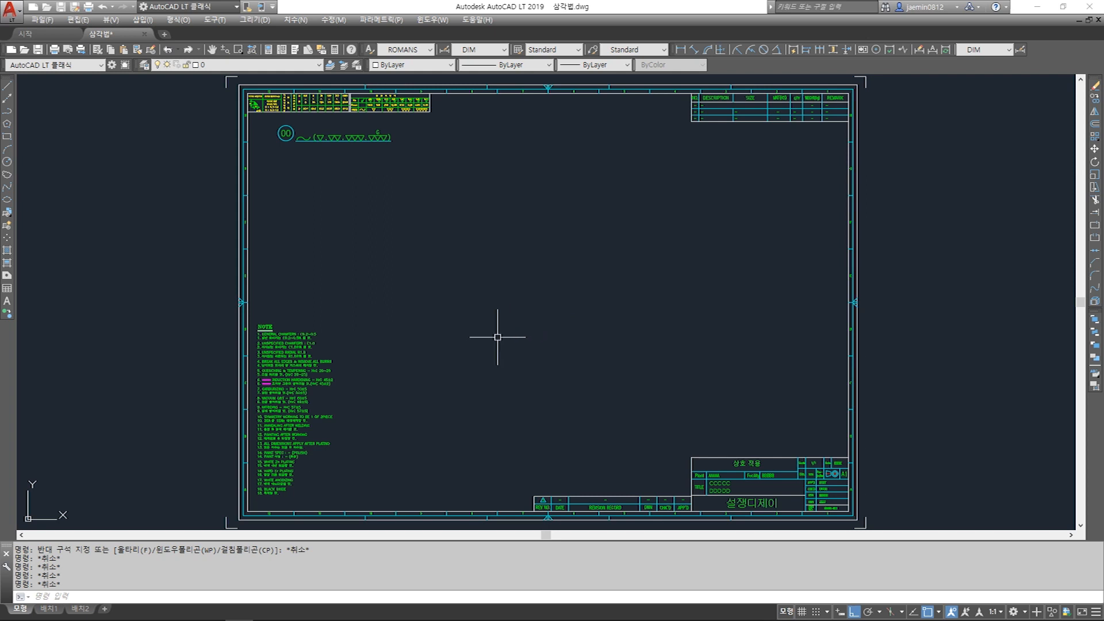
- Draw a square in the middle of the drawing frame and move it slightly lower
{"action": "type", "text": "c"}
{"action": "key", "text": "Return"}
{"action": "left_click", "coordinate": [458, 239]}
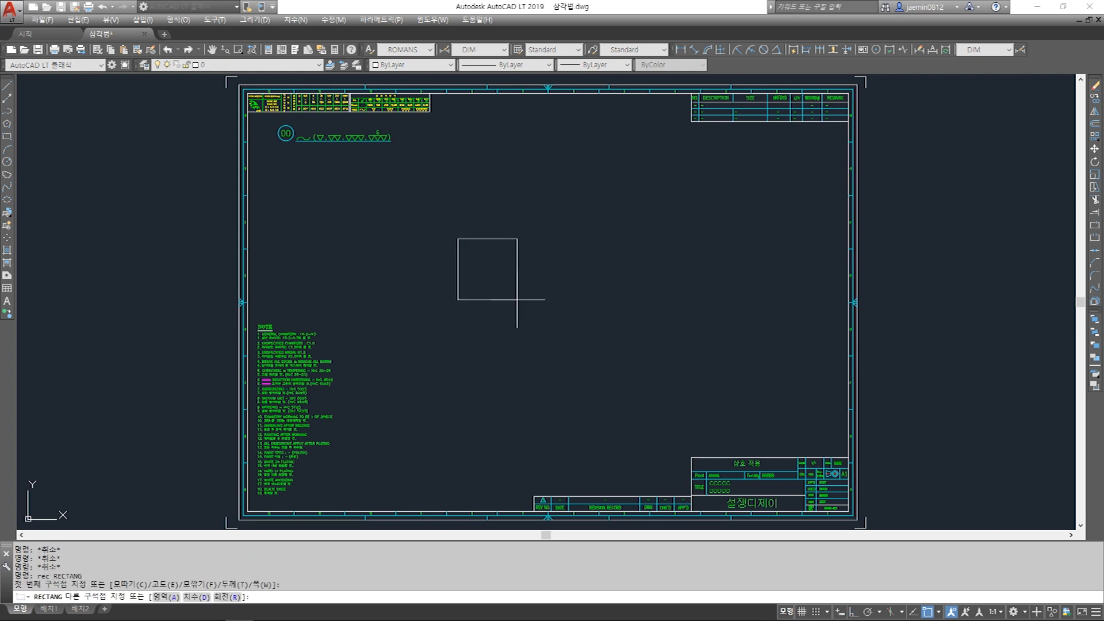
{"action": "left_click", "coordinate": [609, 389]}
{"action": "key", "text": "Escape"}
{"action": "type", "text": "m"}
{"action": "key", "text": "space"}
{"action": "left_click", "coordinate": [625, 311]}
{"action": "left_click", "coordinate": [584, 341]}
{"action": "key", "text": "space"}
{"action": "left_click", "coordinate": [652, 332]}
{"action": "left_click", "coordinate": [652, 364]}
{"action": "key", "text": "Escape"}
{"action": "key", "text": "Escape"}
- Draw a diagonal line rising to the right from the square's lower-right corner
{"action": "type", "text": "l"}
{"action": "key", "text": "space"}
{"action": "left_click", "coordinate": [609, 419]}
{"action": "key", "text": "F8"}
{"action": "left_click", "coordinate": [725, 287]}
{"action": "key", "text": "Escape"}
- Copy the diagonal line from the lower-right corner to the square's two upper corners
{"action": "type", "text": "cc"}
{"action": "key", "text": "space"}
{"action": "left_click", "coordinate": [685, 377]}
{"action": "left_click", "coordinate": [648, 348]}
{"action": "key", "text": "space"}
{"action": "left_click", "coordinate": [609, 420]}
{"action": "left_click", "coordinate": [609, 270]}
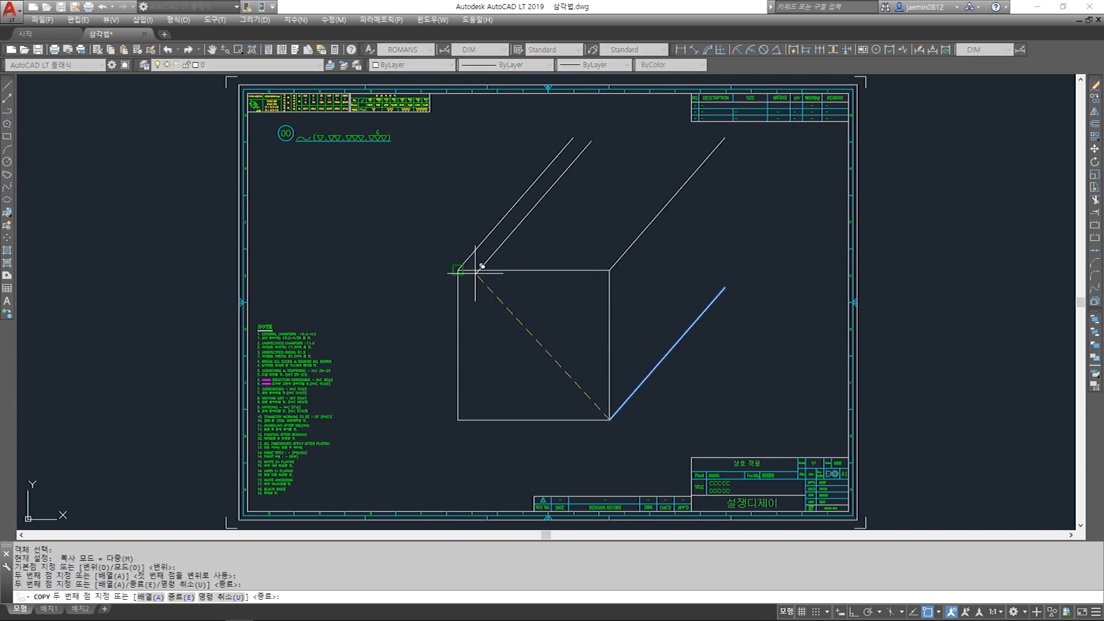
{"action": "left_click", "coordinate": [458, 270]}
{"action": "key", "text": "Escape"}
{"action": "key", "text": "Escape"}
{"action": "key", "text": "Escape"}
- Copy the front square along the diagonals to form the back face of the box
{"action": "middle_click_drag", "start_coordinate": [565, 262], "coordinate": [559, 301]}
{"action": "key", "text": "Escape"}
{"action": "key", "text": "c"}
{"action": "key", "text": "Escape"}
{"action": "type", "text": "cc"}
{"action": "left_click", "coordinate": [566, 471]}
{"action": "left_click", "coordinate": [538, 414]}
{"action": "key", "text": "space"}
{"action": "left_click", "coordinate": [604, 459]}
{"action": "right_click", "coordinate": [687, 362], "text": "shift"}
{"action": "left_click", "coordinate": [697, 323]}
{"action": "left_click", "coordinate": [697, 353]}
{"action": "key", "text": "Escape"}
- Trim the diagonal lines that extend beyond the back square, using that square as the cutting edge
{"action": "type", "text": "tr"}
{"action": "left_click", "coordinate": [715, 265]}
{"action": "left_click", "coordinate": [688, 291]}
{"action": "key", "text": "space"}
{"action": "left_click", "coordinate": [562, 180]}
{"action": "left_click", "coordinate": [704, 181]}
{"action": "left_click", "coordinate": [719, 188]}
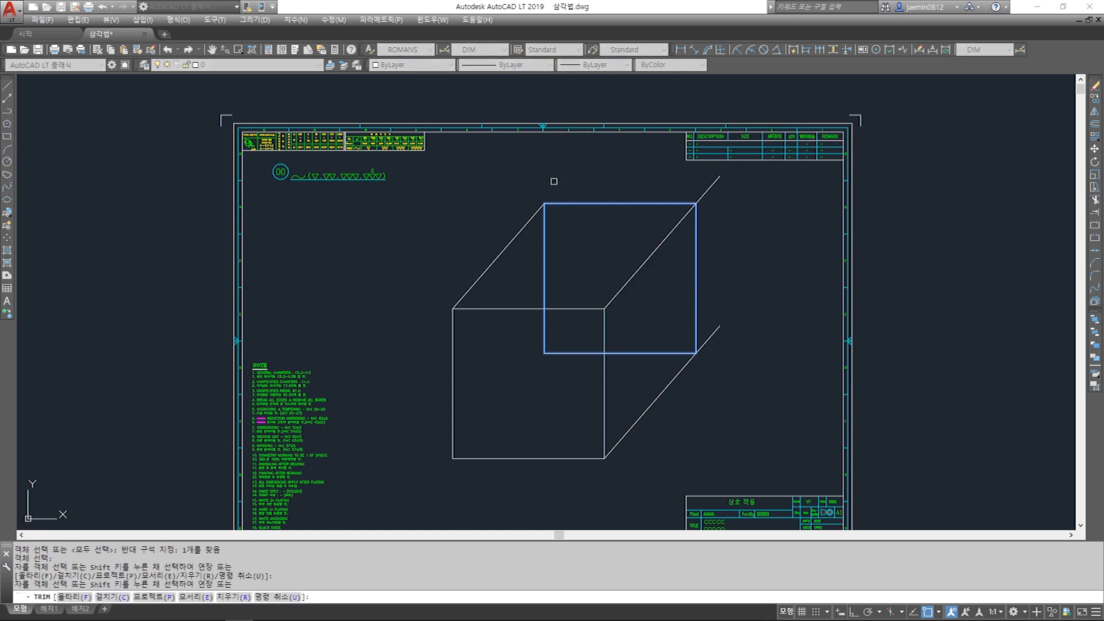
{"action": "left_click", "coordinate": [724, 330]}
{"action": "left_click", "coordinate": [713, 347]}
{"action": "key", "text": "Escape"}
{"action": "key", "text": "Escape"}
{"action": "key", "text": "Escape"}
{"action": "key", "text": "Escape"}
- Draw a line joining the lower-left corners of the back and front squares
{"action": "type", "text": "l"}
{"action": "key", "text": "space"}
{"action": "left_click", "coordinate": [544, 353]}
{"action": "left_click", "coordinate": [453, 458]}
{"action": "key", "text": "Escape"}
- Explode the back square into individual lines and check its hidden edges by selecting them
{"action": "type", "text": "x"}
{"action": "left_click", "coordinate": [561, 340]}
{"action": "left_click", "coordinate": [535, 369]}
{"action": "key", "text": "space"}
{"action": "key", "text": "Escape"}
{"action": "left_click", "coordinate": [568, 340]}
{"action": "left_click", "coordinate": [550, 365]}
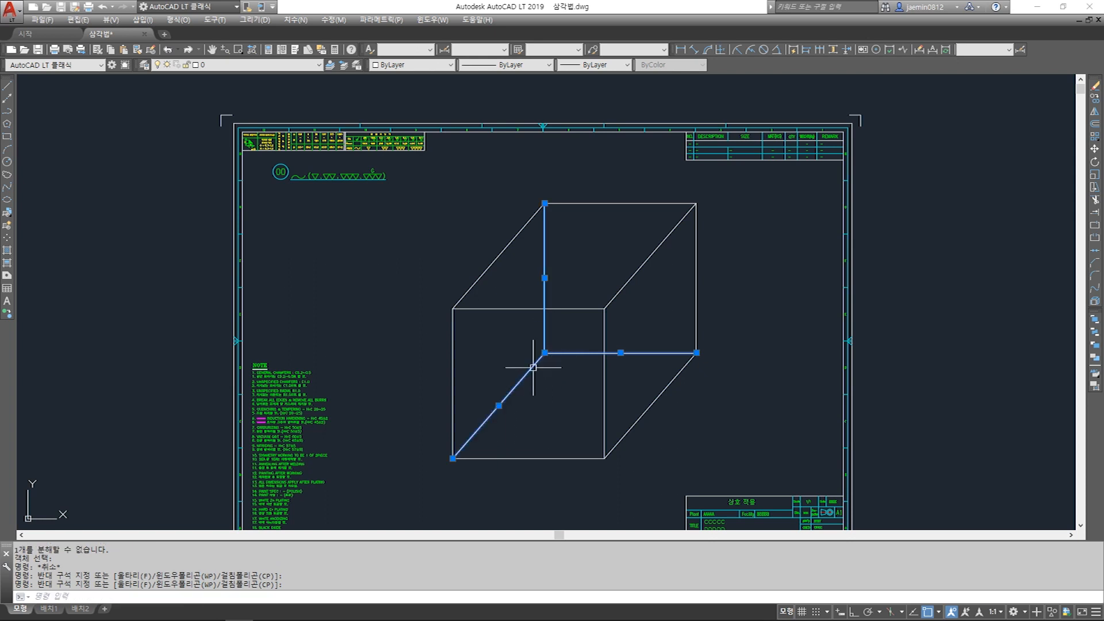
{"action": "middle_click_drag", "start_coordinate": [535, 369], "coordinate": [550, 310]}
{"action": "key", "text": "Escape"}
{"action": "key", "text": "Escape"}
- Move the whole box out of the drawing frame to the empty area on its right
{"action": "type", "text": "m"}
{"action": "key", "text": "space"}
{"action": "left_click", "coordinate": [438, 119]}
{"action": "left_click", "coordinate": [735, 413]}
{"action": "key", "text": "space"}
{"action": "left_click", "coordinate": [508, 322]}
{"action": "scroll", "coordinate": [507, 321], "scroll_direction": "down", "scroll_amount": 3}
{"action": "left_click", "coordinate": [606, 303]}
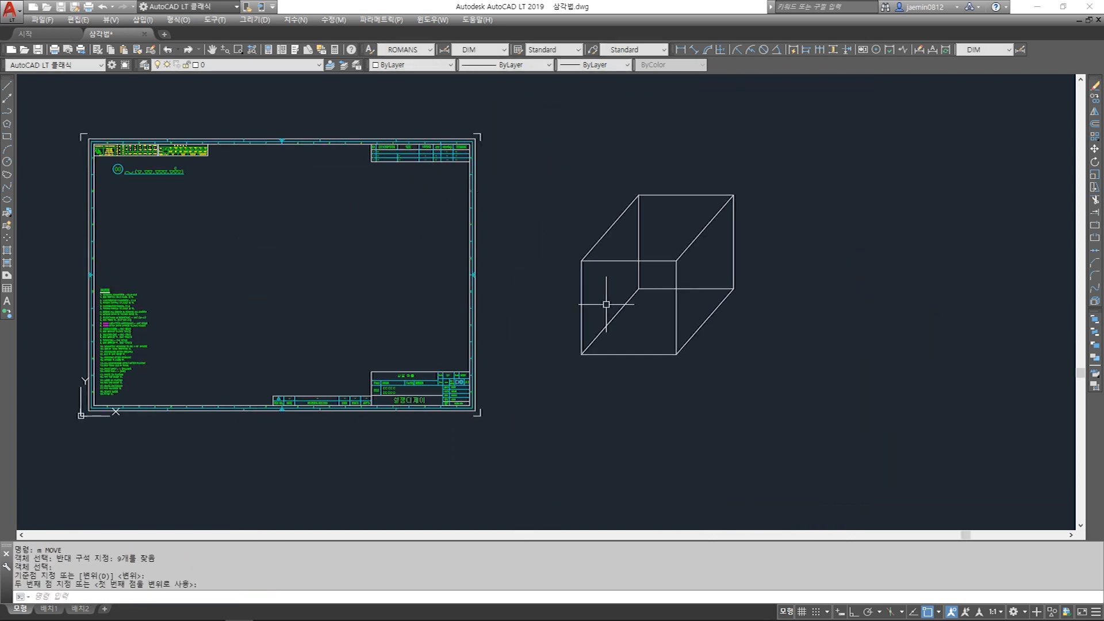
{"action": "key", "text": "Escape"}
{"action": "key", "text": "s"}
{"action": "key", "text": "space"}
{"action": "left_click", "coordinate": [830, 380]}
{"action": "left_click", "coordinate": [661, 128]}
{"action": "key", "text": "Escape"}
- Stretch the right side of the box horizontally to widen it, with Ortho on
{"action": "key", "text": "space"}
{"action": "left_click", "coordinate": [844, 437]}
{"action": "left_click", "coordinate": [697, 175]}
{"action": "key", "text": "space"}
{"action": "left_click", "coordinate": [879, 214]}
{"action": "key", "text": "F9"}
{"action": "key", "text": "F9"}
{"action": "key", "text": "F8"}
{"action": "key", "text": "Escape"}
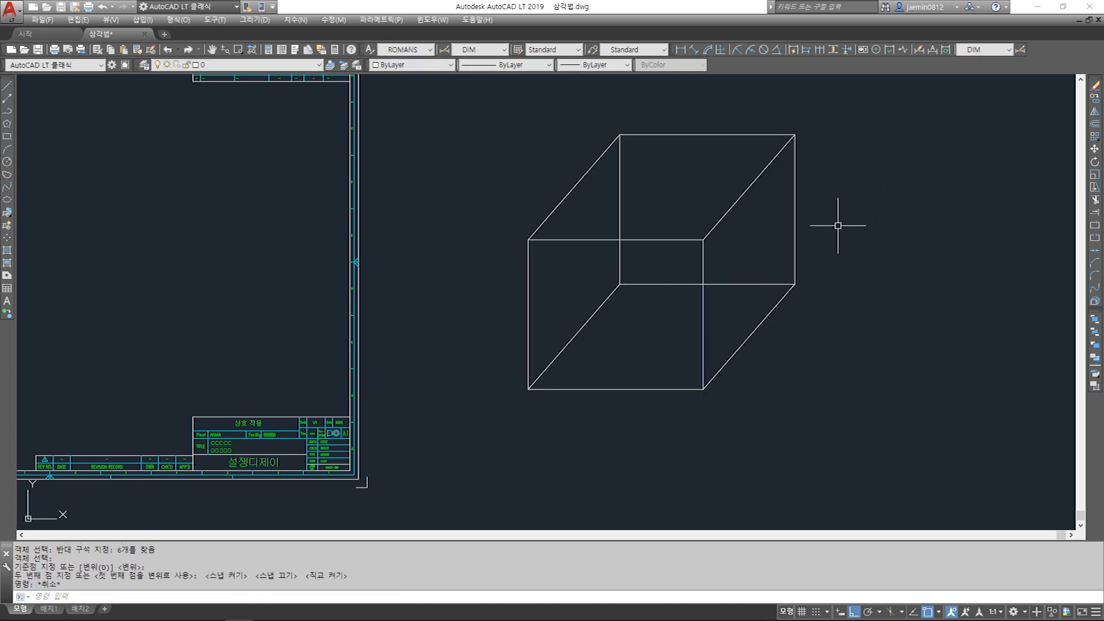
- Assign the box's three hidden back edges to layer 002
{"action": "left_click", "coordinate": [644, 266]}
{"action": "left_click", "coordinate": [599, 305]}
{"action": "left_click", "coordinate": [271, 65]}
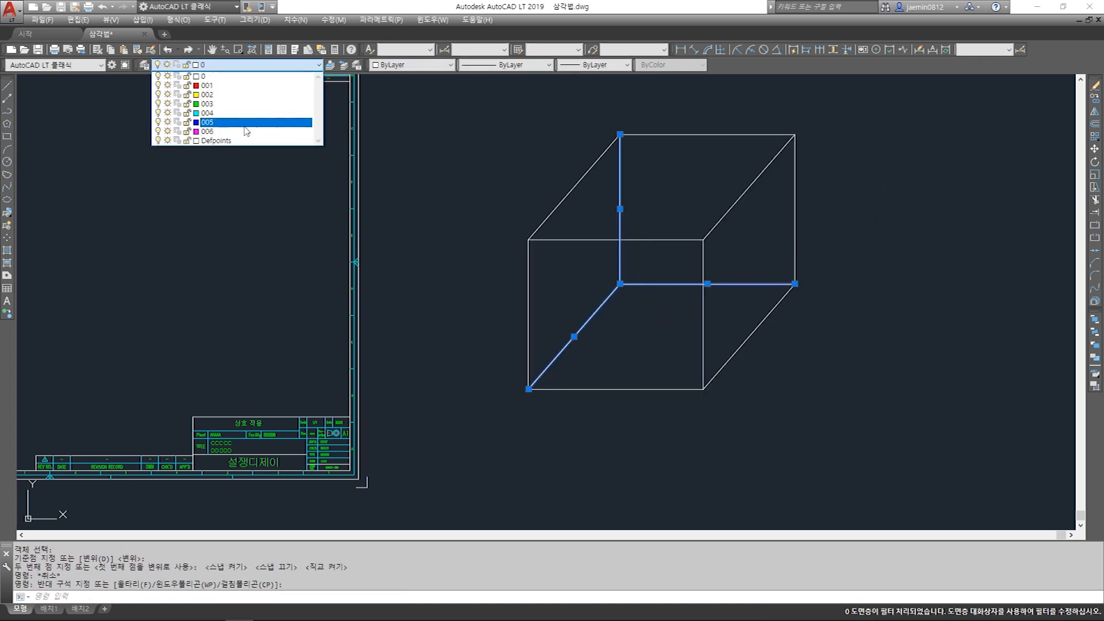
{"action": "left_click", "coordinate": [251, 102]}
{"action": "key", "text": "Escape"}
- Assign the front face and the remaining visible edges of the box to layer 003
{"action": "middle_click_drag", "start_coordinate": [697, 266], "coordinate": [657, 293]}
{"action": "left_click", "coordinate": [407, 123]}
{"action": "left_click", "coordinate": [813, 451]}
{"action": "key", "text": "Escape"}
{"action": "left_click", "coordinate": [788, 135]}
{"action": "left_click", "coordinate": [619, 275]}
{"action": "left_click", "coordinate": [621, 276]}
{"action": "left_click", "coordinate": [720, 372]}
{"action": "left_click", "coordinate": [719, 371]}
{"action": "left_click", "coordinate": [656, 344]}
{"action": "left_click", "coordinate": [517, 262]}
{"action": "left_click", "coordinate": [453, 233]}
{"action": "left_click", "coordinate": [218, 65]}
{"action": "left_click", "coordinate": [253, 119]}
{"action": "key", "text": "Escape"}
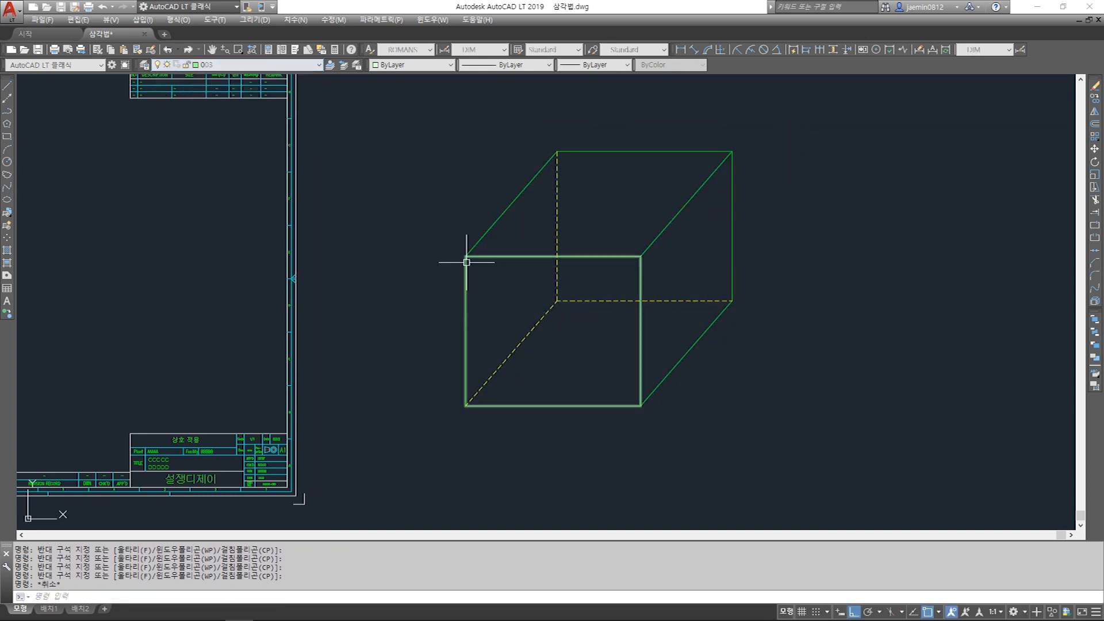
- Cut the complete box and paste it back in the same area as a block
{"action": "left_click", "coordinate": [794, 134]}
{"action": "left_click", "coordinate": [434, 410]}
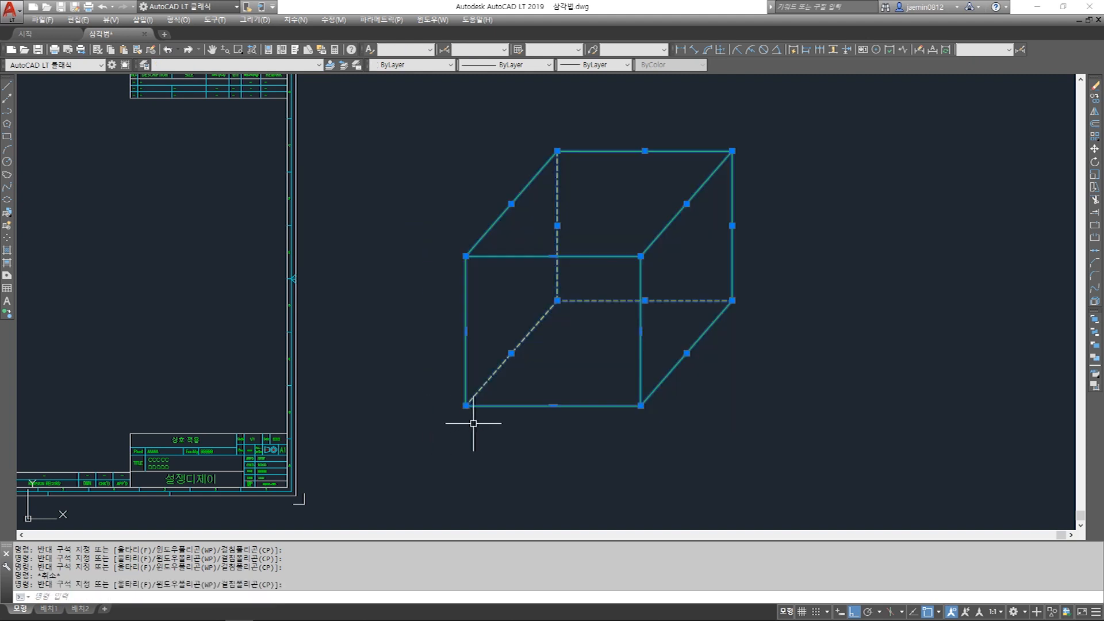
{"action": "key", "text": "ctrl+x"}
{"action": "key", "text": "ctrl+shift+v"}
{"action": "left_click", "coordinate": [478, 419]}
{"action": "key", "text": "Escape"}
{"action": "middle_click_drag", "start_coordinate": [637, 394], "coordinate": [641, 382]}
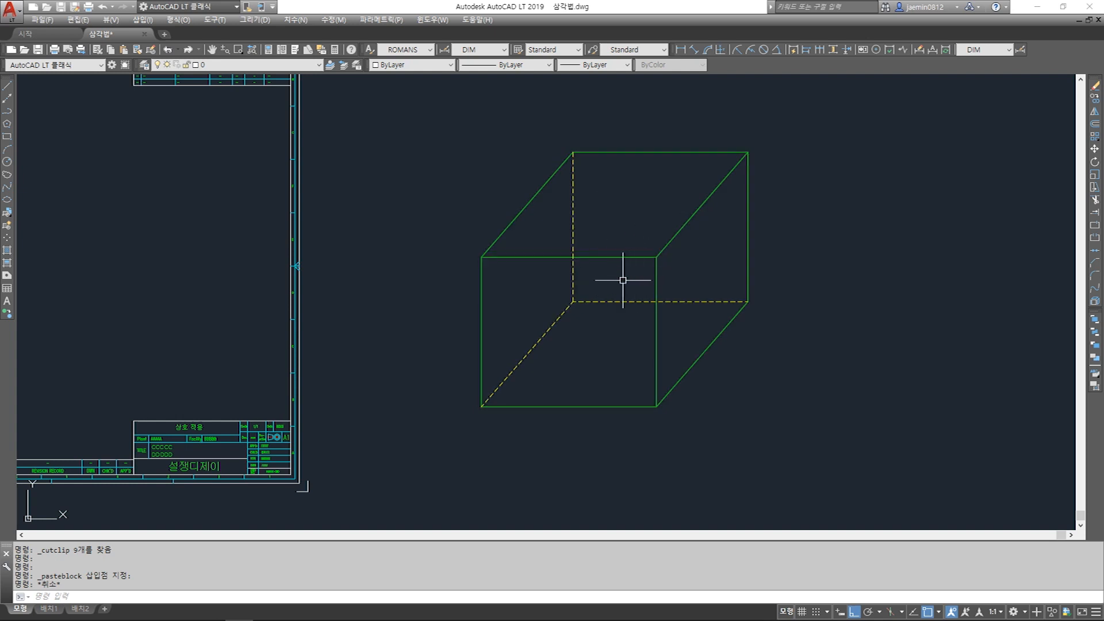
- Draw a horizontal line 200 long in the empty area beside the box
{"action": "middle_click_drag", "start_coordinate": [619, 276], "coordinate": [325, 257]}
{"action": "key", "text": "Escape"}
{"action": "type", "text": "l"}
{"action": "key", "text": "Return"}
{"action": "left_click", "coordinate": [600, 291]}
{"action": "type", "text": "200"}
{"action": "key", "text": "space"}
{"action": "key", "text": "Escape"}
{"action": "key", "text": "Escape"}
- Stretch the right end of the horizontal line by 100
{"action": "type", "text": "s"}
{"action": "left_click_drag", "start_coordinate": [779, 262], "coordinate": [719, 338]}
{"action": "key", "text": "space"}
{"action": "left_click", "coordinate": [778, 336]}
{"action": "type", "text": "100"}
{"action": "key", "text": "Escape"}
- Copy the horizontal line vertically by 35 to get the opposite edge of the new front face
{"action": "scroll", "coordinate": [675, 276], "scroll_direction": "up", "scroll_amount": 3}
{"action": "type", "text": "cc"}
{"action": "left_click_drag", "start_coordinate": [604, 301], "coordinate": [574, 344]}
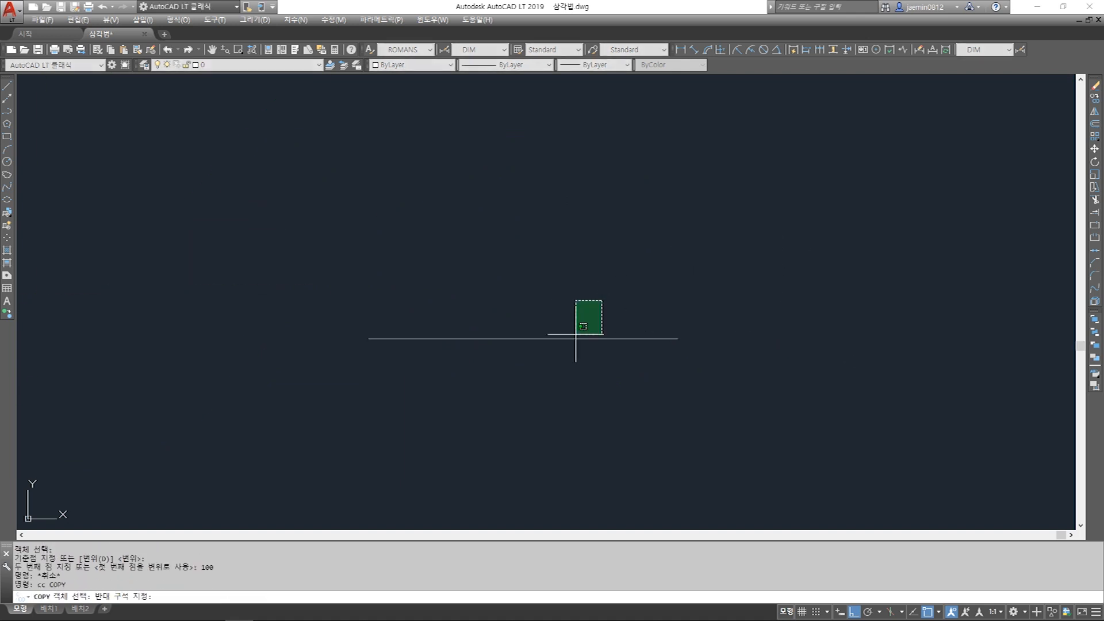
{"action": "key", "text": "space"}
{"action": "scroll", "coordinate": [675, 338], "scroll_direction": "down", "scroll_amount": 2}
{"action": "left_click", "coordinate": [722, 354]}
{"action": "type", "text": "35"}
{"action": "key", "text": "space"}
{"action": "key", "text": "Escape"}
{"action": "key", "text": "Escape"}
- Draw vertical lines joining the right and left ends of the two horizontal lines to close the front rectangle
{"action": "type", "text": "l"}
{"action": "key", "text": "space"}
{"action": "left_click", "coordinate": [675, 295]}
{"action": "left_click", "coordinate": [675, 338]}
{"action": "key", "text": "Escape"}
{"action": "type", "text": "l"}
{"action": "left_click", "coordinate": [555, 338]}
{"action": "left_click", "coordinate": [555, 295]}
{"action": "key", "text": "Escape"}
- Draw an oblique line rising from the rectangle's top-left corner and copy it to the top-right corner
{"action": "type", "text": "l"}
{"action": "middle_click_drag", "start_coordinate": [627, 252], "coordinate": [612, 269]}
{"action": "left_click", "coordinate": [624, 239]}
{"action": "key", "text": "Escape"}
{"action": "type", "text": "cc"}
{"action": "left_click_drag", "start_coordinate": [609, 269], "coordinate": [576, 282]}
{"action": "key", "text": "space"}
{"action": "left_click", "coordinate": [532, 322]}
{"action": "left_click", "coordinate": [652, 322]}
{"action": "left_click", "coordinate": [653, 364]}
{"action": "key", "text": "Escape"}
- Copy the oblique edge from the rectangle's top-right corner down to its bottom-right corner
{"action": "key", "text": "Escape"}
{"action": "type", "text": "e"}
{"action": "key", "text": "space"}
{"action": "key", "text": "Escape"}
{"action": "mouse_move", "coordinate": [690, 368]}
{"action": "left_mouse_down"}
{"action": "mouse_move", "coordinate": [672, 343]}
{"action": "mouse_move", "coordinate": [668, 295]}
{"action": "left_mouse_up"}
{"action": "type", "text": "cc"}
{"action": "left_click", "coordinate": [653, 321]}
{"action": "left_click", "coordinate": [653, 364]}
{"action": "key", "text": "Escape"}
- Copy the front rectangle from its top-right corner to the far end of the oblique edge as the rear face
{"action": "key", "text": "c"}
{"action": "key", "text": "c"}
{"action": "key", "text": "space"}
{"action": "left_click_drag", "start_coordinate": [518, 308], "coordinate": [658, 387]}
{"action": "key", "text": "space"}
{"action": "left_click", "coordinate": [653, 322]}
{"action": "left_click", "coordinate": [745, 240]}
{"action": "key", "text": "Escape"}
{"action": "key", "text": "Escape"}
{"action": "type", "text": "zx"}
{"action": "key", "text": "Escape"}
{"action": "key", "text": "Escape"}
{"action": "key", "text": "z"}
{"action": "key", "text": "space"}
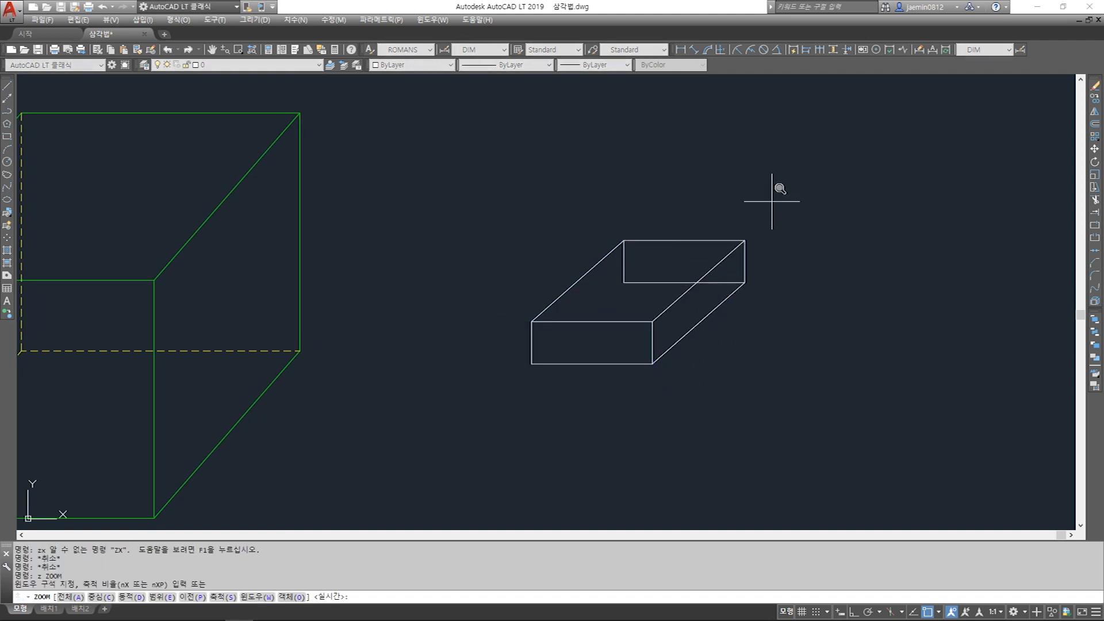
{"action": "key", "text": "Escape"}
{"action": "key", "text": "Escape"}
{"action": "type", "text": "zx"}
{"action": "key", "text": "Escape"}
{"action": "type", "text": "x"}
{"action": "left_click_drag", "start_coordinate": [761, 215], "coordinate": [619, 292]}
{"action": "left_click", "coordinate": [618, 292]}
{"action": "key", "text": "space"}
{"action": "key", "text": "Escape"}
{"action": "key", "text": "t"}
{"action": "key", "text": "r"}
{"action": "key", "text": "space"}
{"action": "key", "text": "Escape"}
- Erase the hidden left and bottom edges of the rear face
{"action": "key", "text": "e"}
{"action": "key", "text": "space"}
{"action": "left_click", "coordinate": [637, 274]}
{"action": "left_click", "coordinate": [614, 293]}
{"action": "key", "text": "space"}
- Copy the front face's top edge straight up by 25
{"action": "middle_click_drag", "start_coordinate": [591, 382], "coordinate": [543, 399]}
{"action": "key", "text": "Escape"}
{"action": "key", "text": "c"}
{"action": "key", "text": "c"}
{"action": "key", "text": "space"}
{"action": "left_click", "coordinate": [542, 339]}
{"action": "key", "text": "space"}
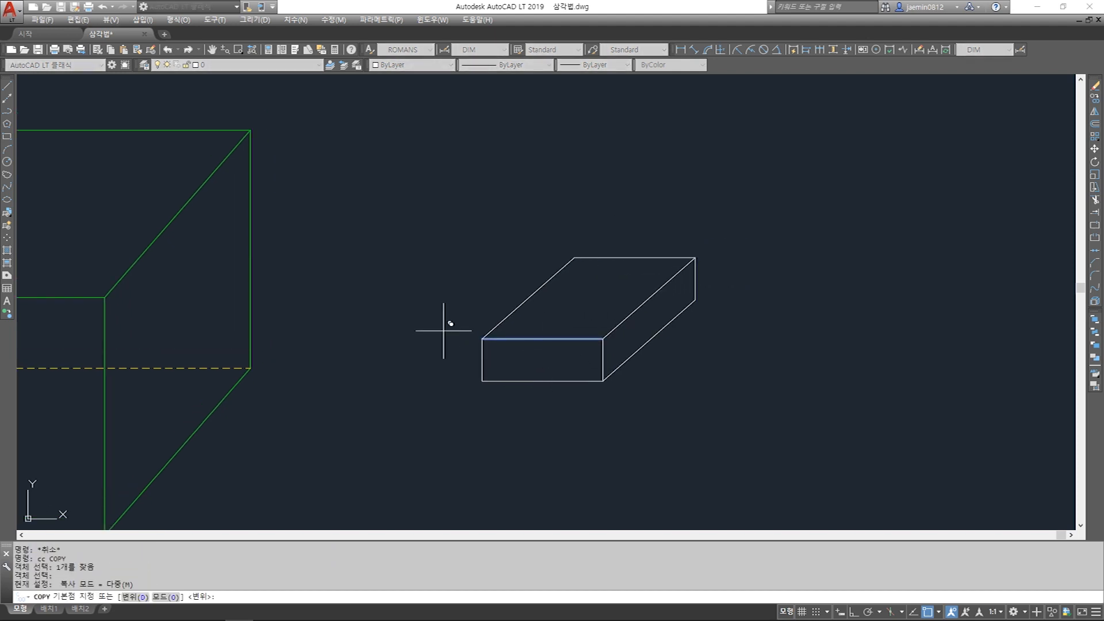
{"action": "left_click", "coordinate": [444, 330]}
{"action": "key", "text": "F8"}
{"action": "type", "text": "25"}
{"action": "key", "text": "space"}
{"action": "key", "text": "Escape"}
- Extend the front face's left vertical edge up to the copied line above it
{"action": "key", "text": "Escape"}
{"action": "key", "text": "l"}
{"action": "key", "text": "space"}
{"action": "key", "text": "Escape"}
{"action": "key", "text": "e"}
{"action": "key", "text": "x"}
{"action": "key", "text": "space"}
{"action": "left_click", "coordinate": [498, 309]}
{"action": "key", "text": "space"}
{"action": "left_click", "coordinate": [488, 338]}
{"action": "left_click", "coordinate": [487, 349]}
{"action": "left_click", "coordinate": [483, 354]}
{"action": "scroll", "coordinate": [536, 336], "scroll_direction": "up", "scroll_amount": 2}
{"action": "key", "text": "Escape"}
- Copy the extended left vertical edge 50 to the right
{"action": "key", "text": "Escape"}
{"action": "key", "text": "c"}
{"action": "key", "text": "c"}
{"action": "key", "text": "space"}
{"action": "left_click", "coordinate": [462, 314]}
{"action": "left_click", "coordinate": [442, 320]}
{"action": "key", "text": "space"}
{"action": "left_click", "coordinate": [291, 327]}
{"action": "type", "text": "50"}
{"action": "key", "text": "space"}
- Trim off the part of the raised horizontal line beyond the copied vertical line
{"action": "key", "text": "Escape"}
{"action": "key", "text": "t"}
{"action": "key", "text": "r"}
{"action": "key", "text": "space"}
{"action": "left_click", "coordinate": [573, 306]}
{"action": "left_click", "coordinate": [536, 320]}
{"action": "key", "text": "space"}
{"action": "left_click", "coordinate": [579, 286]}
{"action": "left_click", "coordinate": [568, 308]}
{"action": "key", "text": "Escape"}
- Trim the vertical line below the front top edge and the part of that edge left of it to form a stepped outline
{"action": "key", "text": "t"}
{"action": "key", "text": "r"}
{"action": "key", "text": "space"}
{"action": "left_click", "coordinate": [561, 331]}
{"action": "left_click", "coordinate": [529, 367]}
{"action": "key", "text": "Escape"}
{"action": "key", "text": "t"}
{"action": "key", "text": "r"}
{"action": "key", "text": "space"}
{"action": "left_click", "coordinate": [562, 311]}
{"action": "left_click", "coordinate": [523, 333]}
{"action": "key", "text": "Escape"}
{"action": "key", "text": "Escape"}
{"action": "key", "text": "Escape"}
{"action": "key", "text": "t"}
{"action": "key", "text": "r"}
{"action": "key", "text": "space"}
{"action": "left_click", "coordinate": [560, 303]}
{"action": "left_click", "coordinate": [529, 323]}
{"action": "key", "text": "space"}
{"action": "key", "text": "Escape"}
{"action": "left_click", "coordinate": [594, 320]}
{"action": "key", "text": "Escape"}
{"action": "key", "text": "Escape"}
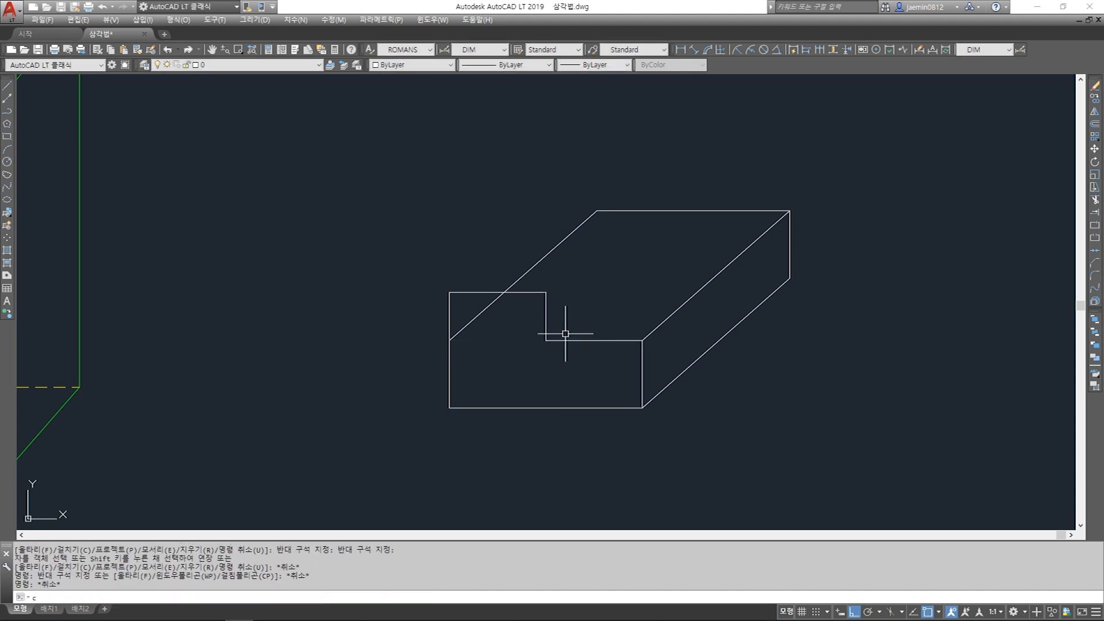
- Rotate the front face's vertical step edge 45° about its top end so it becomes a slope
{"action": "key", "text": "3"}
{"action": "key", "text": "4"}
{"action": "key", "text": "space"}
{"action": "key", "text": "Escape"}
{"action": "key", "text": "4"}
{"action": "key", "text": "space"}
{"action": "left_click", "coordinate": [561, 317]}
{"action": "left_click", "coordinate": [532, 327]}
{"action": "key", "text": "space"}
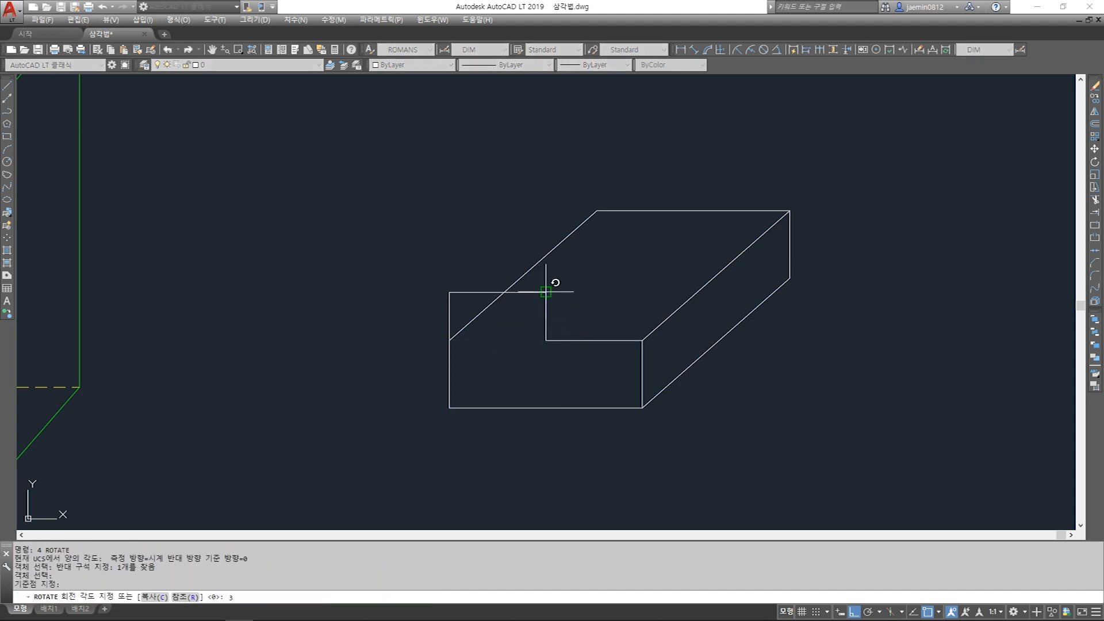
{"action": "type", "text": "45"}
{"action": "key", "text": "space"}
{"action": "key", "text": "Escape"}
- Extend the sloped line down to the lower horizontal edge of the front face
{"action": "left_click", "coordinate": [584, 341]}
{"action": "key", "text": "4"}
{"action": "key", "text": "space"}
{"action": "left_click", "coordinate": [577, 322]}
{"action": "key", "text": "Escape"}
{"action": "key", "text": "Escape"}
{"action": "left_click", "coordinate": [603, 340]}
{"action": "key", "text": "space"}
{"action": "left_click", "coordinate": [576, 324]}
{"action": "key", "text": "Escape"}
{"action": "key", "text": "Escape"}
- Trim off the part of the lower horizontal edge lying inside the slope
{"action": "key", "text": "t"}
{"action": "key", "text": "r"}
{"action": "key", "text": "space"}
{"action": "left_click", "coordinate": [577, 325]}
{"action": "key", "text": "space"}
{"action": "left_click", "coordinate": [567, 333]}
{"action": "left_click", "coordinate": [440, 320]}
{"action": "key", "text": "Escape"}
- Copy the left oblique edge from the old top corner up to the raised upper-left corner of the front face
{"action": "key", "text": "space"}
{"action": "left_click", "coordinate": [459, 346]}
{"action": "key", "text": "space"}
{"action": "left_click", "coordinate": [443, 361]}
{"action": "left_click", "coordinate": [443, 314]}
{"action": "key", "text": "Escape"}
- Copy the raised top edge from its left endpoint to a nearby point partway along the copied oblique edge
{"action": "key", "text": "space"}
{"action": "left_click", "coordinate": [469, 316]}
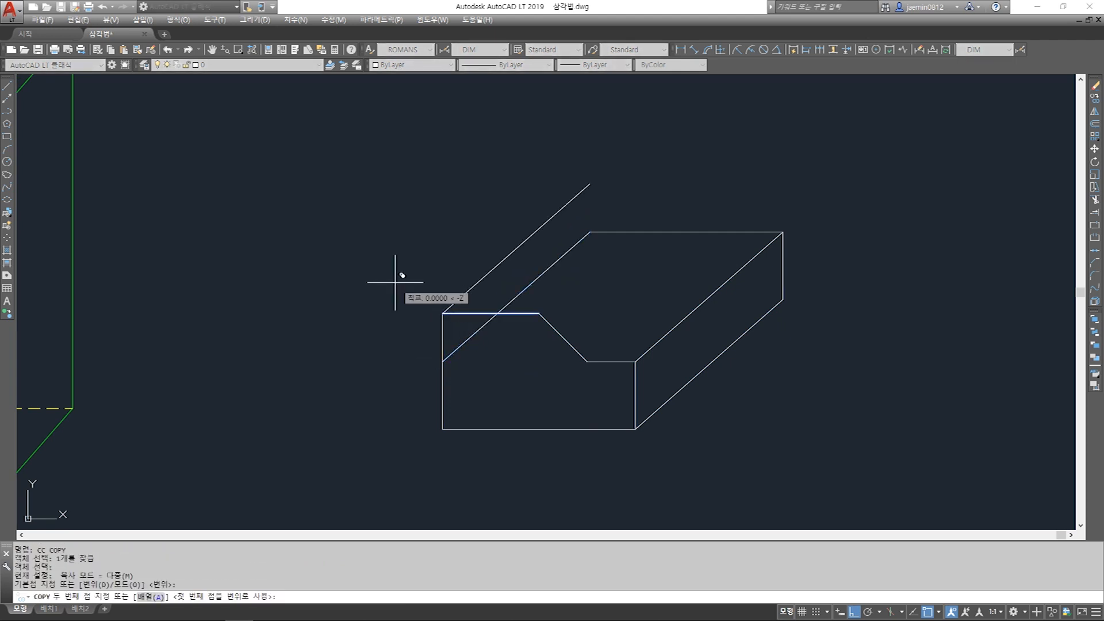
{"action": "key", "text": "space"}
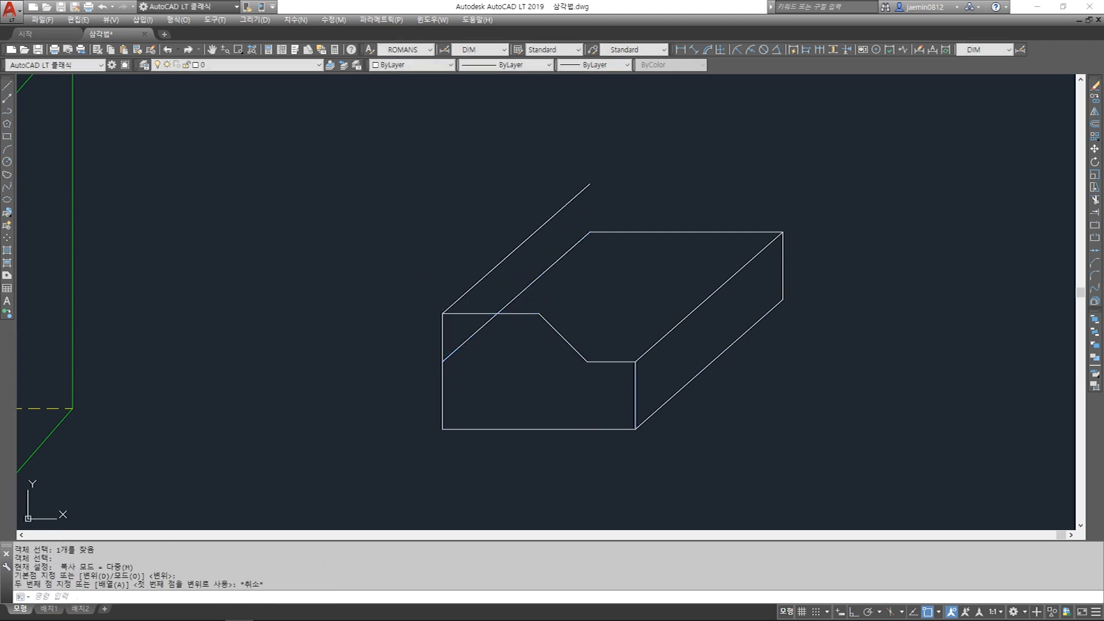
{"action": "right_click", "coordinate": [443, 314], "text": "shift"}
{"action": "key", "text": "e"}
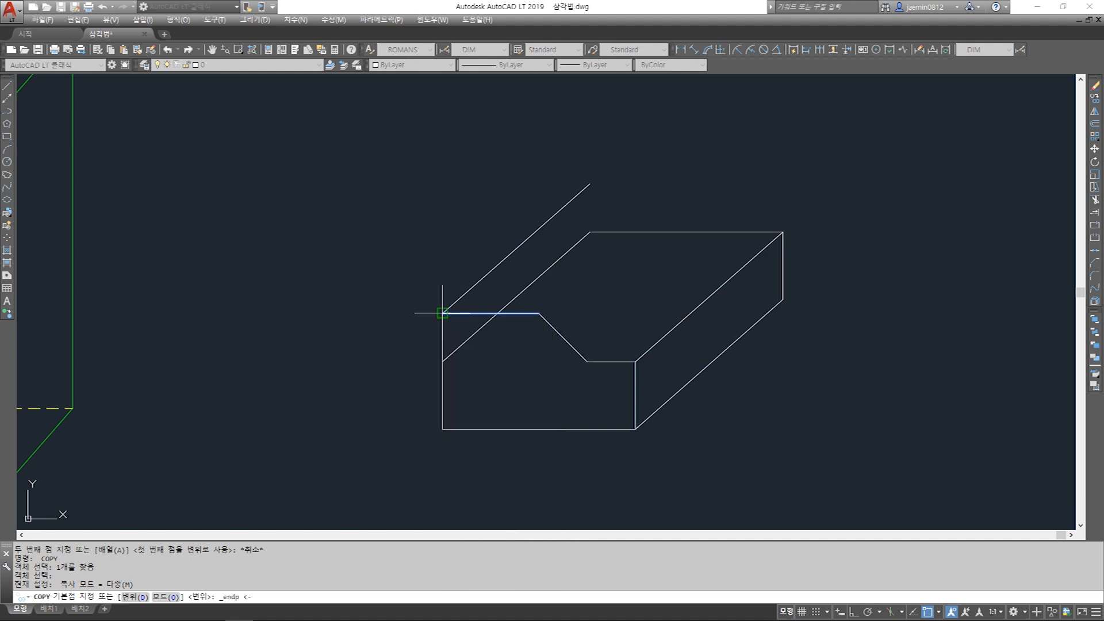
{"action": "left_click", "coordinate": [442, 314]}
{"action": "right_click", "coordinate": [468, 298], "text": "shift"}
{"action": "key", "text": "r"}
{"action": "left_click", "coordinate": [477, 283]}
{"action": "key", "text": "Escape"}
{"action": "key", "text": "l"}
{"action": "key", "text": "space"}
{"action": "left_click", "coordinate": [539, 314]}
{"action": "left_click", "coordinate": [573, 284]}
{"action": "key", "text": "Escape"}
{"action": "key", "text": "e"}
{"action": "key", "text": "space"}
{"action": "left_click", "coordinate": [559, 298]}
{"action": "key", "text": "space"}
{"action": "key", "text": "Escape"}
- Draw an oblique line joining the right ends of the raised top edge and its copy
{"action": "key", "text": "l"}
{"action": "key", "text": "space"}
{"action": "left_click", "coordinate": [539, 314]}
{"action": "left_click", "coordinate": [573, 284]}
{"action": "key", "text": "Escape"}
- Copy the short oblique connecting line from the top of the slope to the bottom of the slope
{"action": "key", "text": "c"}
{"action": "key", "text": "o"}
{"action": "key", "text": "space"}
{"action": "left_click", "coordinate": [555, 299]}
{"action": "left_click", "coordinate": [550, 285]}
{"action": "key", "text": "Escape"}
{"action": "key", "text": "space"}
{"action": "left_click", "coordinate": [546, 307]}
{"action": "left_click", "coordinate": [547, 322]}
{"action": "key", "text": "space"}
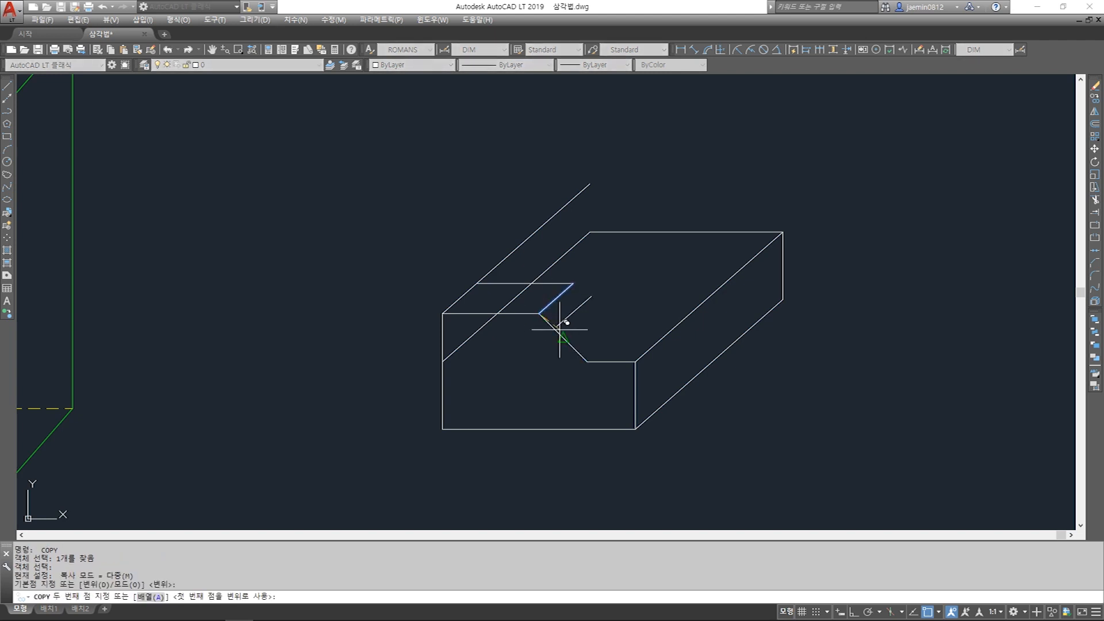
{"action": "left_click", "coordinate": [539, 314]}
{"action": "key", "text": "Escape"}
- Copy the slope line from its lower end to the far end of the short oblique line there
{"action": "key", "text": "space"}
{"action": "left_click", "coordinate": [550, 307]}
{"action": "key", "text": "space"}
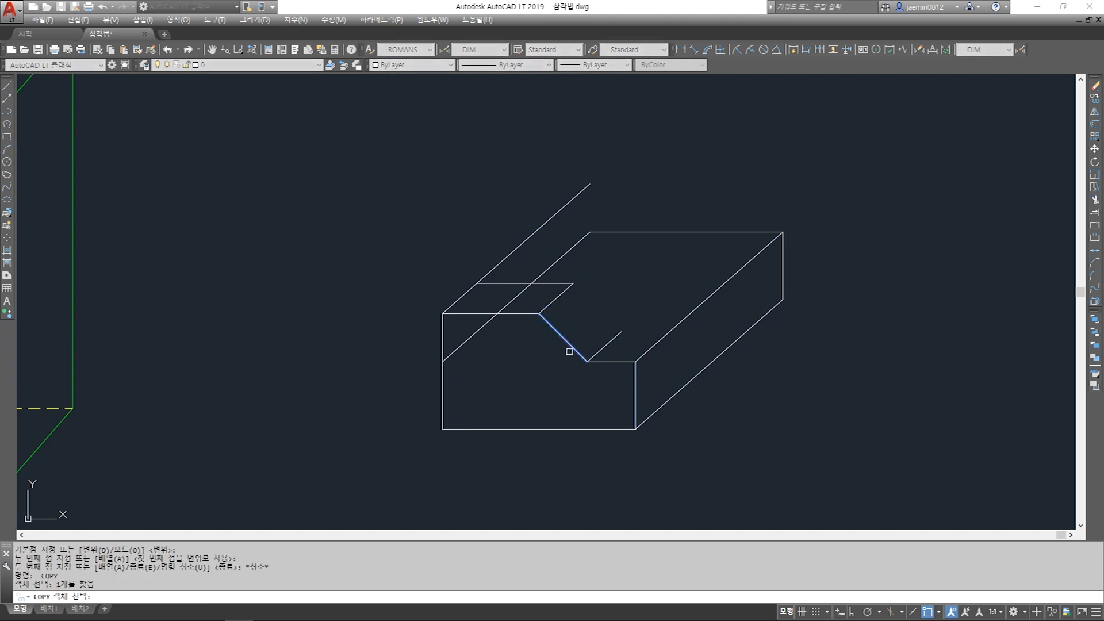
{"action": "left_click", "coordinate": [587, 362]}
{"action": "left_click", "coordinate": [622, 331]}
{"action": "key", "text": "Escape"}
{"action": "key", "text": "space"}
- Trim the upper-left oblique edge beyond the rear edge of the raised block
{"action": "key", "text": "Escape"}
{"action": "key", "text": "t"}
{"action": "key", "text": "r"}
{"action": "key", "text": "space"}
{"action": "left_click", "coordinate": [505, 283]}
{"action": "key", "text": "space"}
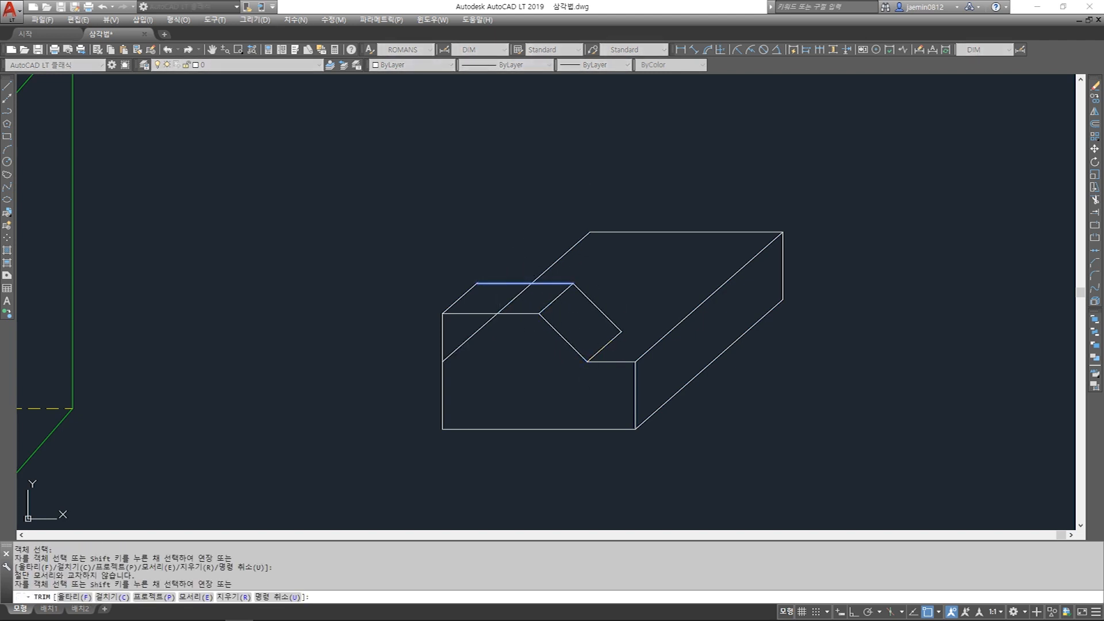
{"action": "left_click", "coordinate": [501, 263]}
{"action": "key", "text": "Escape"}
- Trim the part of the base's left oblique edge hidden behind the raised block
{"action": "middle_click_drag", "start_coordinate": [537, 359], "coordinate": [648, 370]}
{"action": "key", "text": "Escape"}
{"action": "key", "text": "Escape"}
{"action": "key", "text": "Escape"}
{"action": "type", "text": "tr"}
{"action": "key", "text": "space"}
{"action": "left_click", "coordinate": [544, 293]}
{"action": "key", "text": "space"}
{"action": "left_click", "coordinate": [548, 304]}
{"action": "key", "text": "Escape"}
- Scale the whole stepped solid by a factor of 0.8
{"action": "scroll", "coordinate": [600, 381], "scroll_direction": "down", "scroll_amount": 4}
{"action": "key", "text": "Escape"}
{"action": "key", "text": "m"}
{"action": "key", "text": "space"}
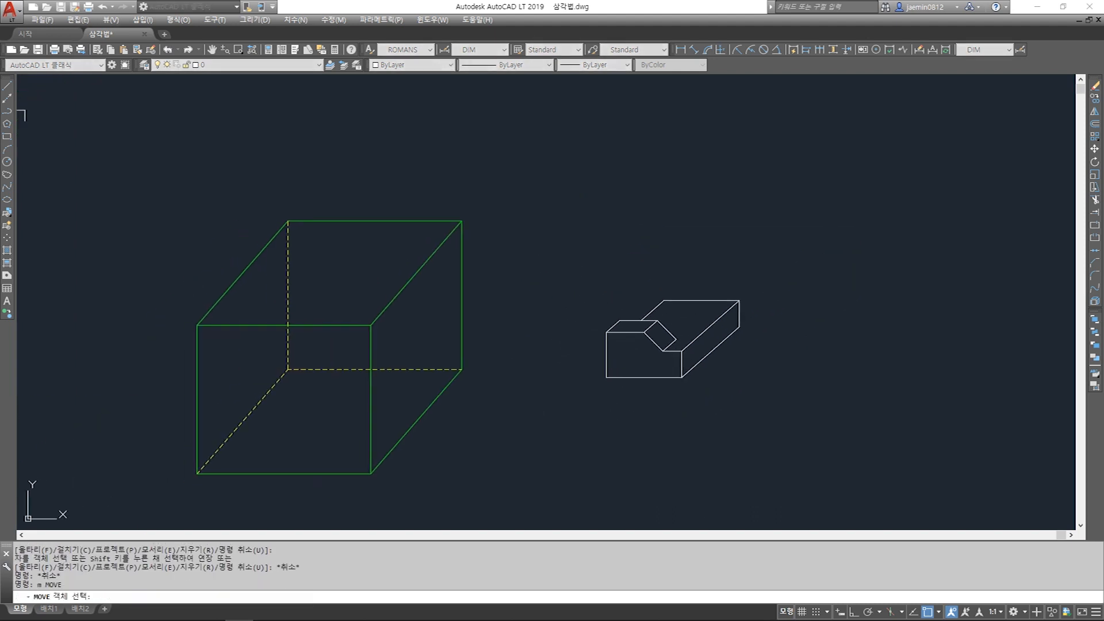
{"action": "key", "text": "Escape"}
{"action": "key", "text": "Escape"}
{"action": "key", "text": "5"}
{"action": "key", "text": "space"}
{"action": "left_click", "coordinate": [760, 272]}
{"action": "left_click", "coordinate": [593, 392]}
{"action": "key", "text": "space"}
{"action": "left_click", "coordinate": [676, 339]}
{"action": "type", "text": "0.8"}
{"action": "key", "text": "space"}
{"action": "key", "text": "Escape"}
- Move the stepped solid horizontally into the green projection box with ortho mode on
{"action": "key", "text": "m"}
{"action": "key", "text": "space"}
{"action": "left_click", "coordinate": [745, 284]}
{"action": "left_click", "coordinate": [607, 382]}
{"action": "key", "text": "space"}
{"action": "left_click", "coordinate": [703, 328]}
{"action": "middle_click_drag", "start_coordinate": [375, 369], "coordinate": [661, 351]}
{"action": "key", "text": "F8"}
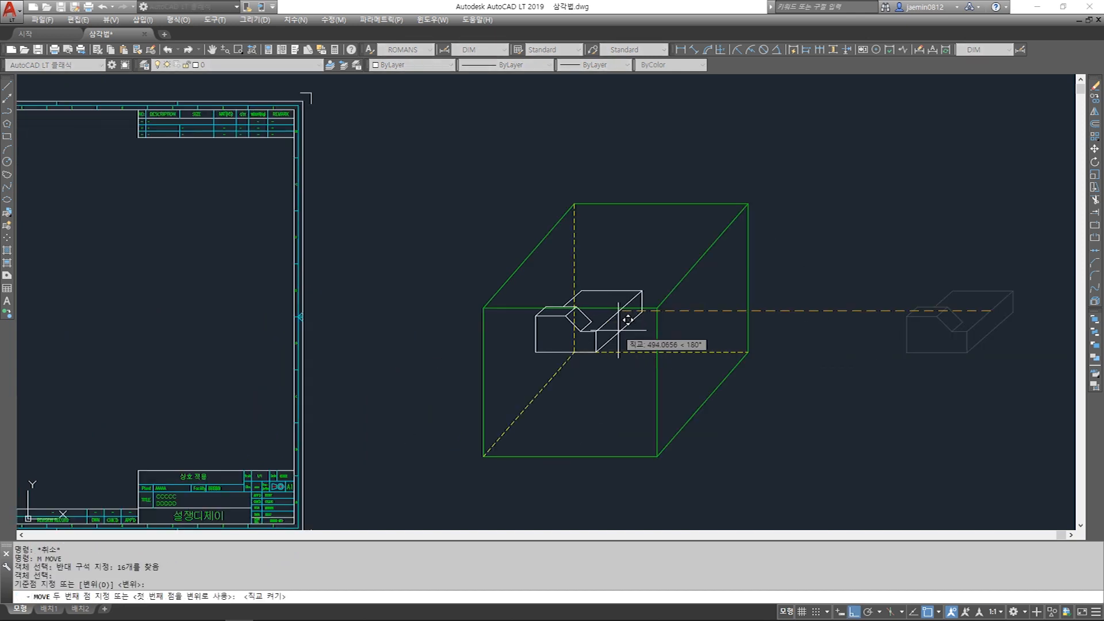
{"action": "scroll", "coordinate": [632, 317], "scroll_direction": "up", "scroll_amount": 4}
{"action": "left_click", "coordinate": [645, 320]}
{"action": "scroll", "coordinate": [638, 314], "scroll_direction": "down", "scroll_amount": 6}
{"action": "scroll", "coordinate": [592, 299], "scroll_direction": "up", "scroll_amount": 4}
{"action": "left_click", "coordinate": [436, 189]}
{"action": "left_click", "coordinate": [664, 361]}
{"action": "key", "text": "Escape"}
{"action": "key", "text": "m"}
{"action": "key", "text": "space"}
{"action": "left_click", "coordinate": [458, 193]}
{"action": "left_click", "coordinate": [577, 311]}
{"action": "key", "text": "Escape"}
{"action": "key", "text": "Escape"}
- Scale the stepped solid inside the green box by a further factor of 0.8
{"action": "key", "text": "5"}
{"action": "key", "text": "space"}
{"action": "left_click", "coordinate": [459, 193]}
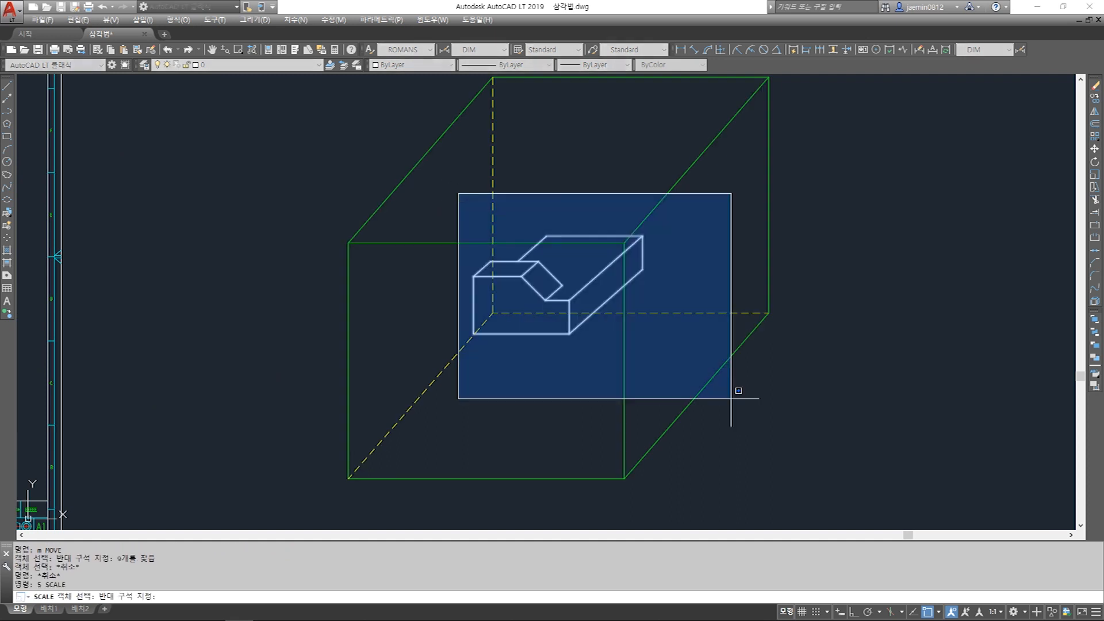
{"action": "left_click", "coordinate": [657, 350]}
{"action": "key", "text": "space"}
{"action": "left_click", "coordinate": [550, 276]}
{"action": "type", "text": "0.8"}
{"action": "key", "text": "space"}
{"action": "scroll", "coordinate": [510, 303], "scroll_direction": "down", "scroll_amount": 2}
{"action": "key", "text": "Escape"}
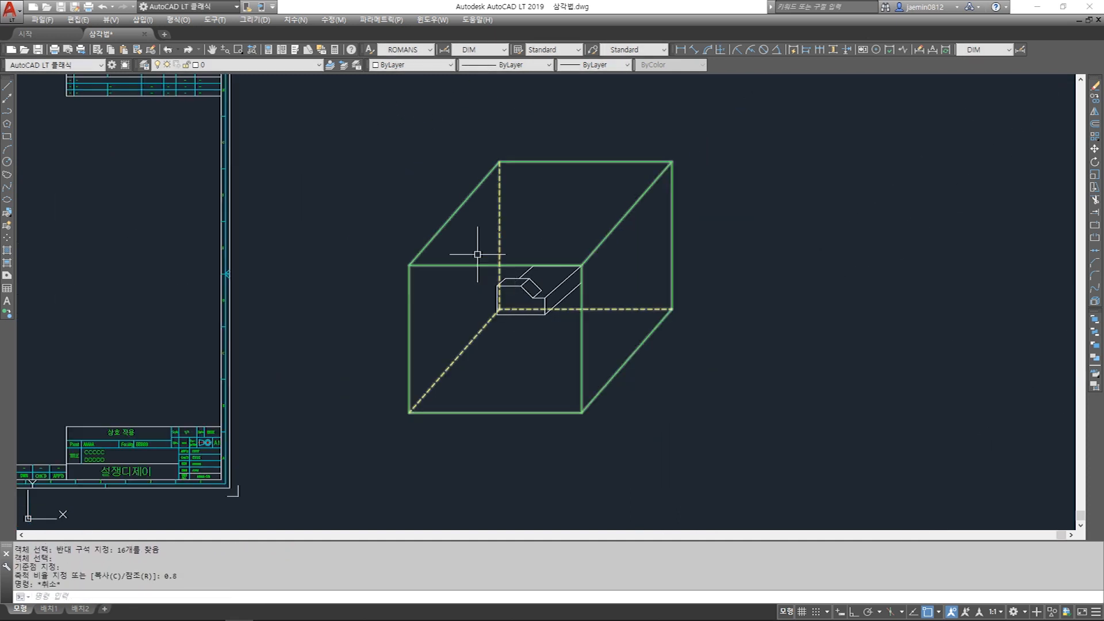
{"action": "key", "text": "space"}
{"action": "left_click", "coordinate": [470, 224]}
{"action": "left_click", "coordinate": [621, 337]}
{"action": "key", "text": "space"}
{"action": "left_click", "coordinate": [854, 316]}
{"action": "key", "text": "Escape"}
{"action": "key", "text": "Escape"}
{"action": "key", "text": "Escape"}
- Move the stepped solid slightly down and to the left inside the green projection box
{"action": "key", "text": "m"}
{"action": "key", "text": "space"}
{"action": "left_click", "coordinate": [463, 229]}
{"action": "left_click", "coordinate": [618, 336]}
{"action": "left_click", "coordinate": [788, 310]}
{"action": "left_click", "coordinate": [781, 318]}
{"action": "key", "text": "Escape"}
- Move the projection box together with its stepped solid farther right of the drawing sheet
{"action": "key", "text": "m"}
{"action": "key", "text": "space"}
{"action": "scroll", "coordinate": [760, 282], "scroll_direction": "down", "scroll_amount": 4}
{"action": "left_click", "coordinate": [616, 228]}
{"action": "left_click", "coordinate": [737, 335]}
{"action": "key", "text": "space"}
{"action": "left_click", "coordinate": [680, 281]}
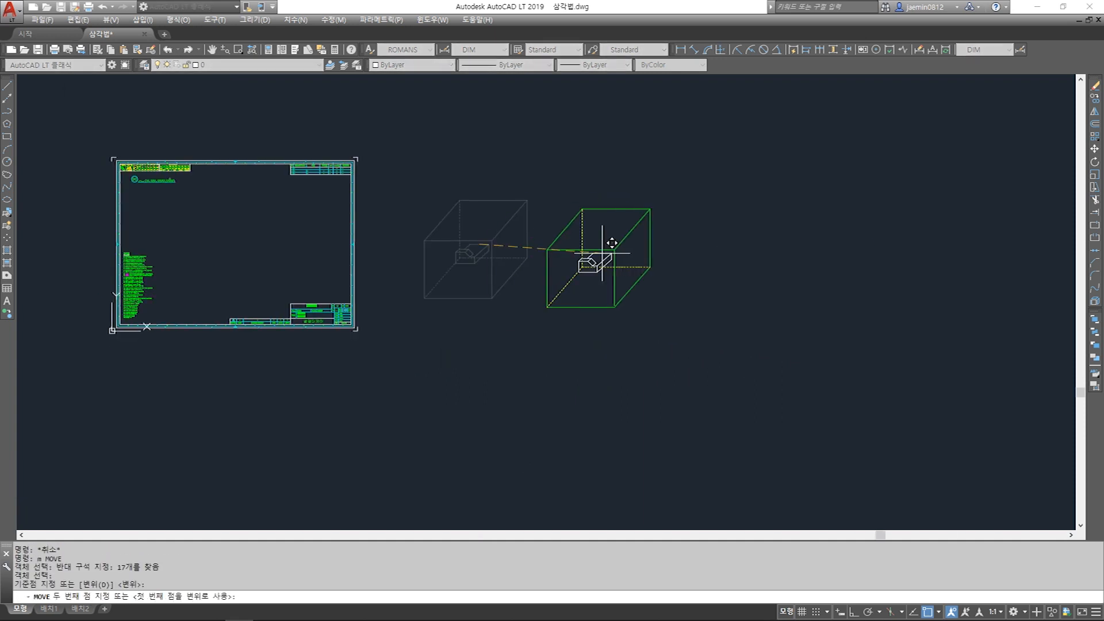
{"action": "key", "text": "Escape"}
{"action": "scroll", "coordinate": [412, 231], "scroll_direction": "up", "scroll_amount": 4}
{"action": "scroll", "coordinate": [551, 302], "scroll_direction": "up", "scroll_amount": 4}
{"action": "scroll", "coordinate": [559, 316], "scroll_direction": "down", "scroll_amount": 2}
- Copy the stepped solid to the empty area right of the projection box
{"action": "key", "text": "Escape"}
{"action": "type", "text": "cc"}
{"action": "left_click", "coordinate": [461, 146]}
{"action": "left_click", "coordinate": [783, 423]}
{"action": "key", "text": "space"}
{"action": "left_click", "coordinate": [607, 294]}
{"action": "scroll", "coordinate": [620, 283], "scroll_direction": "down", "scroll_amount": 3}
{"action": "left_click", "coordinate": [655, 284]}
{"action": "scroll", "coordinate": [730, 296], "scroll_direction": "up", "scroll_amount": 4}
{"action": "key", "text": "Escape"}
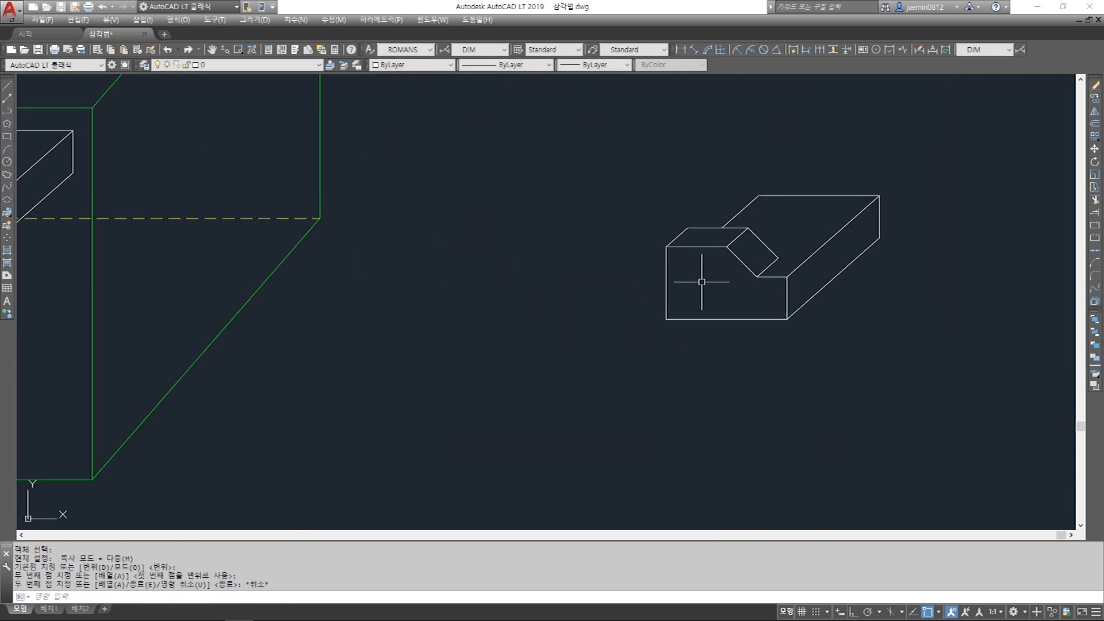
- Examine the stepped solid inside the projection box and its copy on the right
{"action": "scroll", "coordinate": [803, 262], "scroll_direction": "down", "scroll_amount": 4}
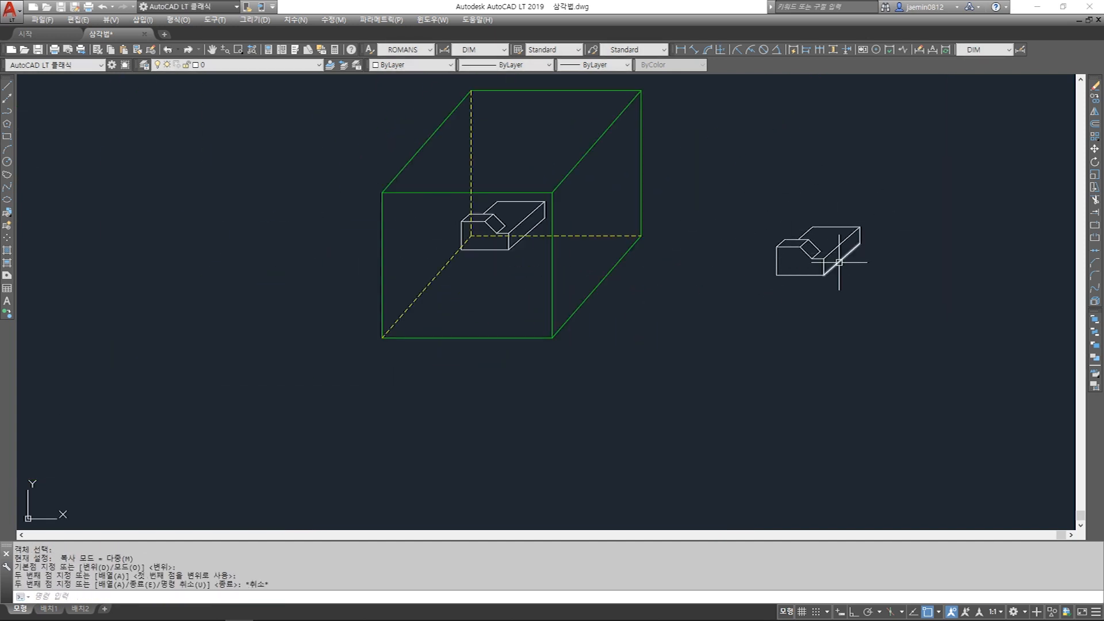
{"action": "middle_click_drag", "start_coordinate": [621, 138], "coordinate": [643, 162]}
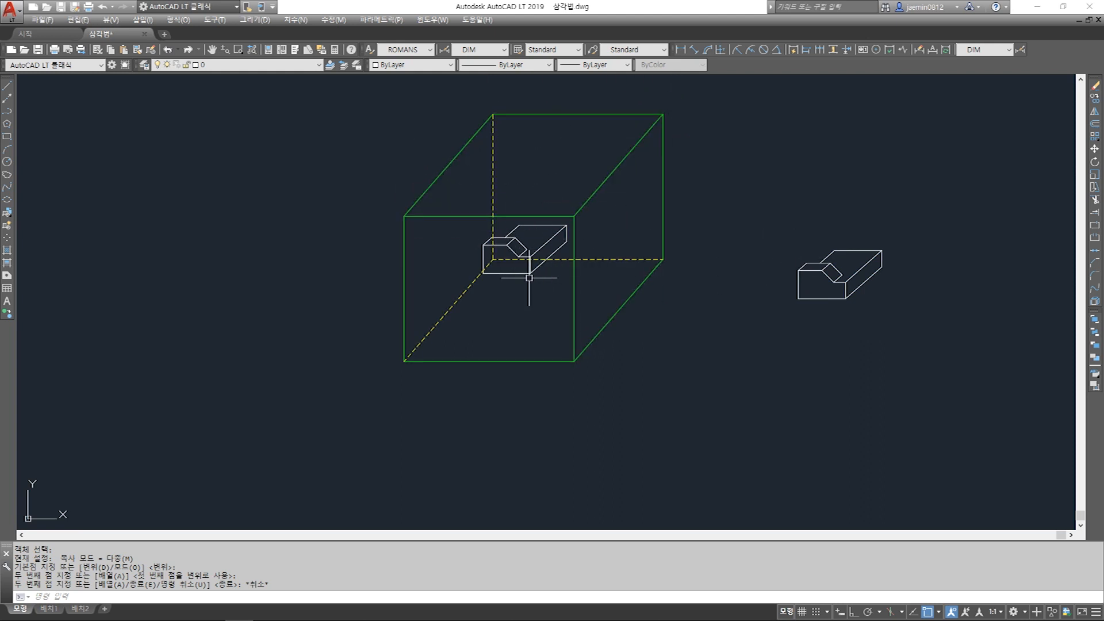
{"action": "middle_click_drag", "start_coordinate": [563, 290], "coordinate": [661, 272]}
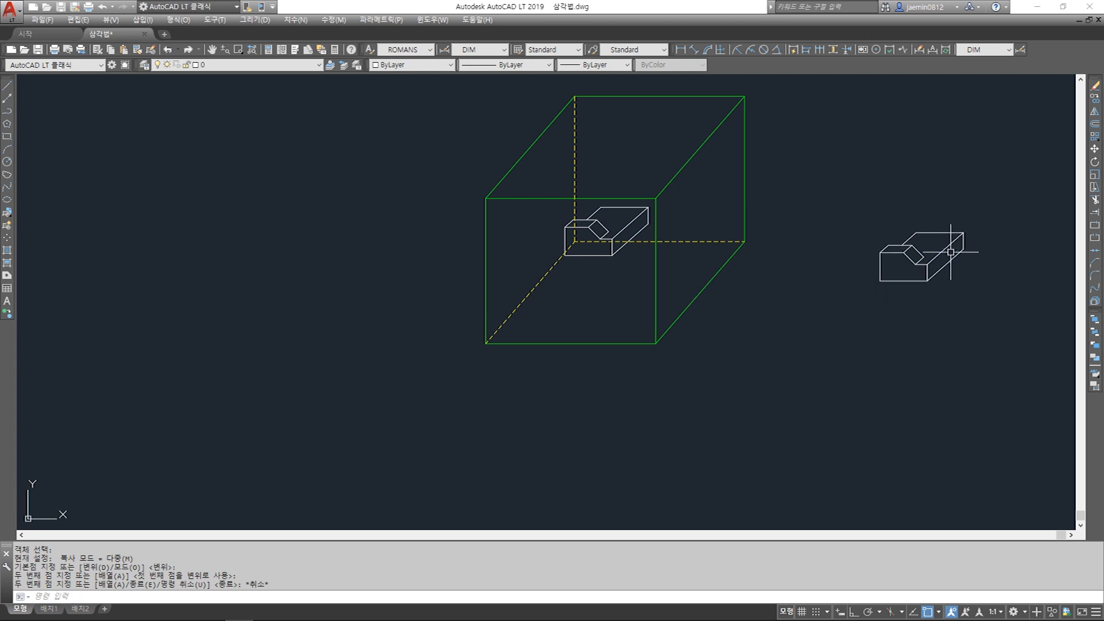
{"action": "middle_click_drag", "start_coordinate": [863, 271], "coordinate": [745, 279]}
{"action": "scroll", "coordinate": [724, 297], "scroll_direction": "up", "scroll_amount": 2}
{"action": "middle_click_drag", "start_coordinate": [400, 297], "coordinate": [510, 307]}
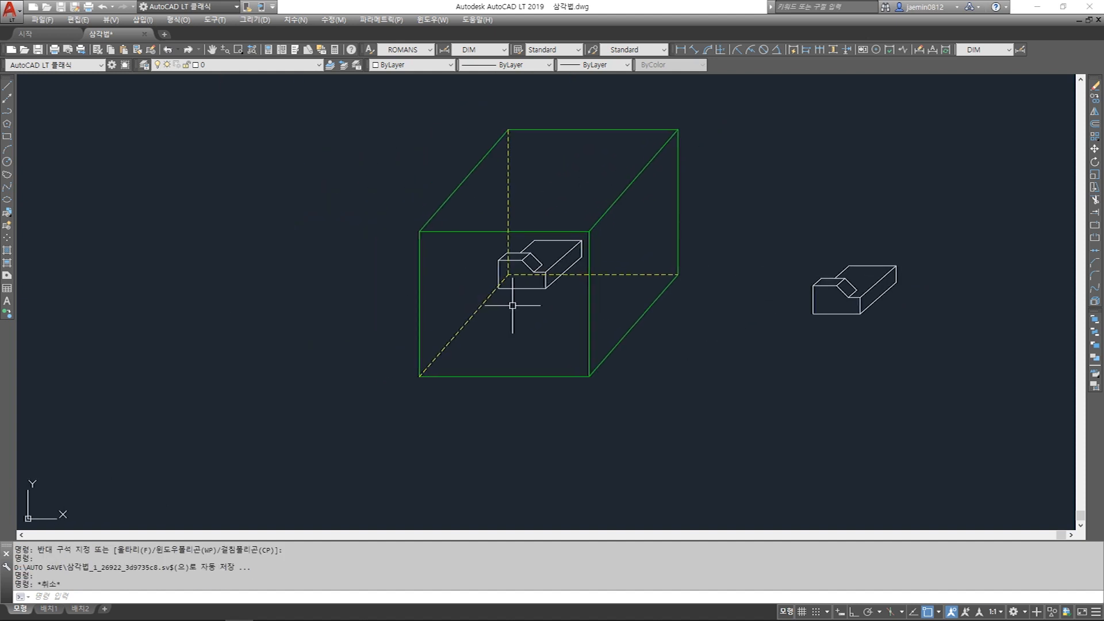
{"action": "scroll", "coordinate": [547, 311], "scroll_direction": "up", "scroll_amount": 2}
{"action": "scroll", "coordinate": [560, 329], "scroll_direction": "down", "scroll_amount": 1}
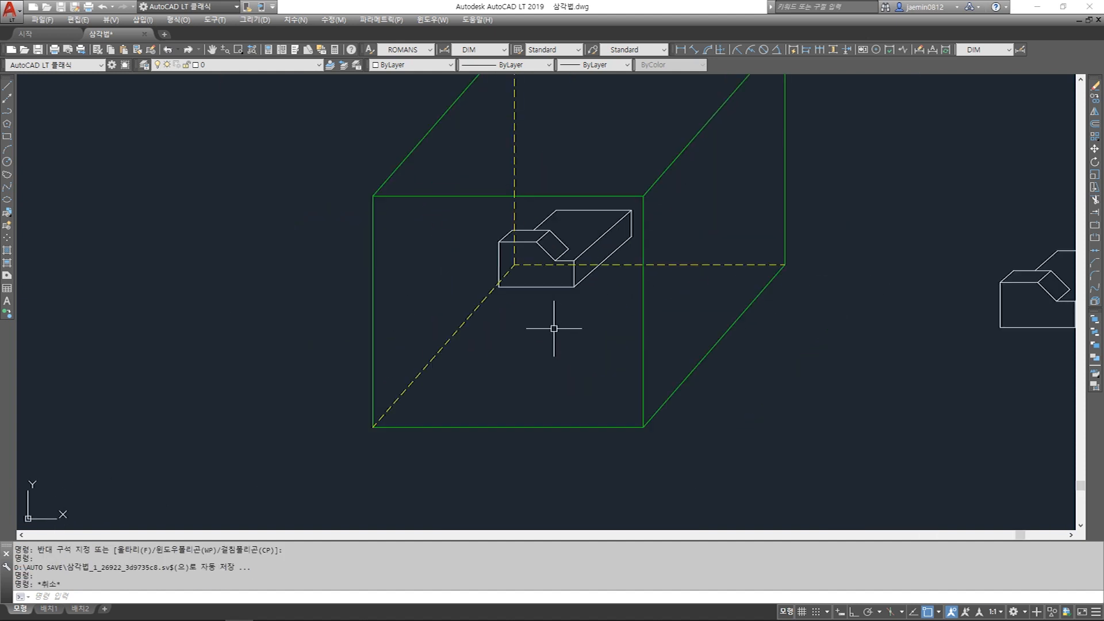
{"action": "scroll", "coordinate": [554, 328], "scroll_direction": "down", "scroll_amount": 1}
{"action": "middle_click_drag", "start_coordinate": [599, 329], "coordinate": [611, 289]}
{"action": "scroll", "coordinate": [611, 289], "scroll_direction": "down", "scroll_amount": 1}
- Place a horizontal dimension about 304.5 long below the projection box and explode it into separate objects
{"action": "key", "text": "Escape"}
{"action": "type", "text": "aa"}
{"action": "key", "text": "space"}
{"action": "left_click", "coordinate": [548, 370]}
{"action": "left_click", "coordinate": [687, 372]}
{"action": "left_click", "coordinate": [687, 390]}
{"action": "type", "text": "x"}
{"action": "left_click_drag", "start_coordinate": [633, 374], "coordinate": [609, 412]}
{"action": "key", "text": "space"}
{"action": "key", "text": "Escape"}
- Erase the exploded dimension's lines and arrows, keeping only its number text
{"action": "type", "text": "e"}
{"action": "key", "text": "space"}
{"action": "key", "text": "Escape"}
{"action": "type", "text": "e"}
{"action": "left_click_drag", "start_coordinate": [705, 412], "coordinate": [675, 367]}
{"action": "key", "text": "space"}
{"action": "scroll", "coordinate": [630, 400], "scroll_direction": "up", "scroll_amount": 2}
{"action": "key", "text": "Escape"}
{"action": "key", "text": "Escape"}
{"action": "key", "text": "space"}
{"action": "left_click_drag", "start_coordinate": [796, 338], "coordinate": [753, 394]}
{"action": "key", "text": "space"}
{"action": "key", "text": "space"}
- Replace the remaining number text with 정면도
{"action": "left_click", "coordinate": [600, 370]}
{"action": "double_click", "coordinate": [599, 370]}
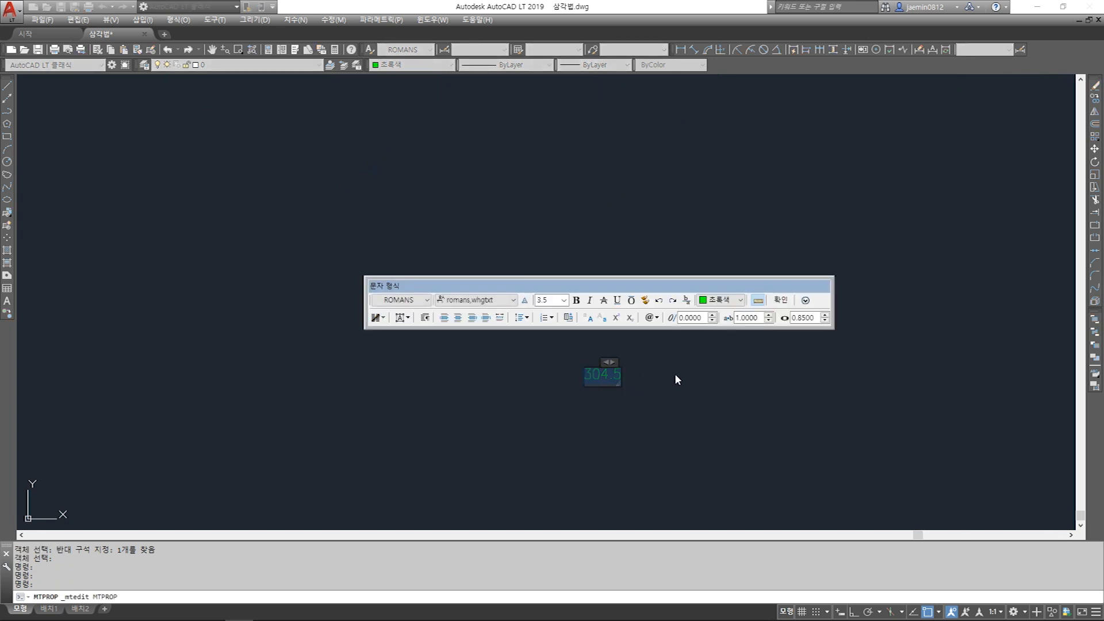
{"action": "type", "text": "정면"}
{"action": "type", "text": "도"}
{"action": "key", "text": "Escape"}
- Scale the 정면도 text by a factor of 4
{"action": "type", "text": "5"}
{"action": "key", "text": "space"}
{"action": "left_click", "coordinate": [712, 308]}
{"action": "left_click", "coordinate": [581, 394]}
{"action": "key", "text": "space"}
{"action": "left_click", "coordinate": [586, 382]}
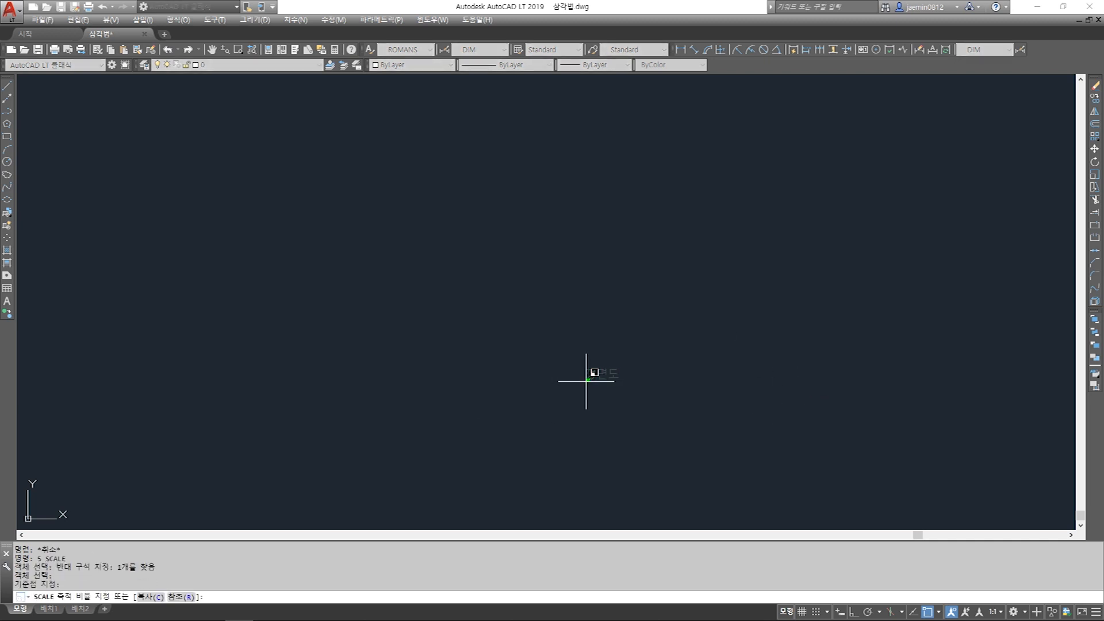
{"action": "type", "text": "4"}
{"action": "key", "text": "Escape"}
- Move the 정면도 text onto the box's front face, just below the stepped solid
{"action": "key", "text": "m"}
{"action": "key", "text": "space"}
{"action": "left_click", "coordinate": [694, 288]}
{"action": "left_click", "coordinate": [642, 336]}
{"action": "key", "text": "space"}
{"action": "left_click", "coordinate": [657, 334]}
{"action": "scroll", "coordinate": [711, 380], "scroll_direction": "down", "scroll_amount": 5}
{"action": "middle_click_drag", "start_coordinate": [707, 374], "coordinate": [711, 443]}
{"action": "middle_click_drag", "start_coordinate": [568, 178], "coordinate": [598, 257]}
{"action": "key", "text": "Escape"}
- Assign the 정면도 text to layer 004
{"action": "left_click", "coordinate": [242, 65]}
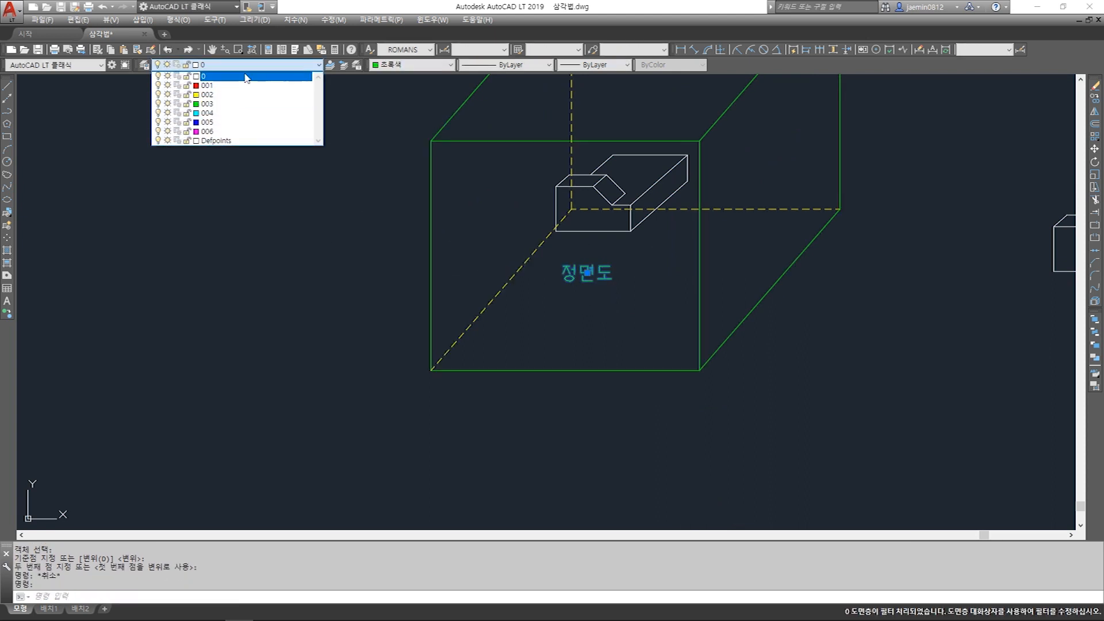
{"action": "left_click", "coordinate": [237, 114]}
{"action": "key", "text": "Escape"}
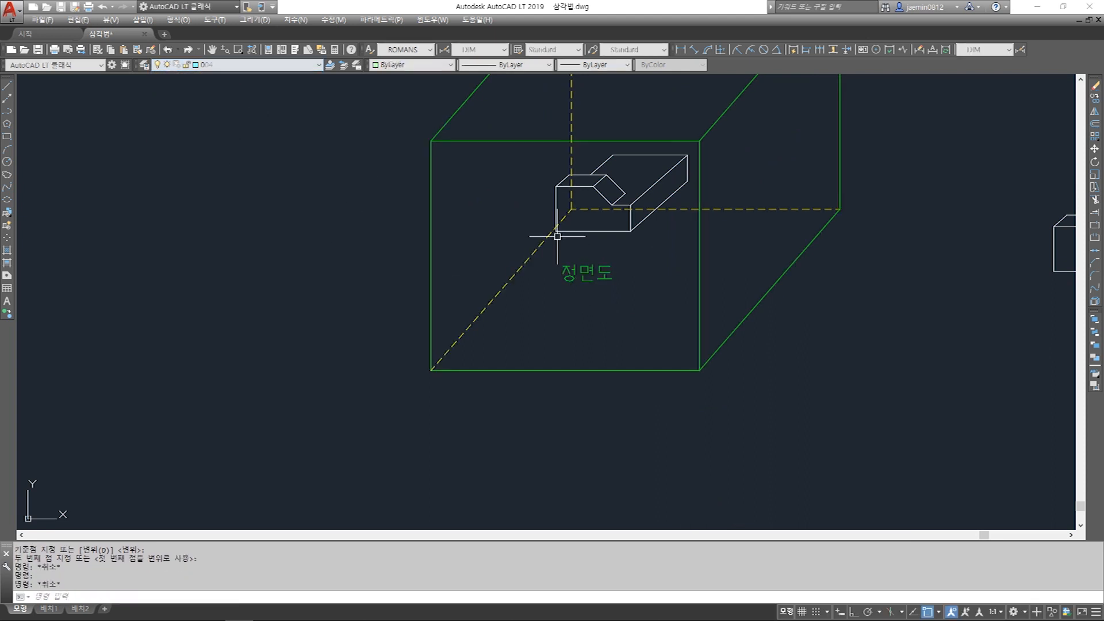
{"action": "middle_click_drag", "start_coordinate": [554, 244], "coordinate": [548, 273]}
{"action": "key", "text": "Escape"}
{"action": "left_click", "coordinate": [609, 286]}
{"action": "left_click", "coordinate": [579, 335]}
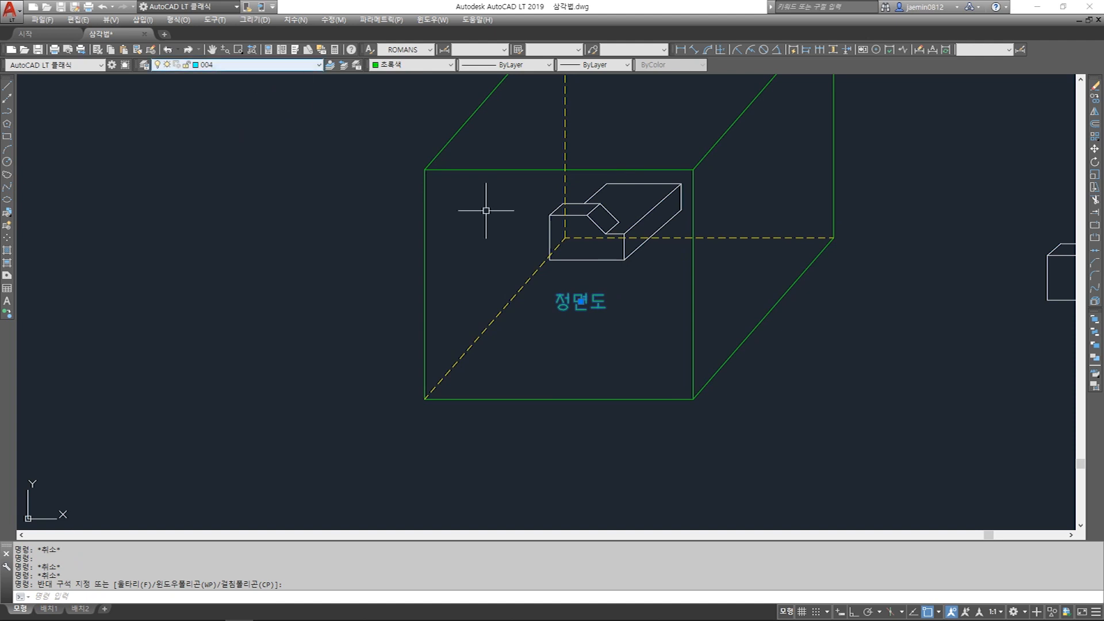
{"action": "key", "text": "Escape"}
{"action": "key", "text": "Escape"}
- Explode the 정면도 multiline text into single-line text
{"action": "left_click", "coordinate": [598, 285]}
{"action": "left_click", "coordinate": [592, 316]}
{"action": "key", "text": "Escape"}
{"action": "type", "text": "x"}
{"action": "key", "text": "space"}
- Set the 정면도 text's colour to ByLayer
{"action": "left_click", "coordinate": [614, 303]}
{"action": "left_click", "coordinate": [567, 320]}
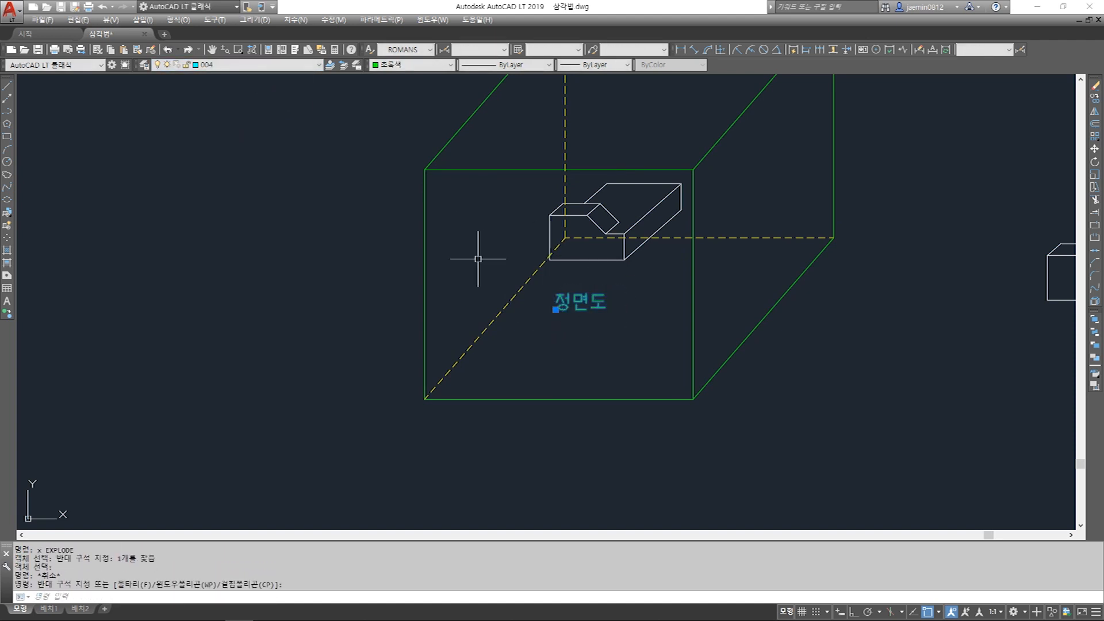
{"action": "left_click", "coordinate": [421, 68]}
{"action": "left_click", "coordinate": [402, 76]}
{"action": "key", "text": "Escape"}
- Move the 정면도 text into the upper-left corner of the box's front face
{"action": "left_click", "coordinate": [608, 287]}
{"action": "left_click", "coordinate": [581, 325]}
{"action": "middle_click_drag", "start_coordinate": [653, 318], "coordinate": [605, 354]}
{"action": "double_click", "coordinate": [552, 338]}
{"action": "key", "text": "Escape"}
{"action": "type", "text": "m"}
{"action": "key", "text": "space"}
{"action": "left_click", "coordinate": [552, 337]}
{"action": "key", "text": "space"}
{"action": "left_click", "coordinate": [587, 358]}
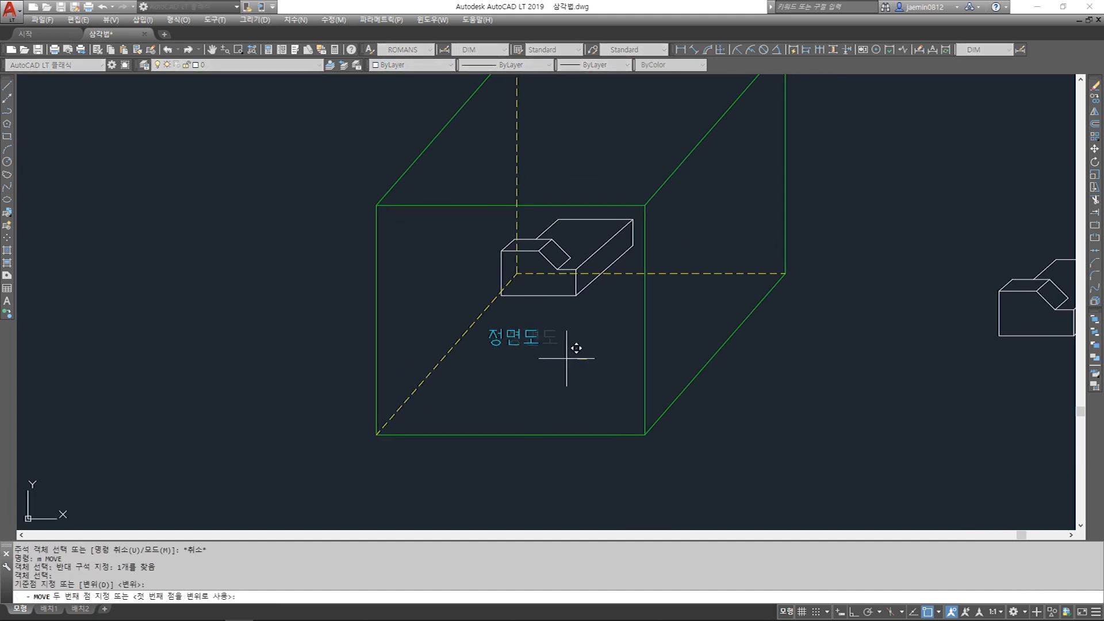
{"action": "left_click", "coordinate": [461, 243]}
{"action": "key", "text": "Escape"}
- Highlight the front-face edges of the stepped solid inside the box to examine its front view outline
{"action": "middle_click_drag", "start_coordinate": [445, 283], "coordinate": [463, 313]}
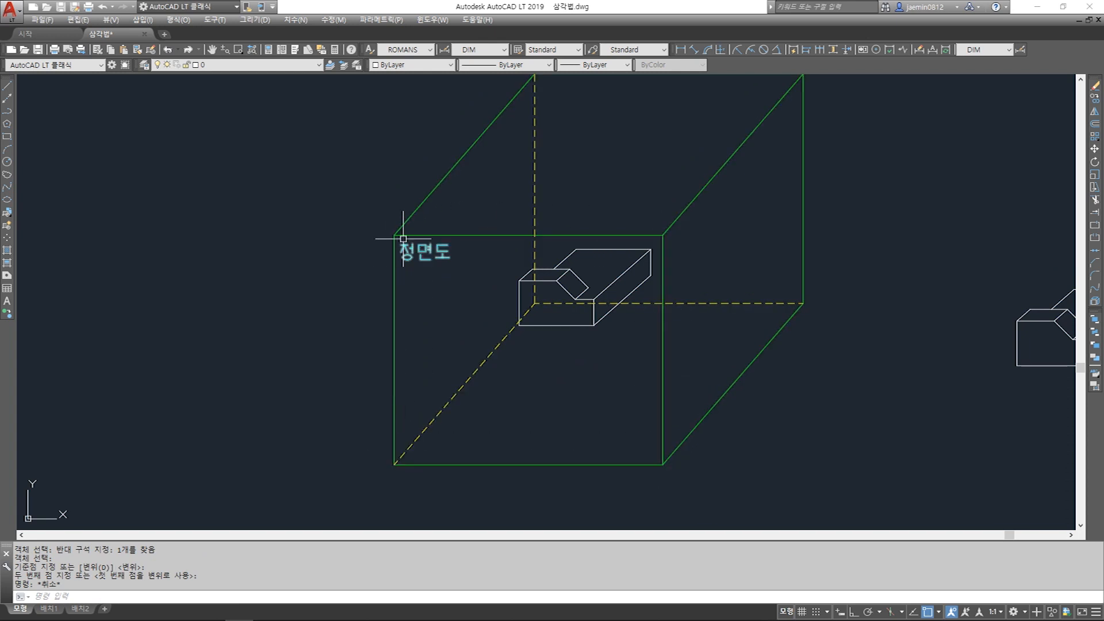
{"action": "middle_click_drag", "start_coordinate": [558, 402], "coordinate": [494, 404]}
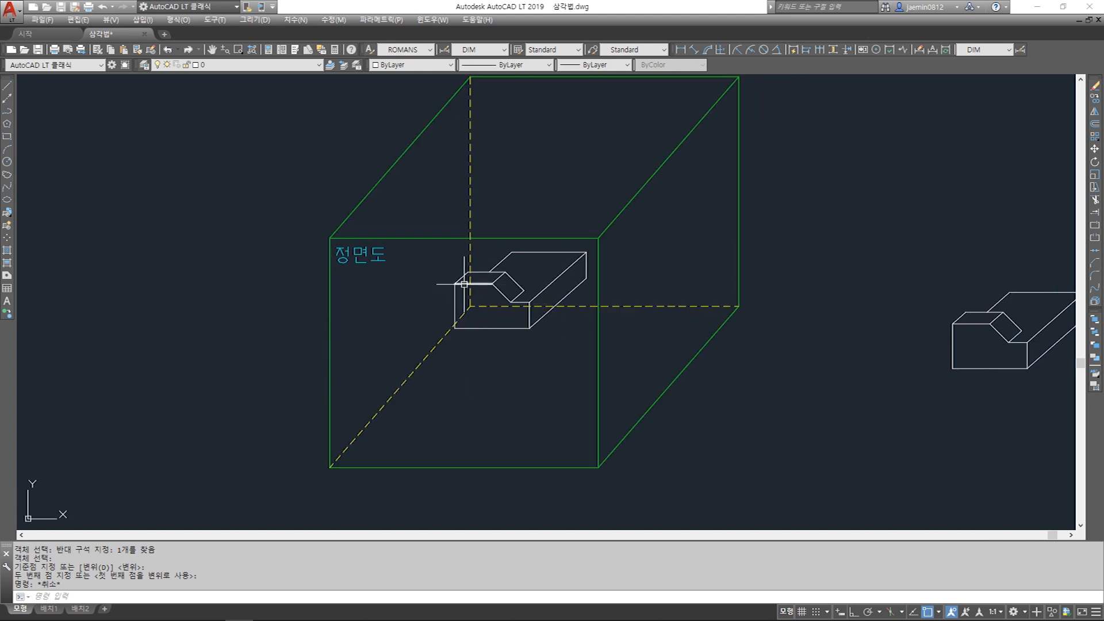
{"action": "left_click", "coordinate": [464, 282]}
{"action": "left_click", "coordinate": [455, 296]}
{"action": "left_click", "coordinate": [497, 290]}
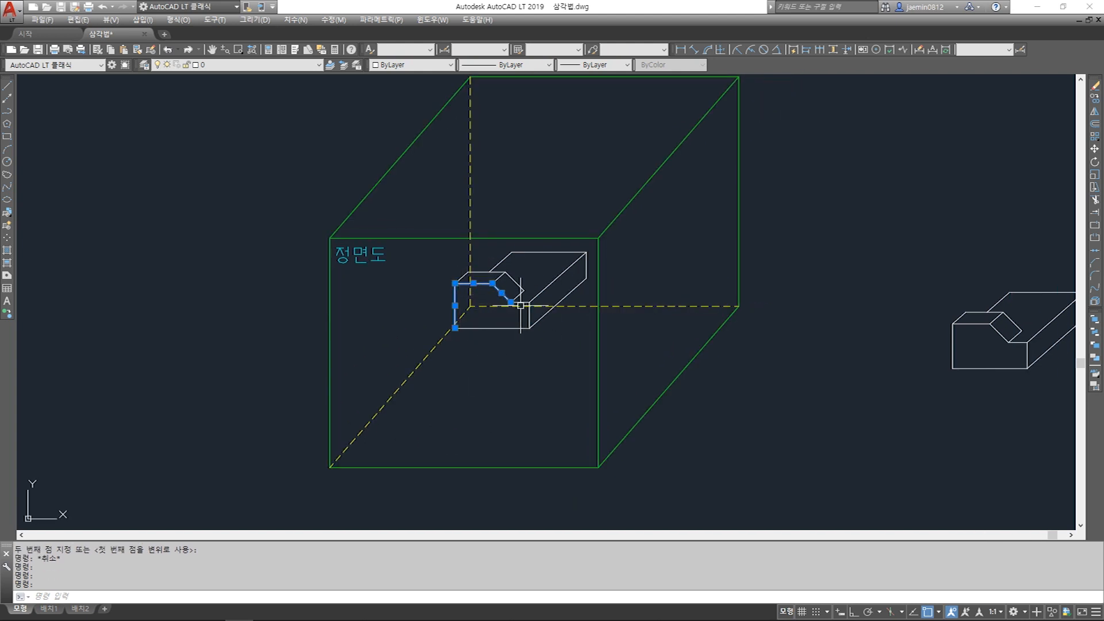
{"action": "left_click", "coordinate": [520, 304]}
{"action": "left_click", "coordinate": [526, 318]}
{"action": "key", "text": "Escape"}
- Copy the stepped solid's front-face outline to the empty area left of the box and erase the stray extra edge
{"action": "type", "text": "cc"}
{"action": "key", "text": "space"}
{"action": "left_click", "coordinate": [443, 277]}
{"action": "left_click", "coordinate": [533, 342]}
{"action": "key", "text": "space"}
{"action": "left_click", "coordinate": [481, 342]}
{"action": "left_click", "coordinate": [113, 328]}
{"action": "middle_click_drag", "start_coordinate": [135, 329], "coordinate": [515, 328]}
{"action": "key", "text": "Escape"}
{"action": "type", "text": "e"}
{"action": "left_click", "coordinate": [530, 282]}
{"action": "key", "text": "space"}
{"action": "key", "text": "Escape"}
{"action": "middle_click_drag", "start_coordinate": [570, 382], "coordinate": [475, 366]}
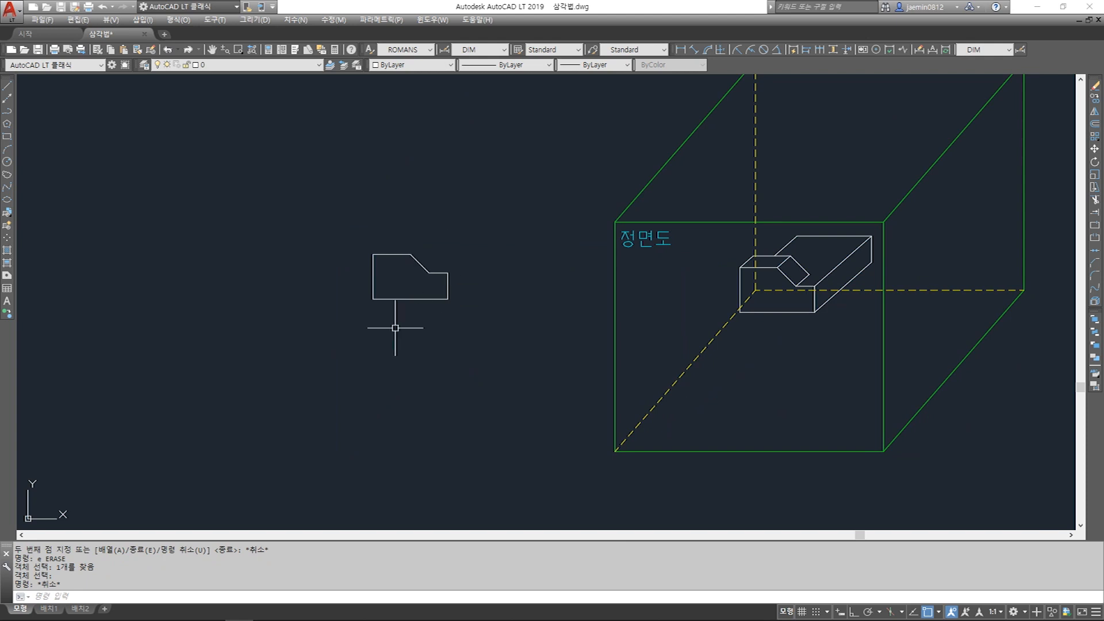
- Delete the copied front-face outline left of the box
{"action": "left_click", "coordinate": [345, 230]}
{"action": "left_click", "coordinate": [510, 355]}
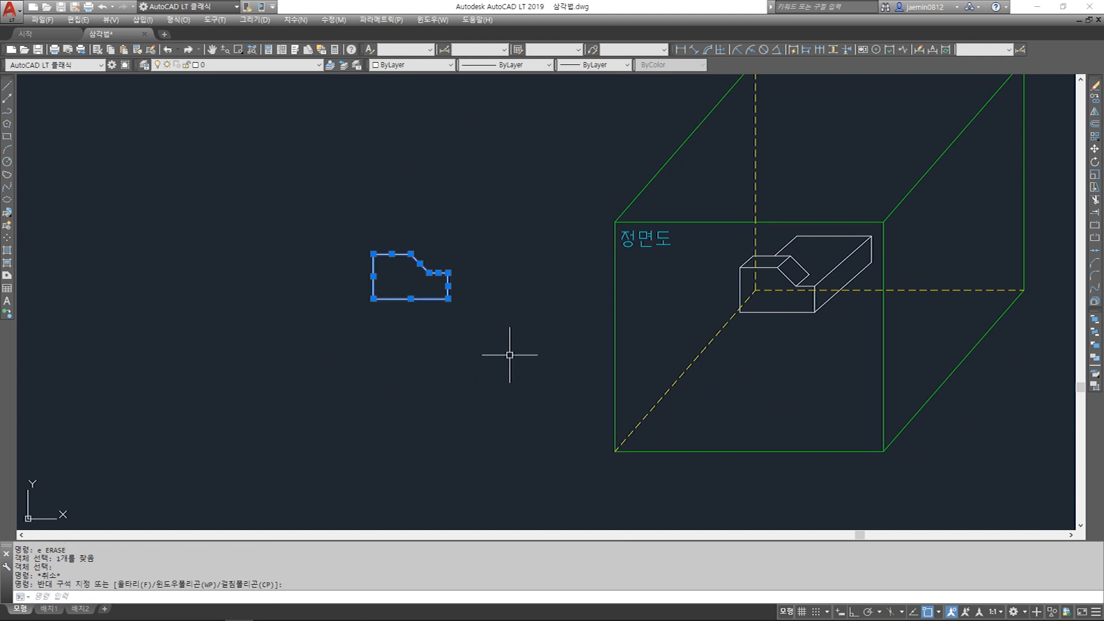
{"action": "key", "text": "Delete"}
- Copy the 정면도 text from the box's front face onto its right side face
{"action": "middle_click_drag", "start_coordinate": [504, 345], "coordinate": [295, 377]}
{"action": "type", "text": "cc"}
{"action": "key", "text": "Escape"}
{"action": "type", "text": "cc"}
{"action": "key", "text": "space"}
{"action": "left_click", "coordinate": [447, 272]}
{"action": "key", "text": "space"}
{"action": "left_click", "coordinate": [446, 285]}
{"action": "middle_click_drag", "start_coordinate": [733, 306], "coordinate": [567, 338]}
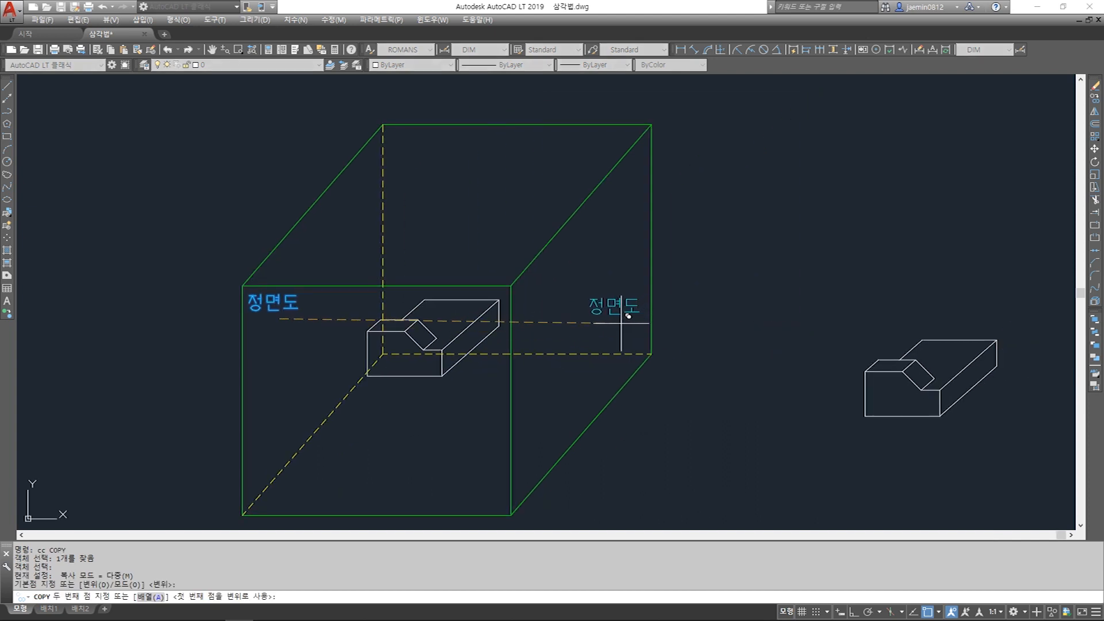
{"action": "left_click", "coordinate": [620, 289]}
{"action": "key", "text": "Escape"}
- Rotate the copied 정면도 text on the right side face to follow the slope of the box's receding edge
{"action": "type", "text": "4"}
{"action": "left_click", "coordinate": [618, 279]}
{"action": "left_click", "coordinate": [595, 298]}
{"action": "key", "text": "space"}
{"action": "left_click", "coordinate": [612, 278]}
{"action": "key", "text": "F8"}
{"action": "key", "text": "F8"}
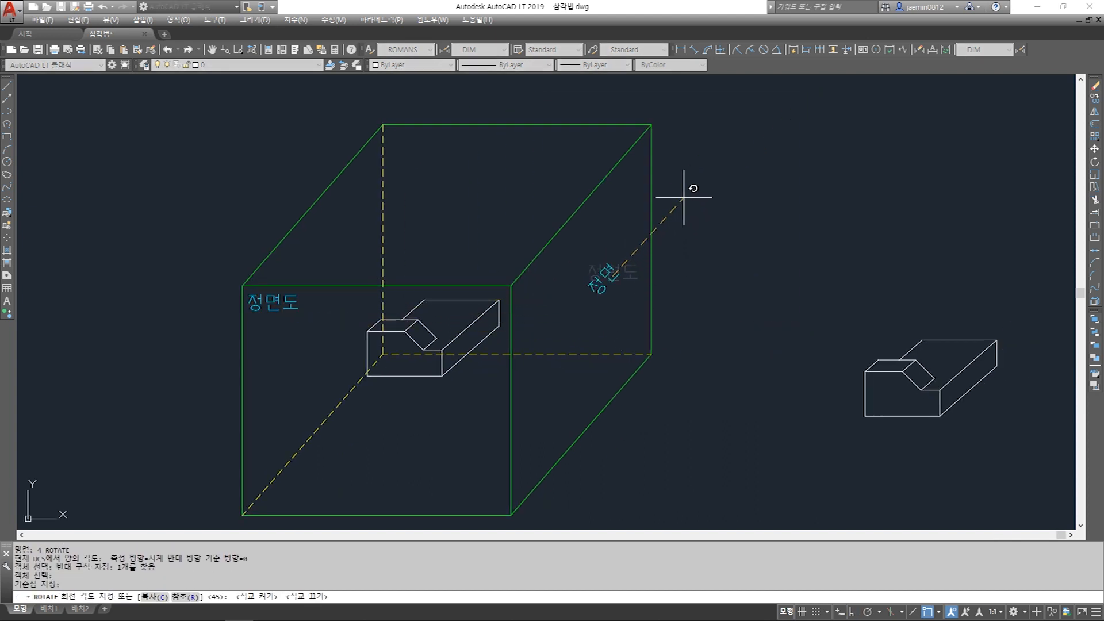
{"action": "left_click", "coordinate": [683, 197]}
{"action": "key", "text": "Escape"}
- Move the rotated text to the upper front corner of the box's right side face, just under the receding edge
{"action": "type", "text": "m"}
{"action": "key", "text": "space"}
{"action": "left_click", "coordinate": [619, 266]}
{"action": "key", "text": "space"}
{"action": "left_click", "coordinate": [593, 284]}
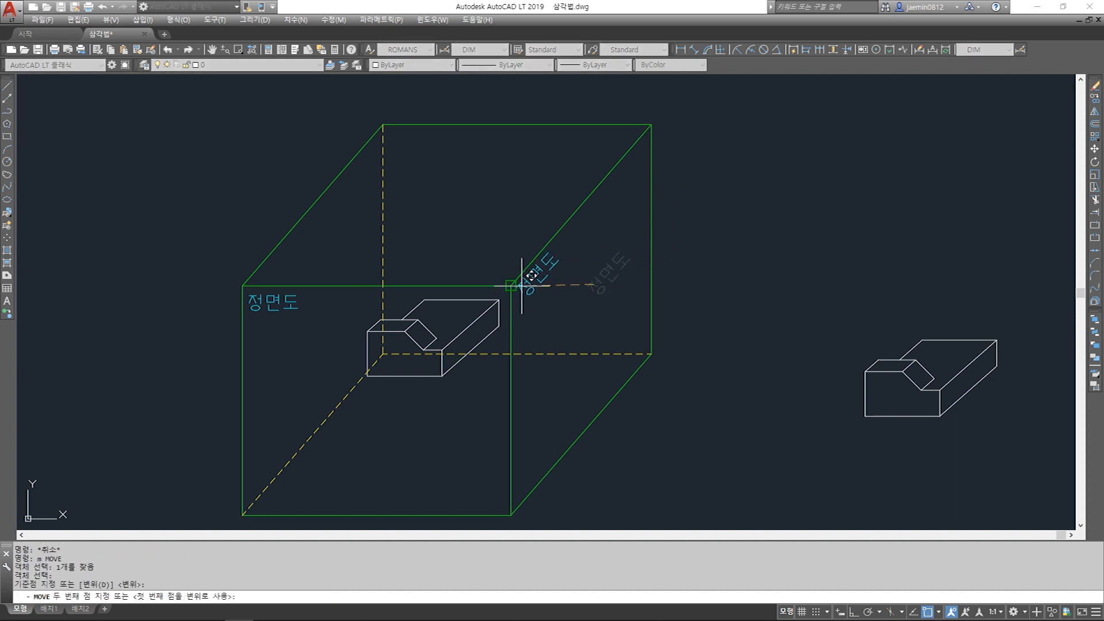
{"action": "left_click", "coordinate": [525, 288]}
- Change the rotated text on the right side face to 우측면도
{"action": "scroll", "coordinate": [524, 287], "scroll_direction": "up", "scroll_amount": 2}
{"action": "double_click", "coordinate": [532, 296]}
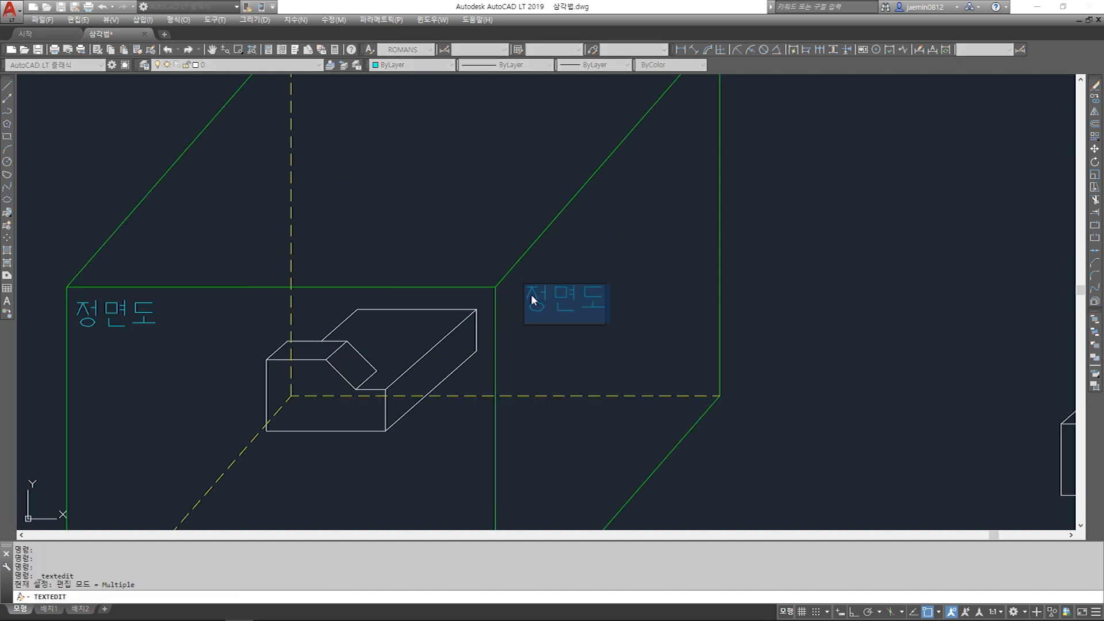
{"action": "double_click", "coordinate": [531, 300]}
{"action": "left_click", "coordinate": [545, 297]}
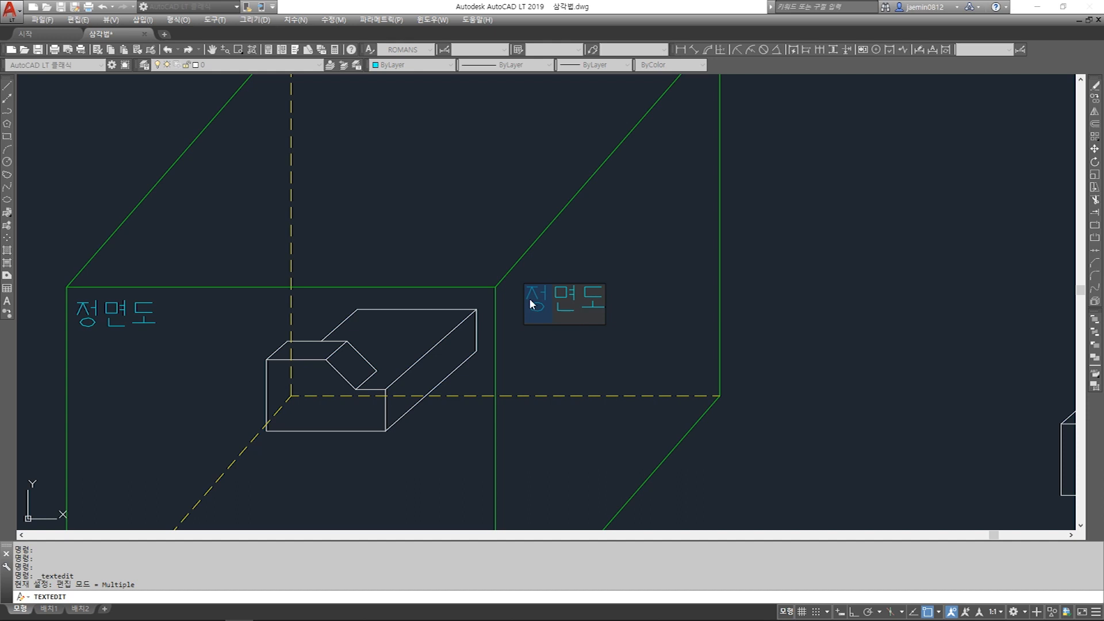
{"action": "type", "text": "우측"}
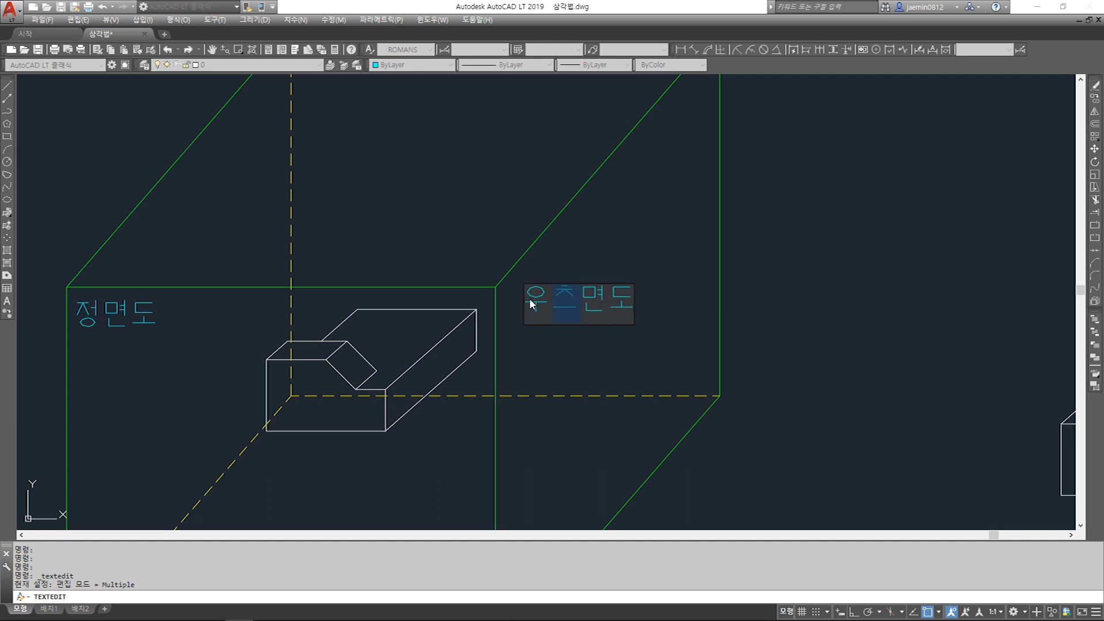
{"action": "left_click", "coordinate": [878, 328]}
{"action": "key", "text": "Escape"}
{"action": "scroll", "coordinate": [566, 270], "scroll_direction": "down", "scroll_amount": 3}
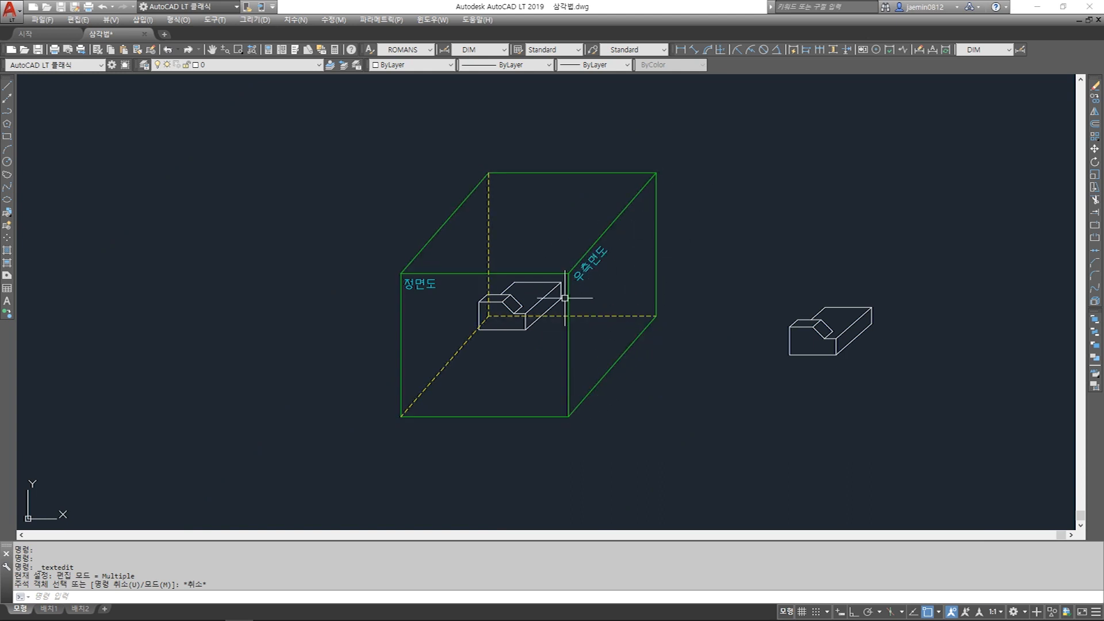
{"action": "key", "text": "Escape"}
- Copy the front face's 정면도 text onto the box's top face
{"action": "scroll", "coordinate": [536, 306], "scroll_direction": "up", "scroll_amount": 2}
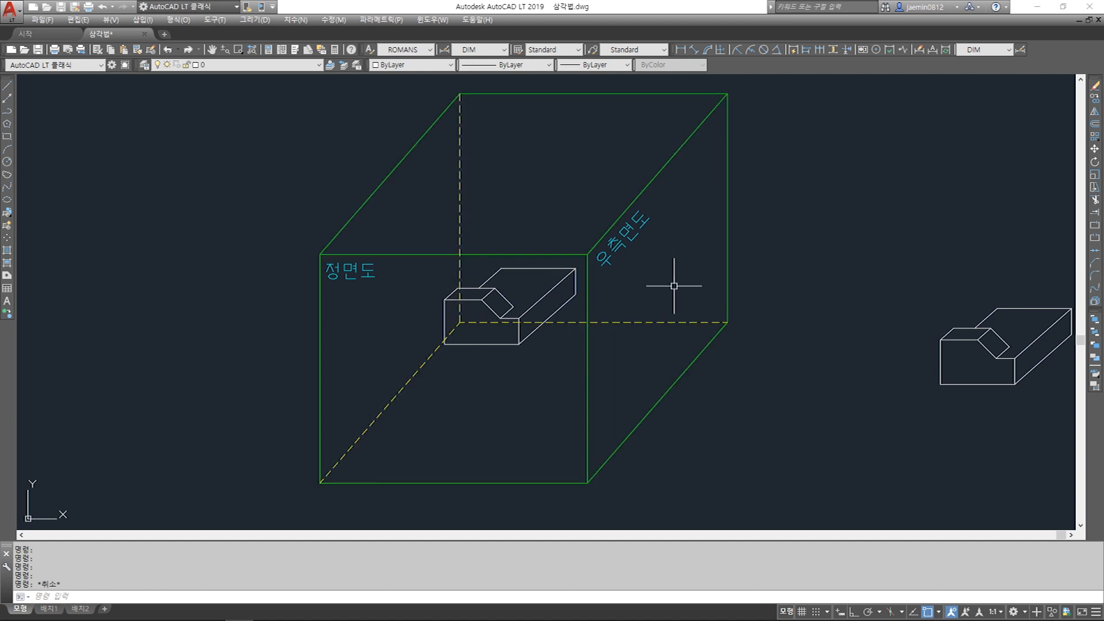
{"action": "scroll", "coordinate": [678, 315], "scroll_direction": "down", "scroll_amount": 2}
{"action": "key", "text": "Escape"}
{"action": "key", "text": "Escape"}
{"action": "type", "text": "cc"}
{"action": "key", "text": "space"}
{"action": "left_click", "coordinate": [482, 292]}
{"action": "key", "text": "space"}
{"action": "left_click", "coordinate": [475, 298]}
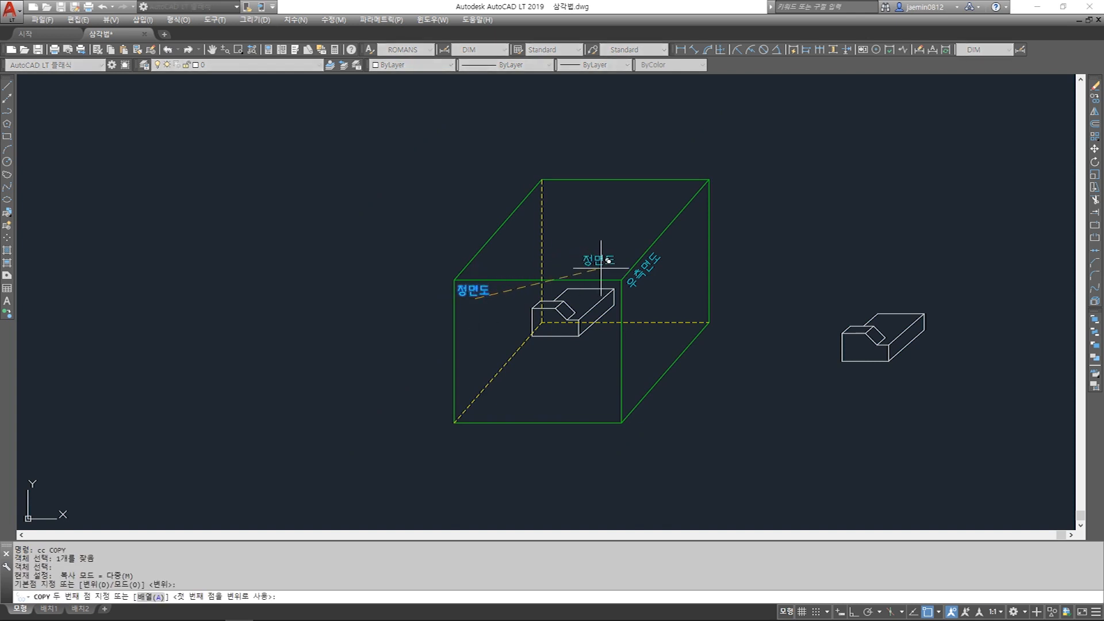
{"action": "left_click", "coordinate": [585, 222]}
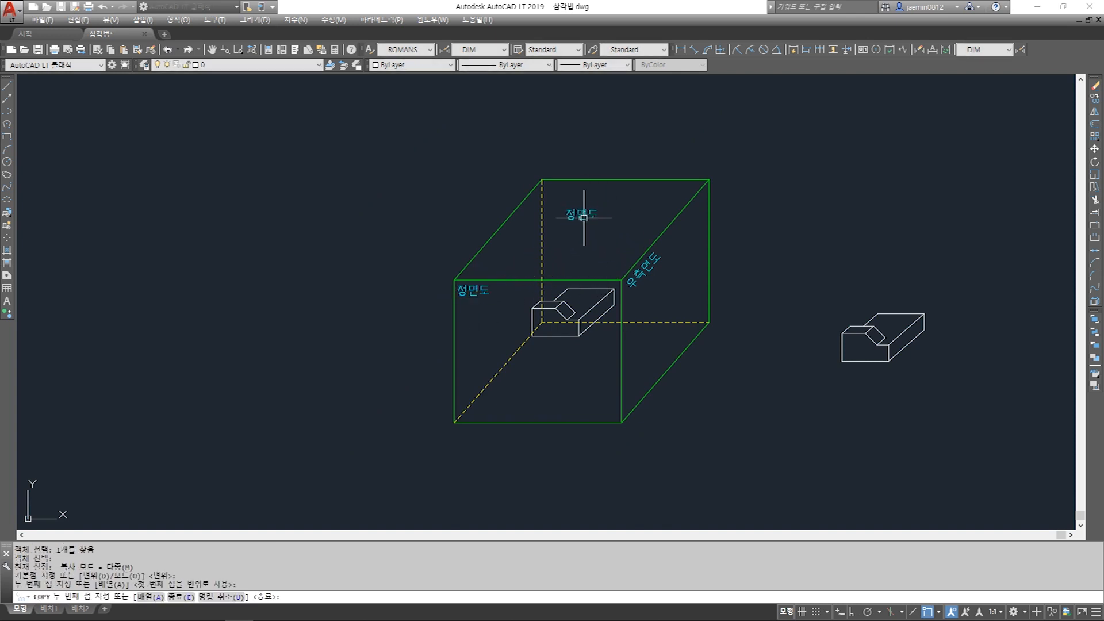
{"action": "key", "text": "Escape"}
- Change the copied text on the top face to 평면도
{"action": "double_click", "coordinate": [583, 215]}
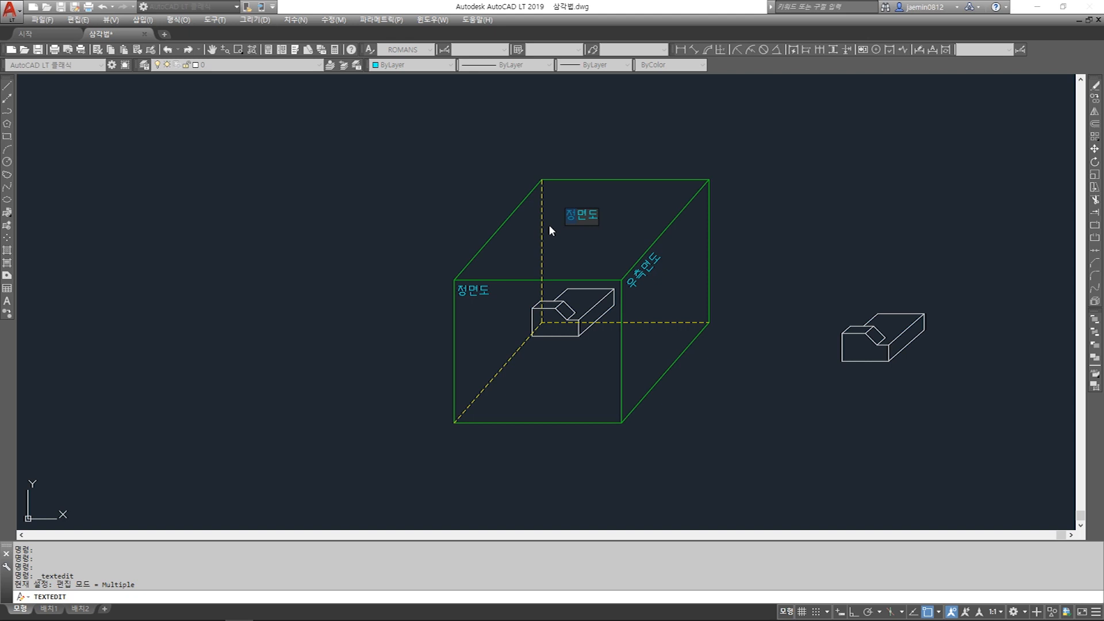
{"action": "type", "text": "평"}
{"action": "key", "text": "Return"}
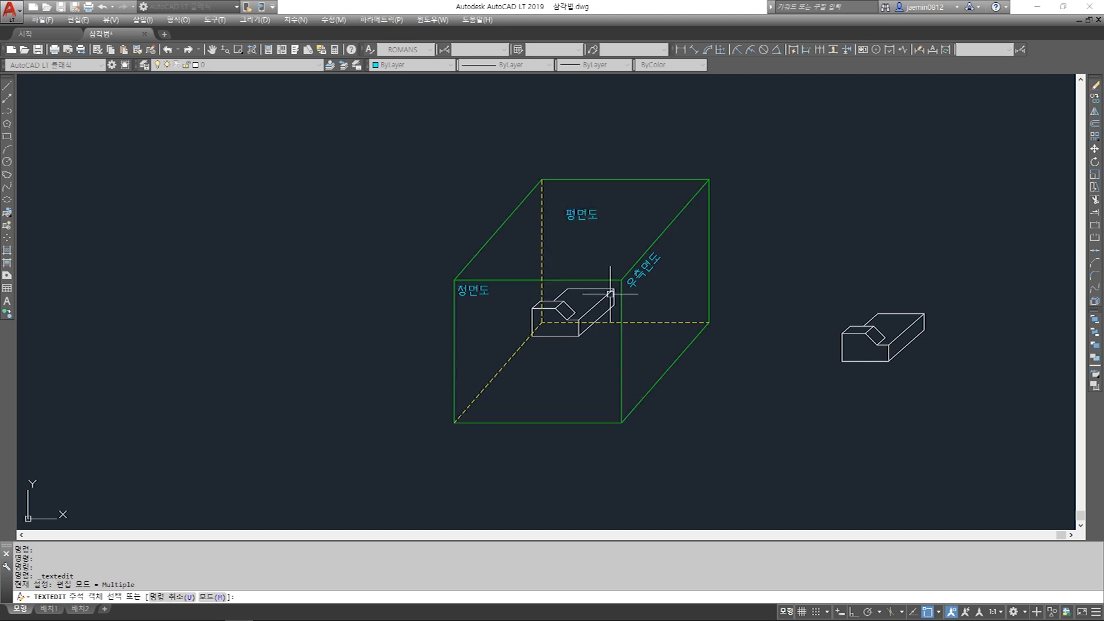
{"action": "key", "text": "Escape"}
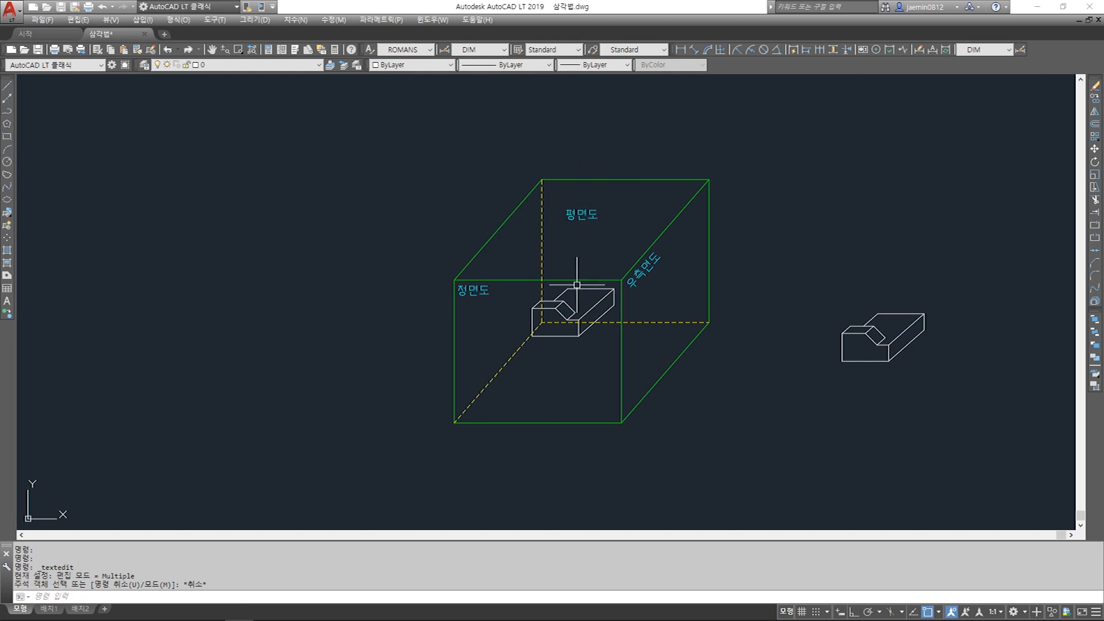
{"action": "key", "text": "Escape"}
{"action": "type", "text": "ㅊ"}
{"action": "key", "text": "space"}
{"action": "key", "text": "Escape"}
{"action": "key", "text": "Escape"}
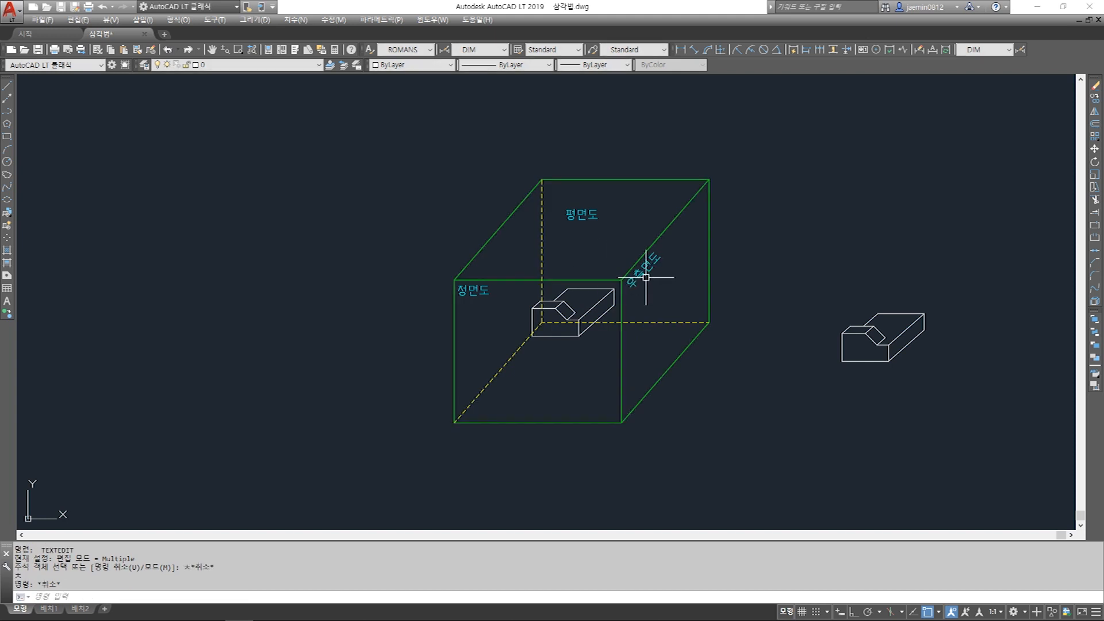
- Copy the 우측면도 text beside the receding upper edge of the box's left side face
{"action": "type", "text": "cc"}
{"action": "key", "text": "space"}
{"action": "left_click", "coordinate": [643, 273]}
{"action": "key", "text": "space"}
{"action": "left_click", "coordinate": [655, 259]}
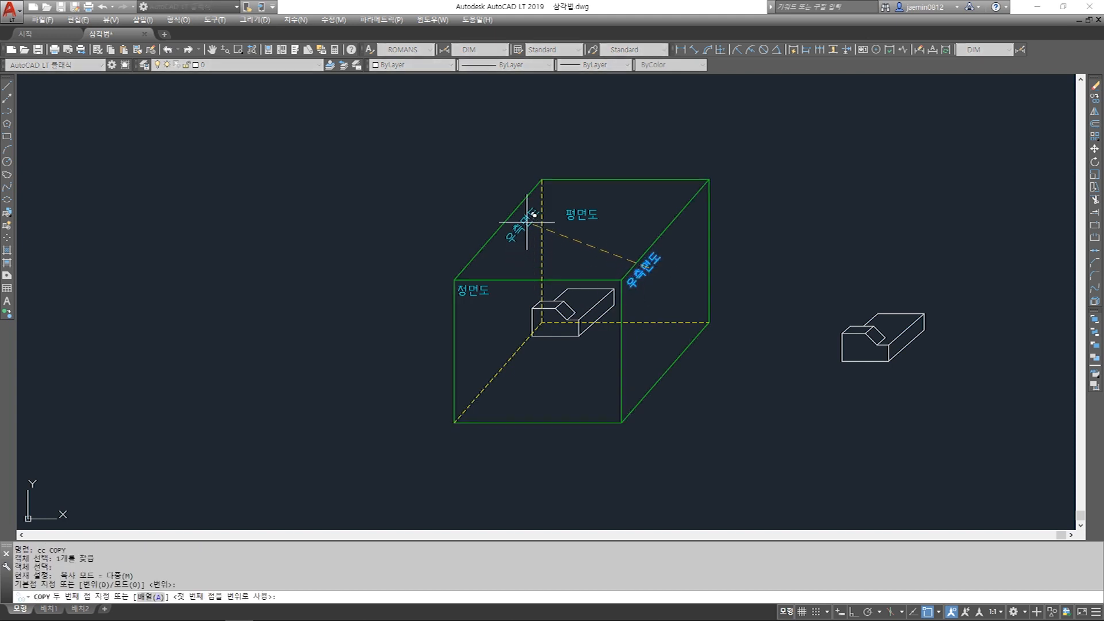
{"action": "scroll", "coordinate": [534, 219], "scroll_direction": "up", "scroll_amount": 2}
{"action": "left_click", "coordinate": [525, 184]}
{"action": "key", "text": "Escape"}
- Change the copied text on the left side face to 좌측면도
{"action": "middle_click_drag", "start_coordinate": [414, 318], "coordinate": [438, 243]}
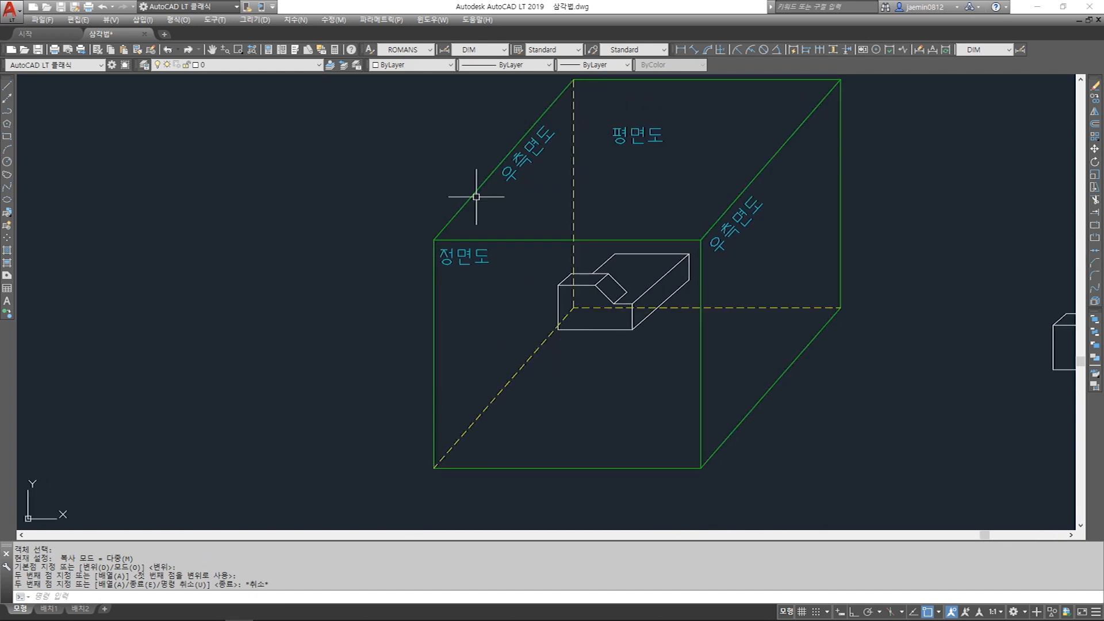
{"action": "middle_click_drag", "start_coordinate": [501, 230], "coordinate": [486, 270]}
{"action": "double_click", "coordinate": [499, 218]}
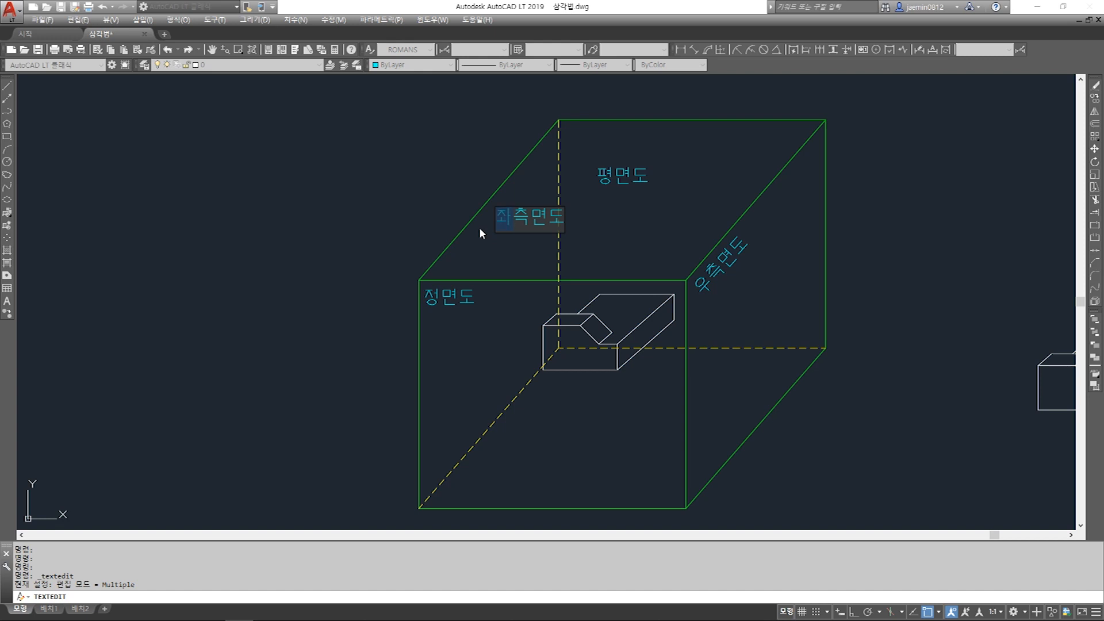
{"action": "left_click", "coordinate": [573, 393]}
{"action": "key", "text": "Escape"}
{"action": "key", "text": "Escape"}
- Move the 평면도 text slightly lower within the box's top face
{"action": "type", "text": "m"}
{"action": "left_click", "coordinate": [636, 161]}
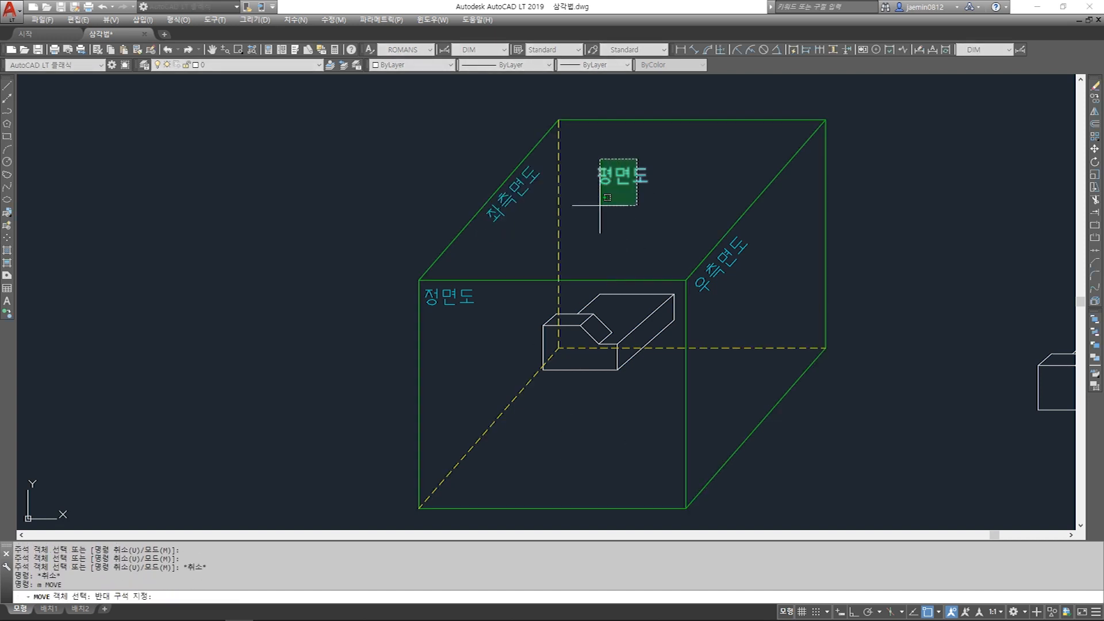
{"action": "left_click", "coordinate": [615, 181]}
{"action": "key", "text": "space"}
{"action": "left_click", "coordinate": [626, 172]}
{"action": "left_click", "coordinate": [620, 218]}
{"action": "key", "text": "Escape"}
{"action": "key", "text": "Escape"}
- Copy the 평면도 text onto the box's bottom face, near its front-left corner
{"action": "type", "text": "cc"}
{"action": "key", "text": "Escape"}
{"action": "type", "text": "cc"}
{"action": "left_click", "coordinate": [625, 202]}
{"action": "left_click", "coordinate": [608, 231]}
{"action": "key", "text": "space"}
{"action": "left_click", "coordinate": [629, 218]}
{"action": "middle_click_drag", "start_coordinate": [611, 338], "coordinate": [643, 245]}
{"action": "left_click", "coordinate": [523, 395]}
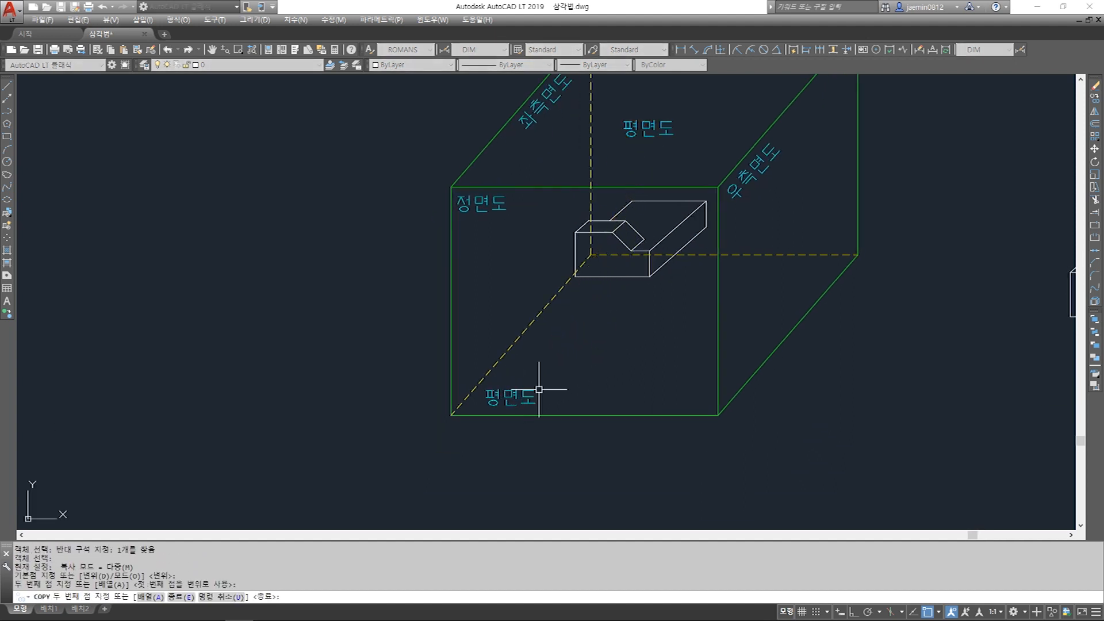
{"action": "key", "text": "Escape"}
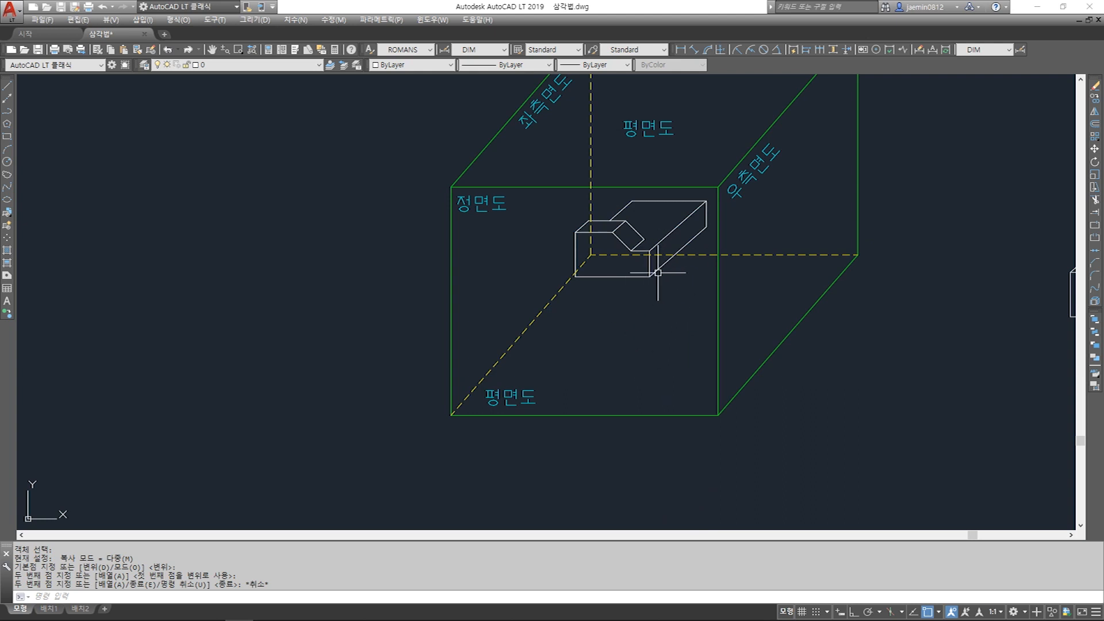
- Change the copied text on the bottom face to 저면도
{"action": "double_click", "coordinate": [505, 398]}
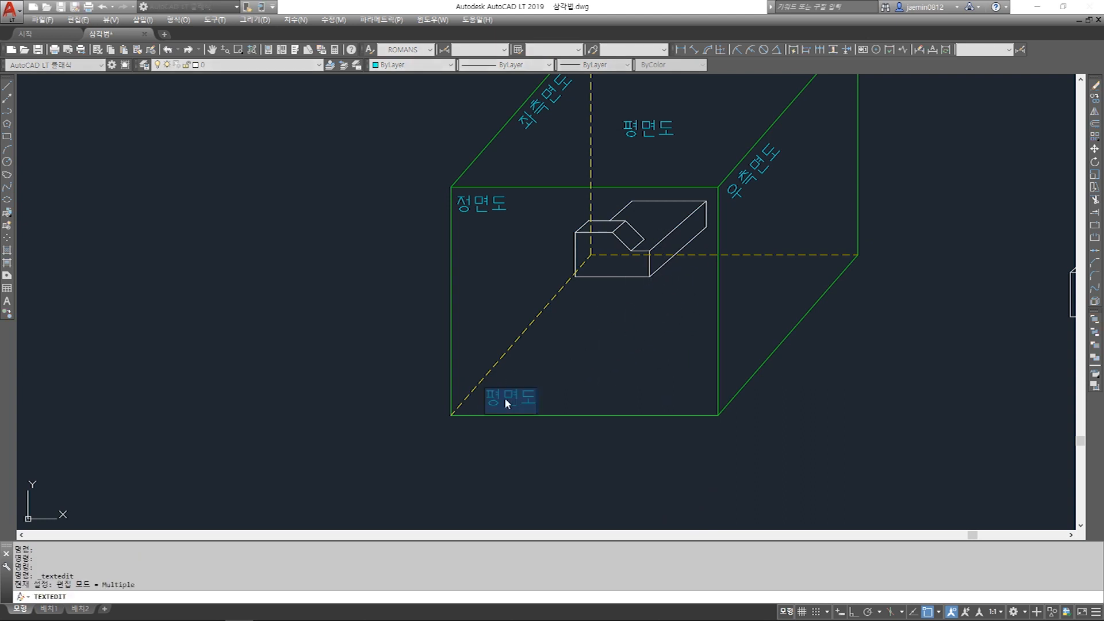
{"action": "type", "text": "wj"}
{"action": "key", "text": "BackSpace"}
{"action": "key", "text": "BackSpace"}
{"action": "type", "text": "저"}
{"action": "left_click", "coordinate": [636, 498]}
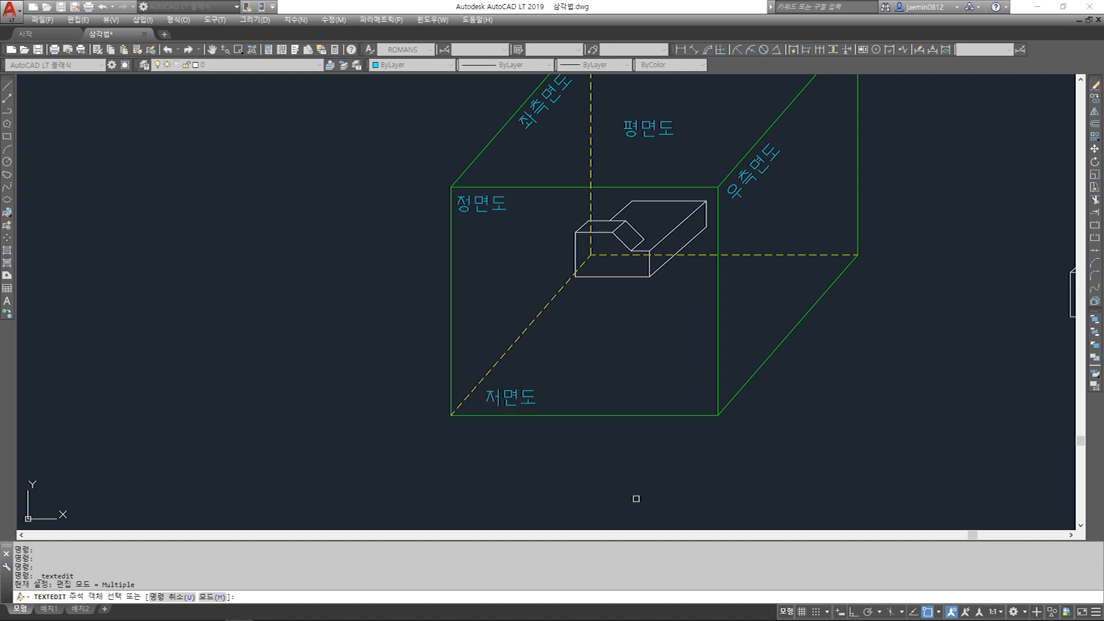
{"action": "key", "text": "Escape"}
{"action": "scroll", "coordinate": [636, 381], "scroll_direction": "down", "scroll_amount": 2}
{"action": "scroll", "coordinate": [629, 382], "scroll_direction": "up", "scroll_amount": 2}
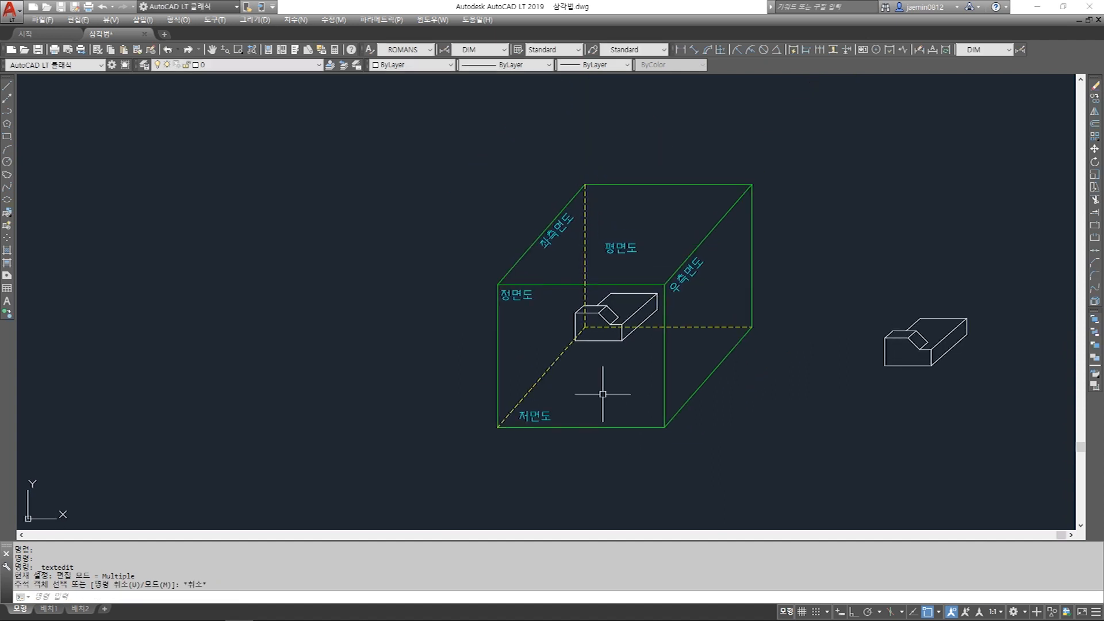
{"action": "middle_click_drag", "start_coordinate": [575, 84], "coordinate": [568, 105]}
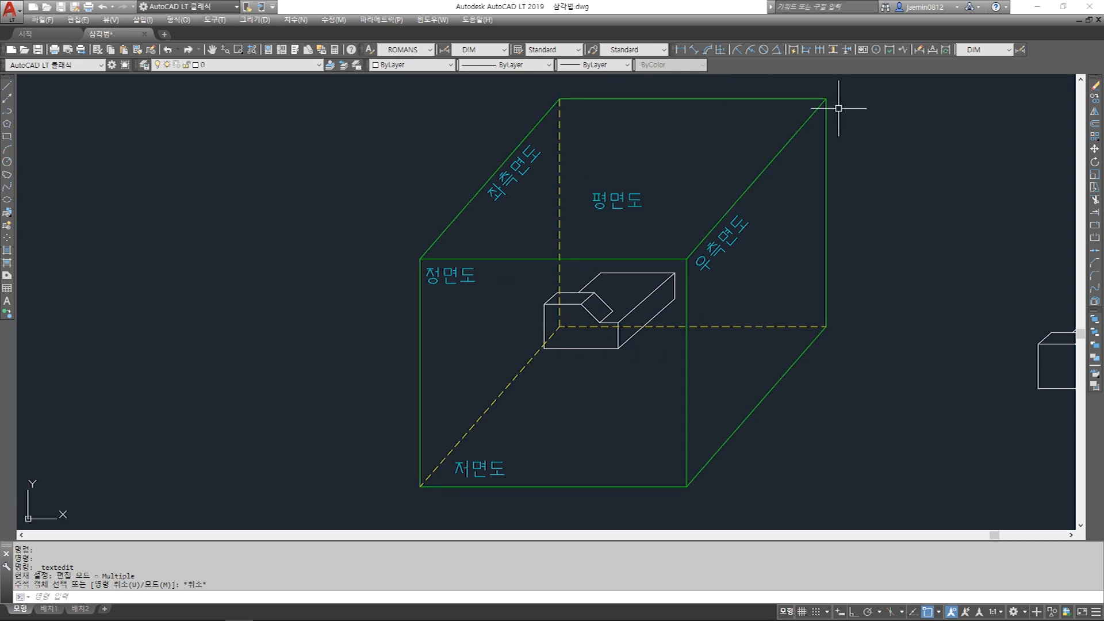
{"action": "key", "text": "Escape"}
{"action": "type", "text": "ㅊ"}
{"action": "key", "text": "space"}
{"action": "key", "text": "Escape"}
{"action": "key", "text": "Escape"}
- Copy the 저면도 text into the upper-right corner of the box's back face
{"action": "type", "text": "cc"}
{"action": "key", "text": "space"}
{"action": "left_click", "coordinate": [505, 452]}
{"action": "left_click", "coordinate": [491, 469]}
{"action": "key", "text": "space"}
{"action": "left_click", "coordinate": [506, 462]}
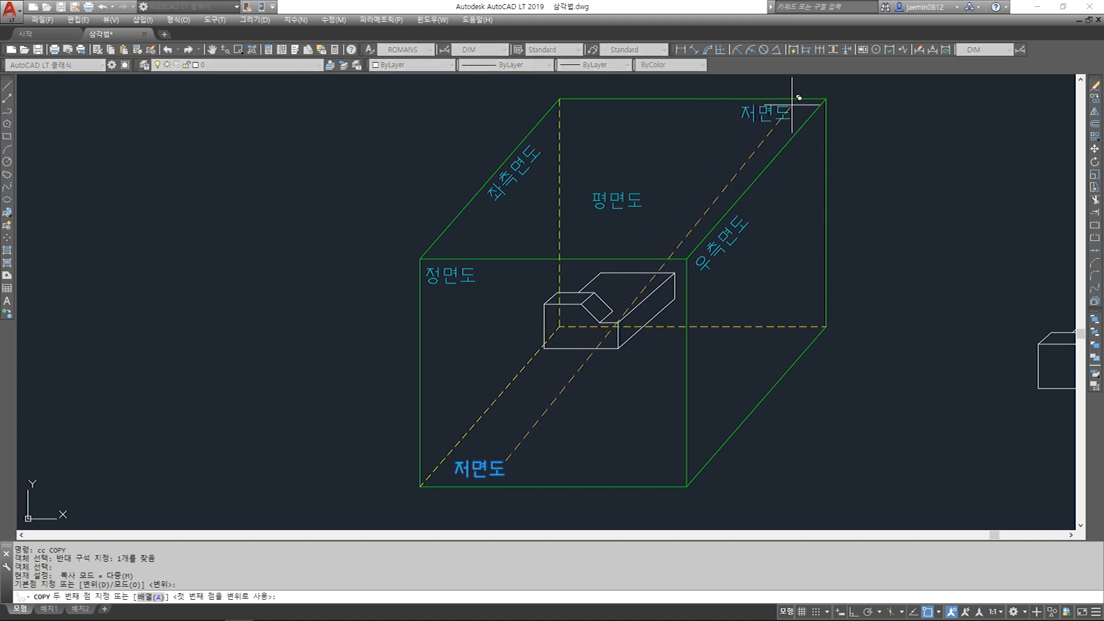
{"action": "left_click", "coordinate": [792, 103]}
{"action": "key", "text": "space"}
- Change the copied text on the back face to 배면도 and set its colour to yellow
{"action": "double_click", "coordinate": [743, 115]}
{"action": "type", "text": "배"}
{"action": "key", "text": "Return"}
{"action": "key", "text": "Escape"}
{"action": "left_click", "coordinate": [275, 67]}
{"action": "left_click", "coordinate": [393, 66]}
{"action": "left_click", "coordinate": [398, 104]}
{"action": "key", "text": "Escape"}
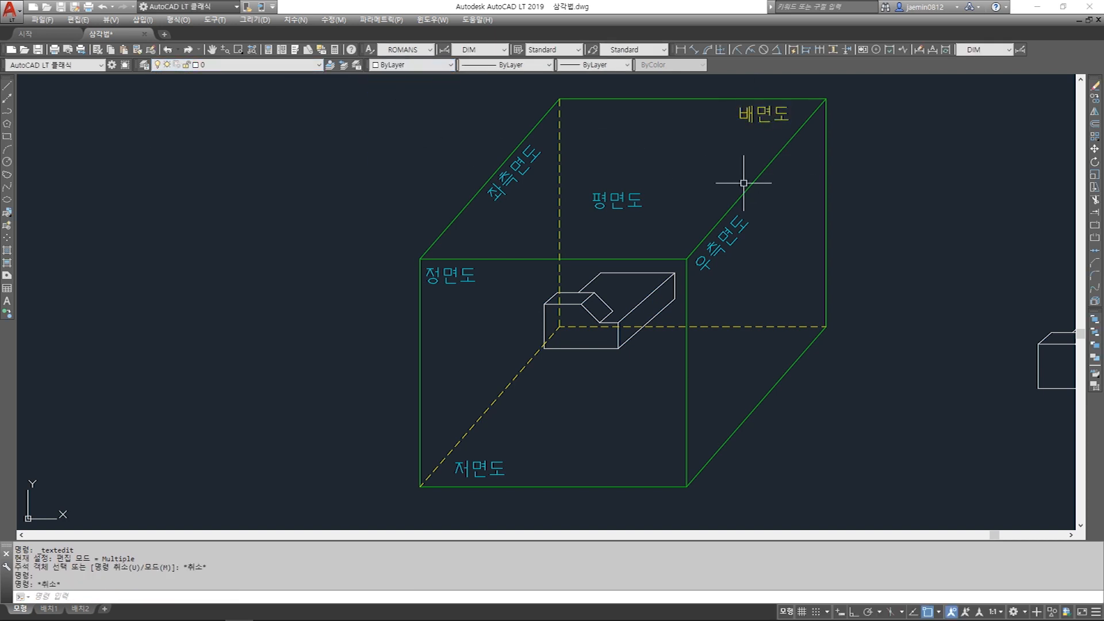
- Examine the view labels on the faces of the projection box
{"action": "scroll", "coordinate": [709, 218], "scroll_direction": "down", "scroll_amount": 4}
{"action": "mouse_move", "coordinate": [703, 245]}
{"action": "middle_mouse_down"}
{"action": "mouse_move", "coordinate": [607, 259]}
{"action": "mouse_move", "coordinate": [624, 314]}
{"action": "middle_mouse_up"}
{"action": "scroll", "coordinate": [602, 269], "scroll_direction": "up", "scroll_amount": 4}
{"action": "scroll", "coordinate": [605, 270], "scroll_direction": "down", "scroll_amount": 2}
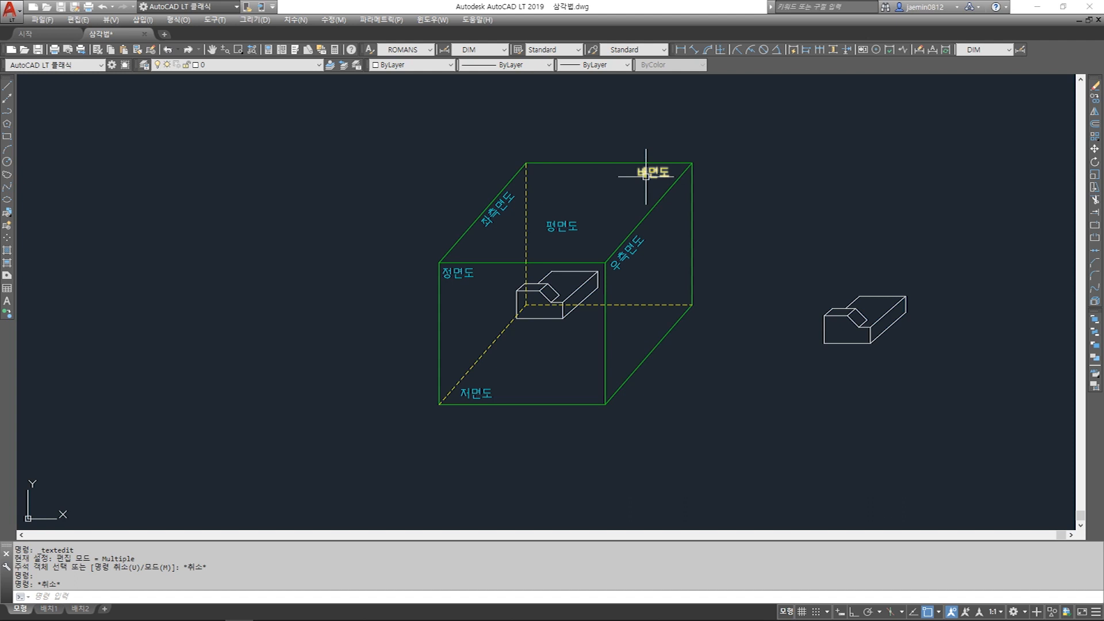
{"action": "key", "text": "Escape"}
{"action": "scroll", "coordinate": [715, 365], "scroll_direction": "down", "scroll_amount": 4}
{"action": "scroll", "coordinate": [592, 316], "scroll_direction": "up", "scroll_amount": 4}
{"action": "scroll", "coordinate": [559, 299], "scroll_direction": "down", "scroll_amount": 3}
{"action": "type", "text": "ㅊㅊ"}
{"action": "left_click", "coordinate": [428, 159]}
{"action": "left_click", "coordinate": [618, 362]}
{"action": "key", "text": "space"}
{"action": "middle_click_drag", "start_coordinate": [634, 312], "coordinate": [392, 284]}
{"action": "key", "text": "Escape"}
{"action": "key", "text": "Escape"}
{"action": "type", "text": "ㅊㅊ"}
{"action": "key", "text": "Escape"}
{"action": "key", "text": "Escape"}
- Copy the labelled box with its inner solid horizontally, with Ortho on, to the right of the separate stepped solid
{"action": "key", "text": "Hangul"}
{"action": "type", "text": "cc"}
{"action": "left_click", "coordinate": [182, 151]}
{"action": "left_click", "coordinate": [393, 378]}
{"action": "key", "text": "space"}
{"action": "left_click", "coordinate": [303, 288]}
{"action": "middle_click_drag", "start_coordinate": [622, 316], "coordinate": [512, 294]}
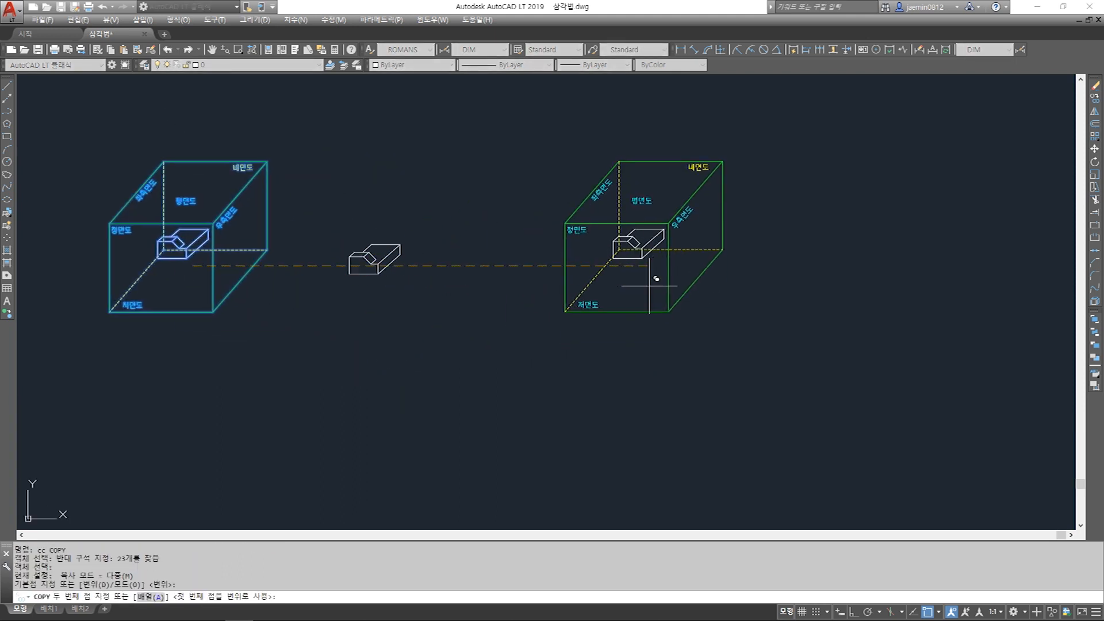
{"action": "key", "text": "F8"}
{"action": "left_click", "coordinate": [649, 286]}
{"action": "key", "text": "Escape"}
- Copy the labelled projection box with its inner solid horizontally to the right as another box
{"action": "scroll", "coordinate": [651, 344], "scroll_direction": "up", "scroll_amount": 2}
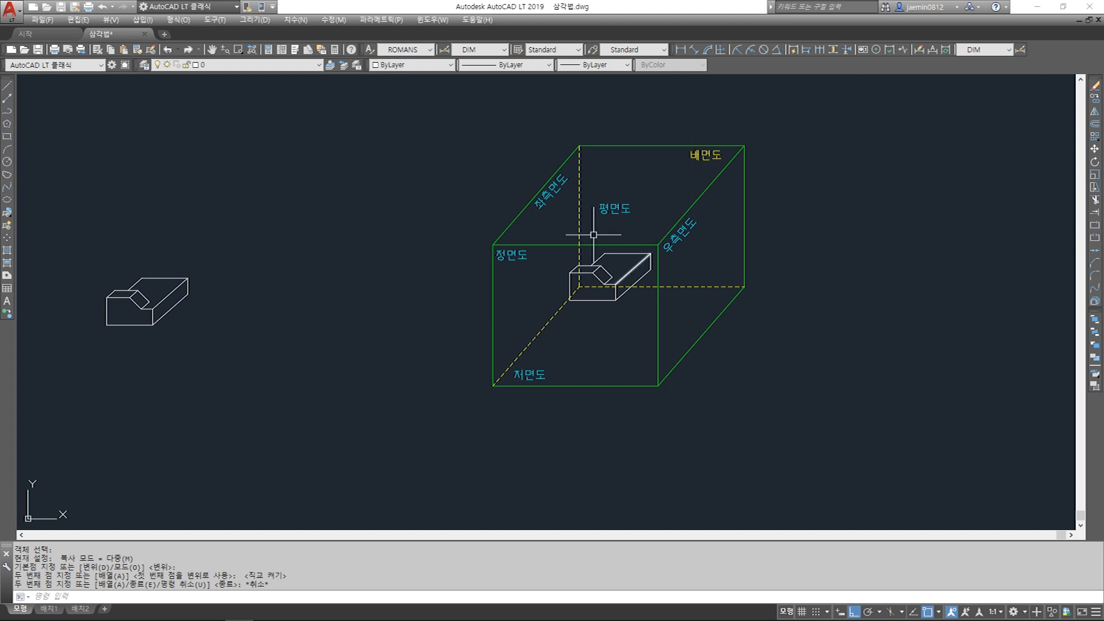
{"action": "scroll", "coordinate": [615, 281], "scroll_direction": "down", "scroll_amount": 2}
{"action": "middle_click_drag", "start_coordinate": [668, 284], "coordinate": [618, 279]}
{"action": "type", "text": "cc"}
{"action": "key", "text": "space"}
{"action": "left_click", "coordinate": [686, 143]}
{"action": "left_click", "coordinate": [445, 363]}
{"action": "key", "text": "space"}
{"action": "left_click", "coordinate": [558, 390]}
{"action": "middle_click_drag", "start_coordinate": [557, 390], "coordinate": [332, 372]}
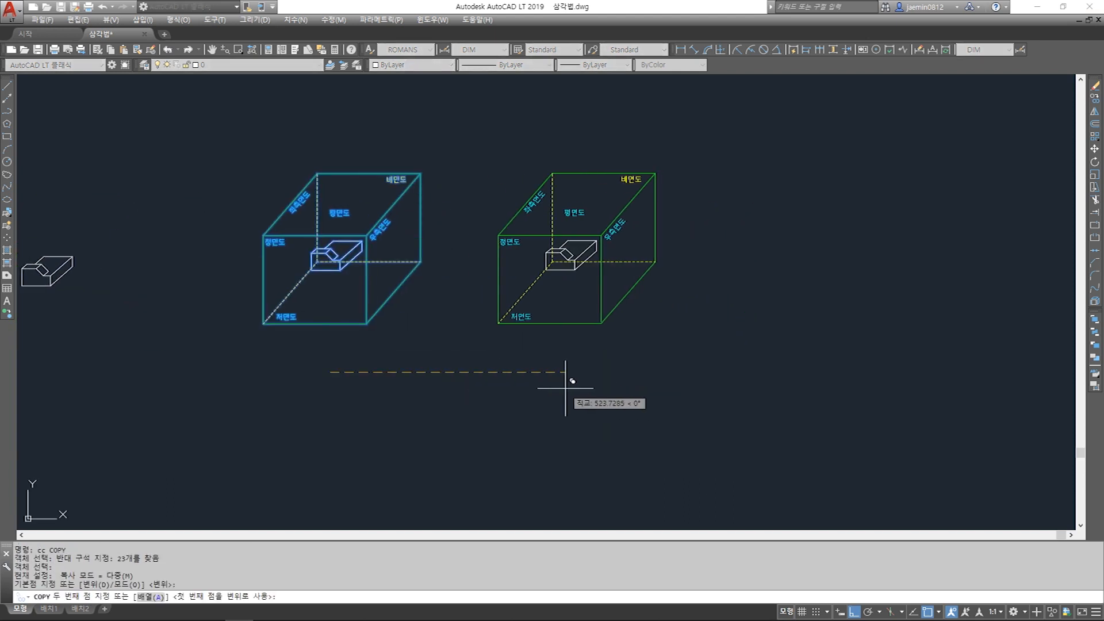
{"action": "left_click", "coordinate": [584, 388]}
{"action": "key", "text": "Escape"}
- Try to explode the front face outline of the newly copied box
{"action": "scroll", "coordinate": [574, 248], "scroll_direction": "up", "scroll_amount": 4}
{"action": "middle_click_drag", "start_coordinate": [575, 271], "coordinate": [574, 282]}
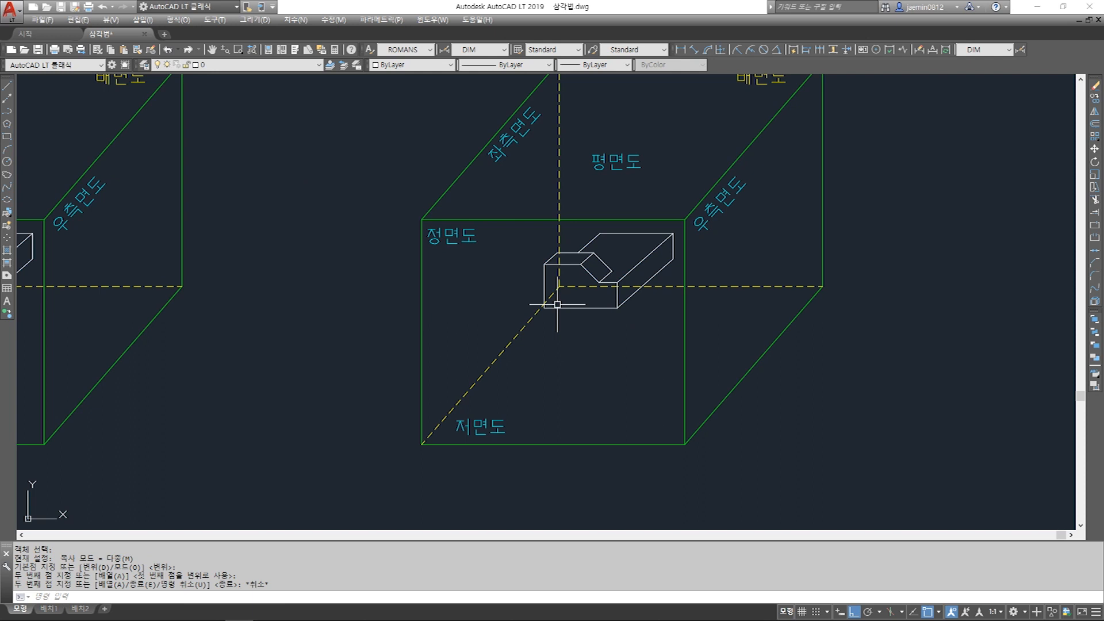
{"action": "scroll", "coordinate": [558, 304], "scroll_direction": "down", "scroll_amount": 2}
{"action": "key", "text": "Escape"}
{"action": "type", "text": "x"}
{"action": "key", "text": "space"}
{"action": "left_click", "coordinate": [536, 251]}
{"action": "key", "text": "space"}
{"action": "key", "text": "Escape"}
{"action": "left_click", "coordinate": [523, 258]}
{"action": "key", "text": "Escape"}
{"action": "key", "text": "Escape"}
{"action": "key", "text": "Escape"}
{"action": "key", "text": "Escape"}
- Copy the box's front face rectangle to the right, corner to corner, so it adjoins the front face
{"action": "middle_click_drag", "start_coordinate": [630, 317], "coordinate": [588, 316]}
{"action": "type", "text": "cc"}
{"action": "left_click", "coordinate": [488, 248]}
{"action": "left_click", "coordinate": [474, 280]}
{"action": "left_click", "coordinate": [472, 289]}
{"action": "left_click", "coordinate": [419, 313]}
{"action": "key", "text": "Escape"}
{"action": "key", "text": "space"}
{"action": "left_click", "coordinate": [441, 241]}
{"action": "left_click", "coordinate": [605, 240]}
{"action": "key", "text": "Escape"}
{"action": "key", "text": "Escape"}
{"action": "key", "text": "Escape"}
{"action": "key", "text": "Escape"}
{"action": "type", "text": "54"}
{"action": "key", "text": "Escape"}
{"action": "key", "text": "Escape"}
{"action": "key", "text": "Escape"}
{"action": "key", "text": "Escape"}
{"action": "scroll", "coordinate": [624, 238], "scroll_direction": "up", "scroll_amount": 2}
{"action": "scroll", "coordinate": [621, 288], "scroll_direction": "down", "scroll_amount": 3}
{"action": "scroll", "coordinate": [608, 306], "scroll_direction": "up", "scroll_amount": 1}
{"action": "key", "text": "Escape"}
- Copy the face rectangle directly below the front face, sharing its bottom edge
{"action": "middle_click_drag", "start_coordinate": [613, 351], "coordinate": [706, 353]}
{"action": "type", "text": "cc"}
{"action": "key", "text": "space"}
{"action": "left_click", "coordinate": [768, 263]}
{"action": "left_click", "coordinate": [703, 202]}
{"action": "key", "text": "space"}
{"action": "left_click", "coordinate": [754, 239]}
{"action": "left_click", "coordinate": [590, 380]}
{"action": "key", "text": "Escape"}
{"action": "key", "text": "Escape"}
{"action": "key", "text": "Escape"}
- Copy the face rectangle to the left side of the front face, sharing its left edge
{"action": "type", "text": "cc"}
{"action": "left_click", "coordinate": [804, 227]}
{"action": "left_click", "coordinate": [777, 246]}
{"action": "key", "text": "space"}
{"action": "left_click", "coordinate": [785, 238]}
{"action": "scroll", "coordinate": [515, 238], "scroll_direction": "down", "scroll_amount": 2}
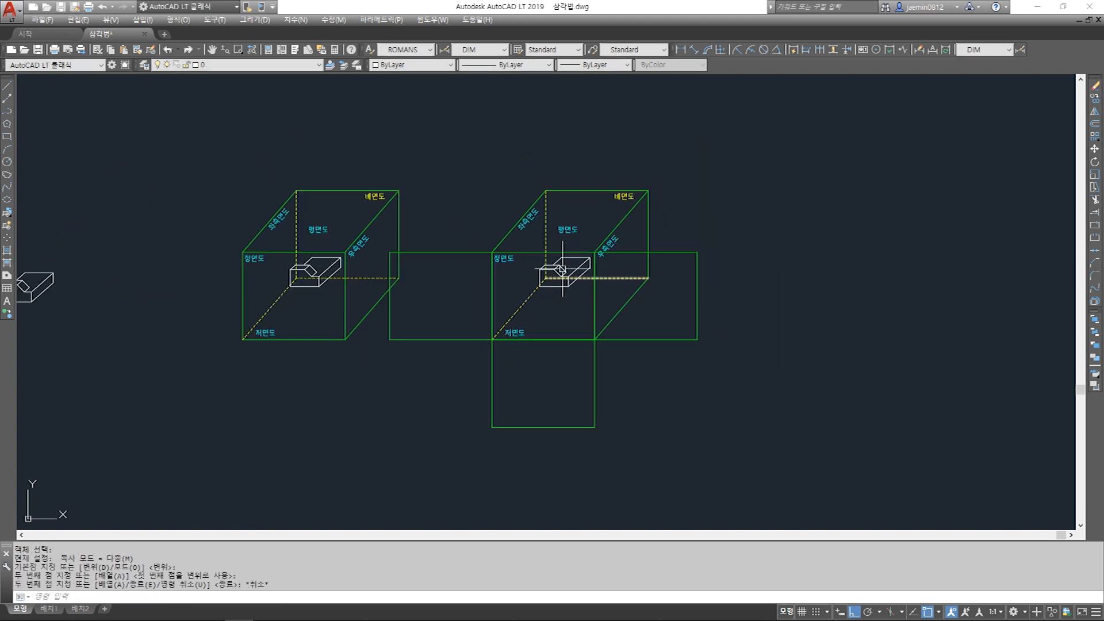
{"action": "key", "text": "Escape"}
- Copy the rectangle on the right of the front face to the position above the front face
{"action": "type", "text": "cc"}
{"action": "key", "text": "space"}
{"action": "left_click", "coordinate": [786, 267]}
{"action": "left_click", "coordinate": [760, 304]}
{"action": "key", "text": "space"}
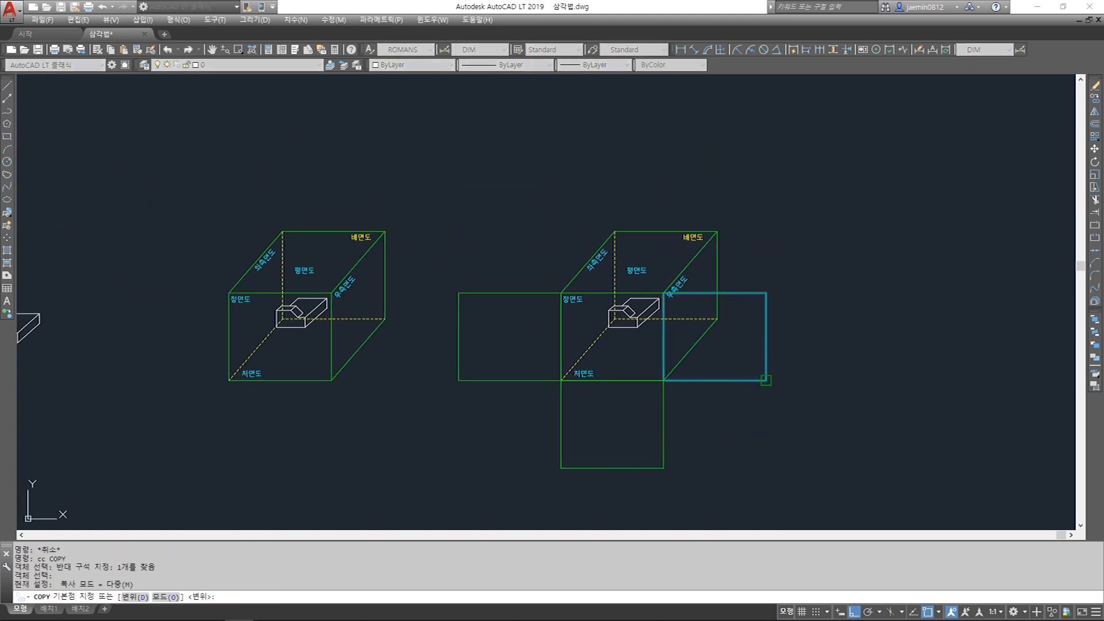
{"action": "left_click", "coordinate": [766, 381]}
{"action": "left_click", "coordinate": [664, 292]}
{"action": "key", "text": "Escape"}
{"action": "key", "text": "Escape"}
{"action": "key", "text": "Escape"}
- Move the upper rectangle so its lower corner meets the front face's upper-right corner exactly
{"action": "scroll", "coordinate": [662, 301], "scroll_direction": "up", "scroll_amount": 3}
{"action": "middle_click_drag", "start_coordinate": [690, 270], "coordinate": [667, 327]}
{"action": "type", "text": "m"}
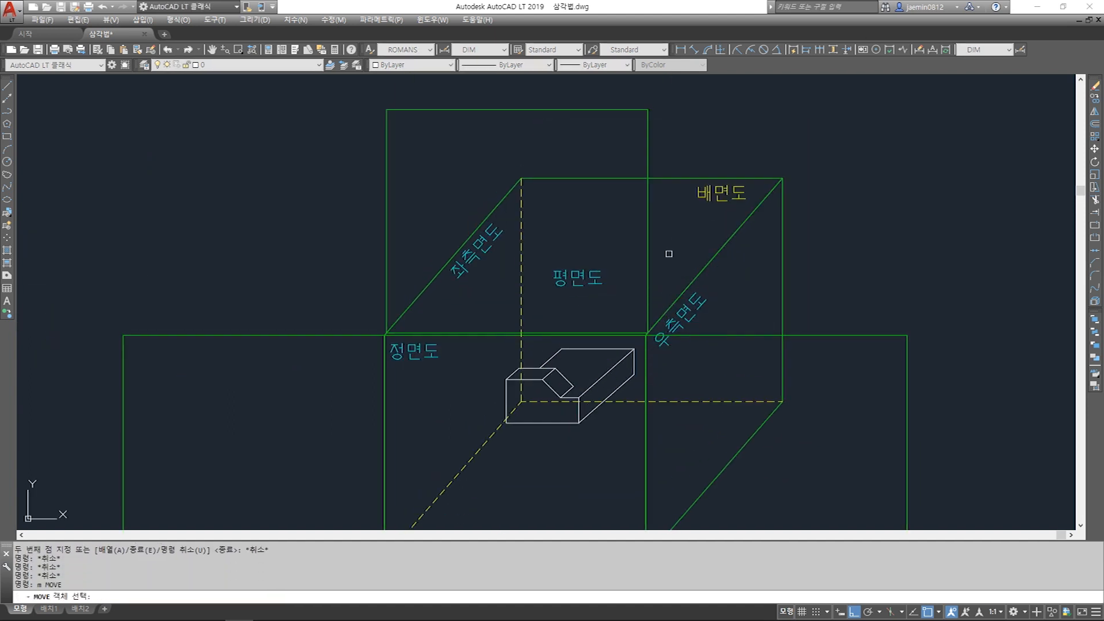
{"action": "left_click", "coordinate": [667, 251]}
{"action": "left_click", "coordinate": [630, 271]}
{"action": "scroll", "coordinate": [640, 333], "scroll_direction": "up", "scroll_amount": 5}
{"action": "key", "text": "space"}
{"action": "left_click", "coordinate": [678, 330]}
{"action": "left_click", "coordinate": [666, 345]}
- Copy the upper rectangle once more upward so a second rectangle stacks on top of it
{"action": "type", "text": "cc"}
{"action": "left_click", "coordinate": [640, 270]}
{"action": "left_click", "coordinate": [610, 290]}
{"action": "key", "text": "space"}
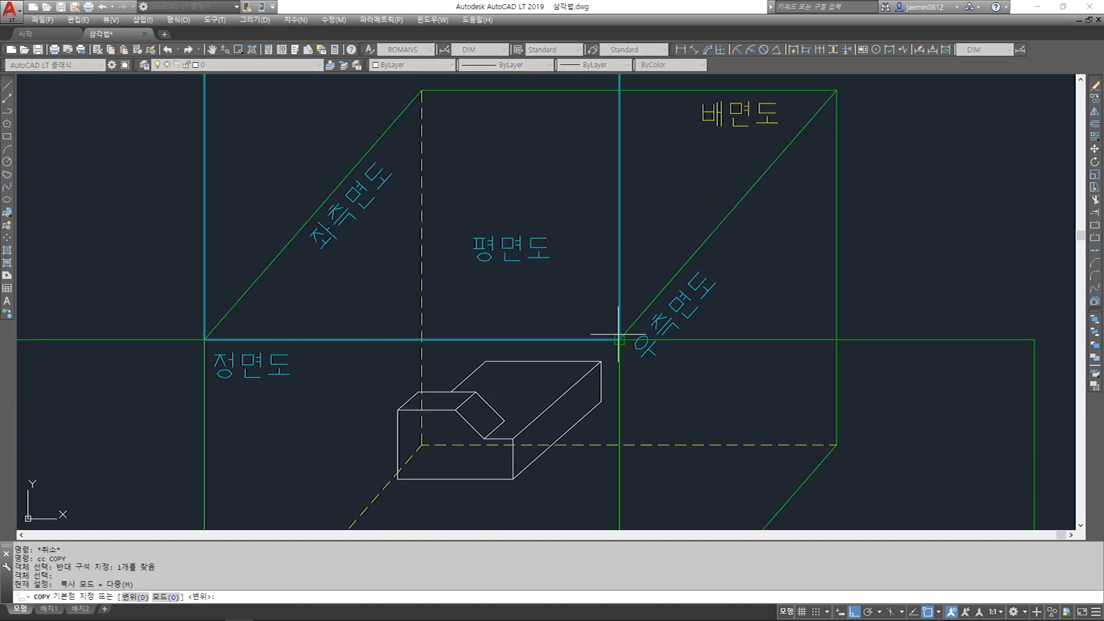
{"action": "left_click", "coordinate": [619, 339]}
{"action": "scroll", "coordinate": [618, 345], "scroll_direction": "down", "scroll_amount": 3}
{"action": "left_click", "coordinate": [620, 263]}
{"action": "key", "text": "Escape"}
- Copy the 저면도 label into the rectangle below the front face, with Ortho off
{"action": "middle_click_drag", "start_coordinate": [570, 327], "coordinate": [596, 289]}
{"action": "type", "text": "cc"}
{"action": "left_click", "coordinate": [488, 347]}
{"action": "middle_click_drag", "start_coordinate": [488, 347], "coordinate": [503, 258]}
{"action": "key", "text": "Escape"}
{"action": "key", "text": "Escape"}
{"action": "key", "text": "Escape"}
{"action": "type", "text": "cc"}
{"action": "left_click", "coordinate": [527, 354]}
{"action": "key", "text": "space"}
{"action": "left_click", "coordinate": [527, 365]}
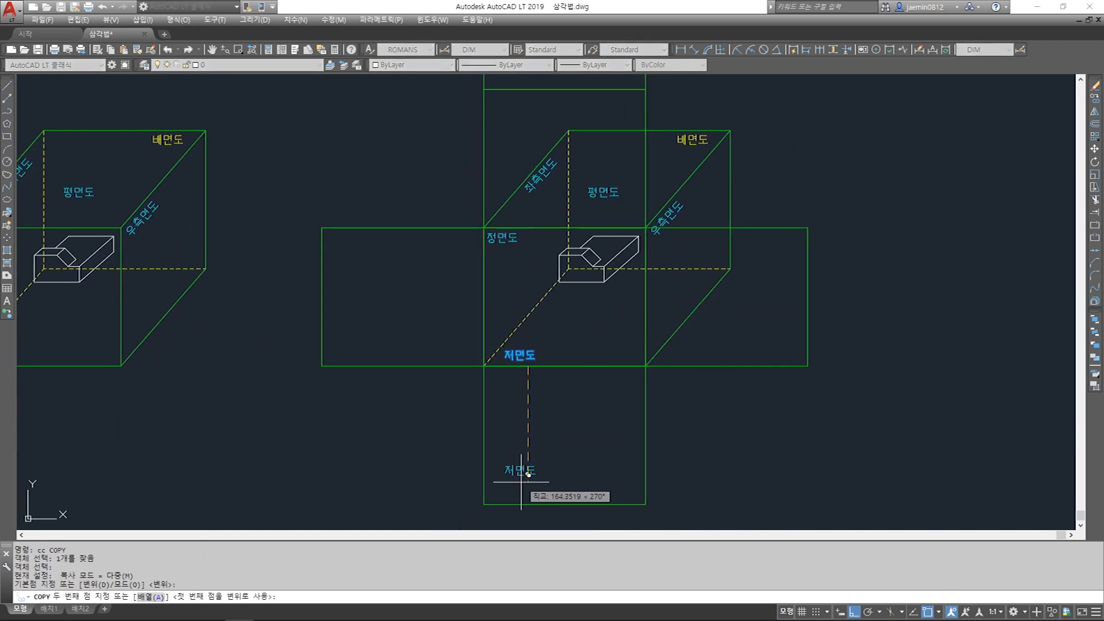
{"action": "key", "text": "F8"}
{"action": "left_click", "coordinate": [569, 397]}
{"action": "key", "text": "Escape"}
- Copy the 평면도 label into the rectangle directly above the front face
{"action": "middle_click_drag", "start_coordinate": [595, 280], "coordinate": [595, 326]}
{"action": "key", "text": "Escape"}
{"action": "key", "text": "Escape"}
{"action": "type", "text": "cc"}
{"action": "left_click", "coordinate": [601, 240]}
{"action": "key", "text": "space"}
{"action": "left_click", "coordinate": [601, 239]}
{"action": "middle_click_drag", "start_coordinate": [599, 183], "coordinate": [619, 275]}
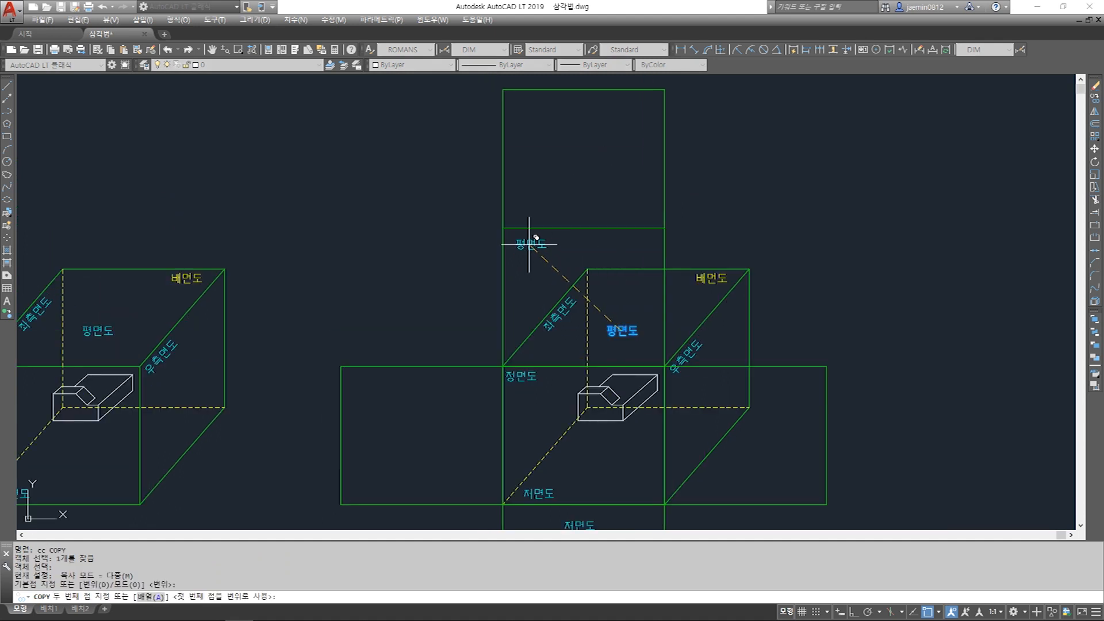
{"action": "left_click", "coordinate": [529, 244]}
{"action": "middle_click_drag", "start_coordinate": [565, 326], "coordinate": [563, 303]}
{"action": "key", "text": "Escape"}
{"action": "key", "text": "Escape"}
{"action": "key", "text": "Escape"}
- Try erasing the box's upper-left receding edge, back edges and 좌측면도 label, and undo the erasures
{"action": "type", "text": "e"}
{"action": "left_click", "coordinate": [562, 308]}
{"action": "left_click", "coordinate": [544, 283]}
{"action": "key", "text": "space"}
{"action": "key", "text": "Escape"}
{"action": "key", "text": "e"}
{"action": "key", "text": "space"}
{"action": "left_click", "coordinate": [608, 233]}
{"action": "key", "text": "Escape"}
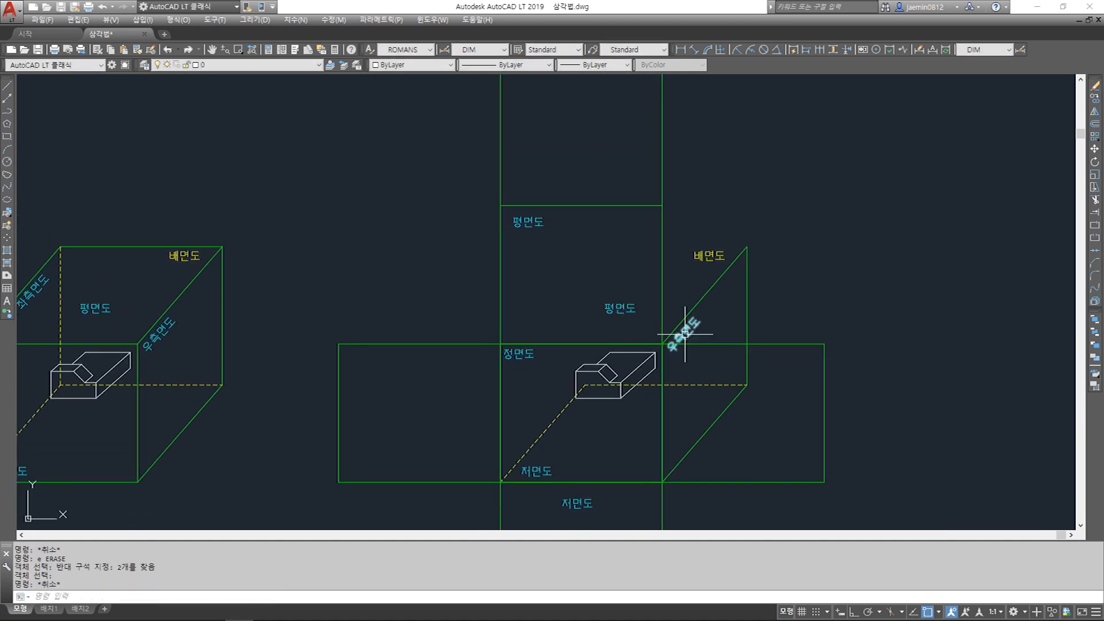
{"action": "type", "text": "u"}
{"action": "key", "text": "space"}
{"action": "key", "text": "space"}
{"action": "key", "text": "Escape"}
{"action": "key", "text": "Escape"}
- Copy the slanted 좌측면도 and 우측면도 labels to the empty area right of the unfolded faces
{"action": "type", "text": "co"}
{"action": "left_click", "coordinate": [568, 286]}
{"action": "left_click", "coordinate": [671, 344]}
{"action": "key", "text": "space"}
{"action": "left_click", "coordinate": [671, 344]}
{"action": "middle_click_drag", "start_coordinate": [719, 341], "coordinate": [514, 338]}
{"action": "left_click", "coordinate": [774, 322]}
{"action": "key", "text": "Escape"}
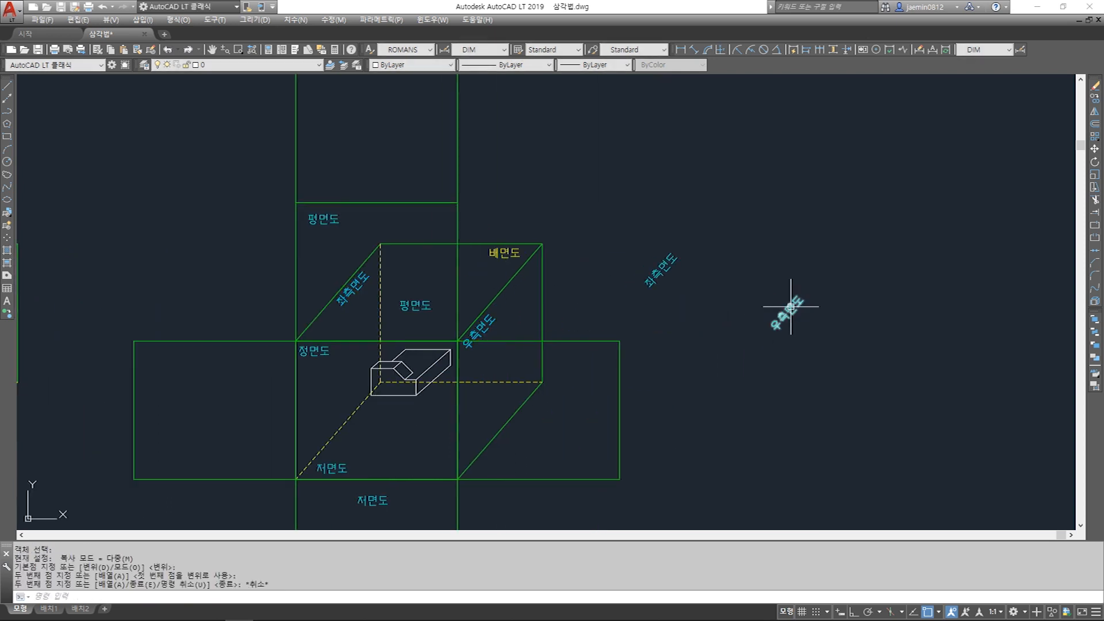
- Rotate the copied 좌측면도 and 우측면도 labels to horizontal
{"action": "key", "text": "F8"}
{"action": "key", "text": "F8"}
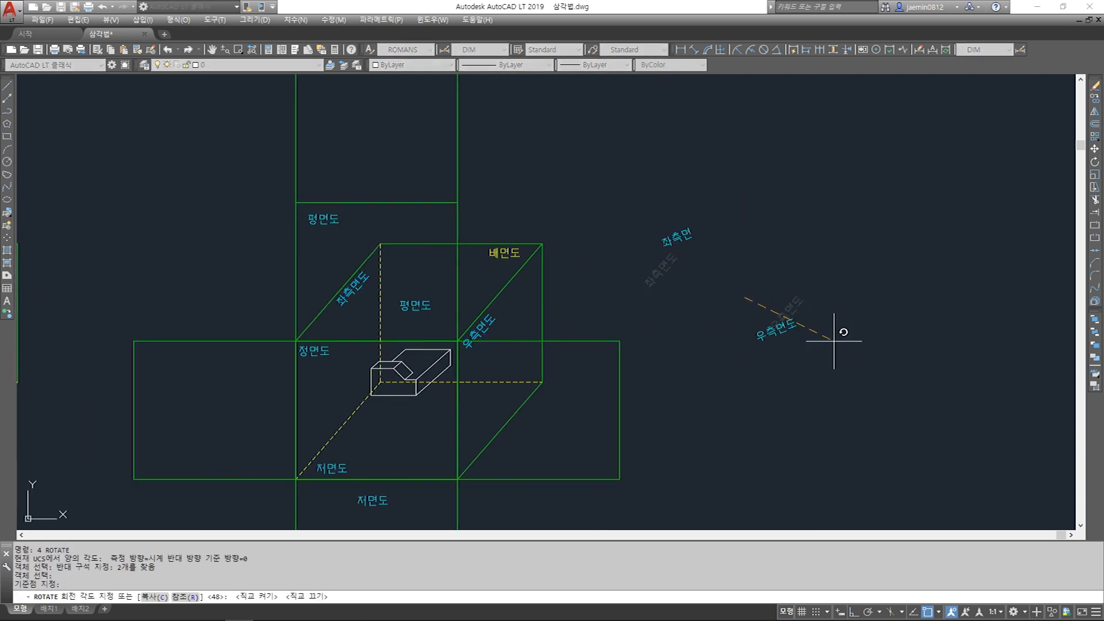
{"action": "left_click", "coordinate": [840, 396]}
{"action": "key", "text": "Escape"}
- Move the horizontal 좌측면도 label into the unfolded left face and the 우측면도 label into the unfolded right face
{"action": "type", "text": "m"}
{"action": "left_click", "coordinate": [750, 187]}
{"action": "left_click", "coordinate": [722, 215]}
{"action": "key", "text": "space"}
{"action": "left_click", "coordinate": [722, 214]}
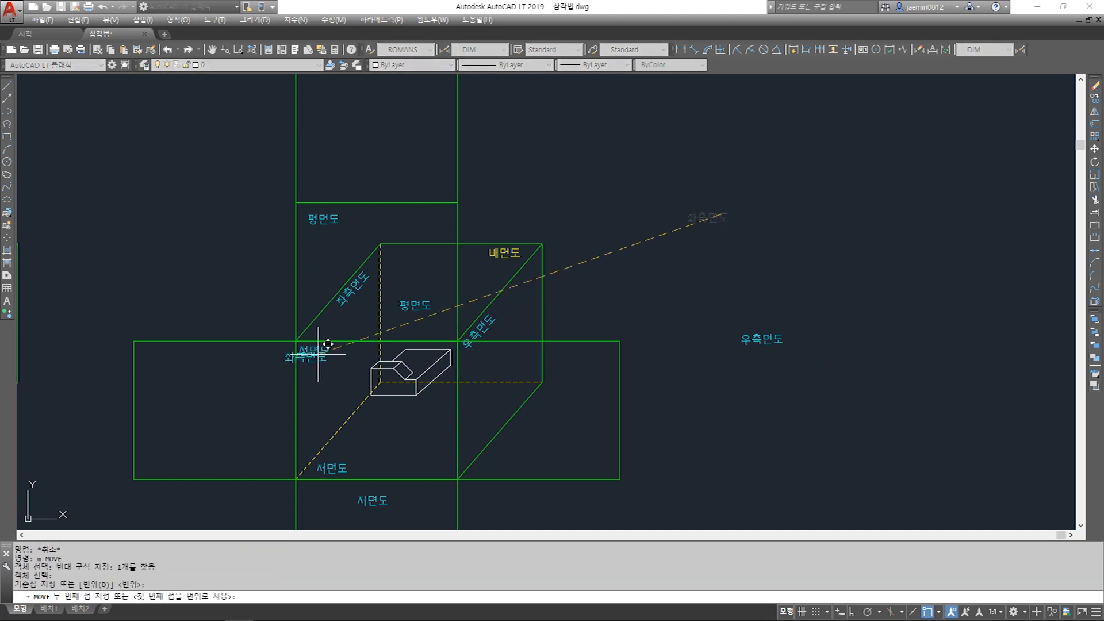
{"action": "left_click", "coordinate": [179, 348]}
{"action": "type", "text": "m"}
{"action": "left_click", "coordinate": [764, 340]}
{"action": "key", "text": "space"}
{"action": "left_click", "coordinate": [764, 340]}
{"action": "left_click", "coordinate": [594, 356]}
- Copy the 배면도 label into the uppermost rectangle of the unfolded faces
{"action": "middle_click_drag", "start_coordinate": [532, 353], "coordinate": [613, 350]}
{"action": "type", "text": "co"}
{"action": "left_click", "coordinate": [587, 252]}
{"action": "key", "text": "space"}
{"action": "left_click", "coordinate": [587, 253]}
{"action": "left_click", "coordinate": [438, 166]}
{"action": "key", "text": "Escape"}
{"action": "key", "text": "Escape"}
- Erase the upper receding edges, back edges, inner 평면도 label and slanted side-view labels from the unfolded copy
{"action": "type", "text": "e"}
{"action": "left_click", "coordinate": [703, 217]}
{"action": "left_click", "coordinate": [627, 274]}
{"action": "key", "text": "space"}
{"action": "type", "text": "e"}
{"action": "left_click", "coordinate": [486, 284]}
{"action": "type", "text": "e"}
{"action": "left_click", "coordinate": [676, 242]}
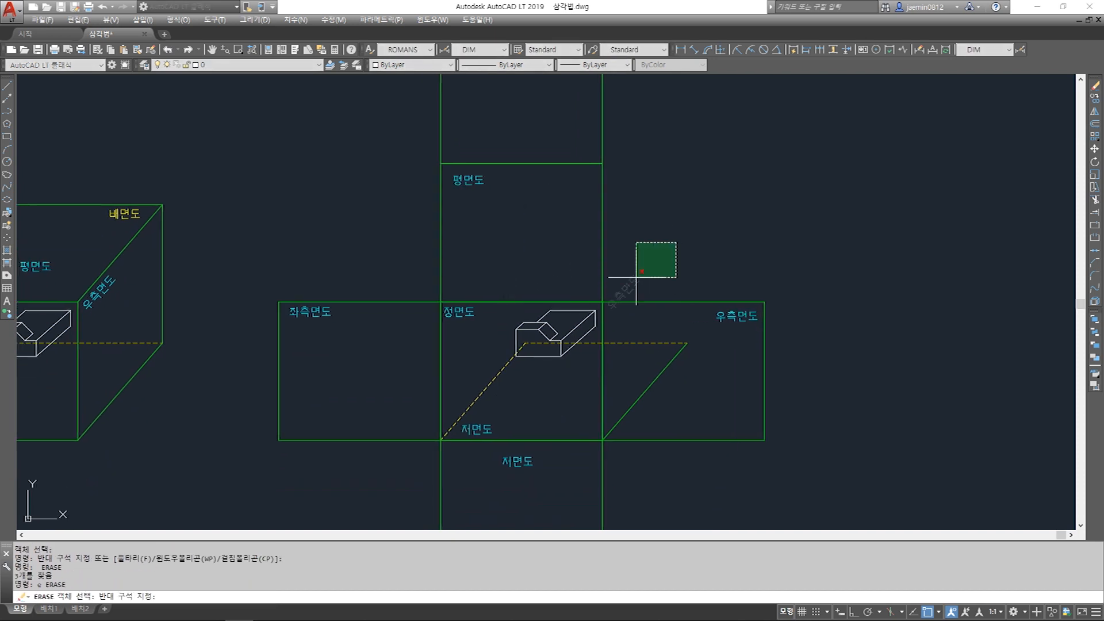
{"action": "left_click", "coordinate": [637, 275]}
- Erase the dashed hidden edges, lower receding edge and inner 저면도 label from the unfolded front face area
{"action": "type", "text": "e"}
{"action": "left_click", "coordinate": [689, 309]}
{"action": "left_click", "coordinate": [612, 359]}
{"action": "key", "text": "space"}
{"action": "key", "text": "Escape"}
{"action": "key", "text": "space"}
{"action": "left_click", "coordinate": [516, 363]}
{"action": "left_click", "coordinate": [487, 356]}
{"action": "key", "text": "space"}
{"action": "left_click", "coordinate": [488, 403]}
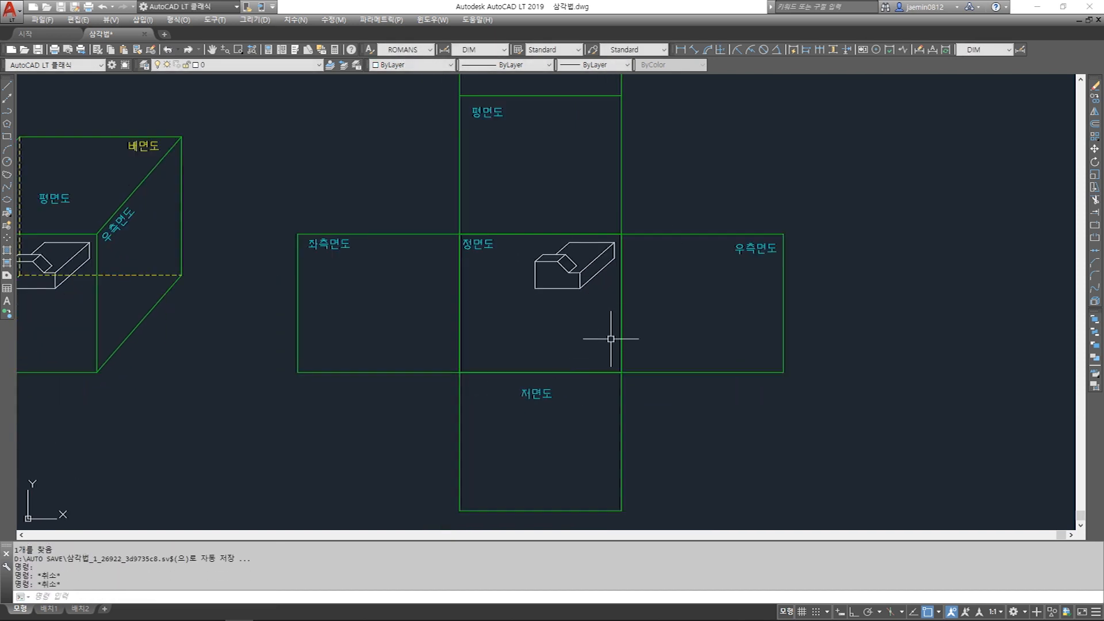
- Move the stepped solid out of the unfolded front face to the empty area between the box and the unfolded faces
{"action": "scroll", "coordinate": [604, 338], "scroll_direction": "down", "scroll_amount": 2}
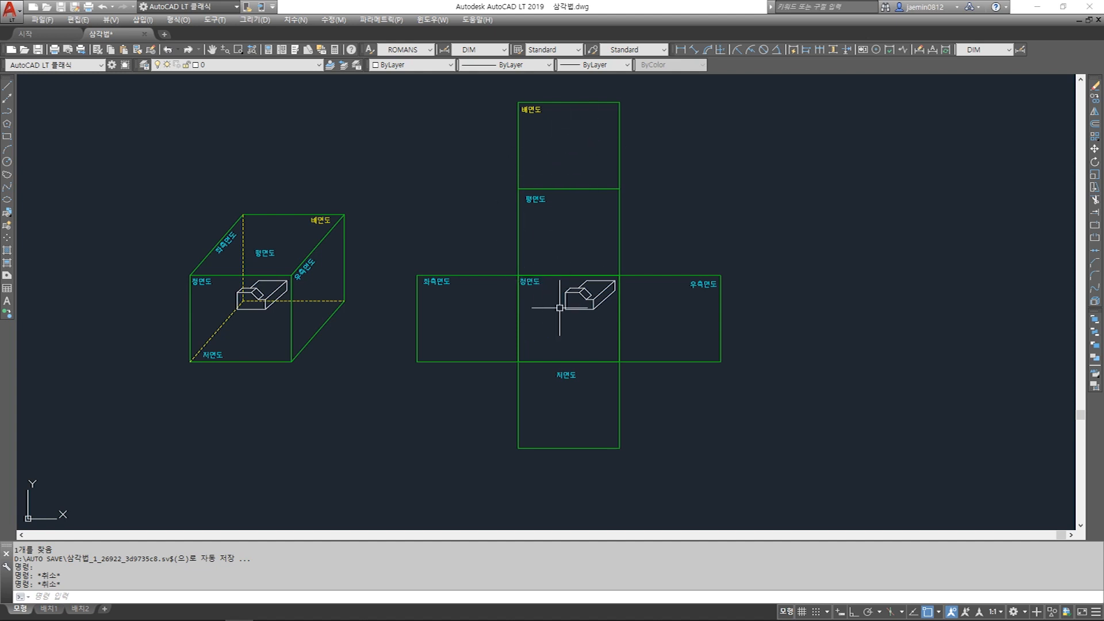
{"action": "scroll", "coordinate": [559, 307], "scroll_direction": "up", "scroll_amount": 4}
{"action": "key", "text": "Escape"}
{"action": "key", "text": "Escape"}
{"action": "type", "text": "m"}
{"action": "key", "text": "Return"}
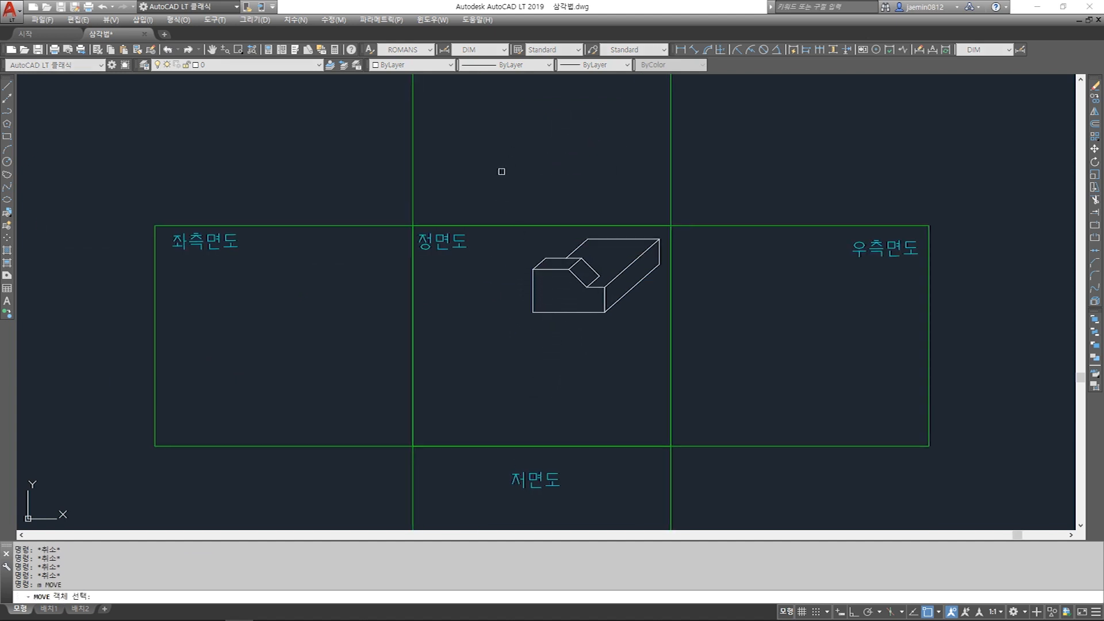
{"action": "left_click", "coordinate": [522, 179]}
{"action": "left_click", "coordinate": [726, 373]}
{"action": "scroll", "coordinate": [617, 295], "scroll_direction": "down", "scroll_amount": 4}
{"action": "key", "text": "space"}
{"action": "left_click", "coordinate": [532, 351]}
{"action": "middle_click_drag", "start_coordinate": [446, 283], "coordinate": [499, 282]}
{"action": "left_click", "coordinate": [497, 280]}
- Highlight the front outline edges of the stepped solid inside the projection box
{"action": "scroll", "coordinate": [329, 282], "scroll_direction": "up", "scroll_amount": 6}
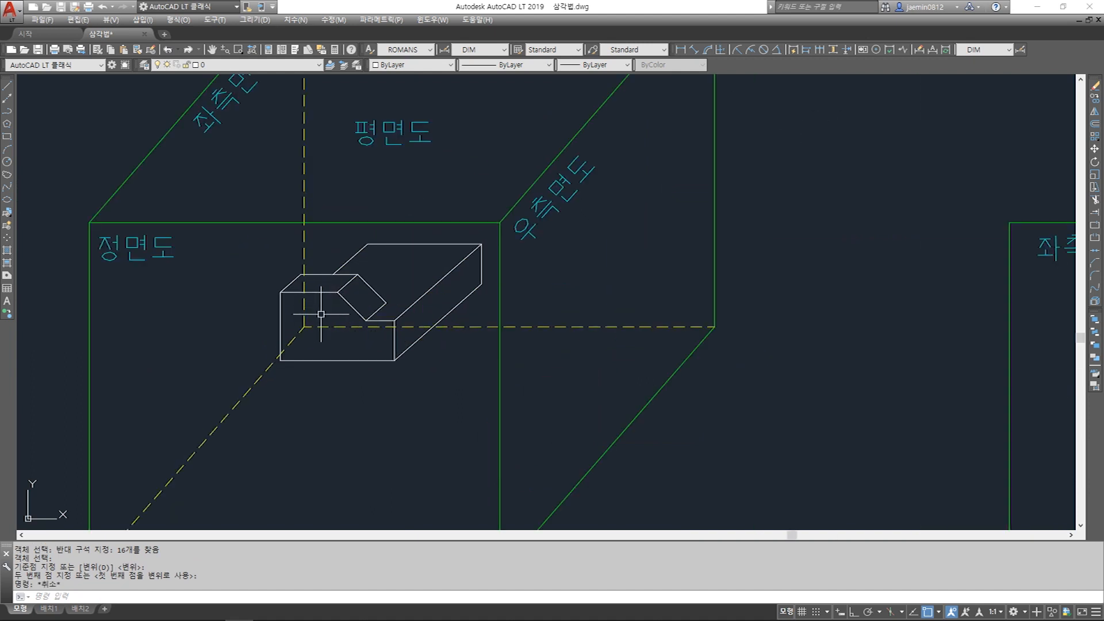
{"action": "scroll", "coordinate": [273, 291], "scroll_direction": "down", "scroll_amount": 4}
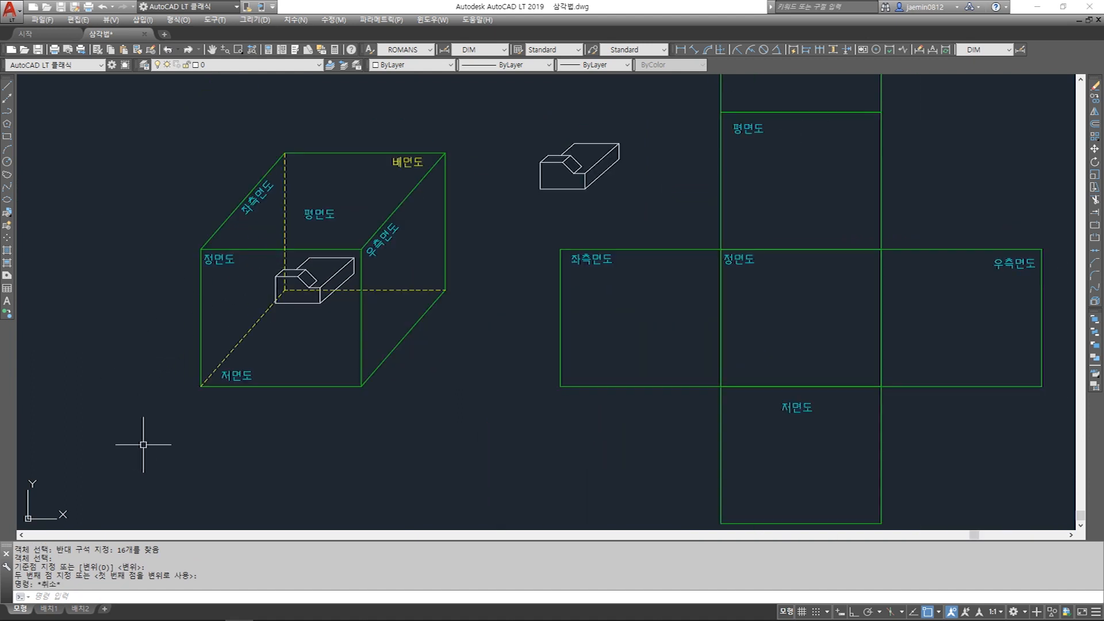
{"action": "scroll", "coordinate": [291, 292], "scroll_direction": "up", "scroll_amount": 2}
{"action": "left_click", "coordinate": [237, 258]}
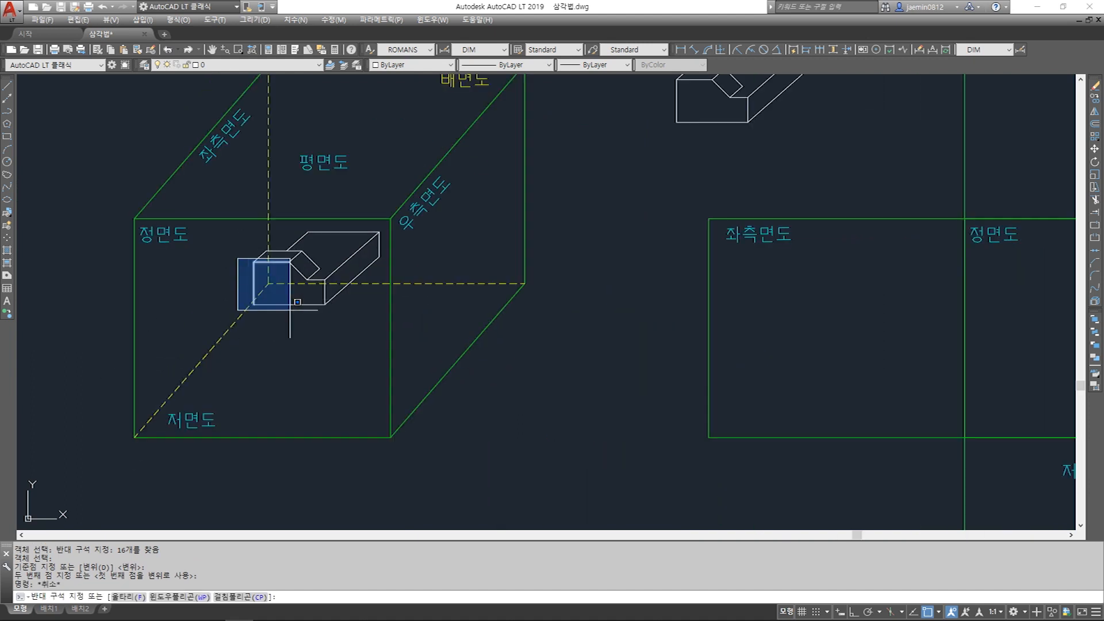
{"action": "left_click", "coordinate": [293, 315]}
{"action": "left_click", "coordinate": [299, 272]}
{"action": "left_click", "coordinate": [297, 304]}
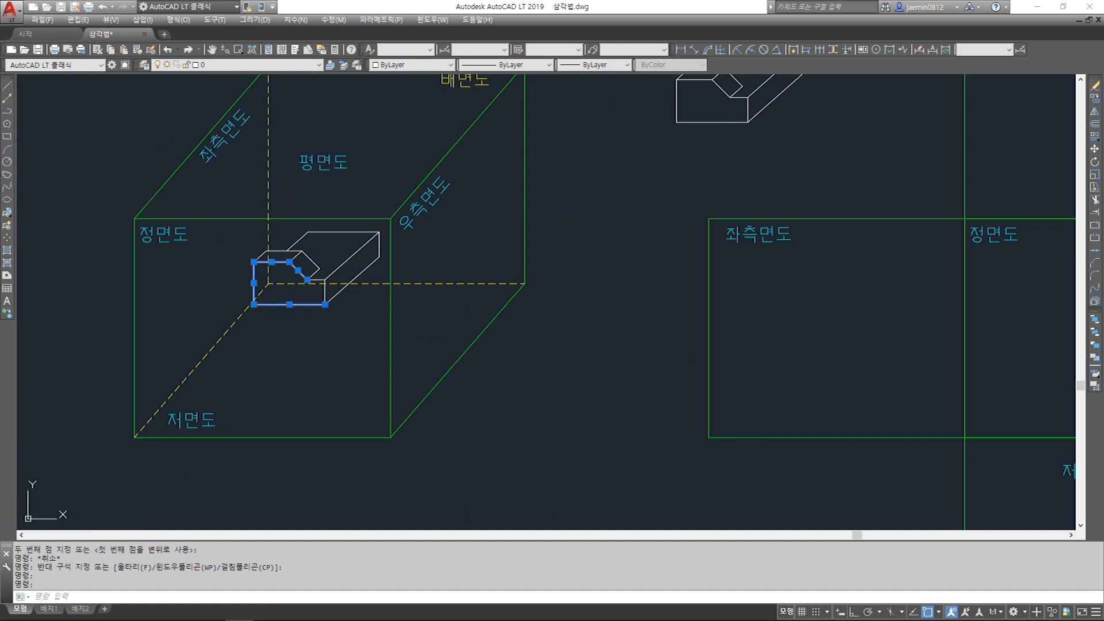
{"action": "left_click", "coordinate": [325, 298]}
{"action": "scroll", "coordinate": [333, 309], "scroll_direction": "up", "scroll_amount": 4}
{"action": "scroll", "coordinate": [322, 351], "scroll_direction": "down", "scroll_amount": 4}
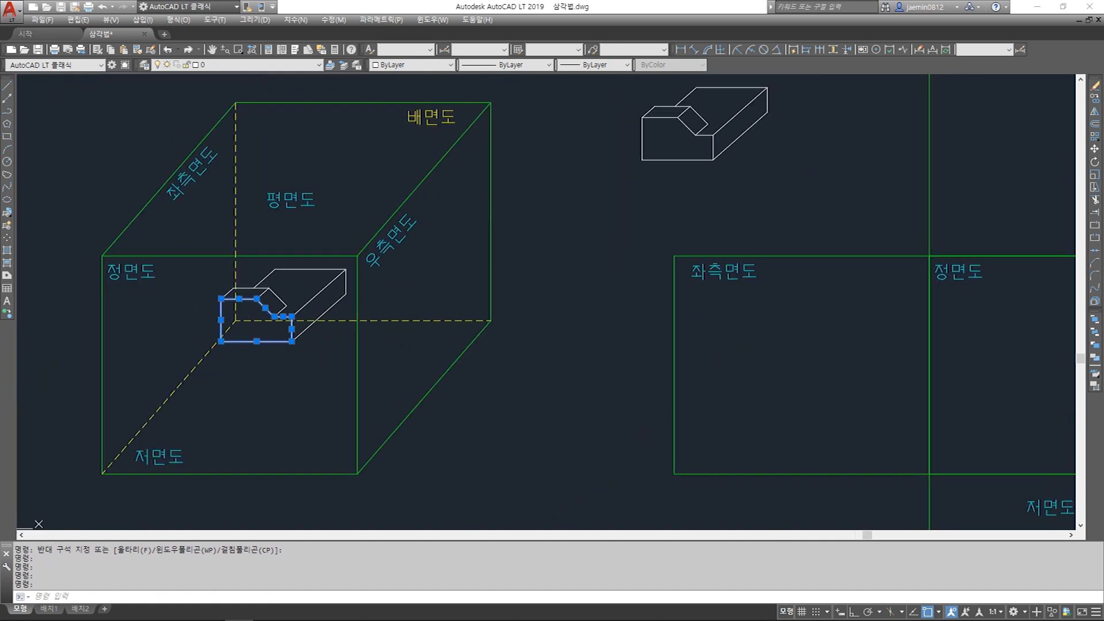
{"action": "middle_click_drag", "start_coordinate": [681, 168], "coordinate": [522, 269]}
{"action": "scroll", "coordinate": [522, 269], "scroll_direction": "down", "scroll_amount": 4}
{"action": "key", "text": "Escape"}
- Copy the separate solid's front outline edges into the unfolded 정면도 rectangle
{"action": "type", "text": "cc"}
{"action": "key", "text": "space"}
{"action": "scroll", "coordinate": [520, 261], "scroll_direction": "up", "scroll_amount": 6}
{"action": "left_click", "coordinate": [450, 209]}
{"action": "left_click", "coordinate": [452, 207]}
{"action": "left_click", "coordinate": [451, 204]}
{"action": "left_click", "coordinate": [566, 296]}
{"action": "left_click", "coordinate": [564, 239]}
{"action": "left_click", "coordinate": [575, 248]}
{"action": "left_click", "coordinate": [550, 278]}
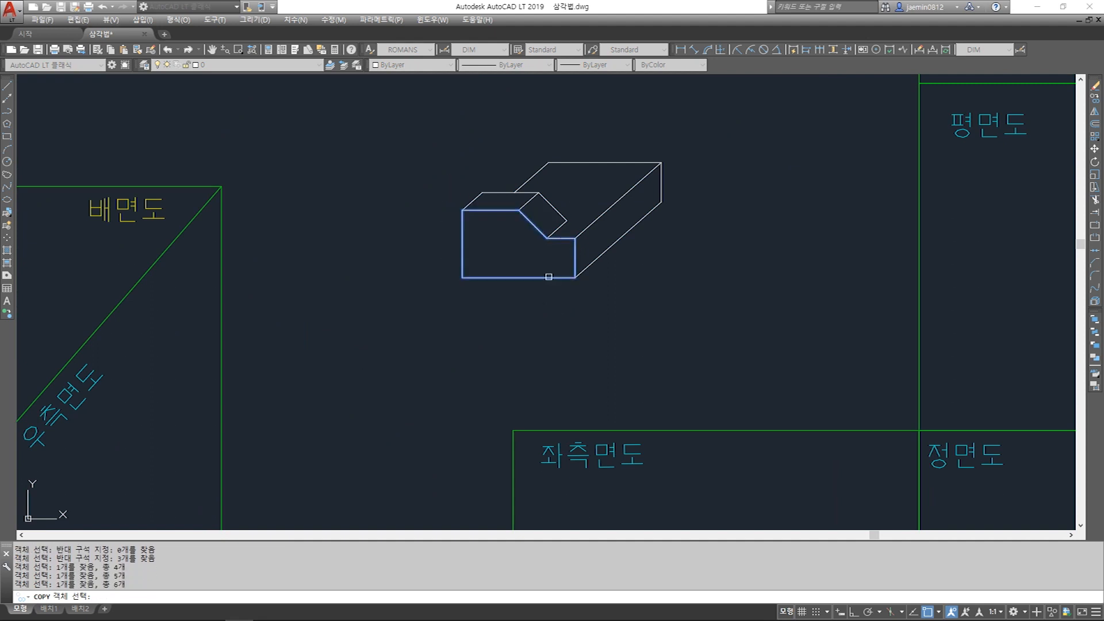
{"action": "key", "text": "space"}
{"action": "left_click", "coordinate": [521, 258]}
{"action": "scroll", "coordinate": [468, 234], "scroll_direction": "down", "scroll_amount": 2}
{"action": "middle_click_drag", "start_coordinate": [894, 483], "coordinate": [682, 339]}
{"action": "left_click", "coordinate": [659, 339]}
{"action": "scroll", "coordinate": [668, 364], "scroll_direction": "up", "scroll_amount": 6}
{"action": "scroll", "coordinate": [660, 370], "scroll_direction": "down", "scroll_amount": 2}
{"action": "key", "text": "Escape"}
{"action": "key", "text": "Escape"}
- Draw a horizontal line from the slope's lower end to the front view's left edge and assign it to the hidden-line layer
{"action": "type", "text": "l"}
{"action": "key", "text": "space"}
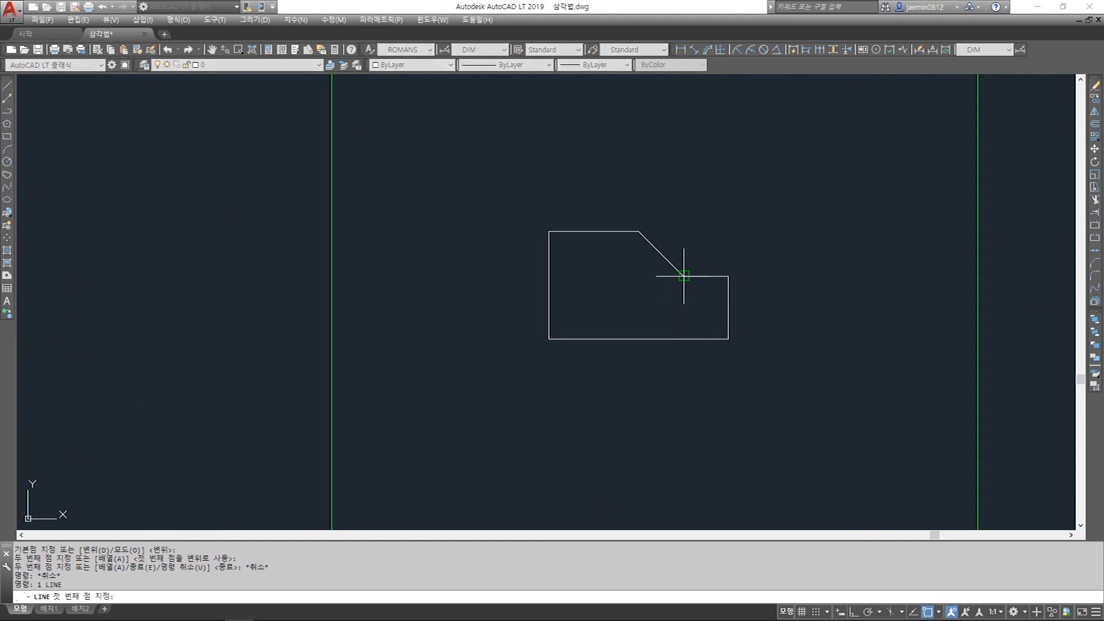
{"action": "left_click", "coordinate": [684, 276]}
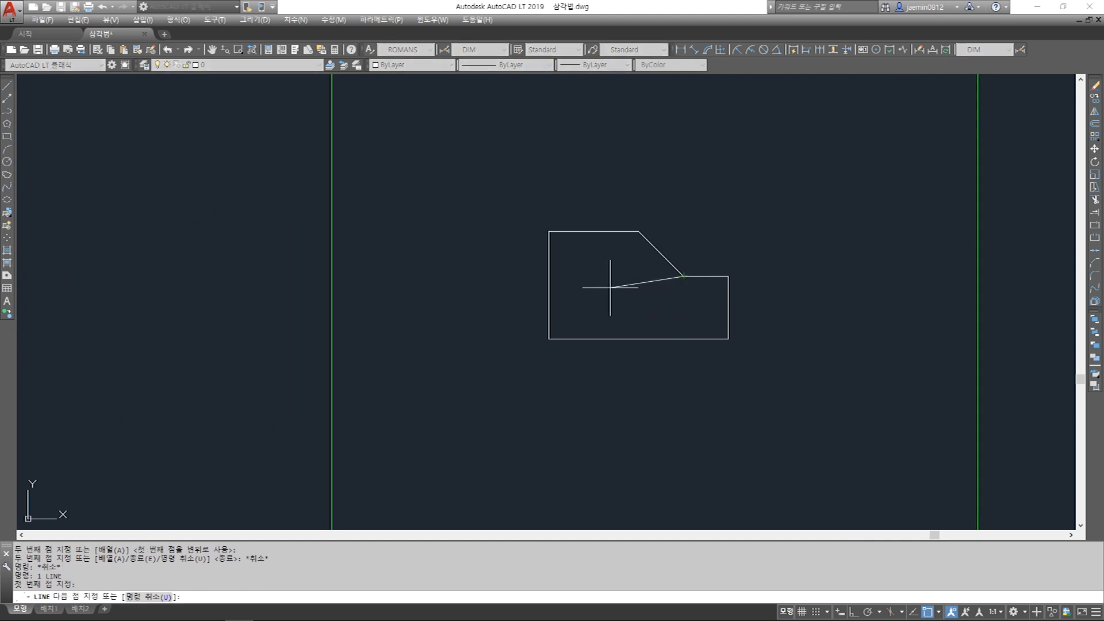
{"action": "left_click", "coordinate": [549, 276]}
{"action": "key", "text": "Escape"}
{"action": "left_click", "coordinate": [606, 276]}
{"action": "left_click", "coordinate": [604, 257]}
{"action": "left_click", "coordinate": [578, 296]}
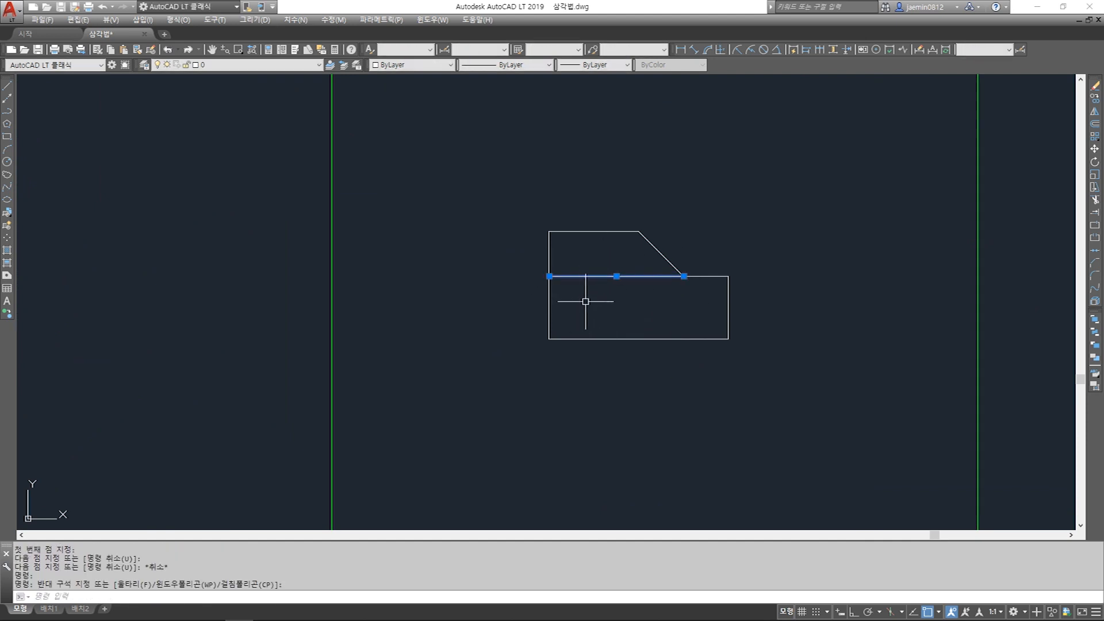
{"action": "left_click", "coordinate": [254, 65]}
{"action": "left_click", "coordinate": [230, 95]}
{"action": "key", "text": "Escape"}
- Draw a horizontal line leftward from the slope's rear lower corner on the separate solid and trim it at the left edge
{"action": "scroll", "coordinate": [684, 341], "scroll_direction": "down", "scroll_amount": 8}
{"action": "scroll", "coordinate": [565, 230], "scroll_direction": "up", "scroll_amount": 8}
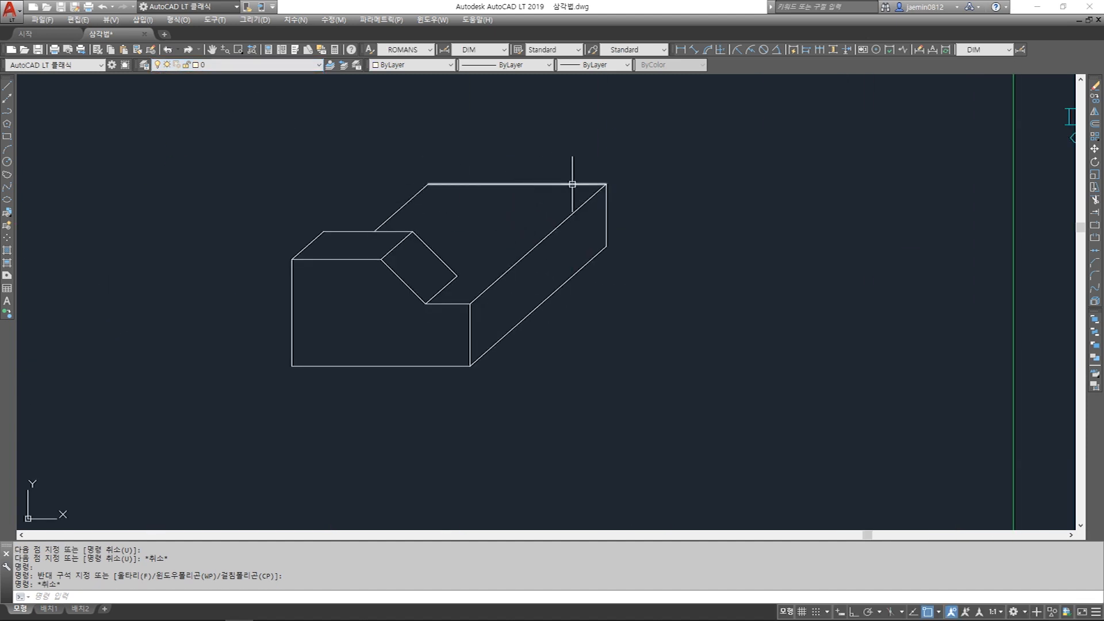
{"action": "key", "text": "Escape"}
{"action": "type", "text": "l"}
{"action": "key", "text": "Return"}
{"action": "left_click", "coordinate": [458, 276]}
{"action": "key", "text": "F8"}
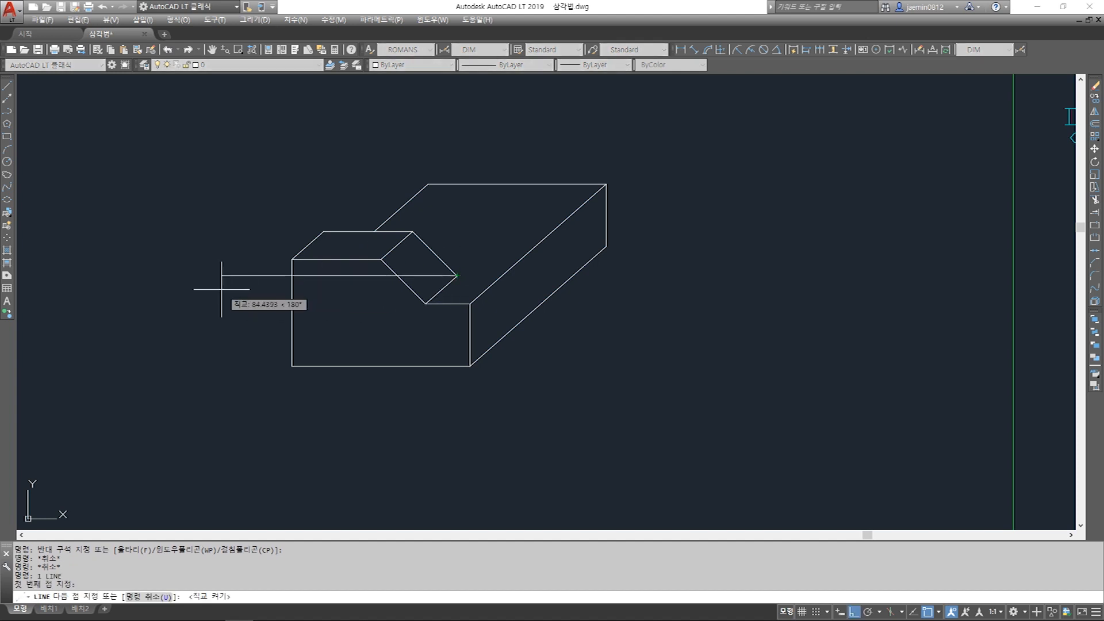
{"action": "left_click", "coordinate": [221, 276]}
{"action": "key", "text": "Escape"}
{"action": "type", "text": "tr"}
{"action": "key", "text": "space"}
{"action": "left_click_drag", "start_coordinate": [301, 289], "coordinate": [260, 287]}
- Extend the solid's rear-left receding edge to the horizontal line and make a trimmed copy of its hidden part beside the solid
{"action": "middle_click_drag", "start_coordinate": [363, 280], "coordinate": [350, 316]}
{"action": "key", "text": "Escape"}
{"action": "key", "text": "Escape"}
{"action": "key", "text": "Escape"}
{"action": "type", "text": "cc"}
{"action": "left_click_drag", "start_coordinate": [350, 318], "coordinate": [338, 306]}
{"action": "key", "text": "Escape"}
{"action": "type", "text": "ede"}
{"action": "key", "text": "Escape"}
{"action": "type", "text": "ee"}
{"action": "key", "text": "space"}
{"action": "key", "text": "Escape"}
{"action": "type", "text": "tr"}
{"action": "key", "text": "Return"}
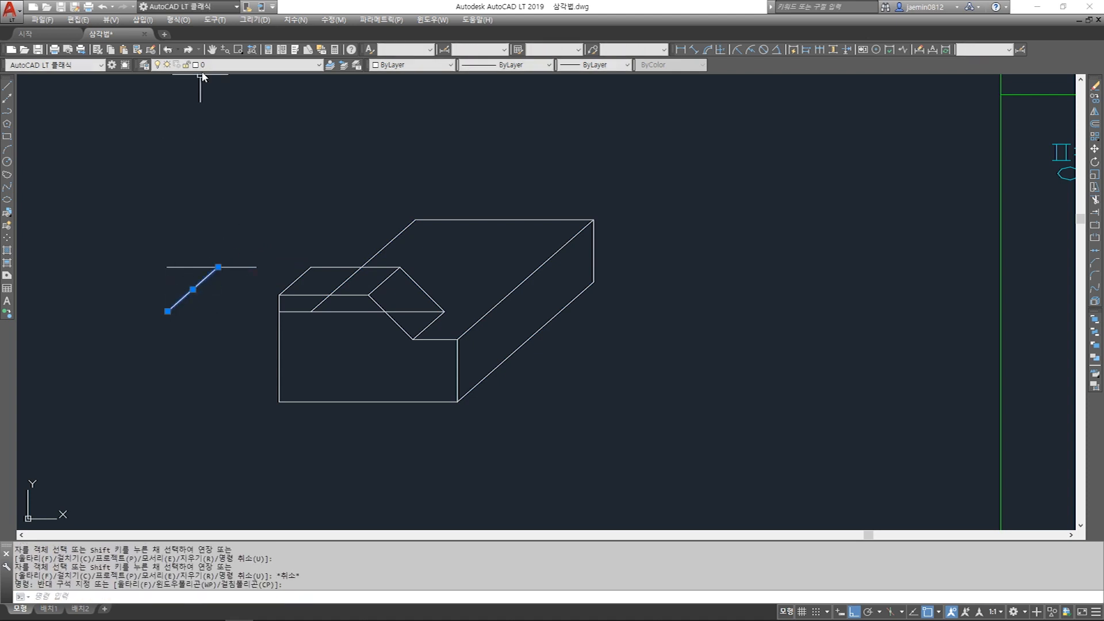
- Assign the copied slanted segment to the hidden-line layer and trim the original receding edge below the raised block's back top edge
{"action": "left_click", "coordinate": [202, 65]}
{"action": "left_click", "coordinate": [217, 105]}
{"action": "key", "text": "Escape"}
{"action": "type", "text": "tr"}
{"action": "key", "text": "Return"}
{"action": "left_click", "coordinate": [344, 268]}
{"action": "key", "text": "Return"}
{"action": "left_click", "coordinate": [339, 286]}
- Move the hidden slanted segment to the trimmed end of the receding edge and erase the leftover copied line
{"action": "left_click", "coordinate": [205, 279]}
{"action": "key", "text": "Return"}
{"action": "left_click", "coordinate": [218, 269]}
{"action": "left_click", "coordinate": [364, 269]}
{"action": "type", "text": "e"}
{"action": "left_click", "coordinate": [232, 243]}
- Assign the horizontal line across the solid's raised block to the hidden-line layer
{"action": "scroll", "coordinate": [433, 310], "scroll_direction": "up", "scroll_amount": 4}
{"action": "left_click", "coordinate": [362, 331]}
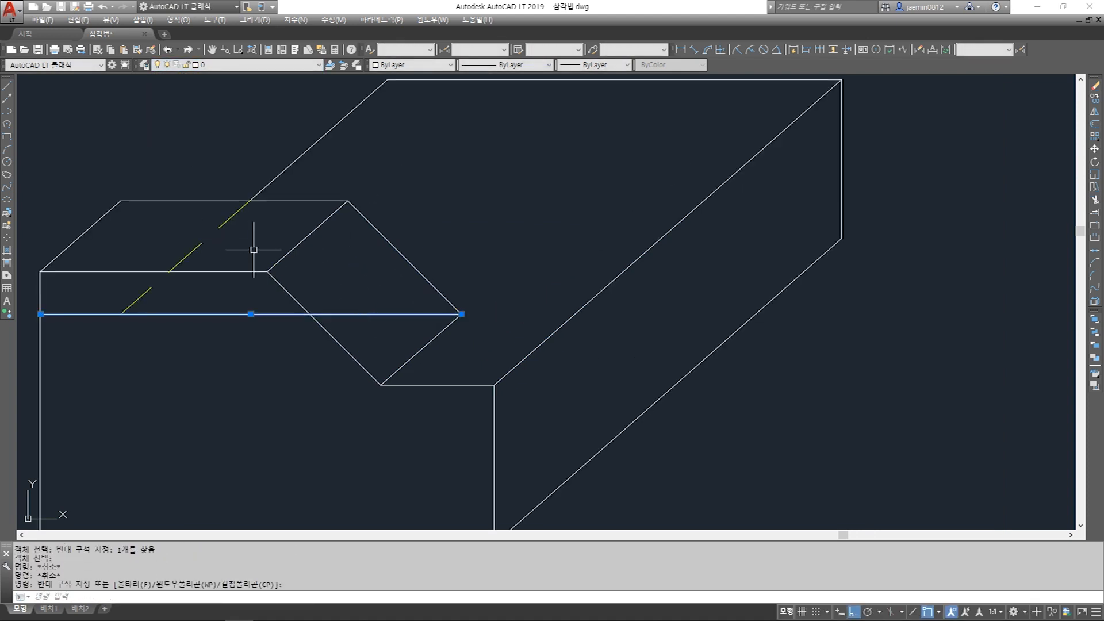
{"action": "left_click", "coordinate": [230, 65]}
{"action": "left_click", "coordinate": [242, 99]}
{"action": "key", "text": "Escape"}
{"action": "scroll", "coordinate": [431, 332], "scroll_direction": "down", "scroll_amount": 4}
{"action": "scroll", "coordinate": [393, 358], "scroll_direction": "up", "scroll_amount": 2}
{"action": "key", "text": "Escape"}
{"action": "key", "text": "Escape"}
{"action": "scroll", "coordinate": [314, 260], "scroll_direction": "up", "scroll_amount": 2}
- Copy the solid's left vertical edge from its front top corner to the raised block's rear top corner
{"action": "type", "text": "cc"}
{"action": "left_click", "coordinate": [261, 263]}
{"action": "left_click", "coordinate": [224, 266]}
{"action": "key", "text": "space"}
{"action": "left_click", "coordinate": [242, 251]}
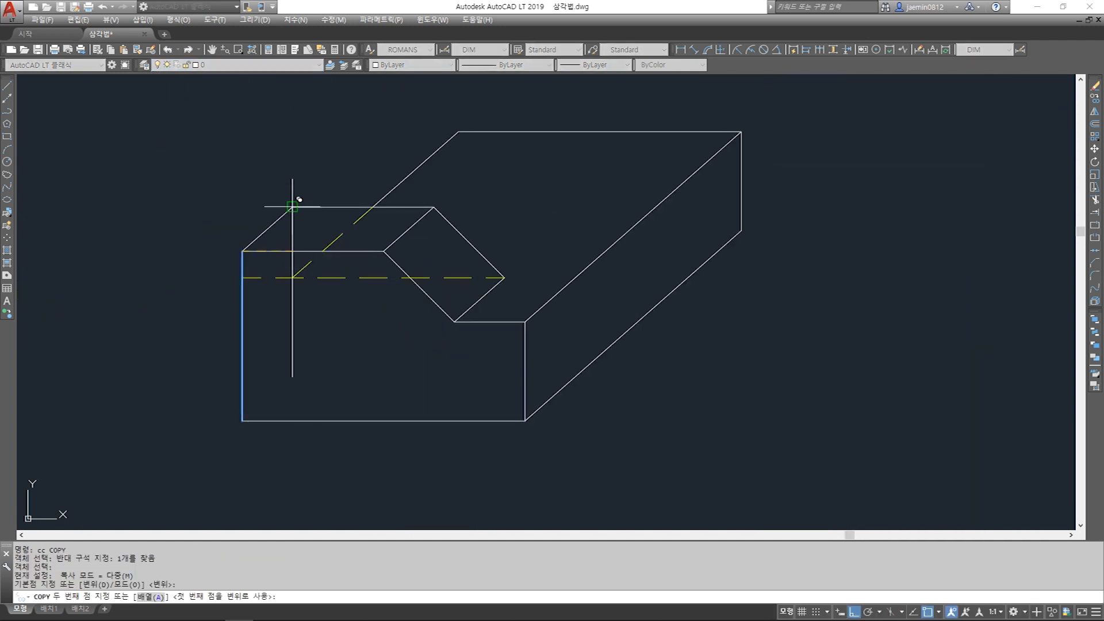
{"action": "left_click", "coordinate": [292, 207]}
{"action": "key", "text": "Escape"}
- Place the copied vertical edge at the raised block's rear top corner and trim it below the dashed horizontal line
{"action": "scroll", "coordinate": [297, 272], "scroll_direction": "up", "scroll_amount": 2}
{"action": "type", "text": "tr"}
{"action": "left_click", "coordinate": [297, 272]}
{"action": "key", "text": "space"}
{"action": "key", "text": "Escape"}
{"action": "left_click", "coordinate": [277, 265]}
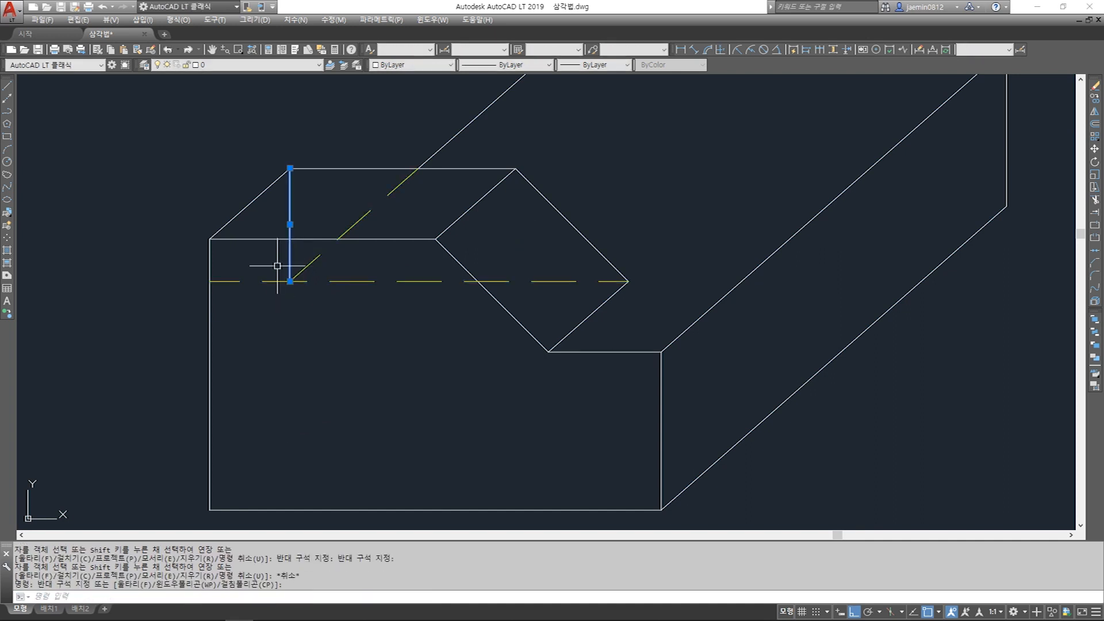
- Match the trimmed vertical edge's properties to the dashed hidden line
{"action": "key", "text": "Escape"}
{"action": "type", "text": "ma"}
{"action": "left_click", "coordinate": [301, 281]}
{"action": "left_click", "coordinate": [276, 264]}
{"action": "key", "text": "Escape"}
- Trim the part of the dashed horizontal line that extends left of the hidden vertical edge
{"action": "type", "text": "tr"}
{"action": "left_click", "coordinate": [289, 265]}
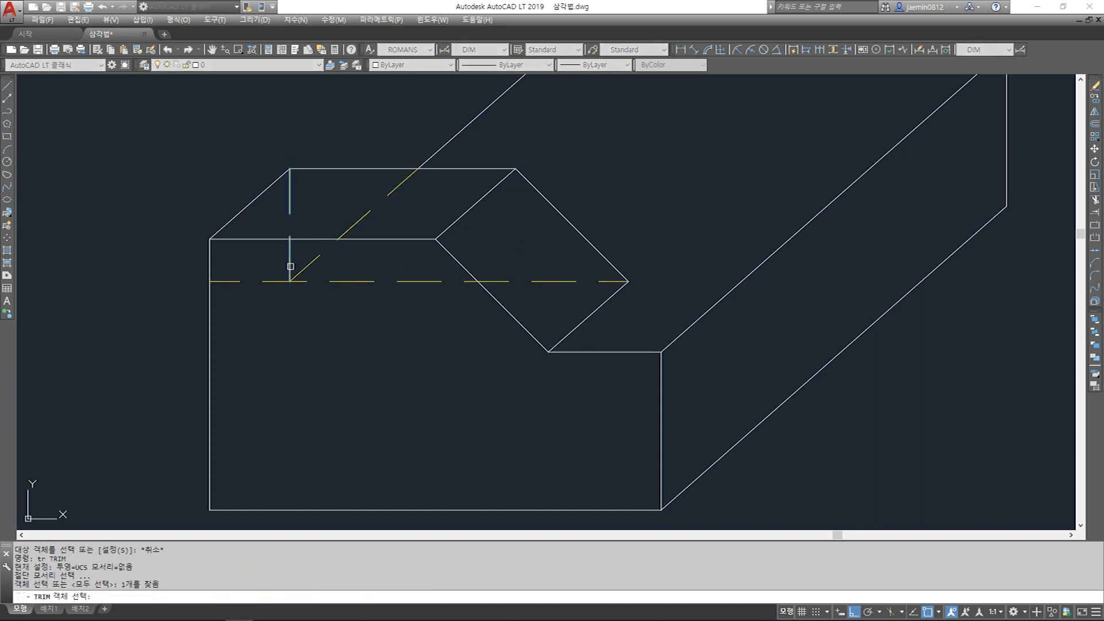
{"action": "key", "text": "space"}
{"action": "type", "text": "l"}
{"action": "left_click", "coordinate": [292, 282]}
{"action": "scroll", "coordinate": [301, 279], "scroll_direction": "down", "scroll_amount": 1}
{"action": "key", "text": "Escape"}
{"action": "key", "text": "Escape"}
{"action": "scroll", "coordinate": [413, 377], "scroll_direction": "down", "scroll_amount": 2}
{"action": "scroll", "coordinate": [449, 378], "scroll_direction": "up", "scroll_amount": 1}
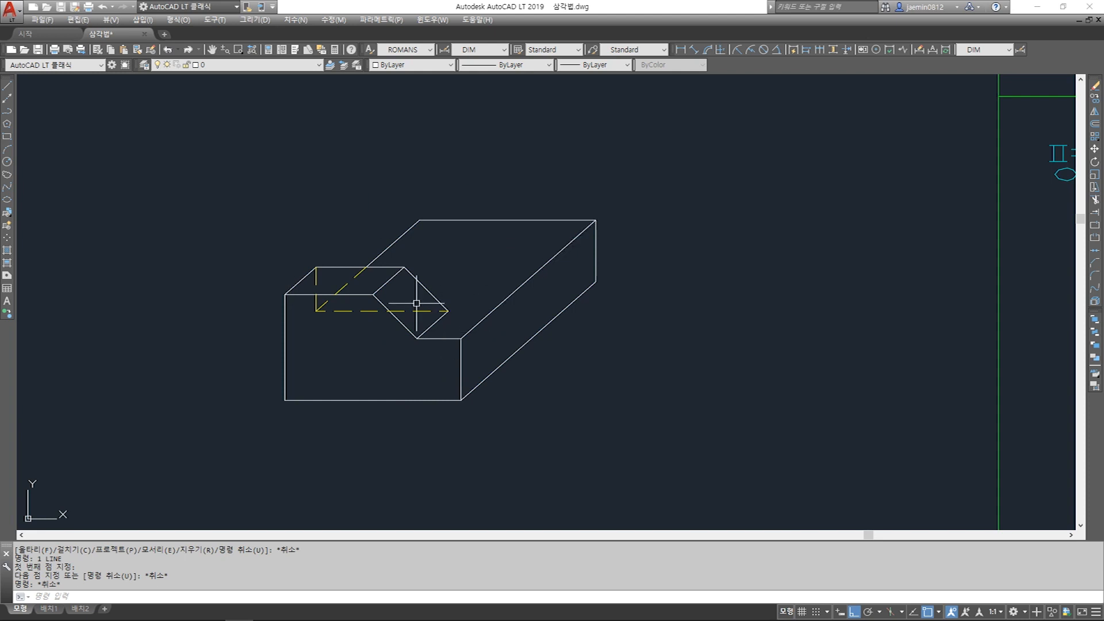
- Examine the dashed hidden line across the raised block in the unfolded front view
{"action": "scroll", "coordinate": [368, 308], "scroll_direction": "down", "scroll_amount": 6}
{"action": "scroll", "coordinate": [540, 460], "scroll_direction": "up", "scroll_amount": 5}
{"action": "left_click", "coordinate": [673, 387]}
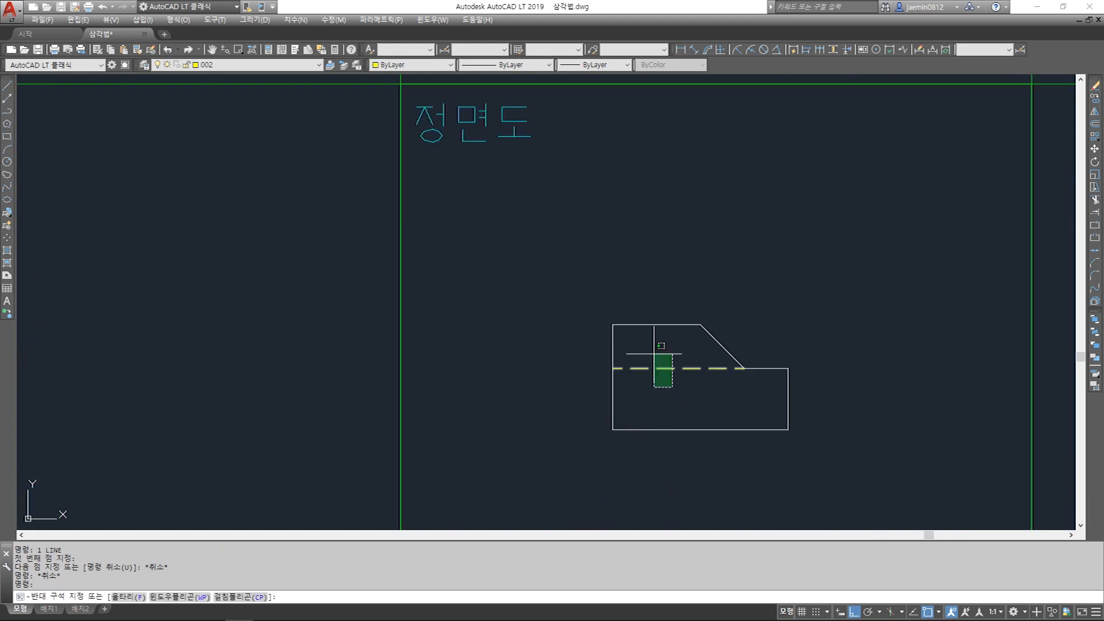
{"action": "left_click", "coordinate": [654, 354]}
{"action": "key", "text": "Escape"}
{"action": "scroll", "coordinate": [657, 395], "scroll_direction": "down", "scroll_amount": 4}
{"action": "scroll", "coordinate": [233, 263], "scroll_direction": "up", "scroll_amount": 3}
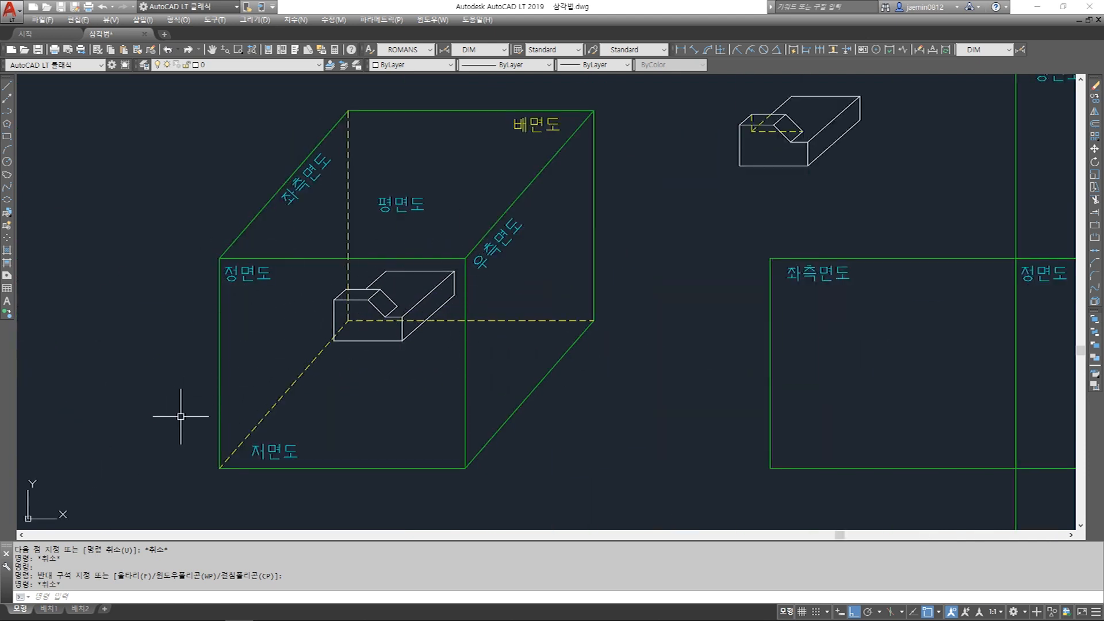
- Highlight the front face rectangle of the labelled projection box
{"action": "left_click", "coordinate": [269, 257]}
{"action": "left_click", "coordinate": [269, 270]}
{"action": "left_click", "coordinate": [295, 255]}
{"action": "key", "text": "Escape"}
{"action": "key", "text": "Escape"}
{"action": "left_click", "coordinate": [296, 255]}
{"action": "left_click", "coordinate": [291, 291]}
{"action": "left_click", "coordinate": [284, 290]}
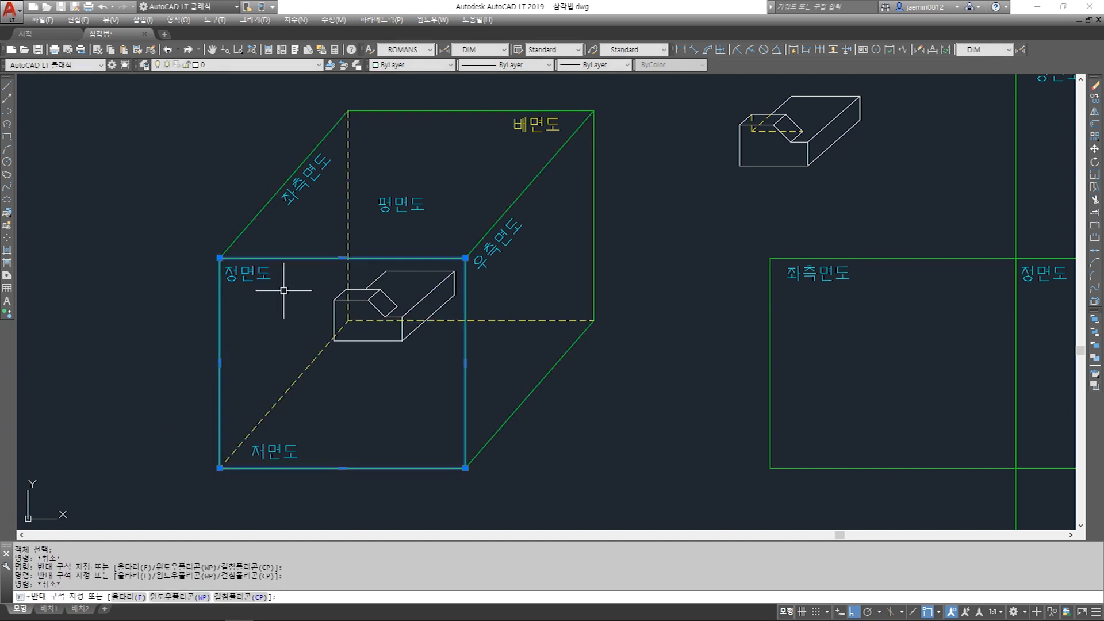
{"action": "left_click", "coordinate": [284, 290]}
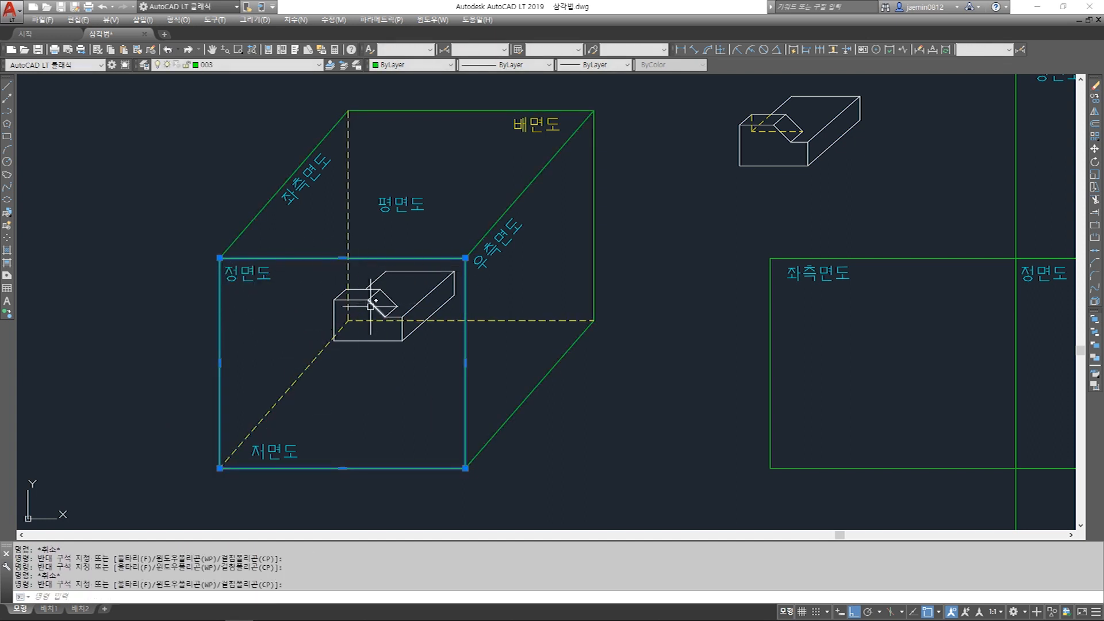
{"action": "scroll", "coordinate": [379, 325], "scroll_direction": "up", "scroll_amount": 4}
{"action": "left_click", "coordinate": [318, 264]}
{"action": "left_click", "coordinate": [277, 292]}
{"action": "left_click", "coordinate": [251, 343]}
{"action": "left_click", "coordinate": [338, 341]}
{"action": "left_click", "coordinate": [318, 371]}
{"action": "left_click", "coordinate": [367, 283]}
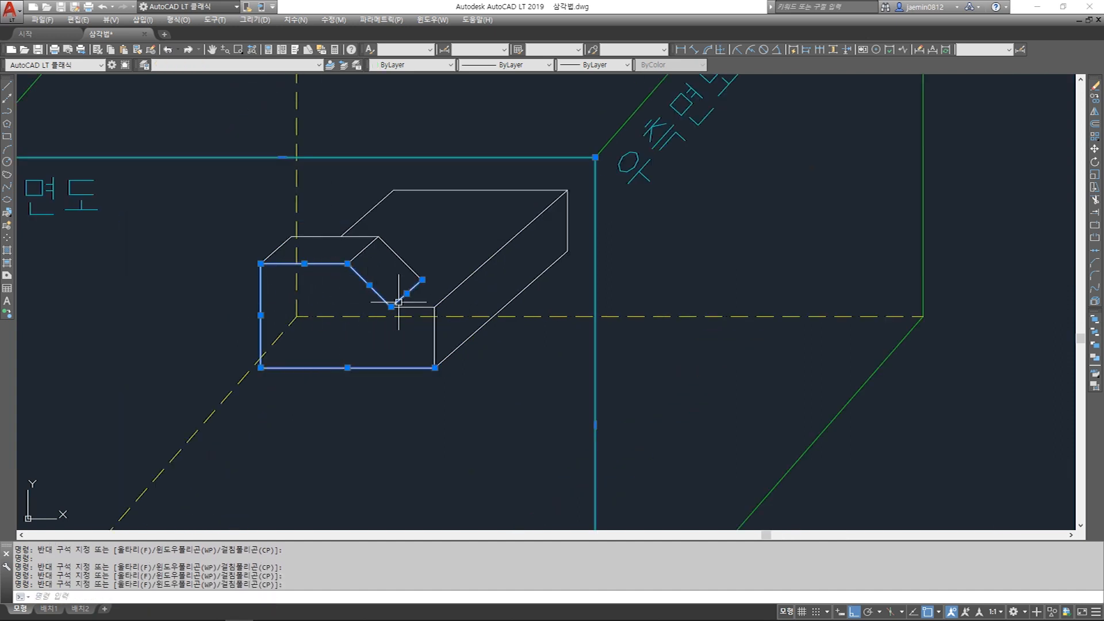
{"action": "left_click", "coordinate": [398, 301]}
{"action": "left_click", "coordinate": [413, 307]}
{"action": "key", "text": "Escape"}
- Highlight the six edges forming the front outline of the solid inside the projection box
{"action": "left_click", "coordinate": [409, 291]}
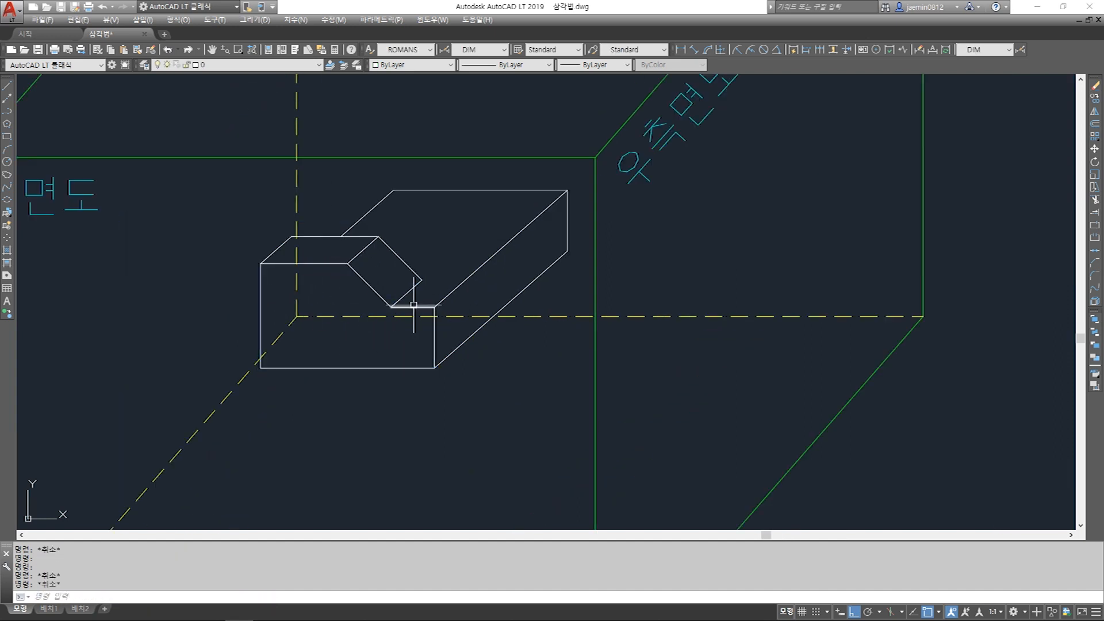
{"action": "left_click", "coordinate": [435, 340]}
{"action": "left_click", "coordinate": [375, 368]}
{"action": "left_click", "coordinate": [366, 281]}
{"action": "left_click", "coordinate": [321, 264]}
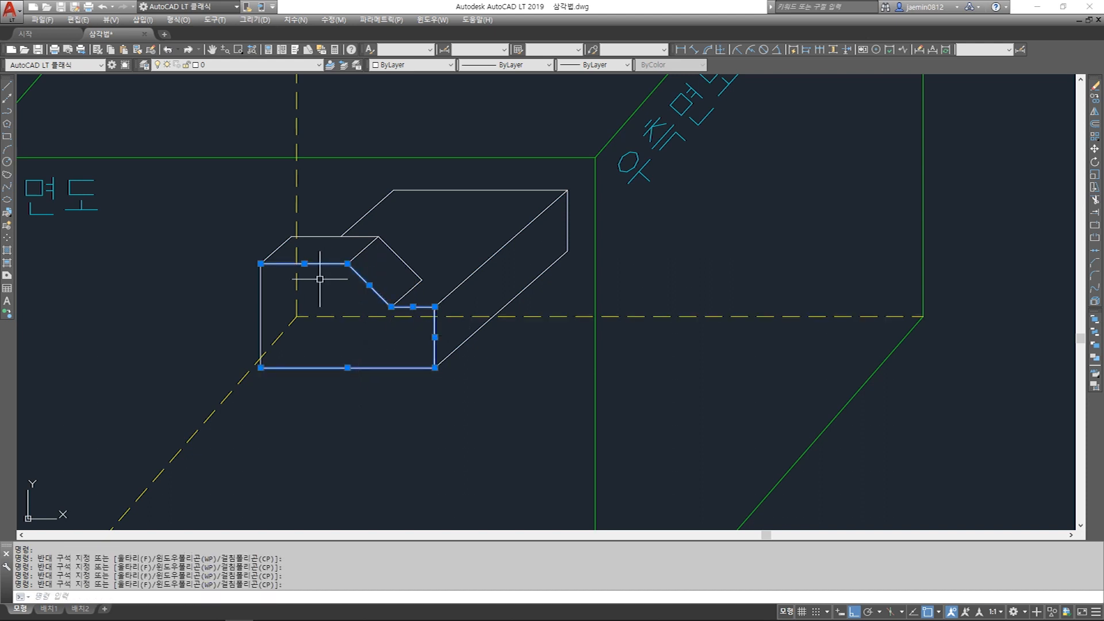
{"action": "left_click", "coordinate": [261, 305]}
{"action": "scroll", "coordinate": [409, 332], "scroll_direction": "down", "scroll_amount": 6}
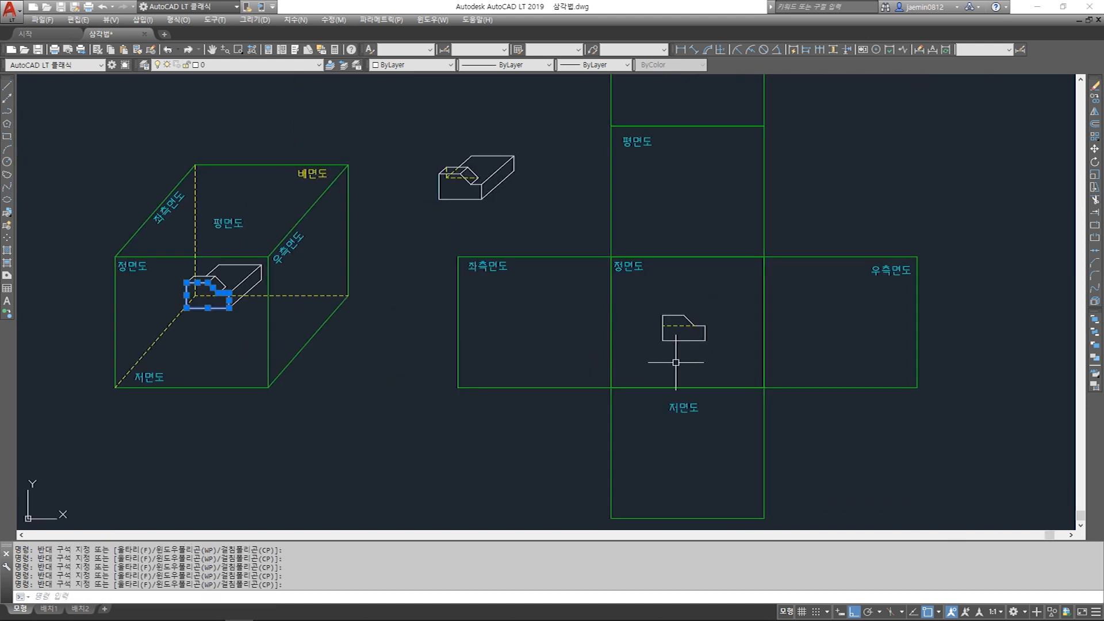
{"action": "key", "text": "Escape"}
- Compare the unfolded front view with the solid inside the projection box
{"action": "scroll", "coordinate": [678, 361], "scroll_direction": "up", "scroll_amount": 4}
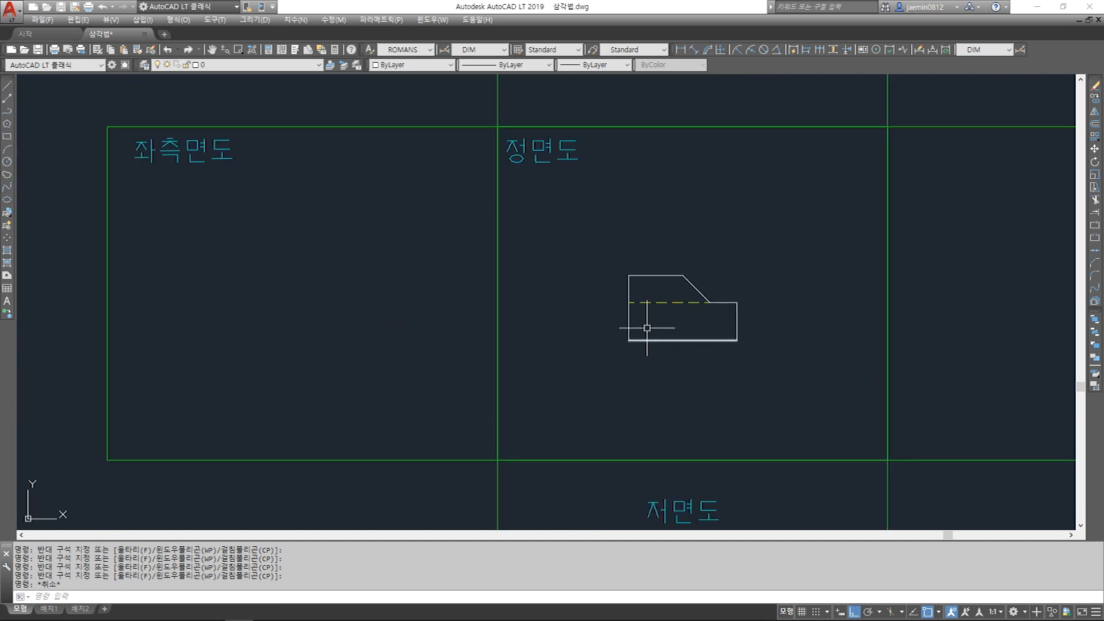
{"action": "scroll", "coordinate": [681, 325], "scroll_direction": "down", "scroll_amount": 4}
{"action": "scroll", "coordinate": [301, 271], "scroll_direction": "up", "scroll_amount": 6}
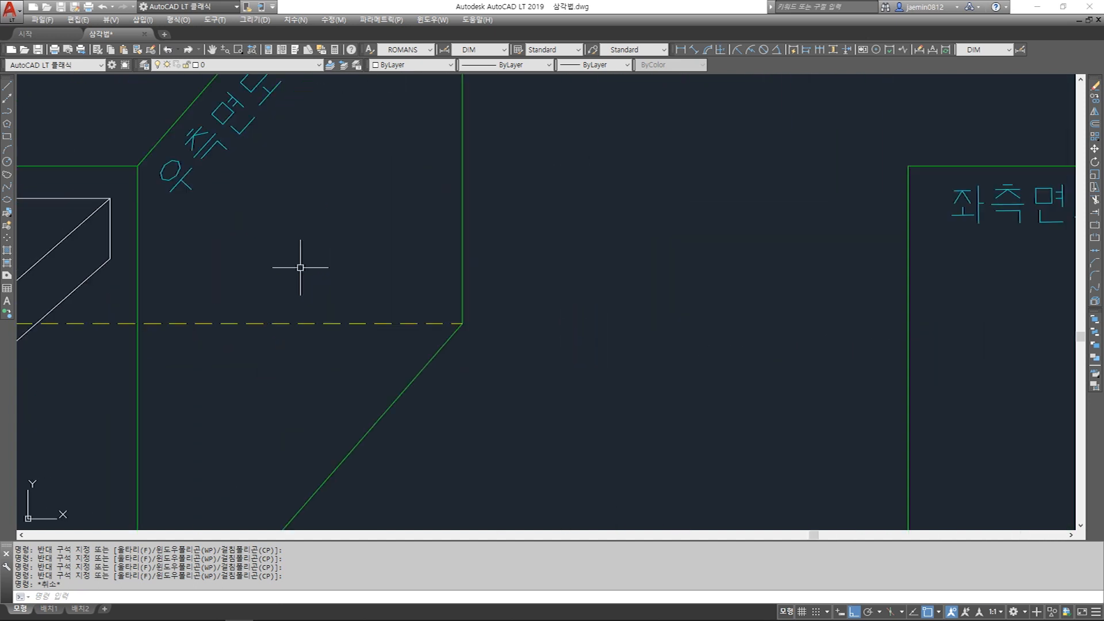
{"action": "scroll", "coordinate": [448, 312], "scroll_direction": "down", "scroll_amount": 6}
{"action": "scroll", "coordinate": [313, 328], "scroll_direction": "up", "scroll_amount": 6}
{"action": "type", "text": "cc"}
{"action": "key", "text": "space"}
{"action": "key", "text": "Escape"}
- Highlight the edges of the right face and the slanted face on the separate pictorial solid
{"action": "left_click", "coordinate": [375, 287]}
{"action": "left_click", "coordinate": [341, 264]}
{"action": "left_click", "coordinate": [338, 263]}
{"action": "left_click", "coordinate": [289, 254]}
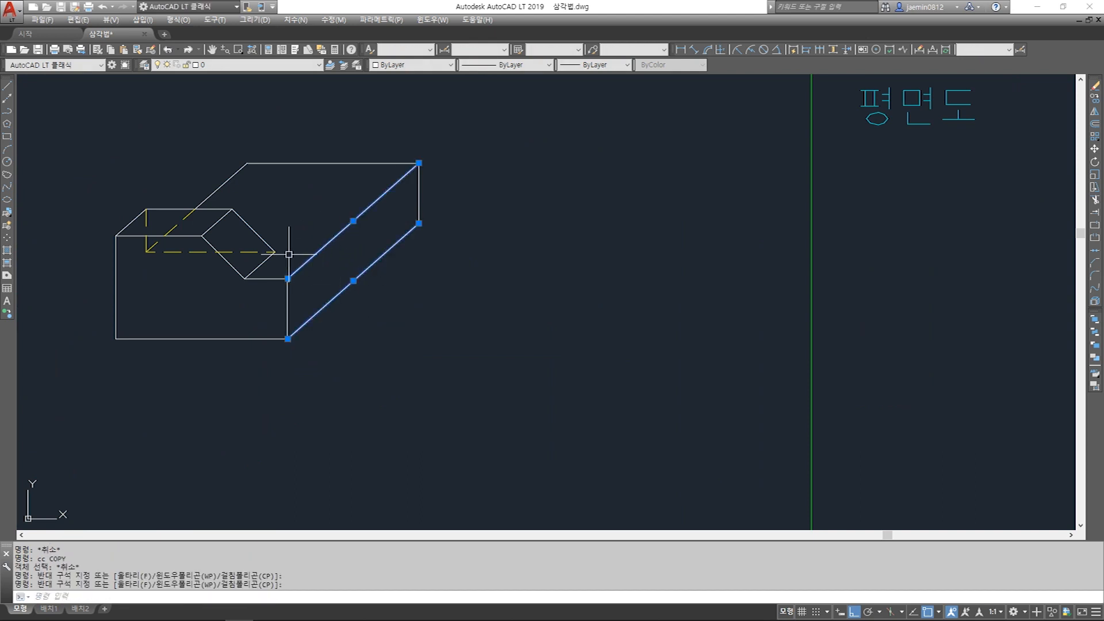
{"action": "left_click", "coordinate": [300, 298]}
{"action": "left_click", "coordinate": [273, 319]}
{"action": "left_click", "coordinate": [425, 214]}
{"action": "left_click", "coordinate": [383, 208]}
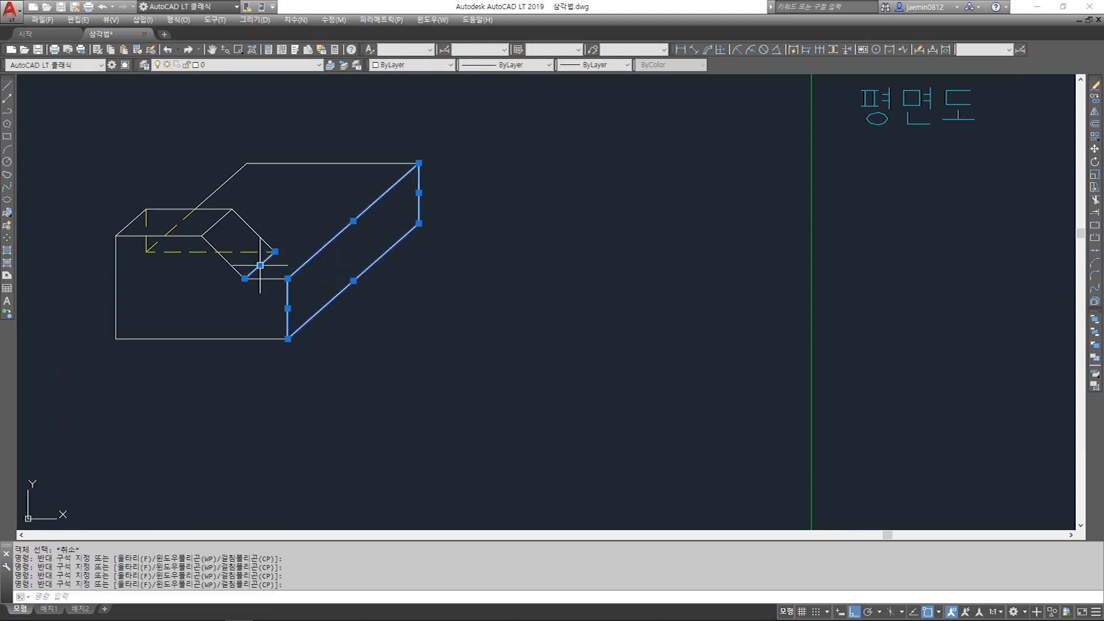
{"action": "left_click", "coordinate": [226, 264]}
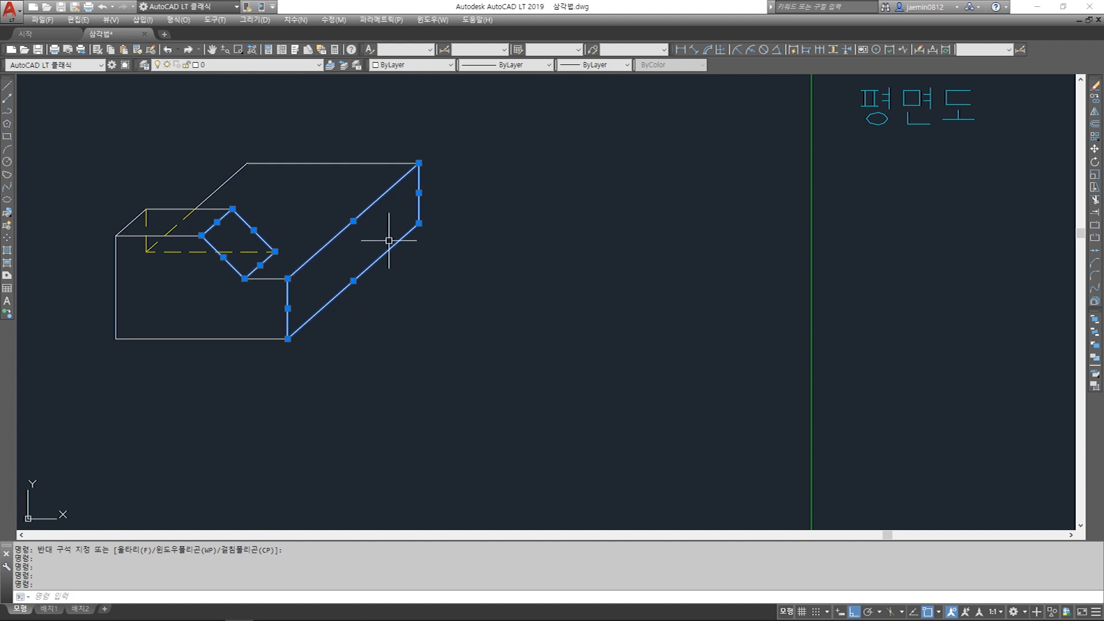
{"action": "scroll", "coordinate": [389, 241], "scroll_direction": "down", "scroll_amount": 4}
{"action": "key", "text": "Escape"}
{"action": "key", "text": "Escape"}
- Copy the solid's front view into the right-side view rectangle
{"action": "scroll", "coordinate": [612, 402], "scroll_direction": "up", "scroll_amount": 2}
{"action": "type", "text": "co"}
{"action": "key", "text": "space"}
{"action": "left_click", "coordinate": [318, 356]}
{"action": "left_click", "coordinate": [493, 434]}
{"action": "key", "text": "space"}
{"action": "left_click", "coordinate": [360, 380]}
{"action": "middle_click_drag", "start_coordinate": [771, 427], "coordinate": [505, 383]}
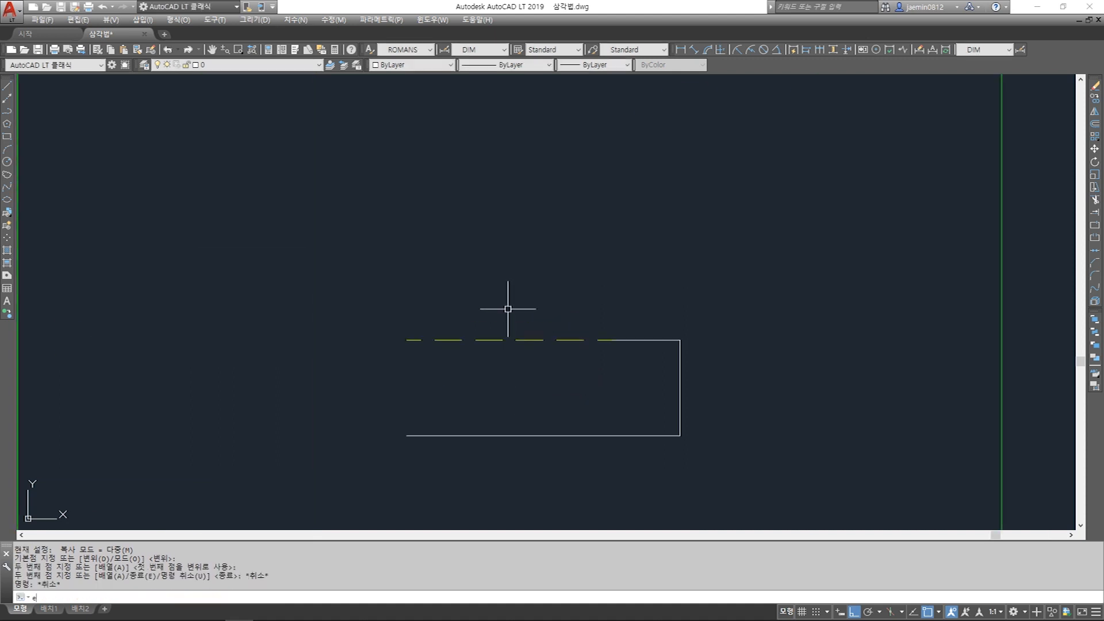
- Delete the copy's dashed line and raised-block outline, and close its open corner with a fillet of radius 0
{"action": "left_click", "coordinate": [412, 432]}
{"action": "left_click", "coordinate": [472, 299]}
{"action": "key", "text": "Escape"}
{"action": "type", "text": "f r 0"}
{"action": "left_click", "coordinate": [407, 371]}
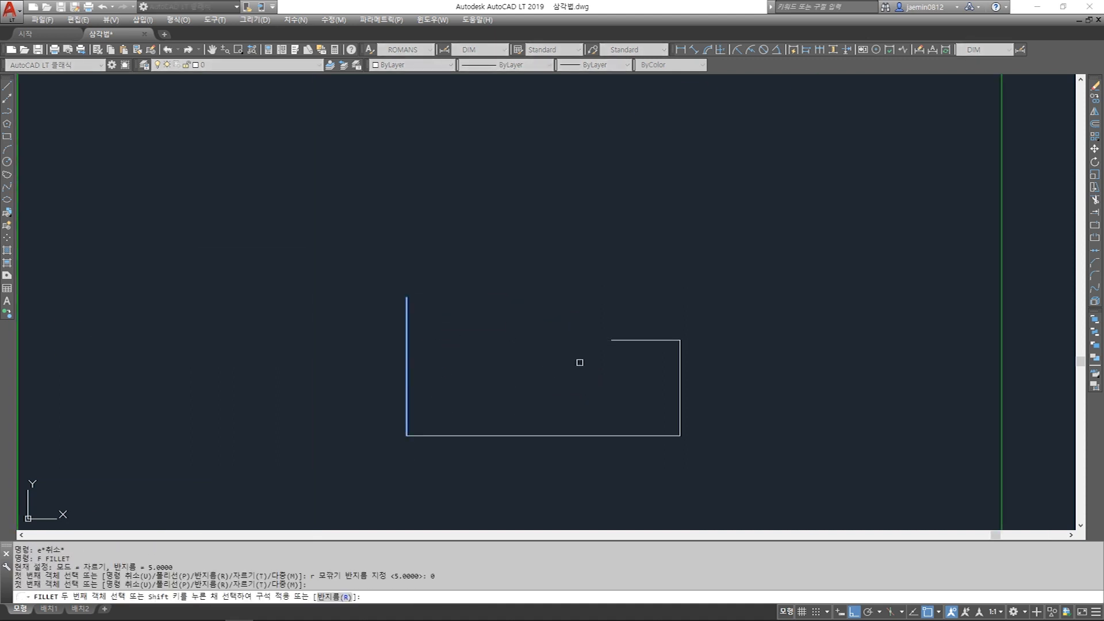
{"action": "left_click", "coordinate": [627, 339]}
{"action": "key", "text": "Escape"}
- Stretch the closed rectangle horizontally to form the longer base of the right-side view
{"action": "scroll", "coordinate": [550, 333], "scroll_direction": "down", "scroll_amount": 6}
{"action": "type", "text": "s"}
{"action": "left_click", "coordinate": [613, 315]}
{"action": "left_click", "coordinate": [541, 371]}
- Move the lengthened base rectangle into position near the middle of the right-side view area, level with the front view
{"action": "type", "text": "m"}
{"action": "left_click", "coordinate": [634, 316]}
{"action": "left_click", "coordinate": [503, 377]}
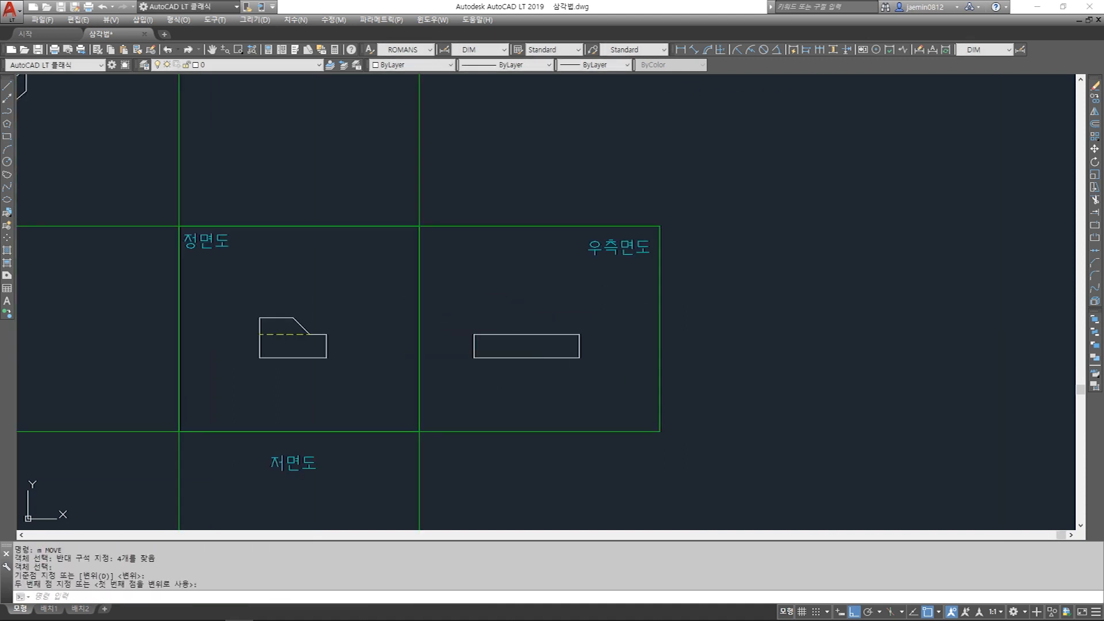
{"action": "key", "text": "Escape"}
{"action": "key", "text": "Escape"}
{"action": "key", "text": "space"}
{"action": "left_click", "coordinate": [452, 315]}
{"action": "left_click", "coordinate": [625, 382]}
{"action": "key", "text": "space"}
{"action": "left_click", "coordinate": [543, 391]}
{"action": "left_click", "coordinate": [567, 392]}
- Draw a horizontal projection line from the front view's top left corner across the right-side view
{"action": "scroll", "coordinate": [567, 393], "scroll_direction": "down", "scroll_amount": 4}
{"action": "scroll", "coordinate": [535, 373], "scroll_direction": "up", "scroll_amount": 6}
{"action": "type", "text": "l"}
{"action": "left_click", "coordinate": [228, 333]}
{"action": "left_click", "coordinate": [606, 328]}
{"action": "key", "text": "Escape"}
- Extend the base rectangle's left edge up to the horizontal projection line
{"action": "type", "text": "ex"}
{"action": "key", "text": "Escape"}
{"action": "key", "text": "Escape"}
{"action": "key", "text": "Escape"}
{"action": "type", "text": "exx"}
{"action": "key", "text": "Escape"}
{"action": "key", "text": "Escape"}
{"action": "type", "text": "ex"}
{"action": "left_click", "coordinate": [576, 333]}
{"action": "left_click", "coordinate": [551, 368]}
{"action": "scroll", "coordinate": [570, 346], "scroll_direction": "up", "scroll_amount": 6}
- Copy the vertical edge to mark the raised block's depth and trim the excess lines around the side-view step
{"action": "type", "text": "tr"}
{"action": "scroll", "coordinate": [477, 343], "scroll_direction": "down", "scroll_amount": 4}
{"action": "type", "text": "co"}
{"action": "left_click", "coordinate": [528, 271]}
{"action": "type", "text": "tr"}
{"action": "left_click", "coordinate": [556, 353]}
{"action": "left_click", "coordinate": [529, 370]}
{"action": "key", "text": "Escape"}
- Highlight the edges of the projection box's right face
{"action": "scroll", "coordinate": [614, 397], "scroll_direction": "down", "scroll_amount": 4}
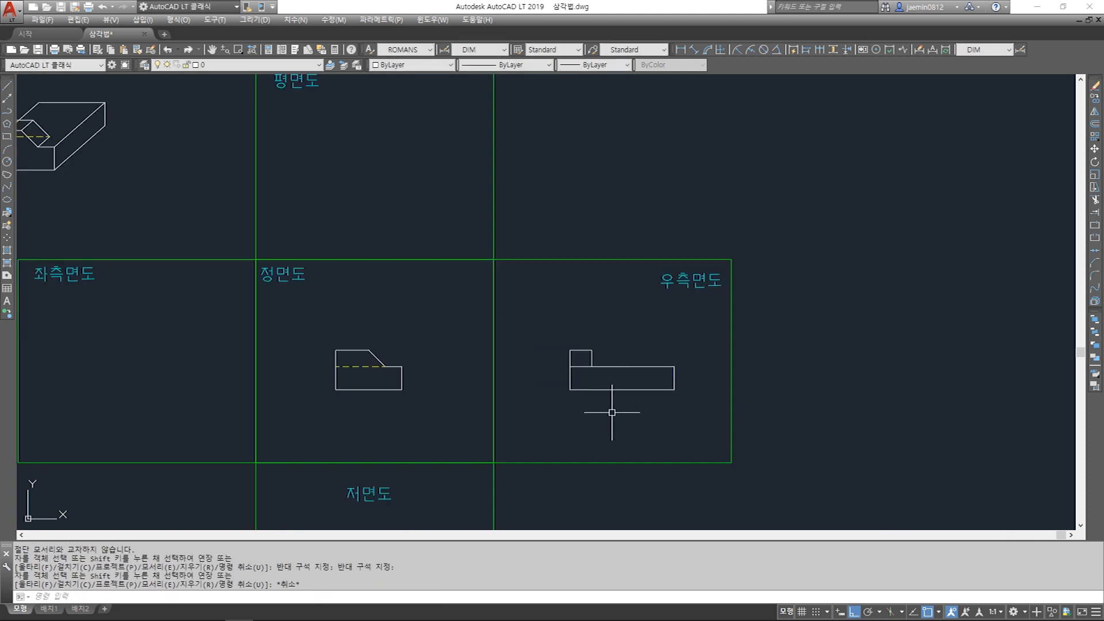
{"action": "scroll", "coordinate": [611, 412], "scroll_direction": "up", "scroll_amount": 2}
{"action": "scroll", "coordinate": [637, 371], "scroll_direction": "down", "scroll_amount": 2}
{"action": "middle_click_drag", "start_coordinate": [459, 350], "coordinate": [711, 315]}
{"action": "scroll", "coordinate": [327, 306], "scroll_direction": "up", "scroll_amount": 4}
{"action": "scroll", "coordinate": [356, 320], "scroll_direction": "down", "scroll_amount": 2}
{"action": "scroll", "coordinate": [513, 276], "scroll_direction": "down", "scroll_amount": 4}
{"action": "left_click", "coordinate": [443, 220]}
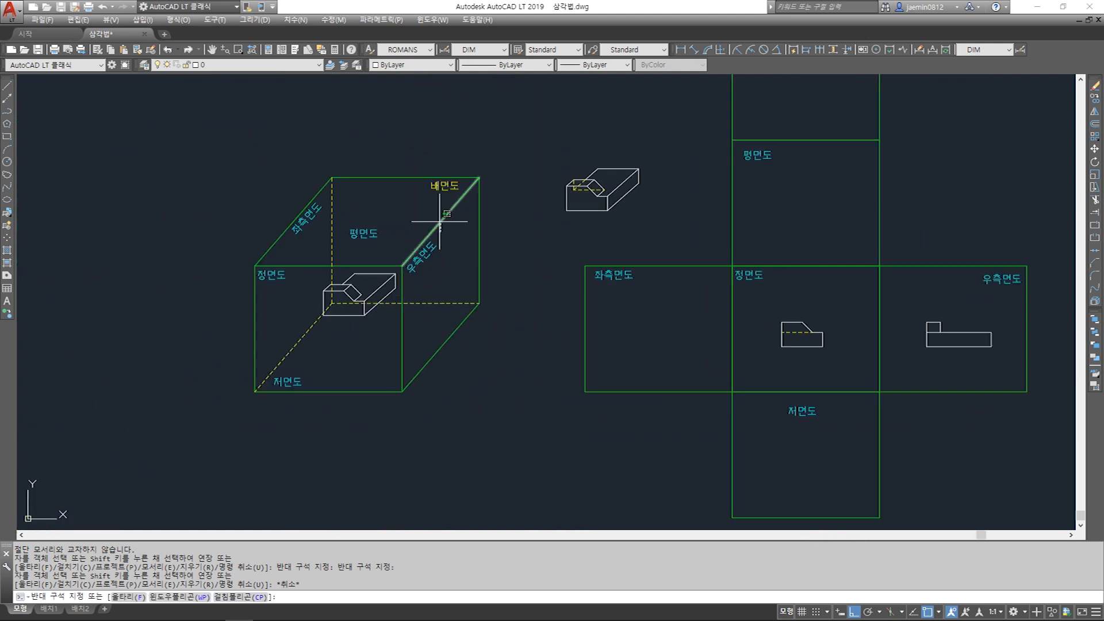
{"action": "left_click", "coordinate": [441, 223]}
{"action": "left_click", "coordinate": [479, 240]}
{"action": "left_click", "coordinate": [461, 326]}
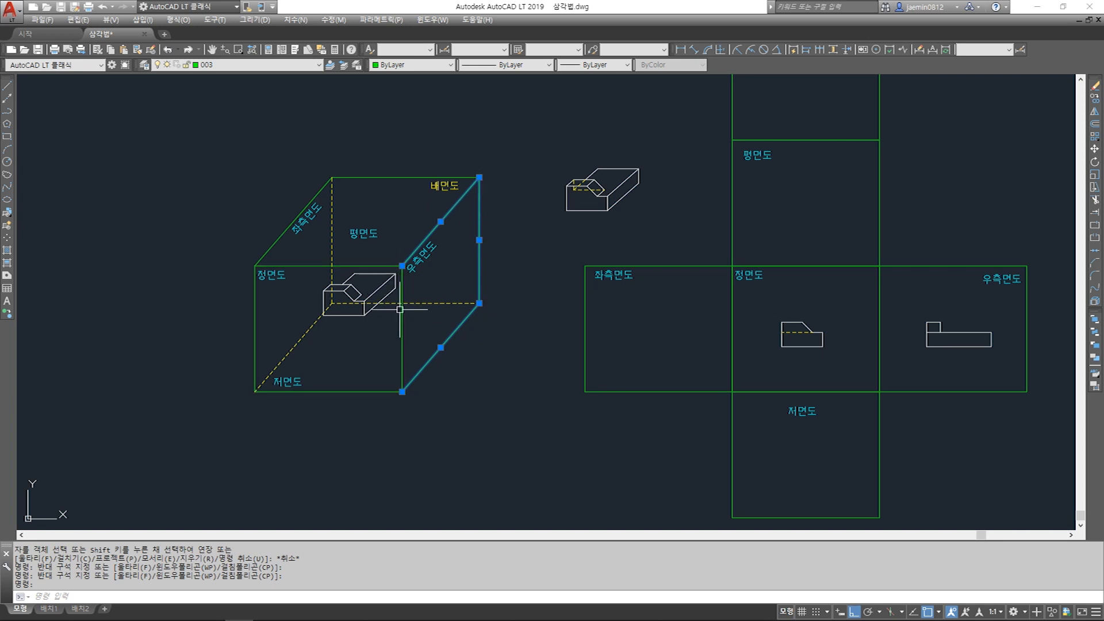
- Highlight the right and slanted face edges of the solid in the box and compare them with the right-side view
{"action": "scroll", "coordinate": [400, 309], "scroll_direction": "up", "scroll_amount": 4}
{"action": "key", "text": "Escape"}
{"action": "left_click", "coordinate": [307, 279]}
{"action": "left_click", "coordinate": [313, 312]}
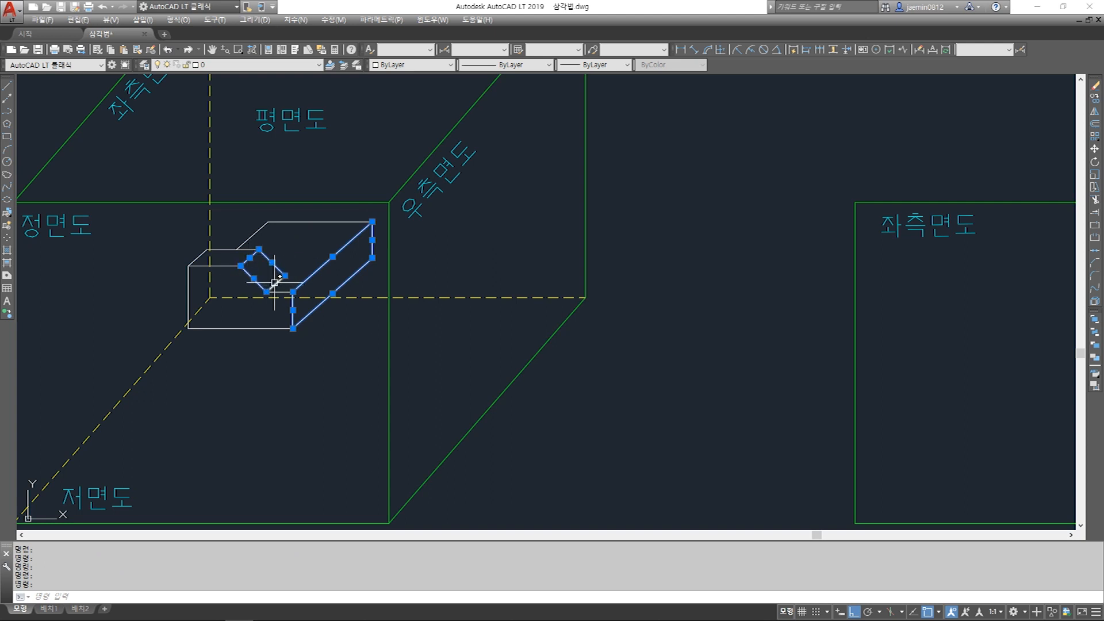
{"action": "scroll", "coordinate": [290, 302], "scroll_direction": "down", "scroll_amount": 4}
{"action": "scroll", "coordinate": [671, 325], "scroll_direction": "up", "scroll_amount": 6}
{"action": "scroll", "coordinate": [787, 258], "scroll_direction": "down", "scroll_amount": 3}
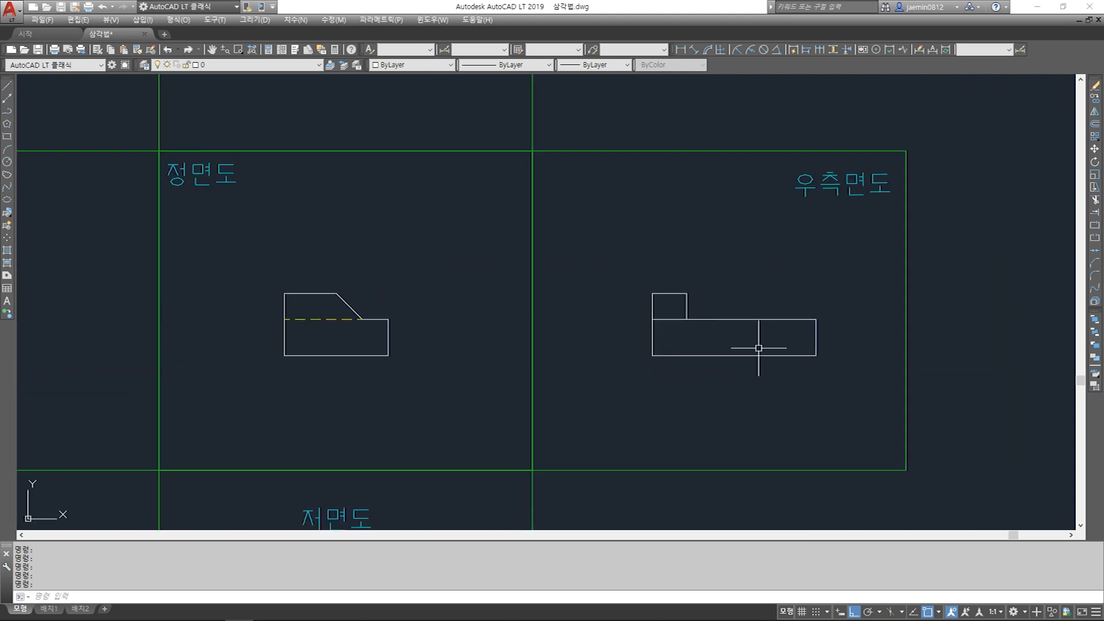
{"action": "scroll", "coordinate": [759, 348], "scroll_direction": "down", "scroll_amount": 4}
{"action": "key", "text": "Escape"}
{"action": "scroll", "coordinate": [583, 245], "scroll_direction": "up", "scroll_amount": 6}
{"action": "scroll", "coordinate": [563, 234], "scroll_direction": "down", "scroll_amount": 5}
{"action": "scroll", "coordinate": [794, 361], "scroll_direction": "up", "scroll_amount": 4}
{"action": "key", "text": "Escape"}
{"action": "type", "text": "cccc"}
{"action": "middle_click_drag", "start_coordinate": [969, 363], "coordinate": [673, 306]}
{"action": "key", "text": "space"}
{"action": "left_click", "coordinate": [630, 311]}
{"action": "left_click", "coordinate": [836, 407]}
{"action": "type", "text": "tr"}
{"action": "left_click", "coordinate": [705, 336]}
{"action": "middle_click_drag", "start_coordinate": [686, 235], "coordinate": [685, 309]}
{"action": "key", "text": "Escape"}
{"action": "key", "text": "Escape"}
- Copy the whole right-side view straight up into the empty space above its rectangle
{"action": "type", "text": "cc"}
{"action": "left_click", "coordinate": [579, 345]}
{"action": "left_click", "coordinate": [833, 477]}
{"action": "key", "text": "space"}
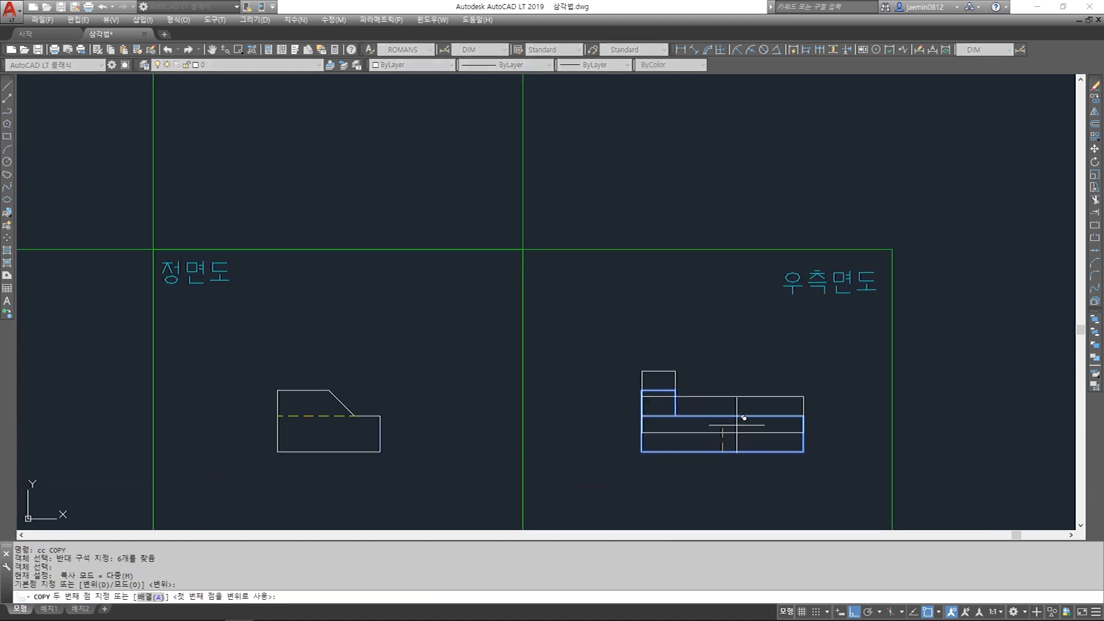
{"action": "left_click", "coordinate": [722, 451]}
{"action": "middle_click_drag", "start_coordinate": [711, 166], "coordinate": [693, 383]}
{"action": "left_click", "coordinate": [688, 289]}
- Rotate the copied right-side view 90° so that it stands upright beside the top-view area
{"action": "type", "text": "ro"}
{"action": "left_click", "coordinate": [810, 222]}
{"action": "left_click", "coordinate": [586, 323]}
{"action": "left_click", "coordinate": [699, 311]}
{"action": "left_click", "coordinate": [710, 210]}
{"action": "scroll", "coordinate": [695, 238], "scroll_direction": "down", "scroll_amount": 3}
{"action": "key", "text": "Escape"}
- Draw a horizontal projection line from the upper end of the rotated side view across the top-view area
{"action": "type", "text": "l"}
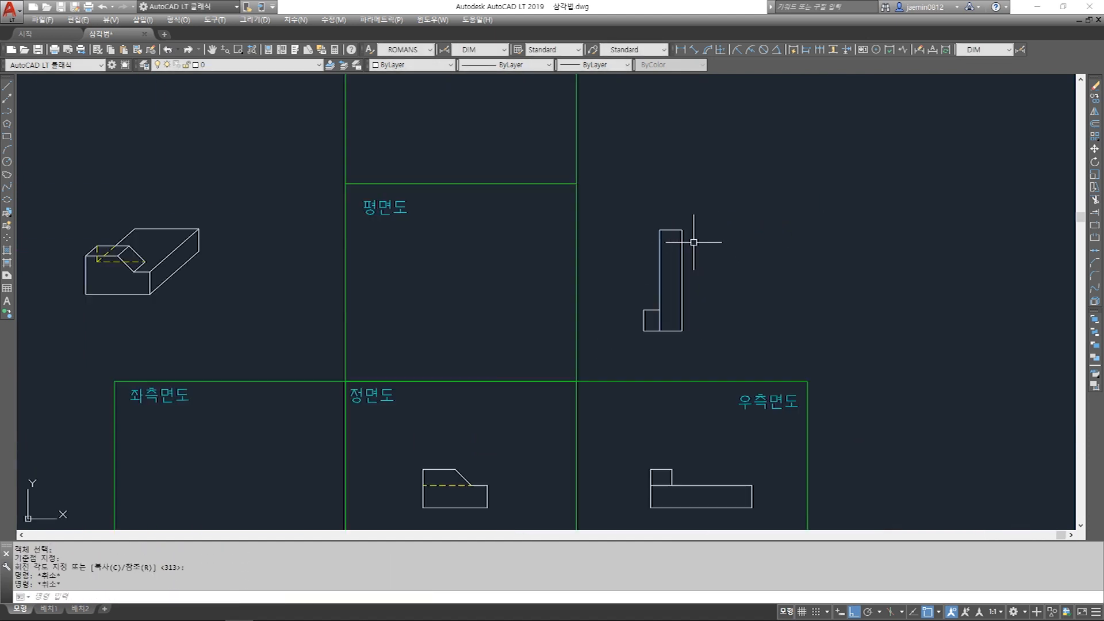
{"action": "left_click", "coordinate": [659, 230]}
{"action": "left_click", "coordinate": [394, 266]}
{"action": "key", "text": "Escape"}
{"action": "key", "text": "Escape"}
- Draw vertical projection lines from the front view's left and right edges up through the top-view area
{"action": "type", "text": "l"}
{"action": "left_click", "coordinate": [423, 468]}
{"action": "left_click", "coordinate": [450, 230]}
{"action": "key", "text": "Escape"}
{"action": "key", "text": "space"}
{"action": "left_click", "coordinate": [488, 485]}
{"action": "left_click", "coordinate": [494, 234]}
{"action": "key", "text": "Escape"}
- Draw a horizontal projection line from the lower end of the rotated side view across the top-view area
{"action": "key", "text": "space"}
{"action": "left_click", "coordinate": [644, 332]}
{"action": "left_click", "coordinate": [427, 332]}
{"action": "key", "text": "Escape"}
- Trim the projection lines outside their intersections to leave the solid's rectangular outline in the top view
{"action": "type", "text": "tr"}
{"action": "left_click", "coordinate": [538, 300]}
{"action": "left_click", "coordinate": [403, 346]}
{"action": "left_click", "coordinate": [537, 205]}
{"action": "left_click", "coordinate": [453, 240]}
{"action": "key", "text": "space"}
{"action": "left_click", "coordinate": [550, 210]}
{"action": "left_click", "coordinate": [527, 241]}
{"action": "left_click", "coordinate": [540, 312]}
{"action": "left_click", "coordinate": [518, 347]}
{"action": "left_click", "coordinate": [404, 357]}
{"action": "left_click", "coordinate": [411, 277]}
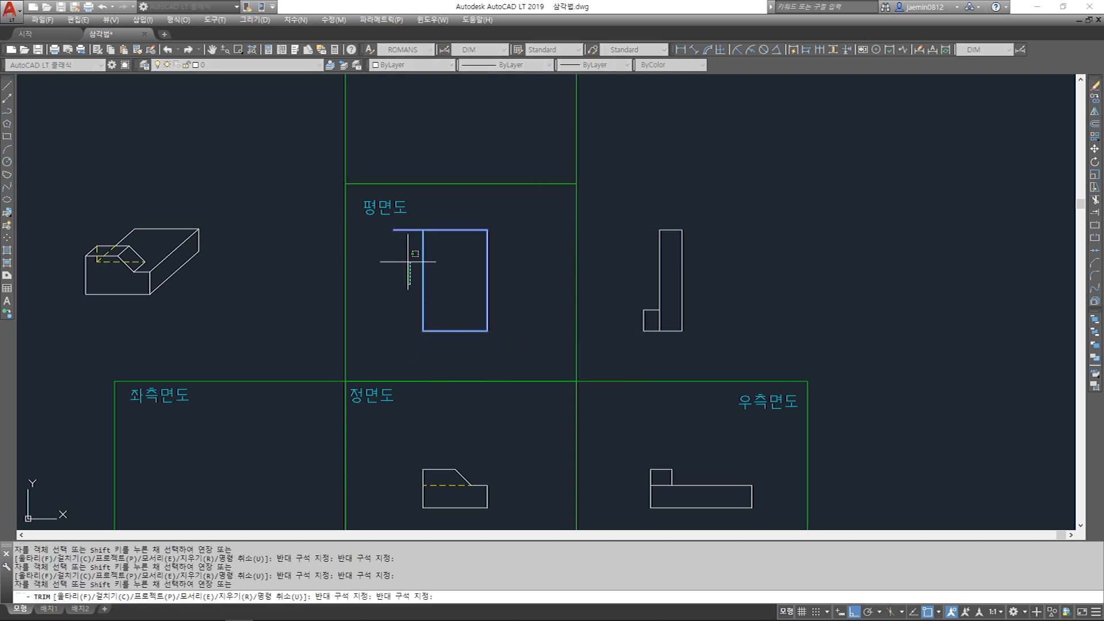
{"action": "left_click", "coordinate": [403, 233]}
{"action": "left_click", "coordinate": [407, 245]}
{"action": "left_click", "coordinate": [396, 223]}
{"action": "key", "text": "Escape"}
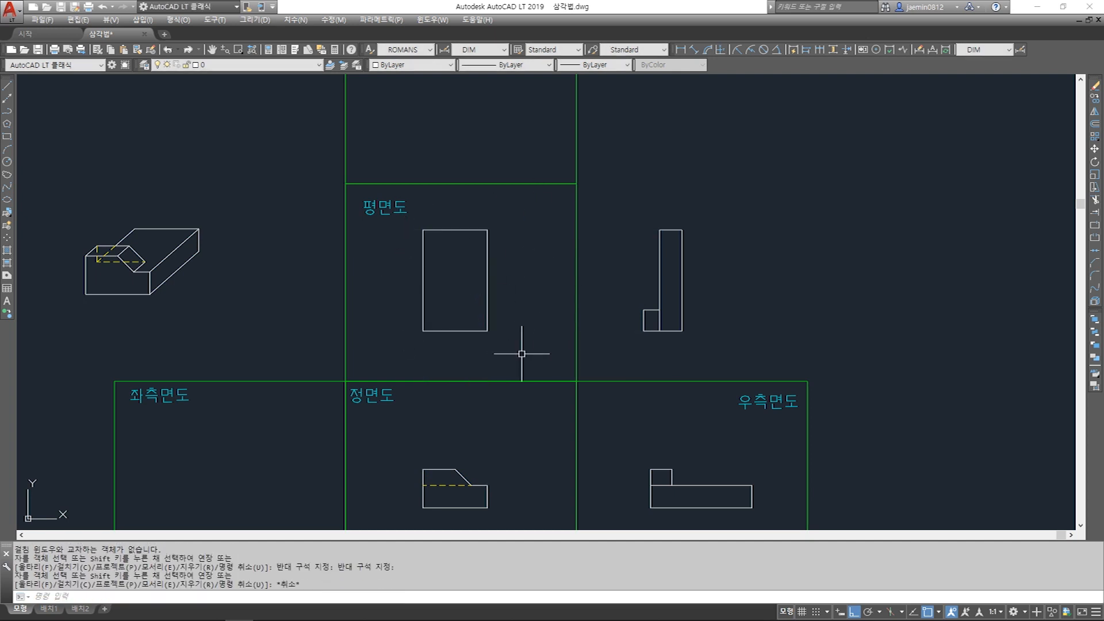
- Erase the rotated copy of the right-side view beside the top view
{"action": "middle_click_drag", "start_coordinate": [524, 357], "coordinate": [546, 325]}
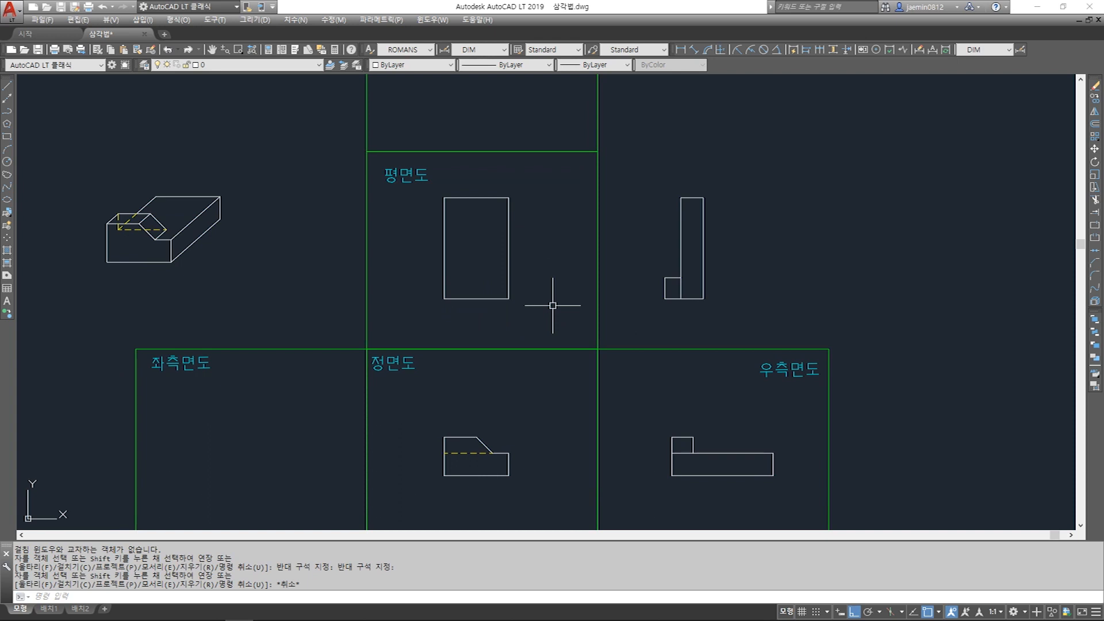
{"action": "middle_click_drag", "start_coordinate": [693, 411], "coordinate": [684, 393]}
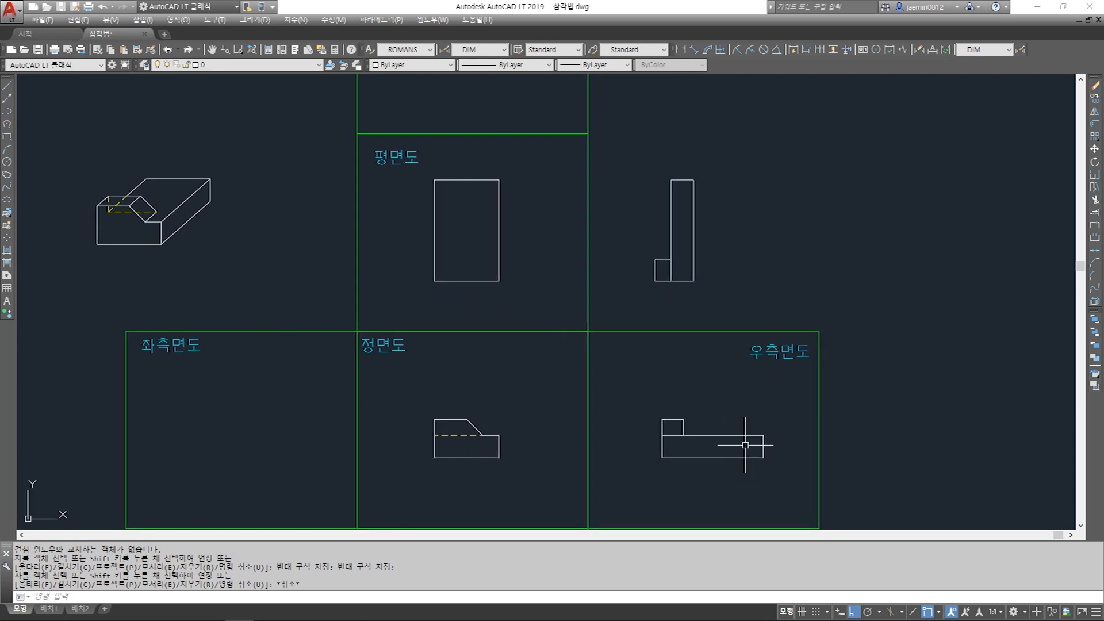
{"action": "type", "text": "e"}
{"action": "key", "text": "Return"}
{"action": "left_click", "coordinate": [665, 197]}
{"action": "left_click", "coordinate": [631, 296]}
{"action": "key", "text": "Return"}
{"action": "key", "text": "Escape"}
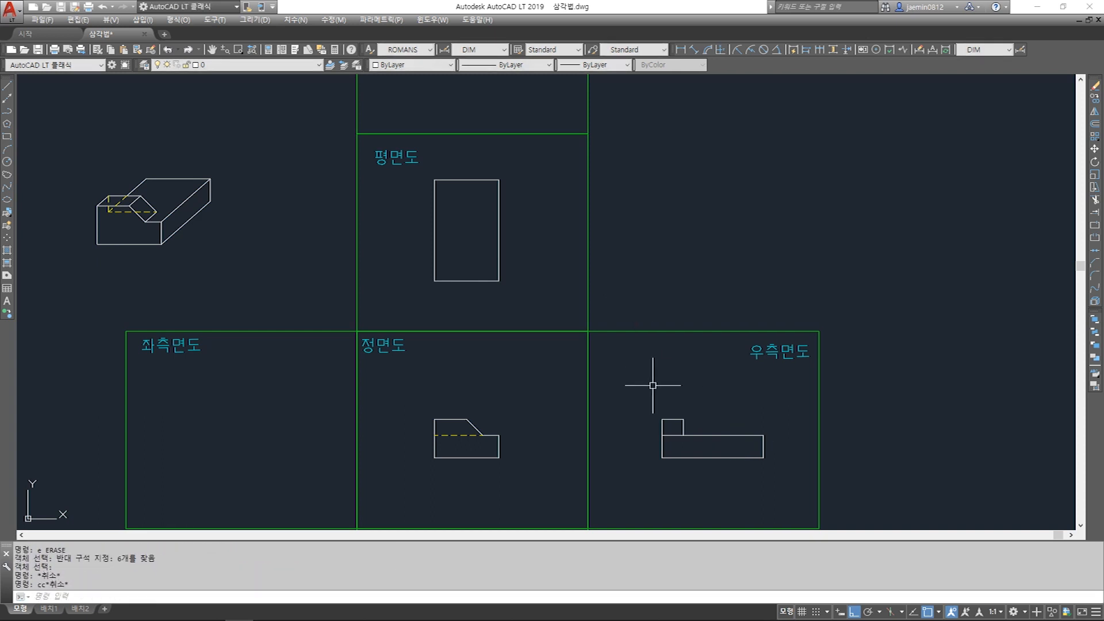
- Copy the right-side view again straight up into the space beside the top view
{"action": "key", "text": "Return"}
{"action": "left_click", "coordinate": [641, 390]}
{"action": "left_click", "coordinate": [797, 490]}
{"action": "key", "text": "Return"}
{"action": "left_click", "coordinate": [710, 444]}
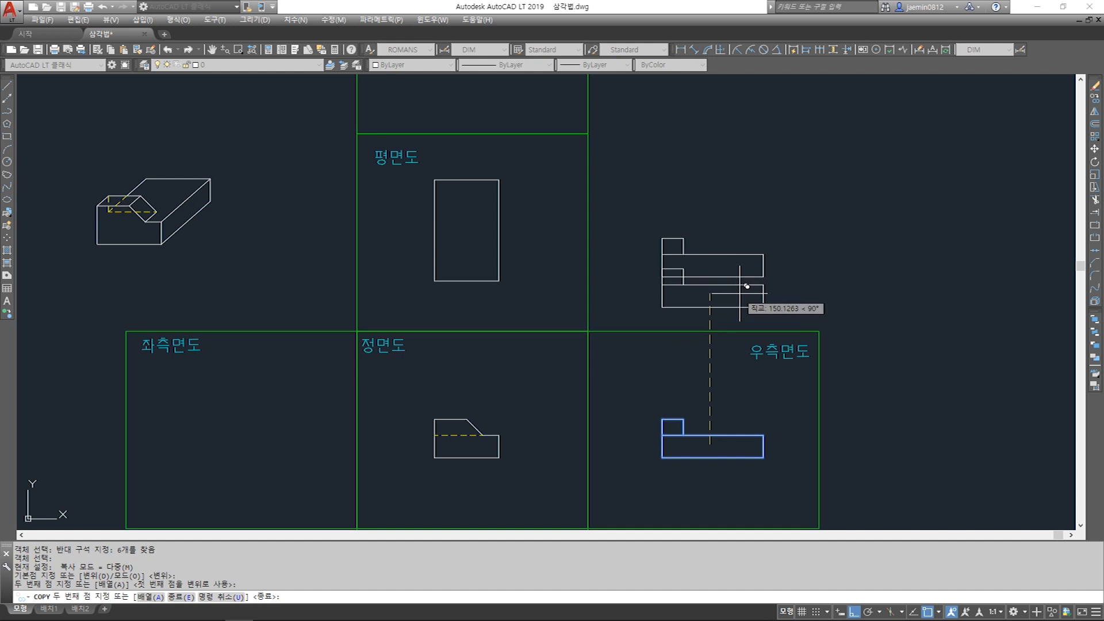
{"action": "left_click", "coordinate": [727, 262]}
{"action": "key", "text": "Escape"}
{"action": "key", "text": "Escape"}
- Rotate the new side-view copy 90° into an upright position with the raised block at its lower end
{"action": "type", "text": "4"}
{"action": "key", "text": "Return"}
{"action": "left_click", "coordinate": [797, 206]}
{"action": "key", "text": "Escape"}
{"action": "key", "text": "Escape"}
{"action": "type", "text": "4"}
{"action": "key", "text": "Return"}
{"action": "left_click", "coordinate": [801, 210]}
{"action": "left_click", "coordinate": [801, 210]}
{"action": "left_click", "coordinate": [656, 287]}
{"action": "key", "text": "Return"}
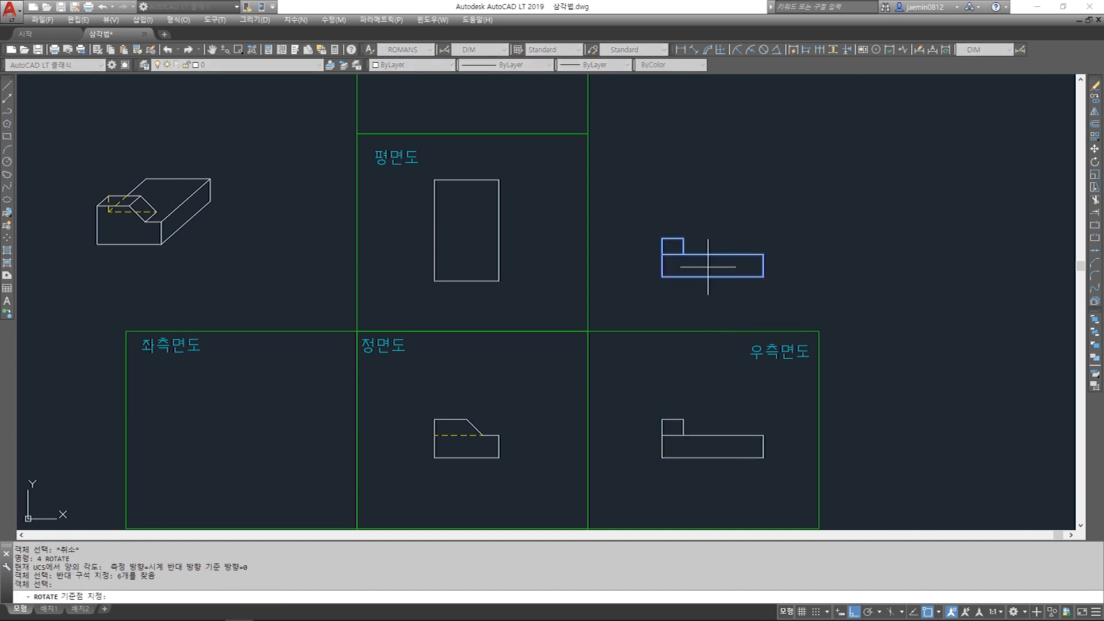
{"action": "left_click", "coordinate": [708, 267]}
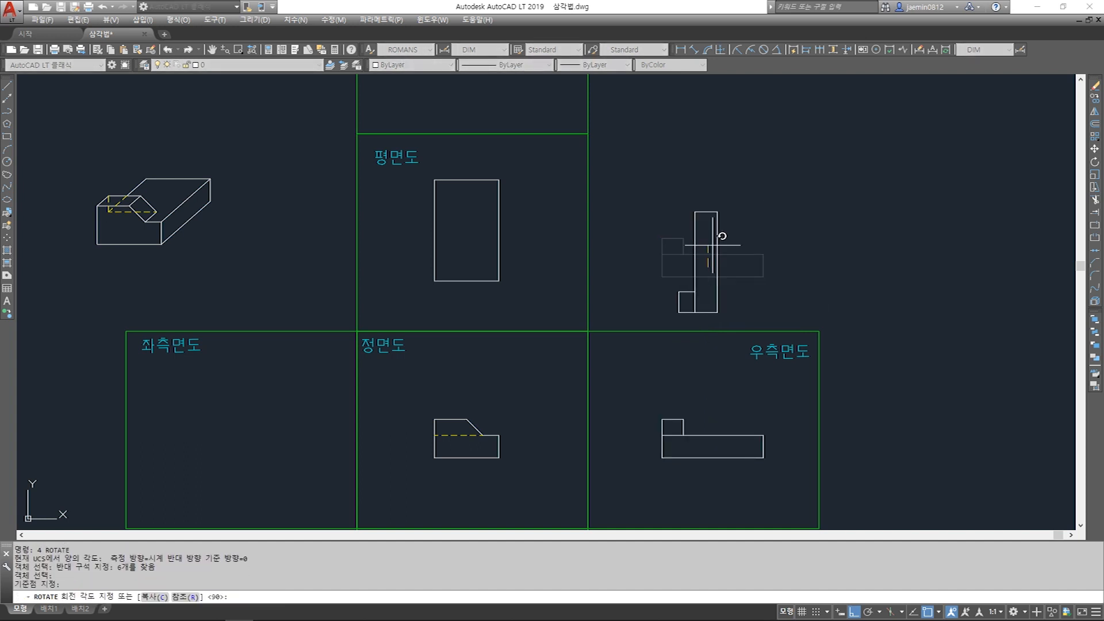
{"action": "left_click", "coordinate": [725, 158]}
{"action": "key", "text": "Escape"}
- Move the rotated side view slightly upwards beside the top view
{"action": "type", "text": "m"}
{"action": "key", "text": "Return"}
{"action": "left_click", "coordinate": [666, 180]}
{"action": "left_click", "coordinate": [746, 327]}
{"action": "key", "text": "Return"}
{"action": "left_click", "coordinate": [769, 283]}
{"action": "left_click", "coordinate": [769, 262]}
{"action": "key", "text": "Escape"}
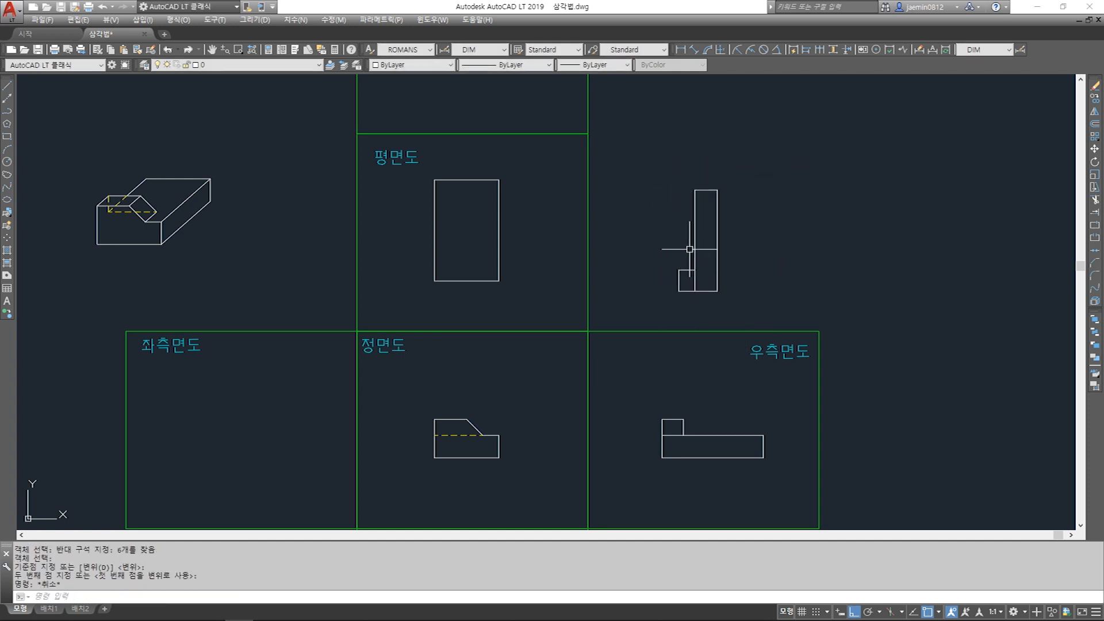
- Draw a horizontal projection line from the lower corner of the rotated side view across the top-view area
{"action": "type", "text": "l"}
{"action": "key", "text": "Return"}
{"action": "left_click", "coordinate": [678, 291]}
{"action": "left_click", "coordinate": [402, 291]}
{"action": "key", "text": "Escape"}
- Move the top view's rectangle down until its lower edge sits on the horizontal projection line
{"action": "type", "text": "m"}
{"action": "key", "text": "Return"}
{"action": "left_click", "coordinate": [429, 161]}
{"action": "left_click", "coordinate": [522, 318]}
{"action": "key", "text": "Return"}
{"action": "left_click", "coordinate": [499, 281]}
{"action": "left_click", "coordinate": [500, 291]}
{"action": "key", "text": "Escape"}
- Erase the horizontal projection line between the top view and the rotated side view
{"action": "key", "text": "e"}
{"action": "key", "text": "Return"}
{"action": "left_click", "coordinate": [544, 276]}
{"action": "left_click", "coordinate": [521, 313]}
{"action": "key", "text": "Return"}
{"action": "key", "text": "Escape"}
- Draw a vertical projection line from the front view's upper-right corner up to the top view
{"action": "key", "text": "l"}
{"action": "key", "text": "Return"}
{"action": "left_click", "coordinate": [499, 436]}
{"action": "left_click", "coordinate": [527, 201]}
{"action": "key", "text": "Escape"}
- Erase the vertical projection line drawn from the front view's upper-right corner
{"action": "type", "text": "e"}
{"action": "key", "text": "Return"}
{"action": "left_click", "coordinate": [515, 324]}
{"action": "left_click", "coordinate": [462, 334]}
{"action": "key", "text": "Escape"}
{"action": "key", "text": "Escape"}
{"action": "key", "text": "Escape"}
{"action": "key", "text": "Escape"}
{"action": "key", "text": "e"}
{"action": "key", "text": "Return"}
{"action": "left_click", "coordinate": [511, 356]}
{"action": "left_click", "coordinate": [486, 397]}
{"action": "key", "text": "Escape"}
{"action": "key", "text": "l"}
{"action": "key", "text": "Return"}
{"action": "key", "text": "Escape"}
{"action": "key", "text": "e"}
{"action": "key", "text": "Return"}
{"action": "left_click", "coordinate": [512, 363]}
{"action": "left_click", "coordinate": [481, 366]}
{"action": "key", "text": "Return"}
{"action": "key", "text": "Escape"}
- Draw a vertical projection line from the foot of the front view's slope up past the top view's rectangle
{"action": "type", "text": "l"}
{"action": "key", "text": "Return"}
{"action": "left_click", "coordinate": [483, 435]}
{"action": "left_click", "coordinate": [521, 167]}
{"action": "key", "text": "Escape"}
- Draw a horizontal projection line from the rotated side view's step corner to the top view rectangle's far vertical edge
{"action": "key", "text": "Return"}
{"action": "left_click", "coordinate": [679, 270]}
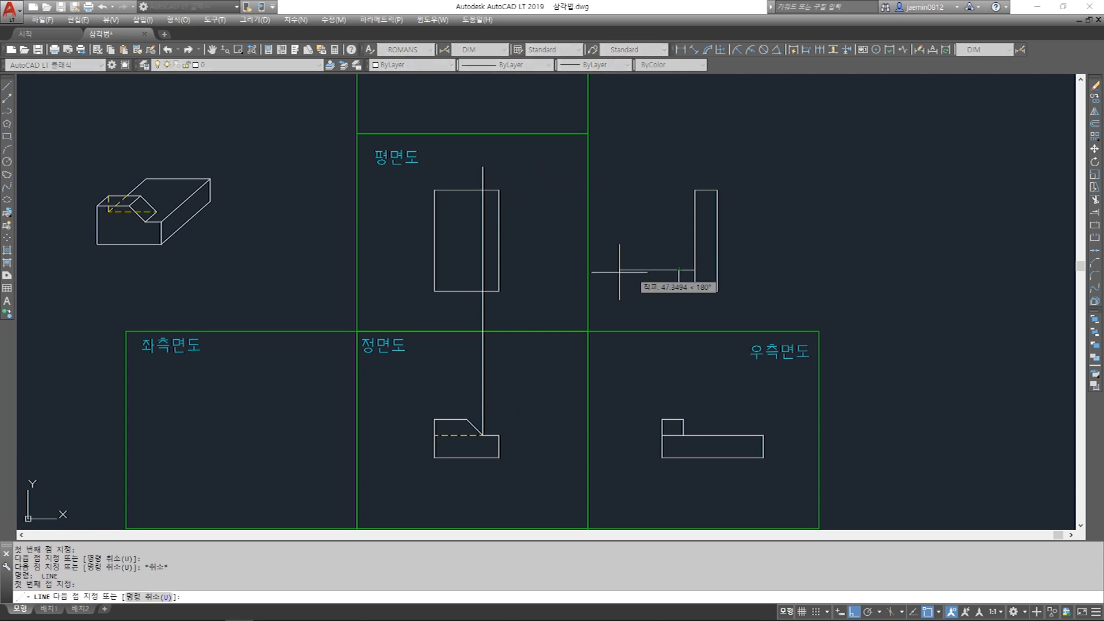
{"action": "left_click", "coordinate": [435, 270]}
{"action": "key", "text": "Escape"}
- Trim both projection lines so only the raised step's small rectangle remains in the top view's lower-left corner
{"action": "scroll", "coordinate": [499, 277], "scroll_direction": "up", "scroll_amount": 5}
{"action": "type", "text": "tr"}
{"action": "key", "text": "Return"}
{"action": "left_click", "coordinate": [473, 239]}
{"action": "left_click", "coordinate": [444, 275]}
{"action": "key", "text": "Return"}
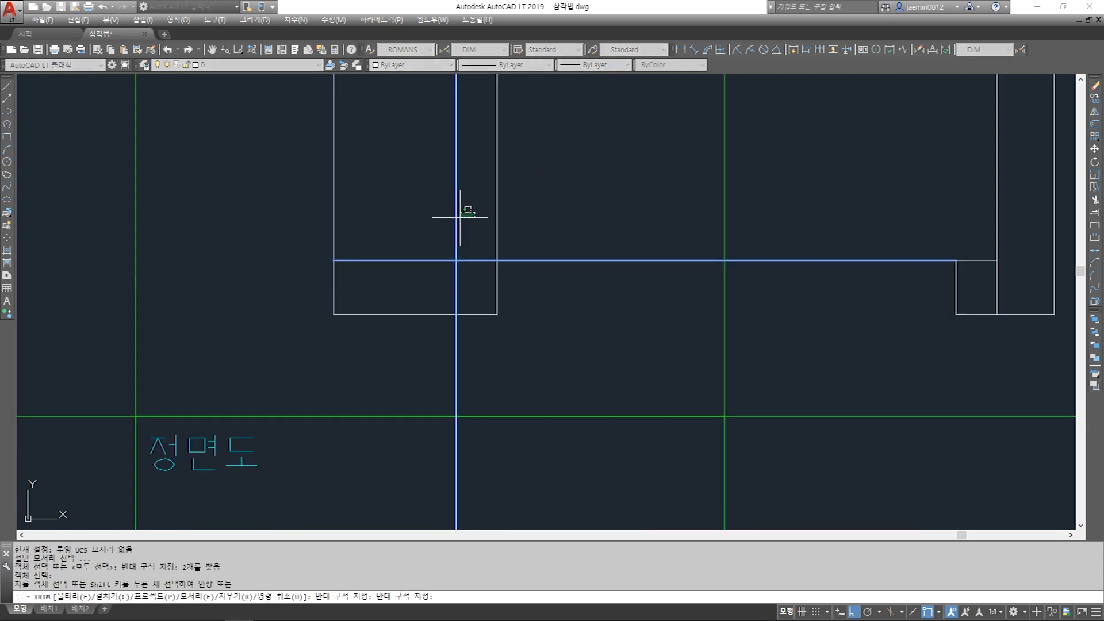
{"action": "key", "text": "Return"}
{"action": "left_click", "coordinate": [521, 291]}
{"action": "left_click", "coordinate": [482, 325]}
{"action": "key", "text": "Return"}
{"action": "left_click", "coordinate": [474, 349]}
{"action": "left_click", "coordinate": [443, 364]}
{"action": "key", "text": "Escape"}
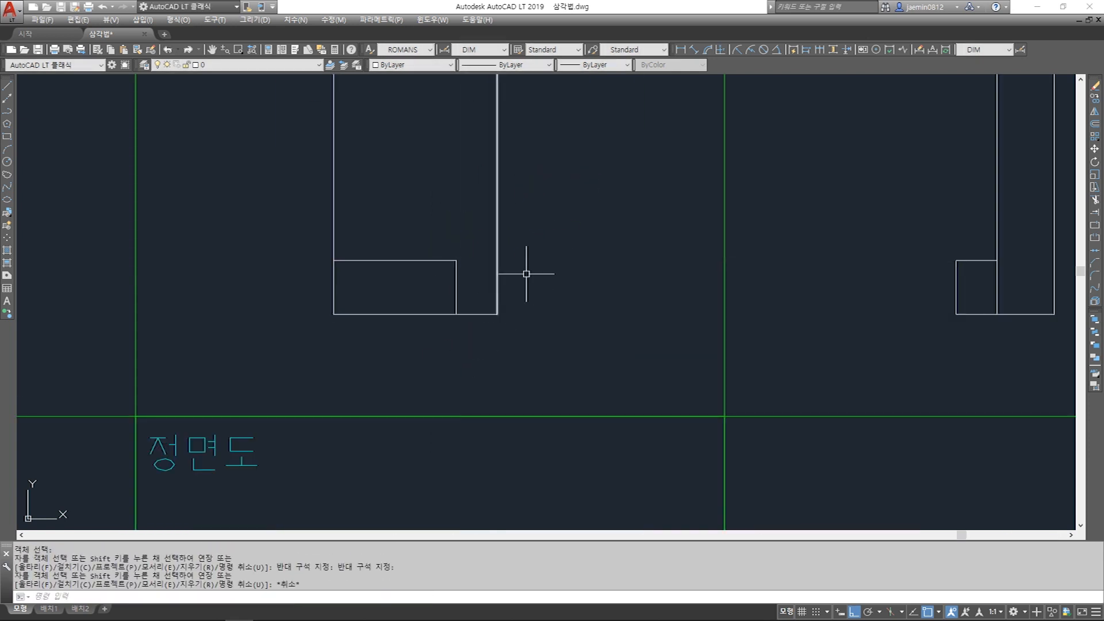
- Highlight the pictorial solid's upper-face edges and the slope's edges that are seen from above
{"action": "scroll", "coordinate": [519, 299], "scroll_direction": "down", "scroll_amount": 5}
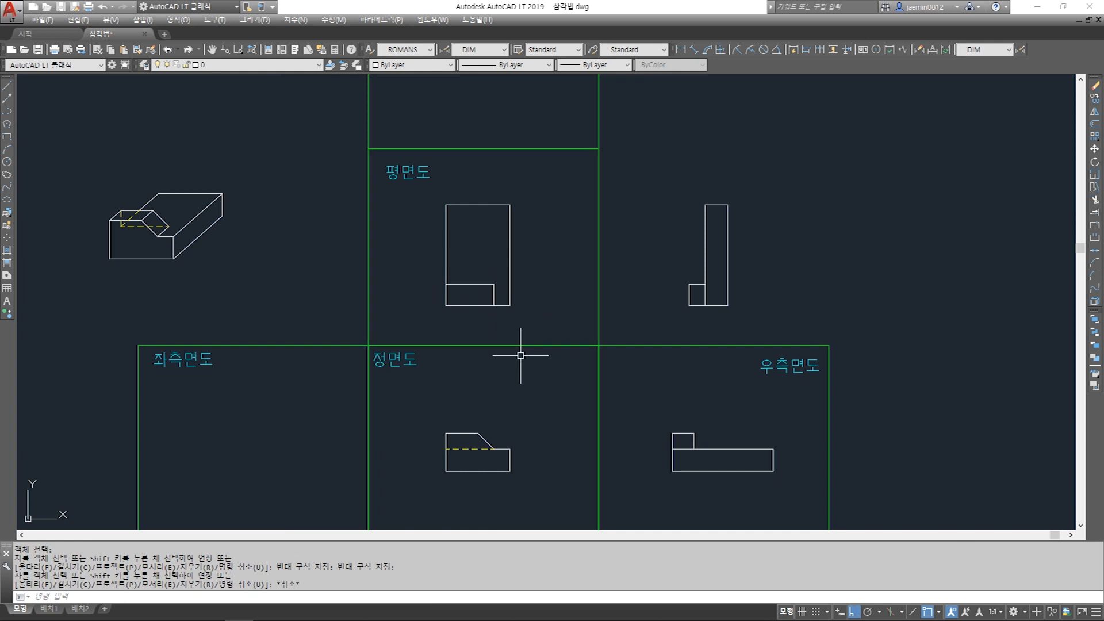
{"action": "scroll", "coordinate": [523, 355], "scroll_direction": "down", "scroll_amount": 3}
{"action": "scroll", "coordinate": [317, 192], "scroll_direction": "up", "scroll_amount": 5}
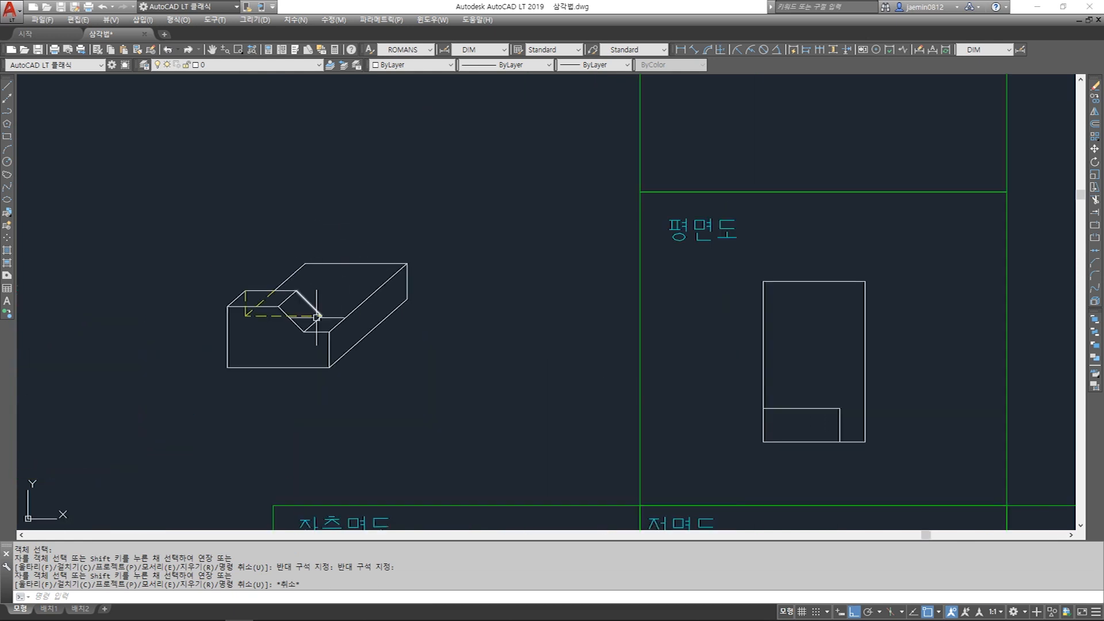
{"action": "left_click", "coordinate": [299, 269]}
{"action": "left_click", "coordinate": [327, 264]}
{"action": "left_click", "coordinate": [367, 292]}
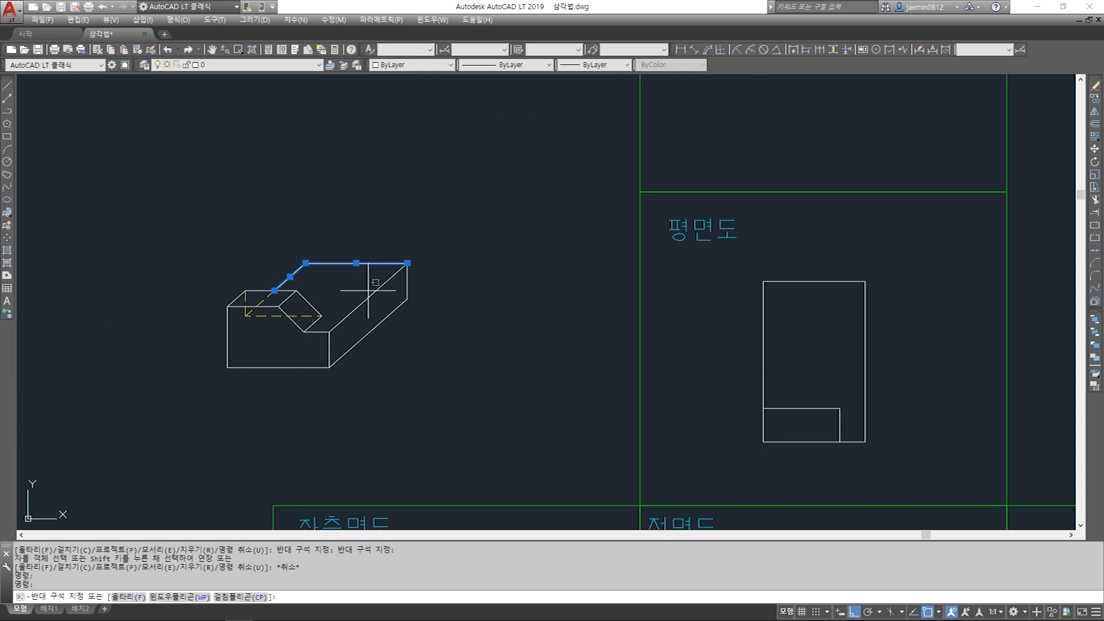
{"action": "left_click", "coordinate": [357, 304]}
{"action": "left_click", "coordinate": [312, 332]}
{"action": "left_click", "coordinate": [295, 323]}
{"action": "left_click", "coordinate": [309, 327]}
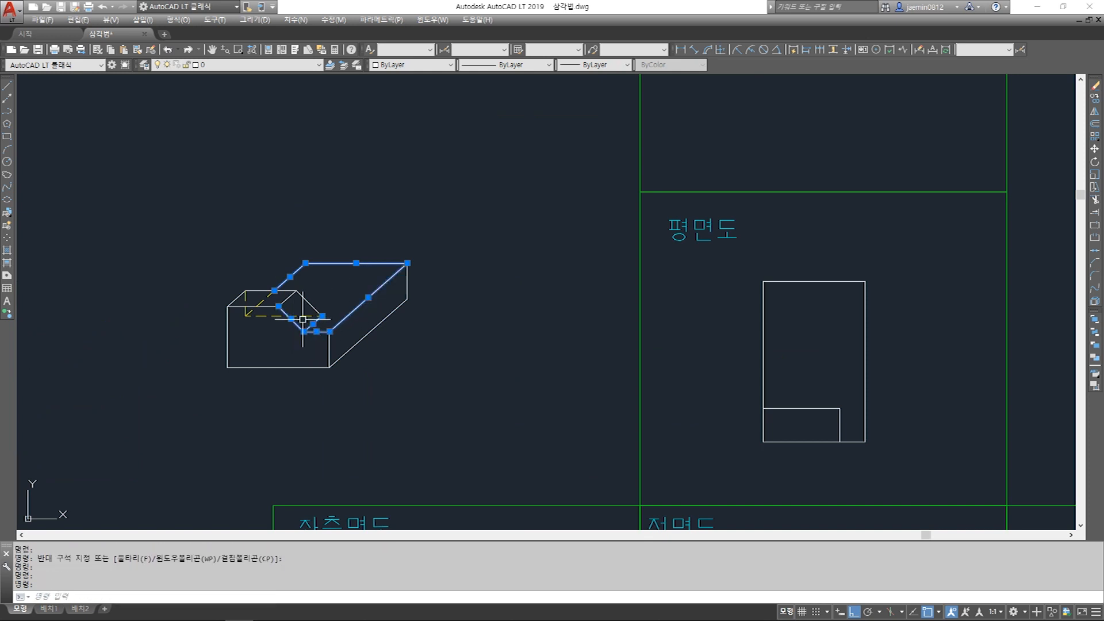
- Highlight the pictorial solid's raised step edges as well, compare them with the top view, and clear the selection
{"action": "left_click", "coordinate": [211, 257]}
{"action": "left_click", "coordinate": [344, 331]}
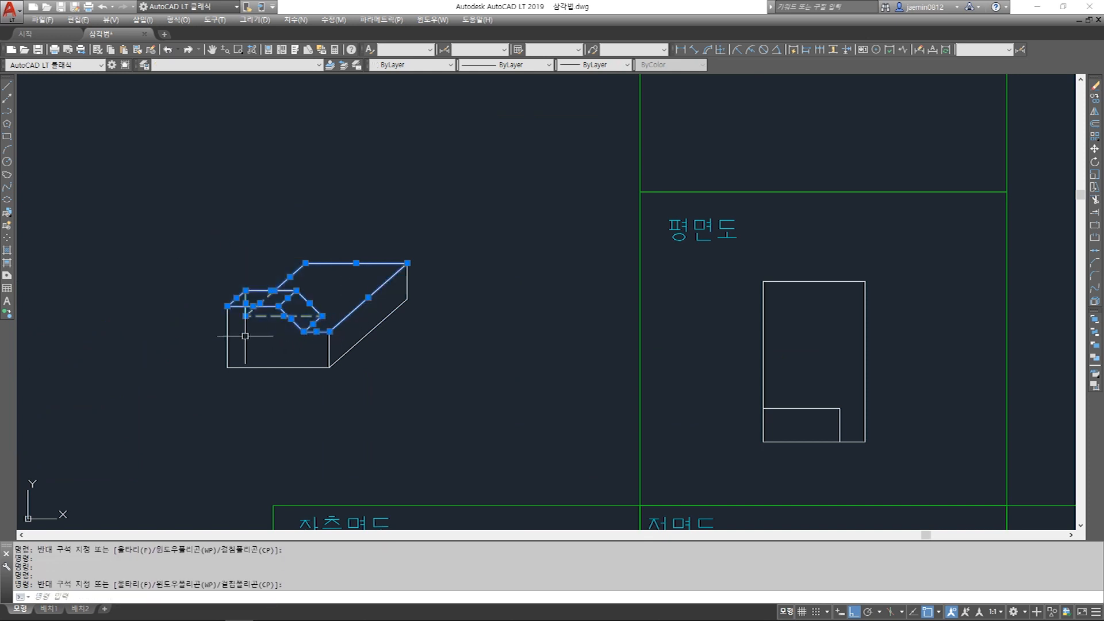
{"action": "scroll", "coordinate": [254, 320], "scroll_direction": "up", "scroll_amount": 2}
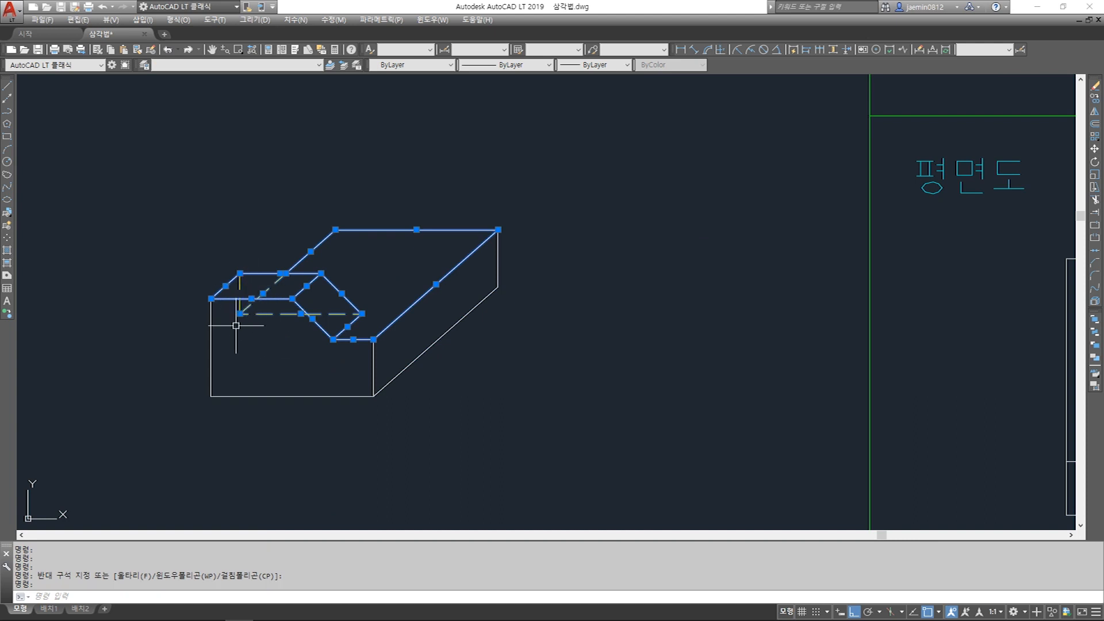
{"action": "scroll", "coordinate": [273, 313], "scroll_direction": "down", "scroll_amount": 2}
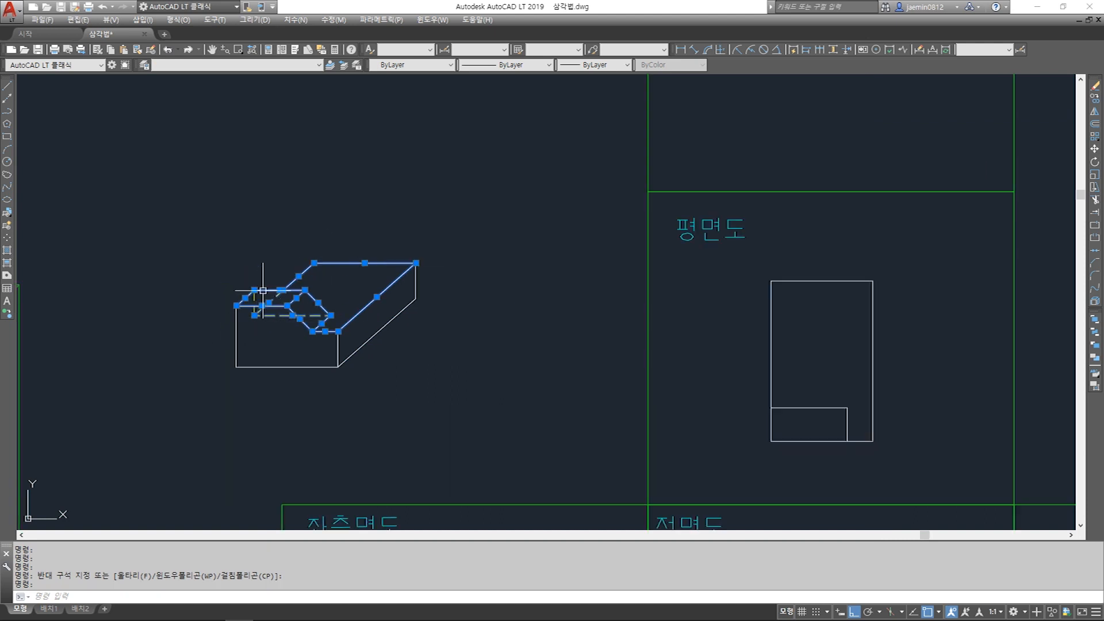
{"action": "mouse_move", "coordinate": [745, 410]}
{"action": "middle_mouse_down"}
{"action": "mouse_move", "coordinate": [630, 336]}
{"action": "mouse_move", "coordinate": [672, 334]}
{"action": "mouse_move", "coordinate": [603, 416]}
{"action": "middle_mouse_up"}
{"action": "scroll", "coordinate": [662, 289], "scroll_direction": "down", "scroll_amount": 6}
{"action": "scroll", "coordinate": [672, 335], "scroll_direction": "up", "scroll_amount": 6}
{"action": "key", "text": "Escape"}
{"action": "type", "text": "l"}
{"action": "key", "text": "space"}
{"action": "left_click", "coordinate": [638, 378]}
{"action": "key", "text": "Escape"}
{"action": "type", "text": "l"}
{"action": "key", "text": "space"}
{"action": "left_click", "coordinate": [615, 353]}
{"action": "left_click", "coordinate": [590, 182]}
{"action": "key", "text": "Escape"}
{"action": "key", "text": "Escape"}
{"action": "type", "text": "e"}
{"action": "left_click", "coordinate": [614, 303]}
{"action": "left_click", "coordinate": [551, 328]}
{"action": "key", "text": "space"}
{"action": "key", "text": "Escape"}
- Draw a vertical line from the top corner of the front view's slope into the top view's step and trim the part below the top view
{"action": "type", "text": "l"}
{"action": "left_click", "coordinate": [602, 415]}
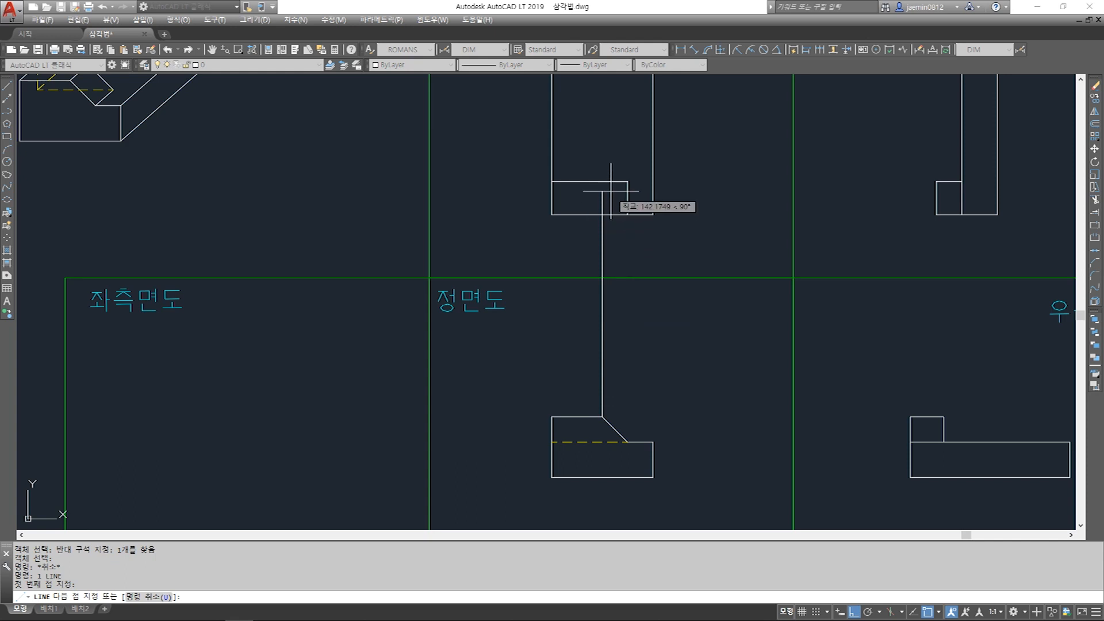
{"action": "key", "text": "Escape"}
{"action": "type", "text": "tr"}
{"action": "left_click", "coordinate": [613, 214]}
{"action": "key", "text": "space"}
{"action": "left_click", "coordinate": [586, 245]}
{"action": "left_click", "coordinate": [637, 263]}
{"action": "key", "text": "Escape"}
{"action": "middle_click_drag", "start_coordinate": [234, 123], "coordinate": [251, 123]}
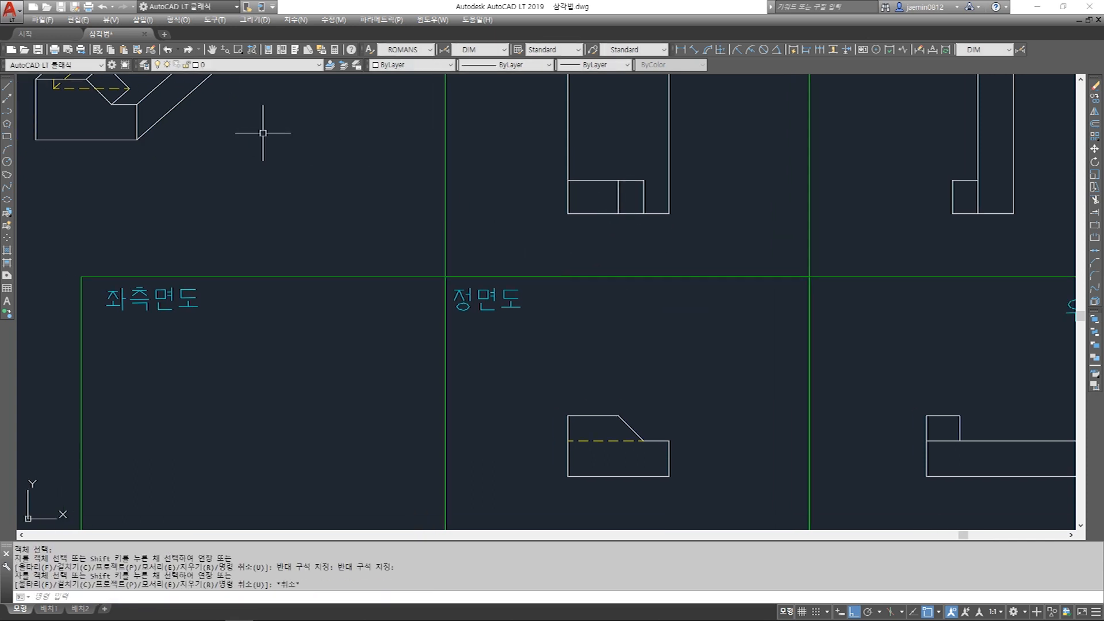
- Examine the slope's edges in the pictorial solid and relate them to the finished views
{"action": "scroll", "coordinate": [325, 260], "scroll_direction": "down", "scroll_amount": 4}
{"action": "key", "text": "Escape"}
{"action": "left_click", "coordinate": [869, 387]}
{"action": "left_click", "coordinate": [850, 398]}
{"action": "middle_click_drag", "start_coordinate": [849, 397], "coordinate": [796, 363]}
{"action": "key", "text": "Escape"}
{"action": "scroll", "coordinate": [315, 262], "scroll_direction": "up", "scroll_amount": 2}
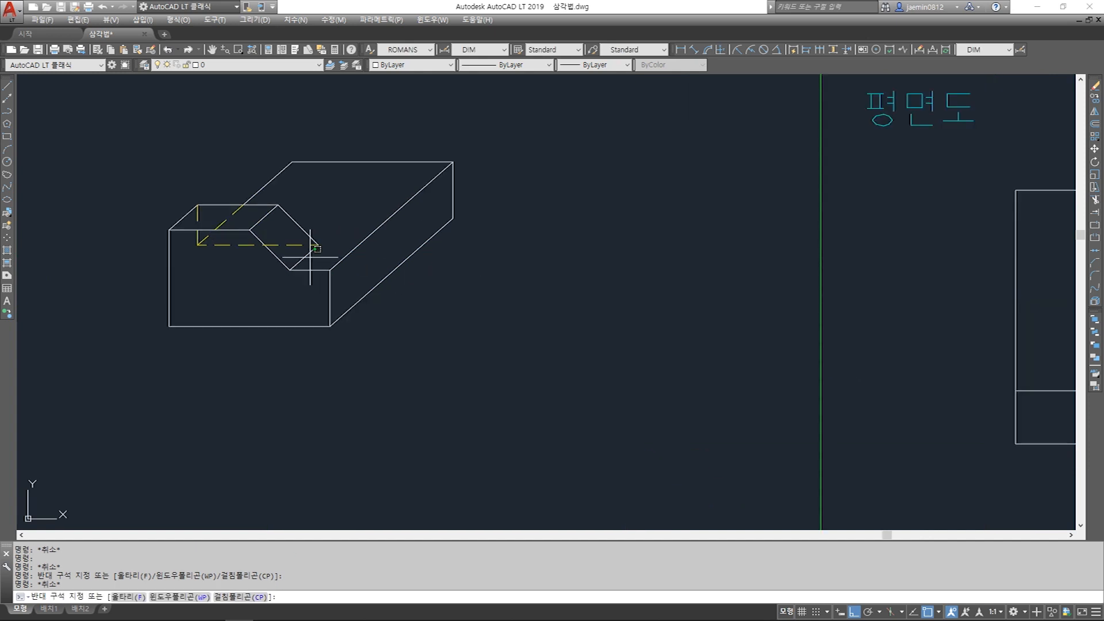
{"action": "left_click", "coordinate": [306, 248]}
{"action": "scroll", "coordinate": [307, 248], "scroll_direction": "down", "scroll_amount": 1}
{"action": "scroll", "coordinate": [821, 352], "scroll_direction": "up", "scroll_amount": 2}
{"action": "left_click", "coordinate": [852, 345]}
{"action": "left_click", "coordinate": [806, 364]}
{"action": "key", "text": "Escape"}
- Move the pictorial solid with Ortho off into the space above the left side view panel, beside the top view panel
{"action": "scroll", "coordinate": [816, 349], "scroll_direction": "down", "scroll_amount": 4}
{"action": "type", "text": "m"}
{"action": "key", "text": "space"}
{"action": "left_click", "coordinate": [589, 252]}
{"action": "left_click", "coordinate": [600, 280]}
{"action": "left_click", "coordinate": [586, 269]}
{"action": "left_click", "coordinate": [690, 353]}
{"action": "left_click", "coordinate": [574, 262]}
{"action": "left_click", "coordinate": [670, 344]}
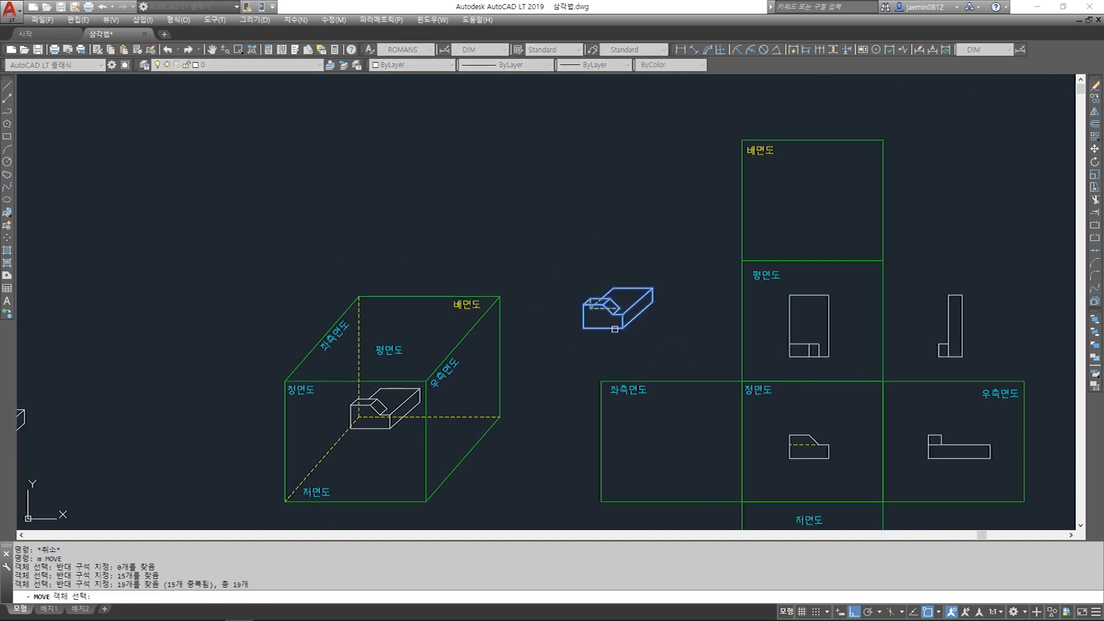
{"action": "key", "text": "space"}
{"action": "left_click", "coordinate": [604, 329]}
{"action": "middle_click_drag", "start_coordinate": [620, 329], "coordinate": [525, 325]}
{"action": "key", "text": "F8"}
{"action": "scroll", "coordinate": [586, 338], "scroll_direction": "up", "scroll_amount": 2}
{"action": "left_click", "coordinate": [577, 343]}
{"action": "key", "text": "Escape"}
- Erase the rotated side view beside the top view panel
{"action": "middle_click_drag", "start_coordinate": [634, 347], "coordinate": [437, 286]}
{"action": "scroll", "coordinate": [481, 270], "scroll_direction": "up", "scroll_amount": 2}
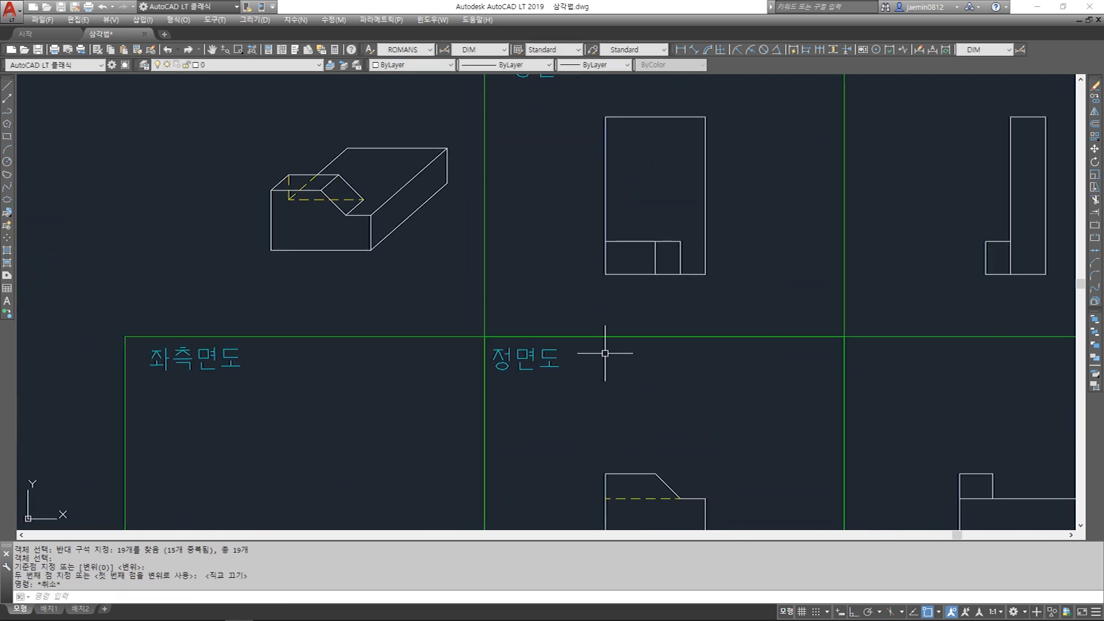
{"action": "scroll", "coordinate": [593, 305], "scroll_direction": "down", "scroll_amount": 4}
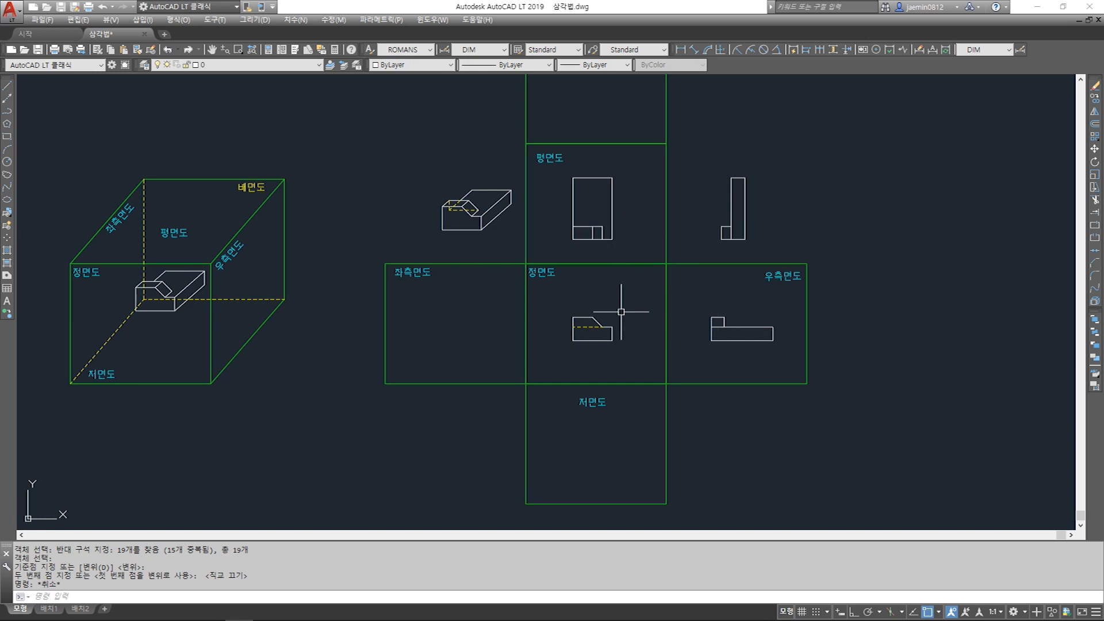
{"action": "scroll", "coordinate": [446, 187], "scroll_direction": "up", "scroll_amount": 2}
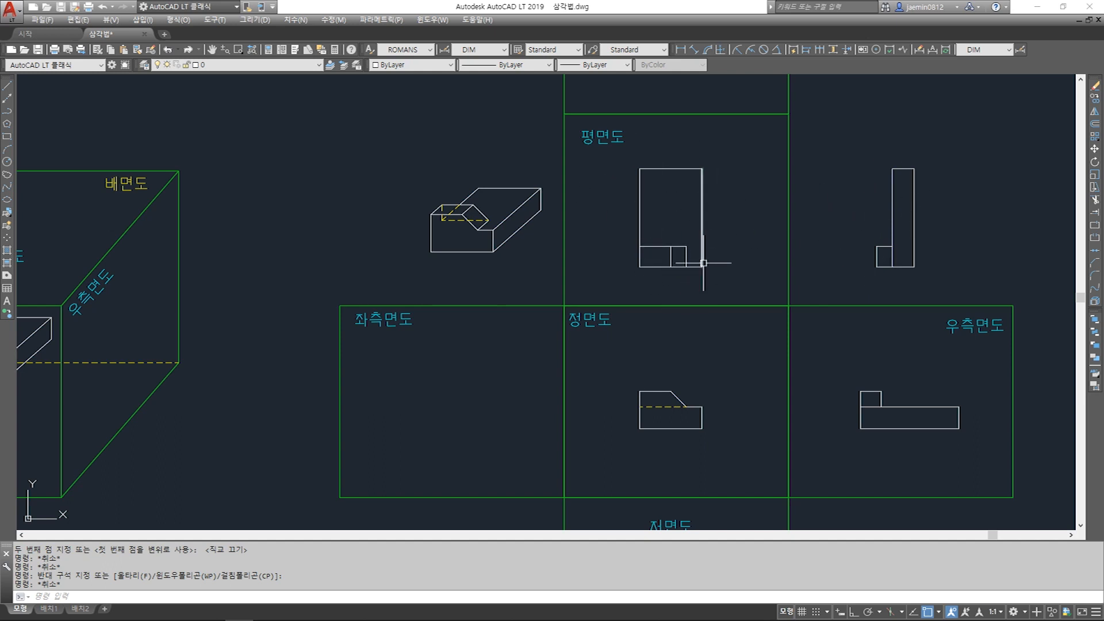
{"action": "type", "text": "e"}
{"action": "key", "text": "Return"}
{"action": "left_click", "coordinate": [859, 149]}
{"action": "left_click", "coordinate": [918, 207]}
{"action": "key", "text": "Return"}
{"action": "key", "text": "Escape"}
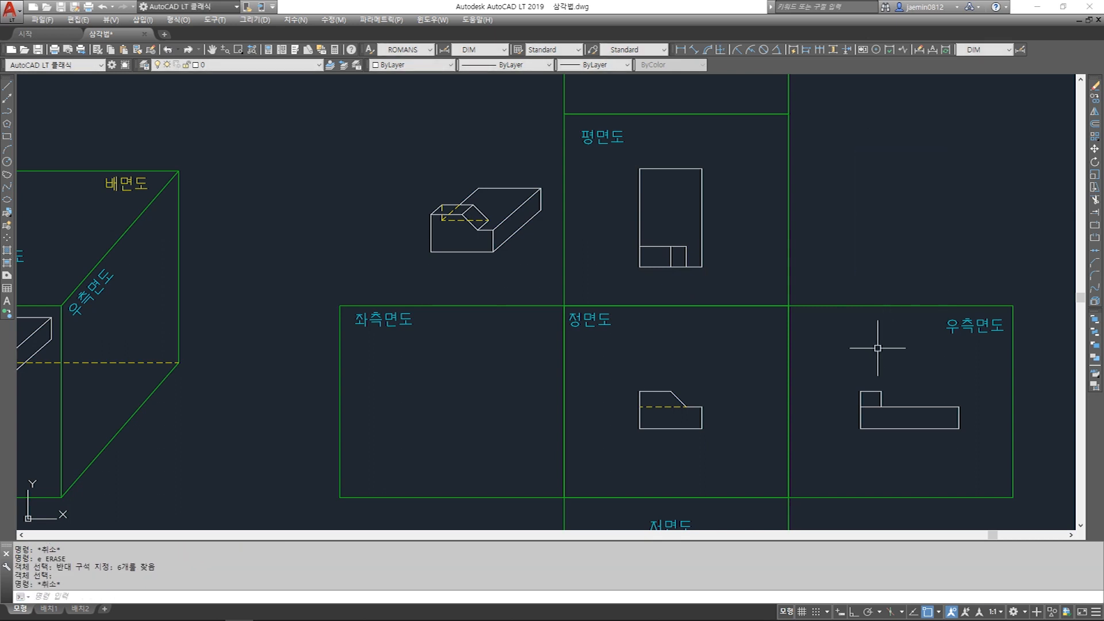
- Copy the right side view straight up with Ortho on into the space beside the top view panel
{"action": "type", "text": "cc"}
{"action": "key", "text": "Return"}
{"action": "left_click", "coordinate": [850, 374]}
{"action": "left_click", "coordinate": [986, 446]}
{"action": "key", "text": "Return"}
{"action": "left_click", "coordinate": [910, 429]}
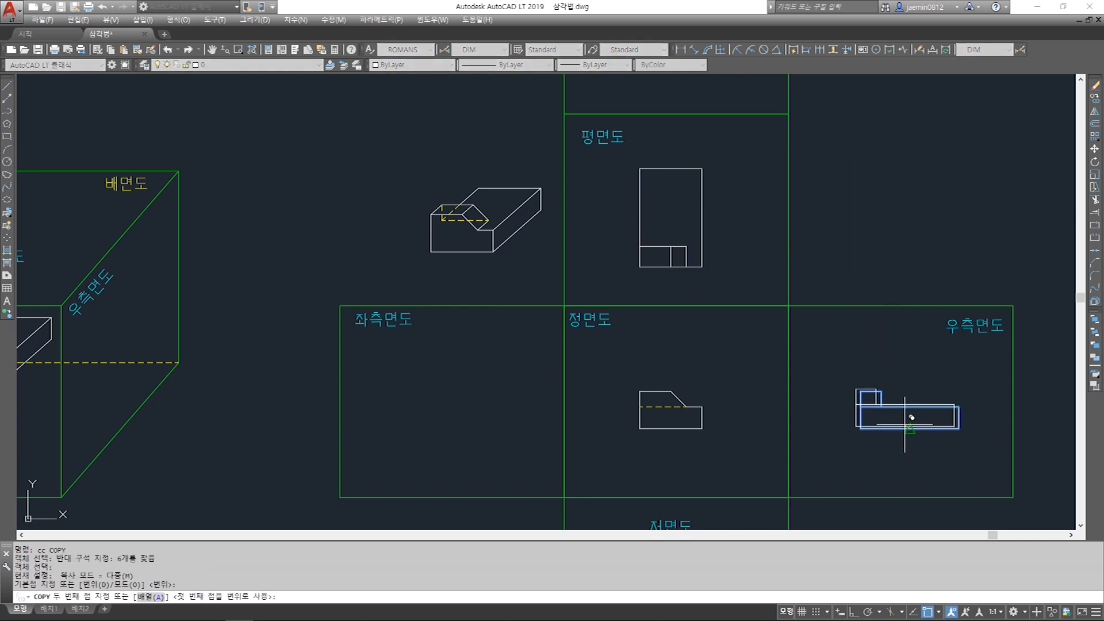
{"action": "key", "text": "F8"}
{"action": "left_click", "coordinate": [915, 242]}
{"action": "key", "text": "Escape"}
- Rotate the copied side view 90° about the midpoint of its bottom edge
{"action": "middle_click_drag", "start_coordinate": [904, 263], "coordinate": [878, 271]}
{"action": "type", "text": "4"}
{"action": "key", "text": "space"}
{"action": "left_click", "coordinate": [936, 183]}
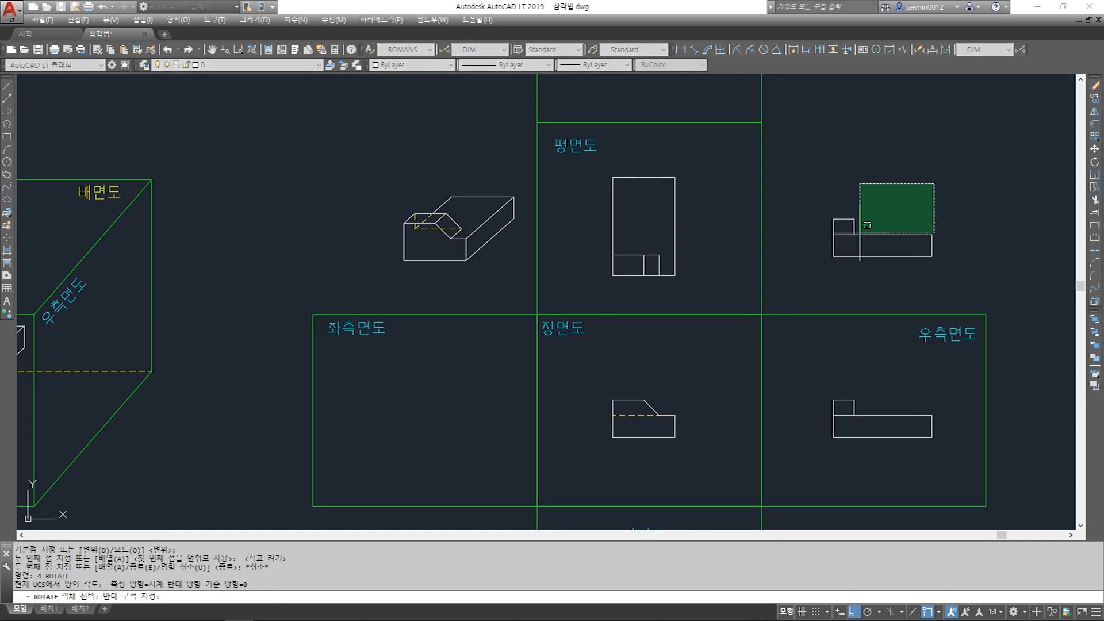
{"action": "left_click", "coordinate": [823, 264]}
{"action": "left_click", "coordinate": [799, 175]}
{"action": "left_click", "coordinate": [944, 278]}
{"action": "key", "text": "space"}
{"action": "left_click", "coordinate": [883, 257]}
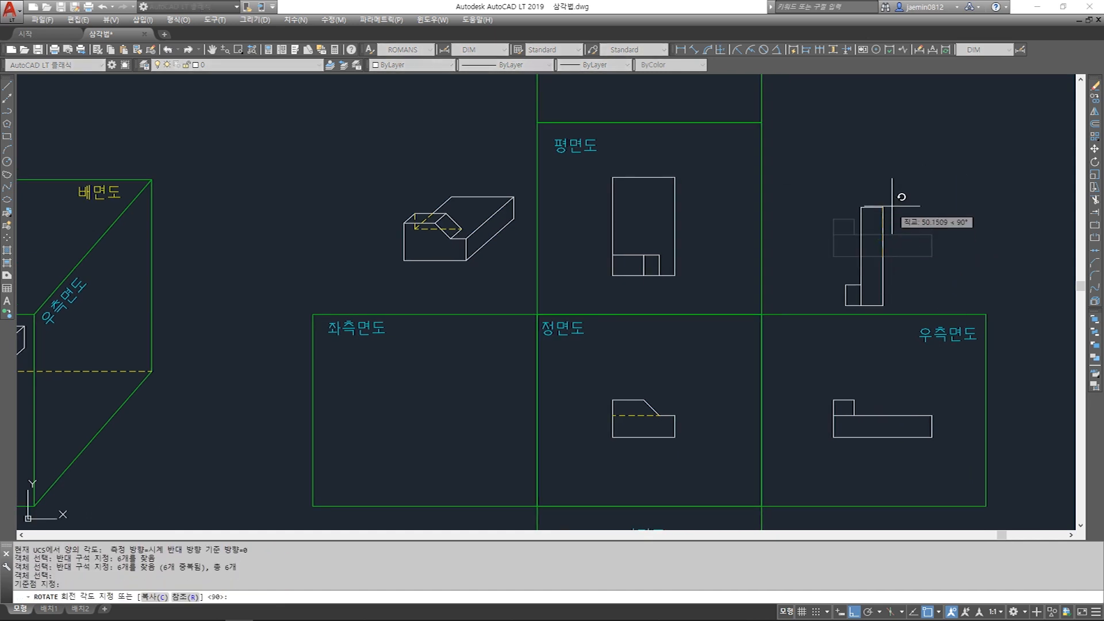
{"action": "key", "text": "Escape"}
- Move the rotated side view slightly upward so it sits beside the top view
{"action": "type", "text": "m"}
{"action": "key", "text": "space"}
{"action": "left_click", "coordinate": [822, 167]}
{"action": "left_click", "coordinate": [920, 328]}
{"action": "key", "text": "space"}
{"action": "left_click", "coordinate": [919, 266]}
{"action": "left_click", "coordinate": [917, 242]}
{"action": "key", "text": "Escape"}
- Draw a horizontal line from the rotated side view's top edge across the top view and move the top view onto it
{"action": "type", "text": "l"}
{"action": "left_click", "coordinate": [862, 183]}
{"action": "left_click", "coordinate": [574, 202]}
{"action": "key", "text": "Escape"}
{"action": "type", "text": "m"}
{"action": "key", "text": "space"}
{"action": "left_click", "coordinate": [604, 161]}
{"action": "left_click", "coordinate": [703, 292]}
{"action": "key", "text": "space"}
{"action": "left_click", "coordinate": [675, 178]}
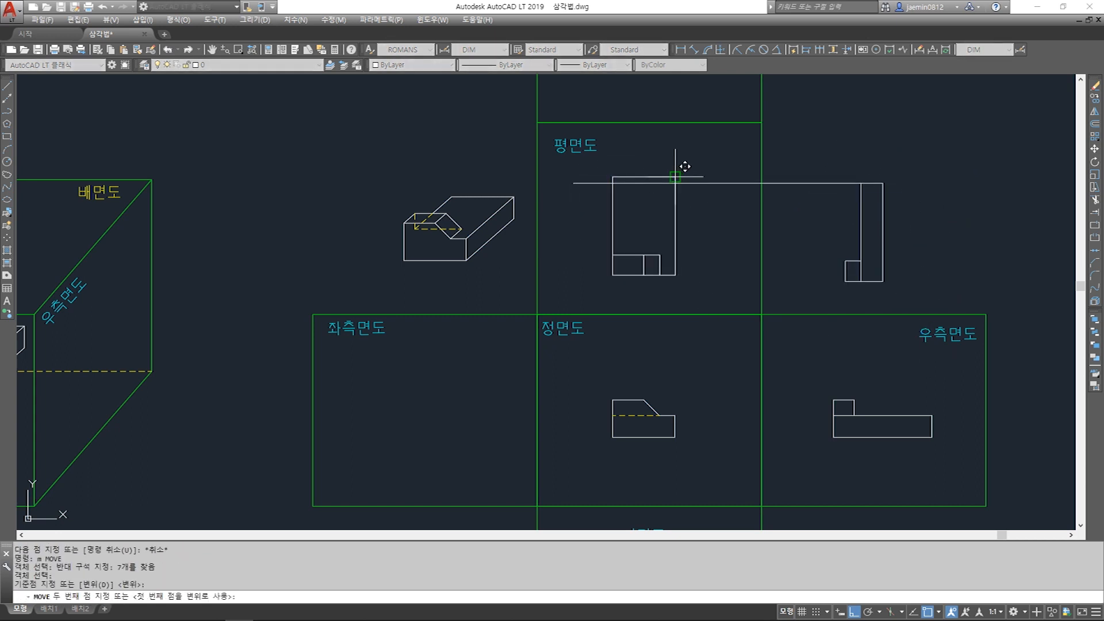
{"action": "left_click", "coordinate": [671, 183]}
- Draw horizontal projection lines from the rotated side view's step corner and bottom edge across the top view
{"action": "type", "text": "l"}
{"action": "left_click", "coordinate": [860, 261]}
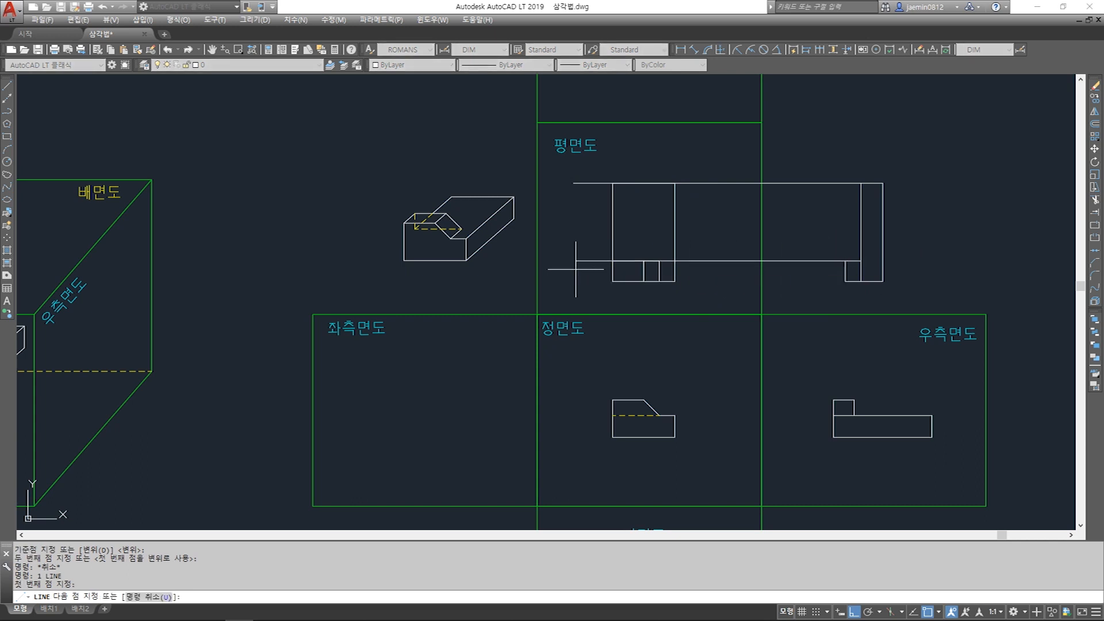
{"action": "left_click", "coordinate": [576, 260]}
{"action": "key", "text": "Escape"}
{"action": "key", "text": "space"}
{"action": "left_click", "coordinate": [846, 282]}
{"action": "left_click", "coordinate": [573, 295]}
{"action": "key", "text": "Escape"}
- Draw four vertical projection lines from the front view's upper corners and slope ends up through the top view
{"action": "type", "text": "l"}
{"action": "left_click", "coordinate": [612, 401]}
{"action": "left_click", "coordinate": [665, 147]}
{"action": "key", "text": "Escape"}
{"action": "key", "text": "space"}
{"action": "left_click", "coordinate": [643, 400]}
{"action": "left_click", "coordinate": [643, 145]}
{"action": "key", "text": "Escape"}
{"action": "key", "text": "space"}
{"action": "left_click", "coordinate": [660, 415]}
{"action": "left_click", "coordinate": [659, 157]}
{"action": "key", "text": "Escape"}
{"action": "key", "text": "space"}
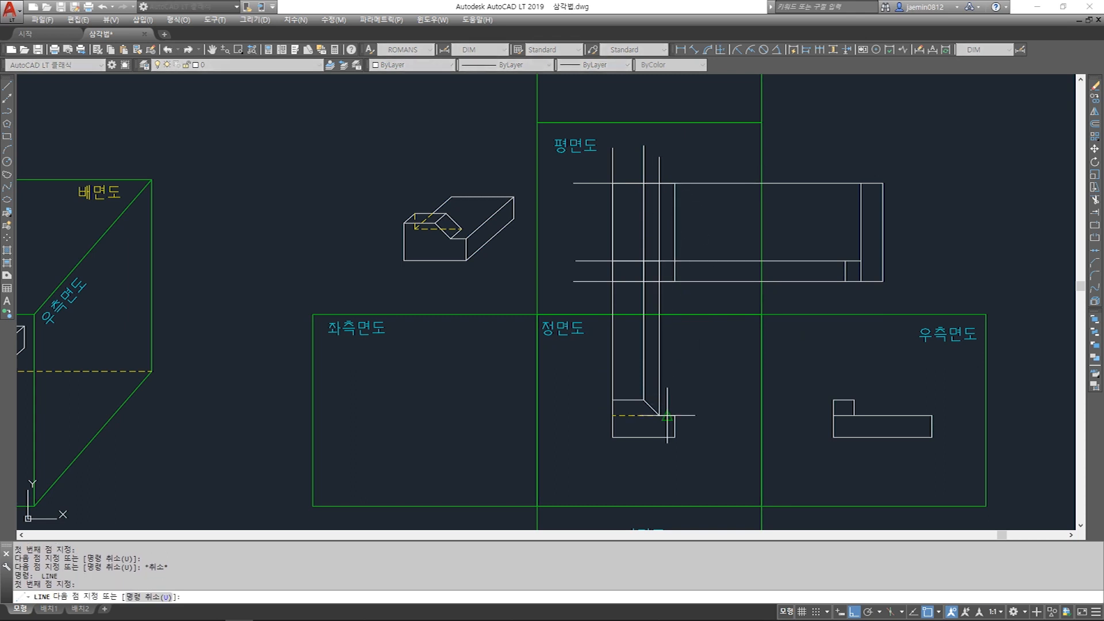
{"action": "left_click", "coordinate": [674, 415]}
{"action": "left_click", "coordinate": [674, 146]}
{"action": "key", "text": "Escape"}
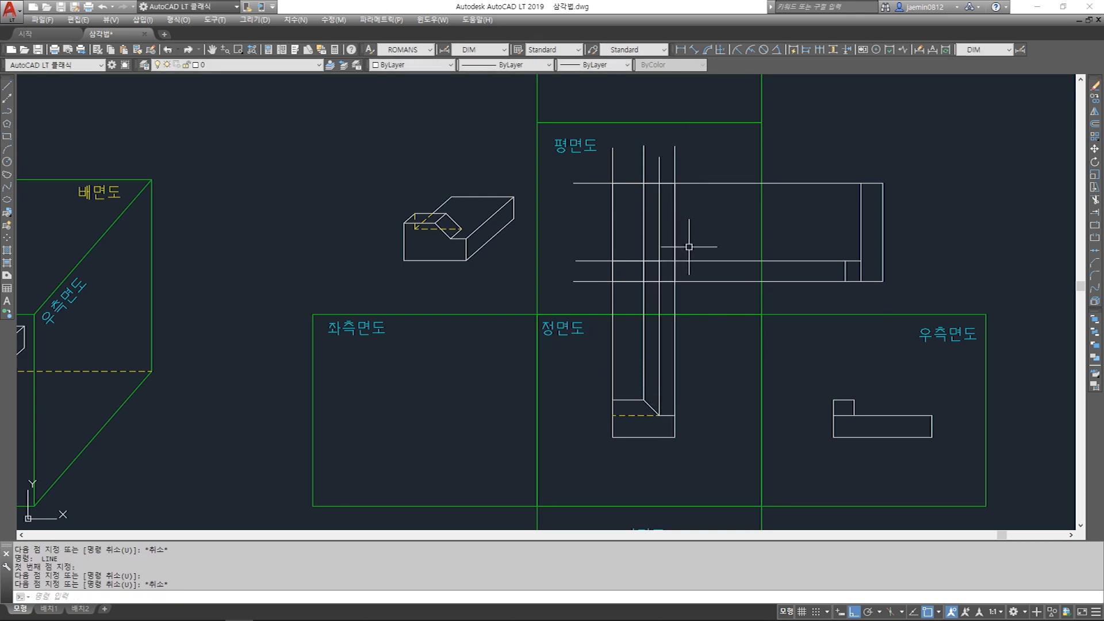
- Erase all projection lines around the top view and the rotated side view beside it
{"action": "key", "text": "Escape"}
{"action": "type", "text": "e"}
{"action": "left_click", "coordinate": [727, 160]}
{"action": "left_click", "coordinate": [695, 299]}
{"action": "key", "text": "space"}
{"action": "left_click", "coordinate": [693, 298]}
{"action": "left_click", "coordinate": [593, 322]}
{"action": "key", "text": "space"}
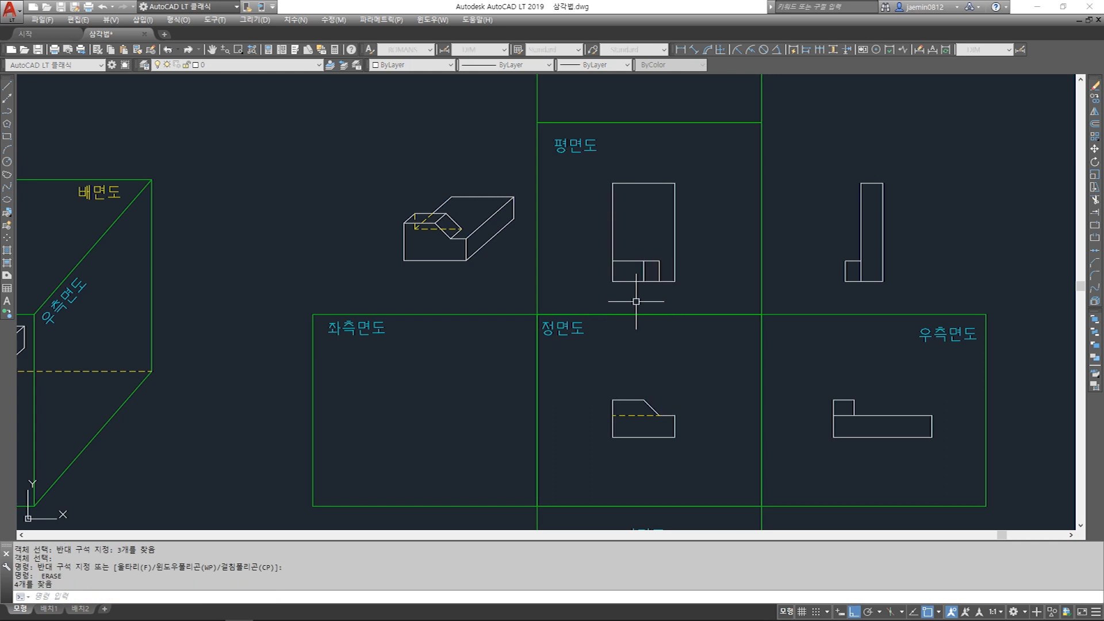
{"action": "left_click", "coordinate": [805, 164]}
{"action": "left_click", "coordinate": [919, 285]}
{"action": "key", "text": "Delete"}
- Mirror the right side view into the left side view panel about the vertical line through the front view's bottom midpoint, keeping the original
{"action": "middle_click_drag", "start_coordinate": [649, 233], "coordinate": [653, 299]}
{"action": "scroll", "coordinate": [654, 300], "scroll_direction": "down", "scroll_amount": 4}
{"action": "scroll", "coordinate": [655, 316], "scroll_direction": "up", "scroll_amount": 4}
{"action": "scroll", "coordinate": [656, 315], "scroll_direction": "down", "scroll_amount": 4}
{"action": "scroll", "coordinate": [493, 338], "scroll_direction": "up", "scroll_amount": 3}
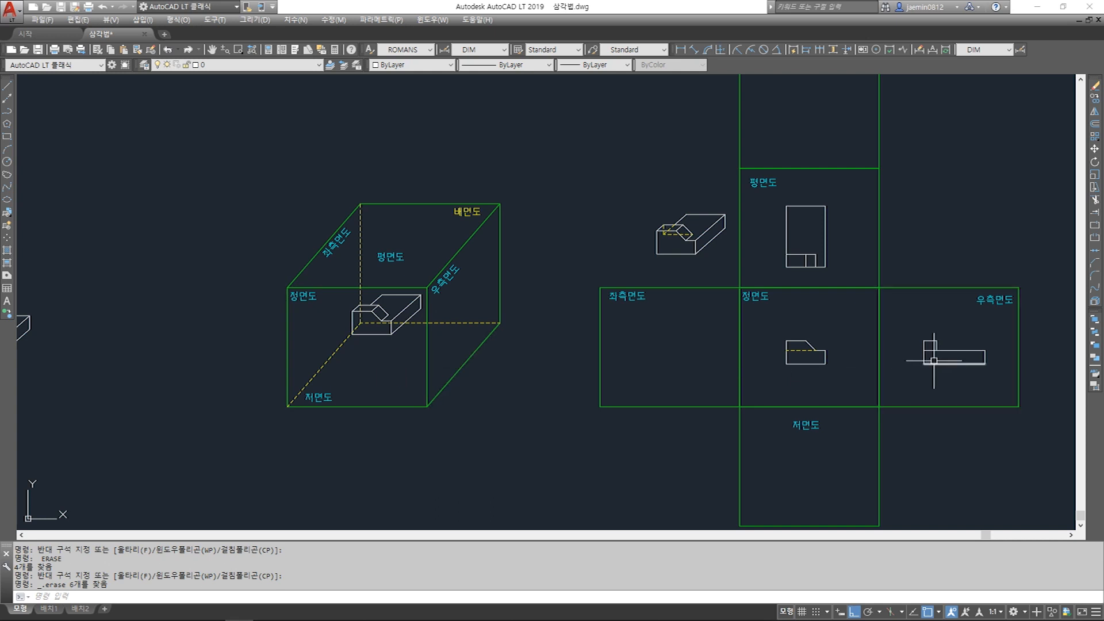
{"action": "scroll", "coordinate": [949, 357], "scroll_direction": "up", "scroll_amount": 4}
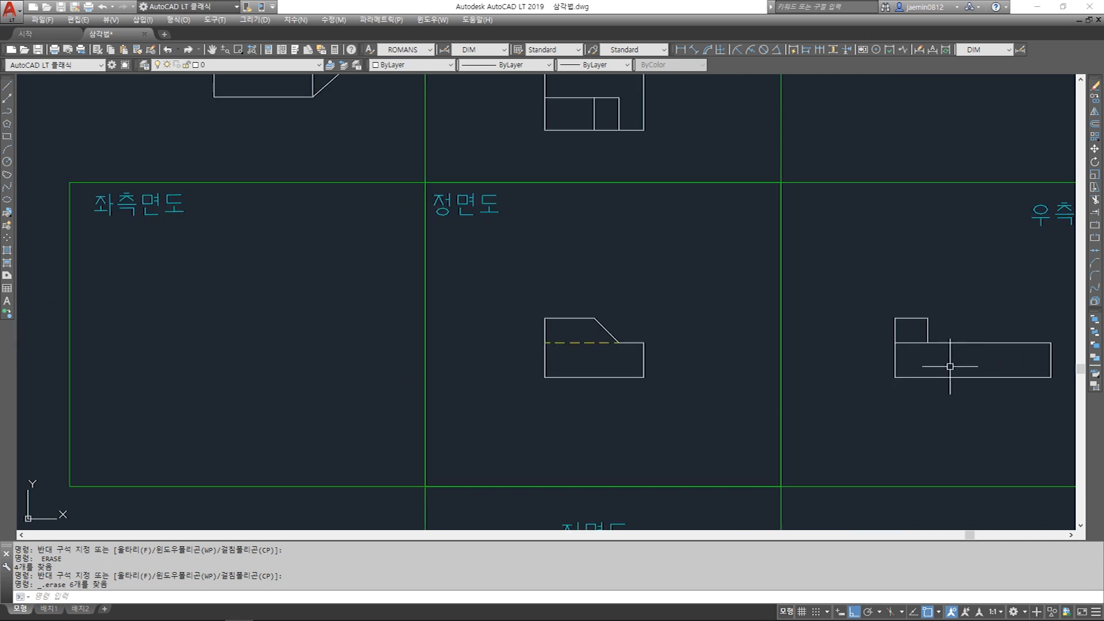
{"action": "middle_click_drag", "start_coordinate": [934, 364], "coordinate": [886, 350]}
{"action": "type", "text": "3"}
{"action": "key", "text": "space"}
{"action": "left_click", "coordinate": [836, 271]}
{"action": "left_click", "coordinate": [1016, 380]}
{"action": "key", "text": "space"}
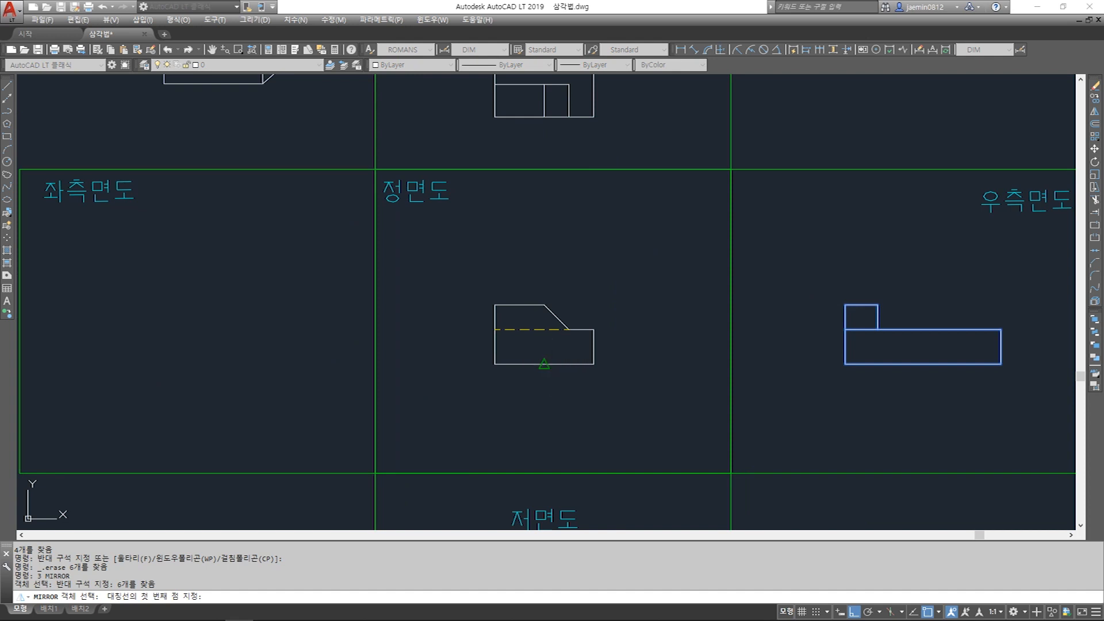
{"action": "left_click", "coordinate": [549, 365]}
{"action": "left_click", "coordinate": [549, 413]}
{"action": "key", "text": "space"}
{"action": "key", "text": "Escape"}
- Trim the horizontal edge beneath the small step in the left side view, using the step's vertical edge as cutting edge
{"action": "middle_click_drag", "start_coordinate": [270, 353], "coordinate": [446, 346]}
{"action": "scroll", "coordinate": [403, 313], "scroll_direction": "up", "scroll_amount": 4}
{"action": "type", "text": "tr"}
{"action": "left_click", "coordinate": [398, 311]}
{"action": "left_click", "coordinate": [330, 305]}
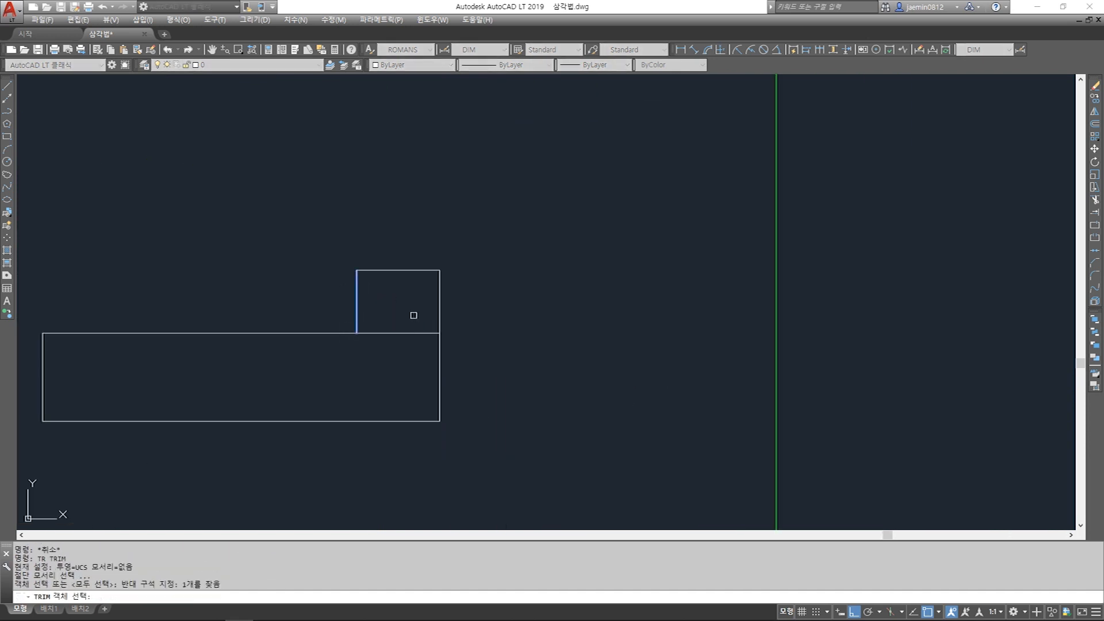
{"action": "key", "text": "space"}
{"action": "left_click", "coordinate": [406, 320]}
{"action": "left_click", "coordinate": [380, 343]}
{"action": "key", "text": "Escape"}
{"action": "type", "text": "l"}
{"action": "left_click", "coordinate": [357, 333]}
{"action": "left_click", "coordinate": [439, 340]}
{"action": "key", "text": "Escape"}
{"action": "type", "text": "e"}
{"action": "left_click", "coordinate": [411, 334]}
{"action": "left_click", "coordinate": [383, 356]}
{"action": "key", "text": "space"}
- Draw a line along the small step's base in the left side view and put it on layer 002
{"action": "type", "text": "l"}
{"action": "left_click", "coordinate": [357, 334]}
{"action": "left_click", "coordinate": [440, 333]}
{"action": "key", "text": "Escape"}
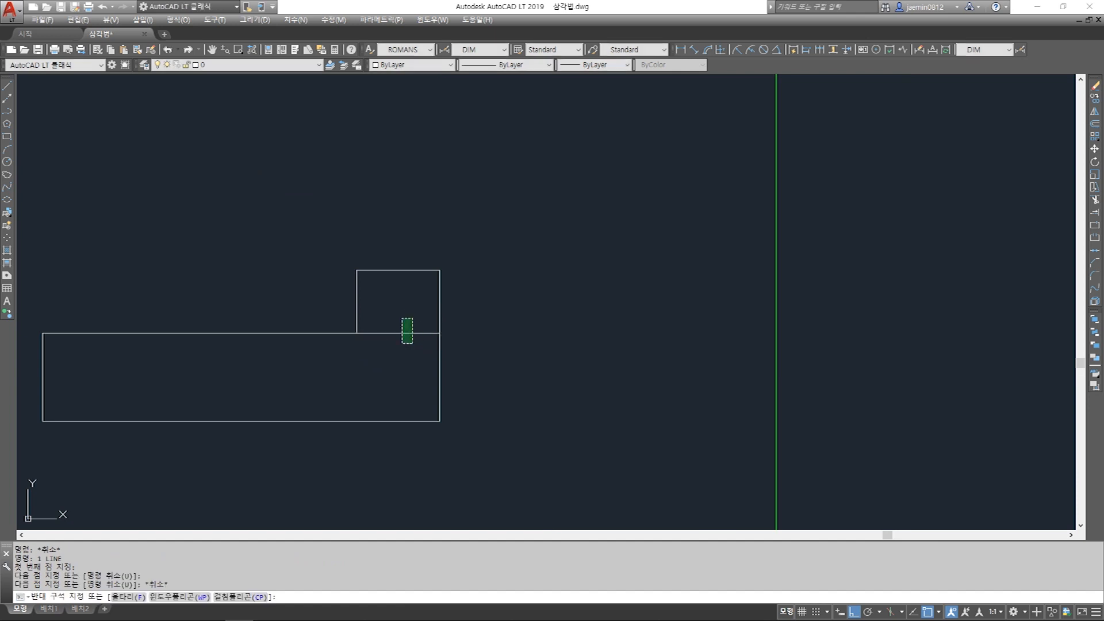
{"action": "left_click", "coordinate": [406, 333]}
{"action": "left_click", "coordinate": [252, 65]}
{"action": "left_click", "coordinate": [241, 97]}
{"action": "key", "text": "Escape"}
{"action": "scroll", "coordinate": [411, 233], "scroll_direction": "down", "scroll_amount": 6}
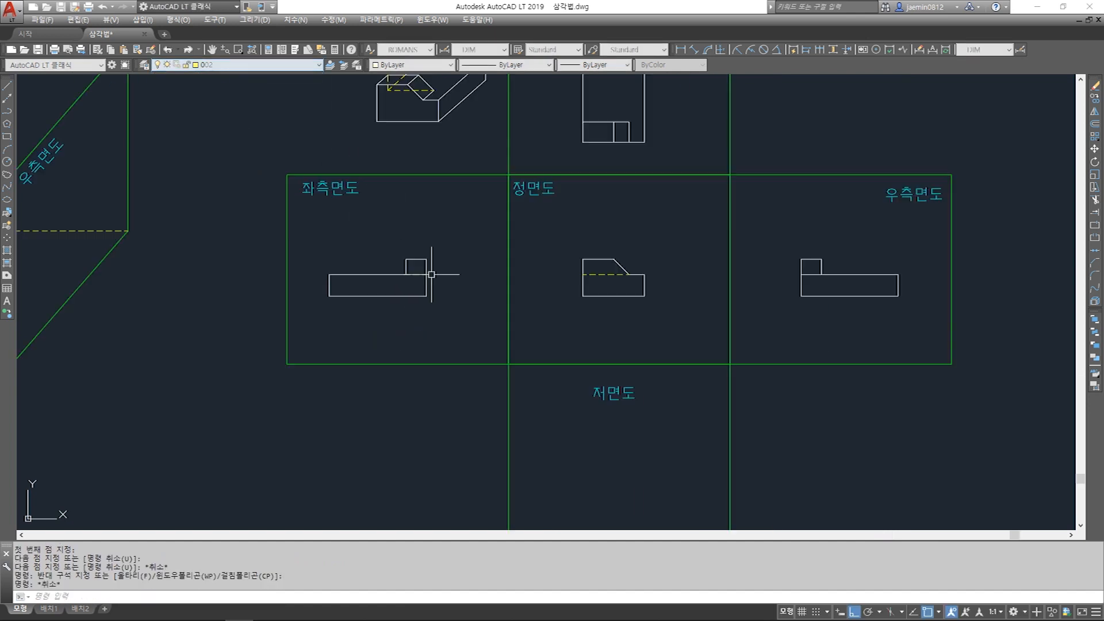
- Examine the pictorial solid inside the projection box, checking the slope's lower edge against the left side view
{"action": "scroll", "coordinate": [412, 284], "scroll_direction": "up", "scroll_amount": 6}
{"action": "scroll", "coordinate": [460, 261], "scroll_direction": "down", "scroll_amount": 4}
{"action": "scroll", "coordinate": [715, 276], "scroll_direction": "down", "scroll_amount": 2}
{"action": "scroll", "coordinate": [748, 265], "scroll_direction": "up", "scroll_amount": 6}
{"action": "scroll", "coordinate": [748, 265], "scroll_direction": "down", "scroll_amount": 5}
{"action": "scroll", "coordinate": [309, 247], "scroll_direction": "up", "scroll_amount": 8}
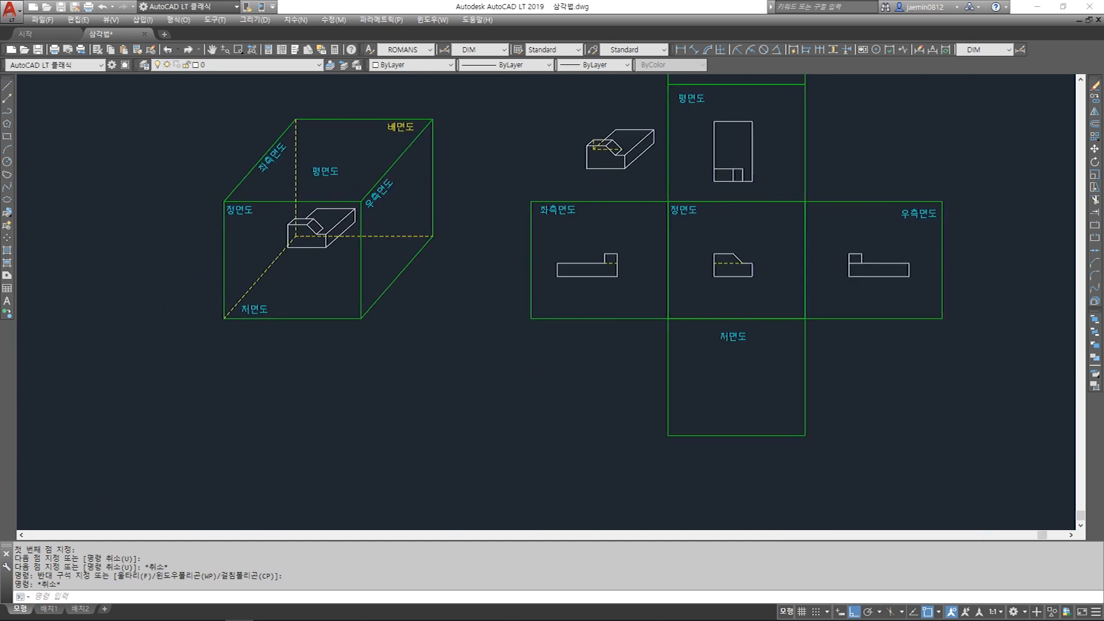
{"action": "scroll", "coordinate": [190, 258], "scroll_direction": "down", "scroll_amount": 5}
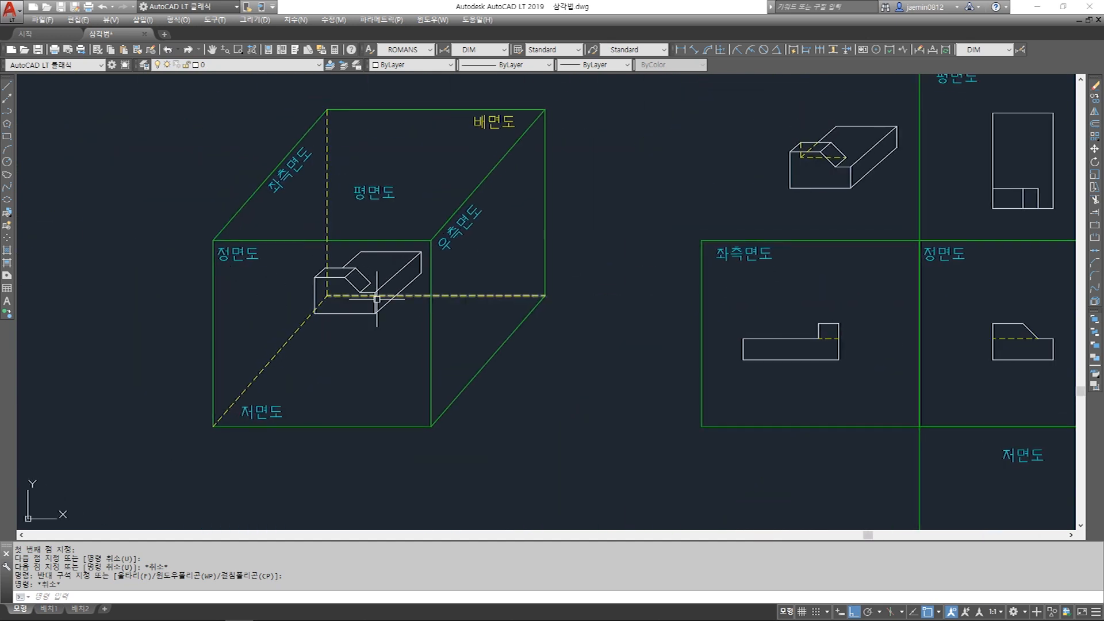
{"action": "scroll", "coordinate": [341, 296], "scroll_direction": "up", "scroll_amount": 5}
{"action": "left_click", "coordinate": [430, 277]}
{"action": "left_click", "coordinate": [419, 286]}
{"action": "left_click", "coordinate": [432, 278]}
{"action": "left_click", "coordinate": [422, 271]}
{"action": "key", "text": "Escape"}
{"action": "scroll", "coordinate": [438, 288], "scroll_direction": "down", "scroll_amount": 5}
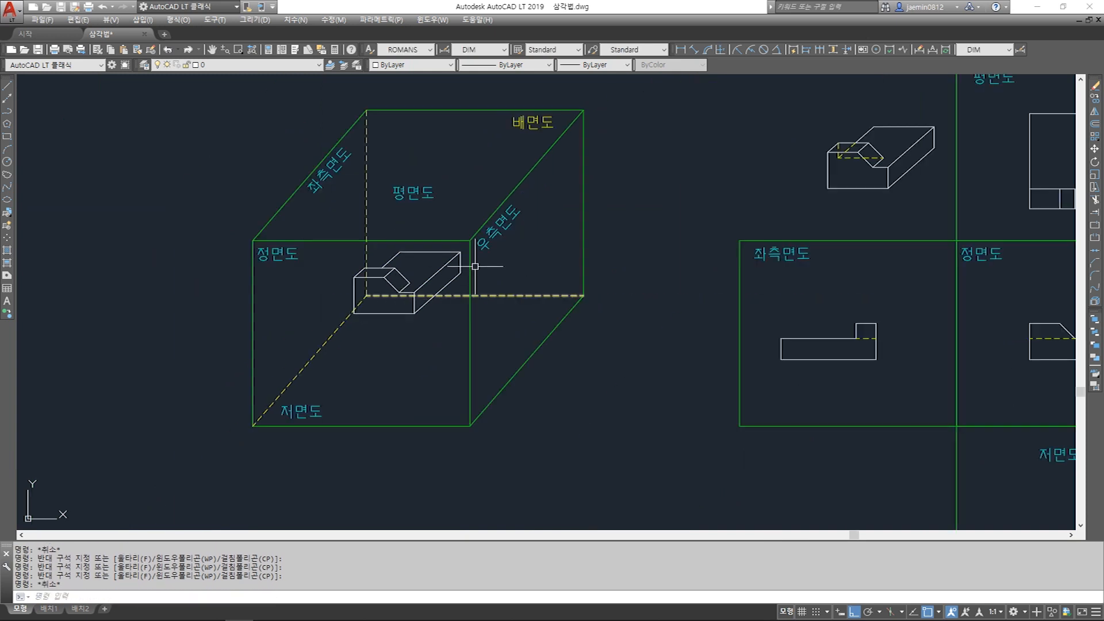
{"action": "scroll", "coordinate": [387, 294], "scroll_direction": "up", "scroll_amount": 5}
{"action": "left_click", "coordinate": [359, 304]}
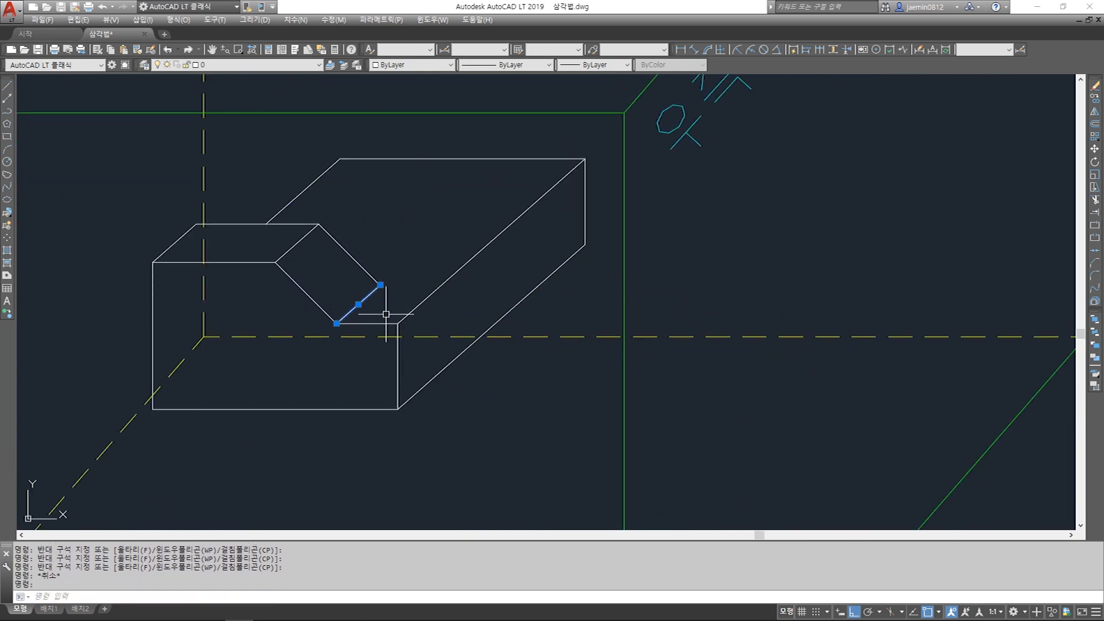
{"action": "scroll", "coordinate": [386, 314], "scroll_direction": "down", "scroll_amount": 5}
{"action": "key", "text": "Escape"}
{"action": "scroll", "coordinate": [365, 320], "scroll_direction": "up", "scroll_amount": 5}
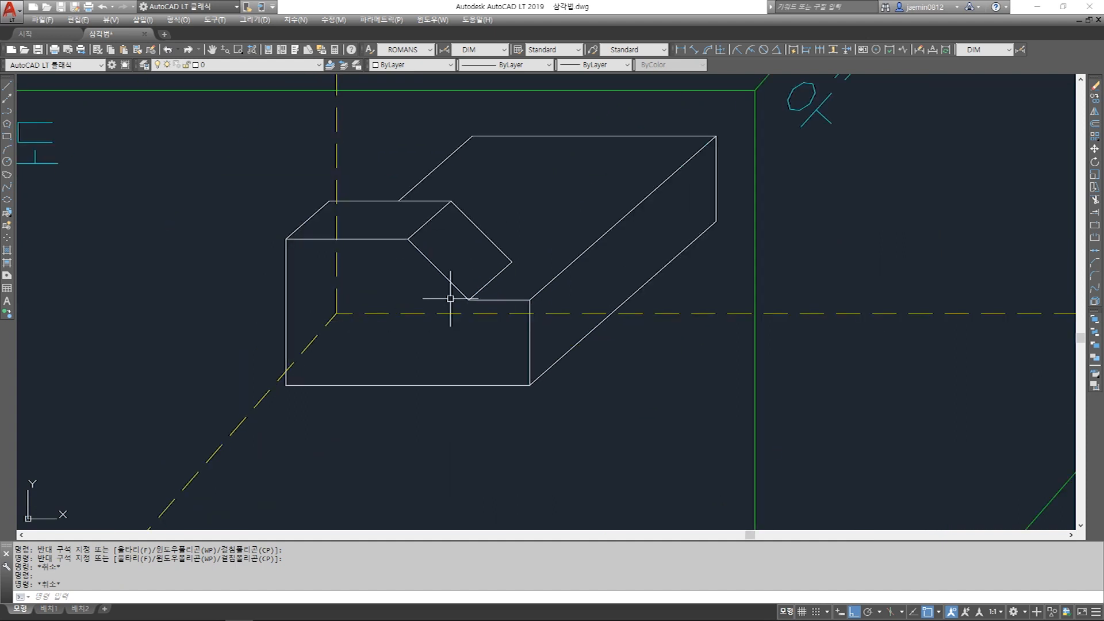
{"action": "left_click", "coordinate": [486, 280]}
{"action": "scroll", "coordinate": [426, 288], "scroll_direction": "down", "scroll_amount": 5}
{"action": "key", "text": "Escape"}
- Inspect the dashed hidden line under the small step in the left side view
{"action": "scroll", "coordinate": [595, 327], "scroll_direction": "up", "scroll_amount": 5}
{"action": "left_click", "coordinate": [590, 296]}
{"action": "left_click", "coordinate": [577, 328]}
{"action": "key", "text": "Escape"}
{"action": "left_click", "coordinate": [591, 308]}
{"action": "left_click", "coordinate": [574, 343]}
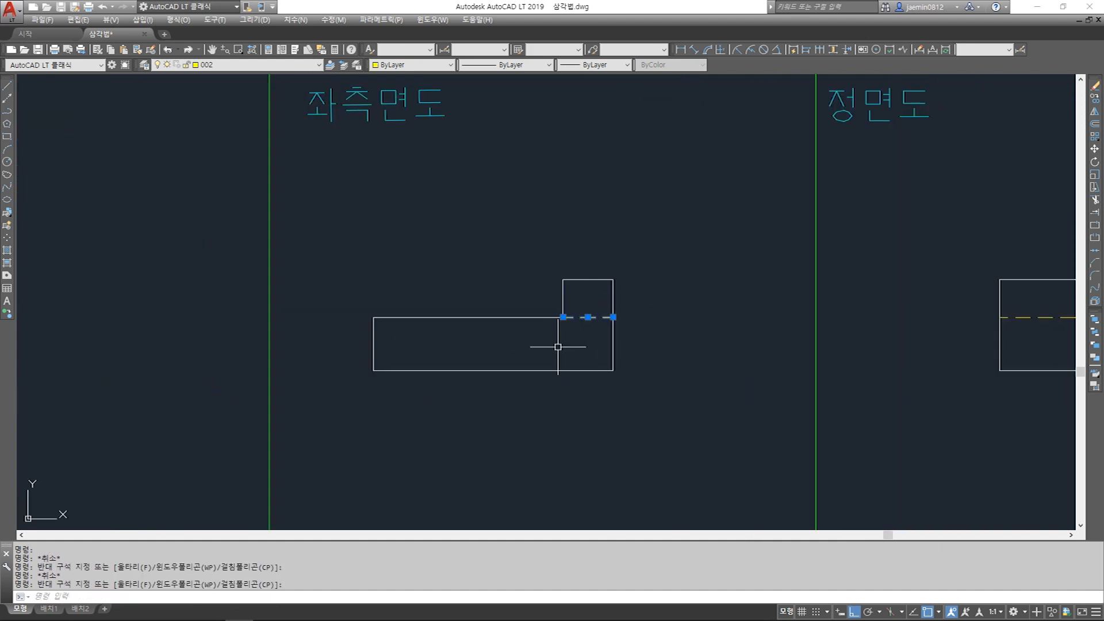
{"action": "scroll", "coordinate": [490, 352], "scroll_direction": "down", "scroll_amount": 4}
{"action": "key", "text": "Escape"}
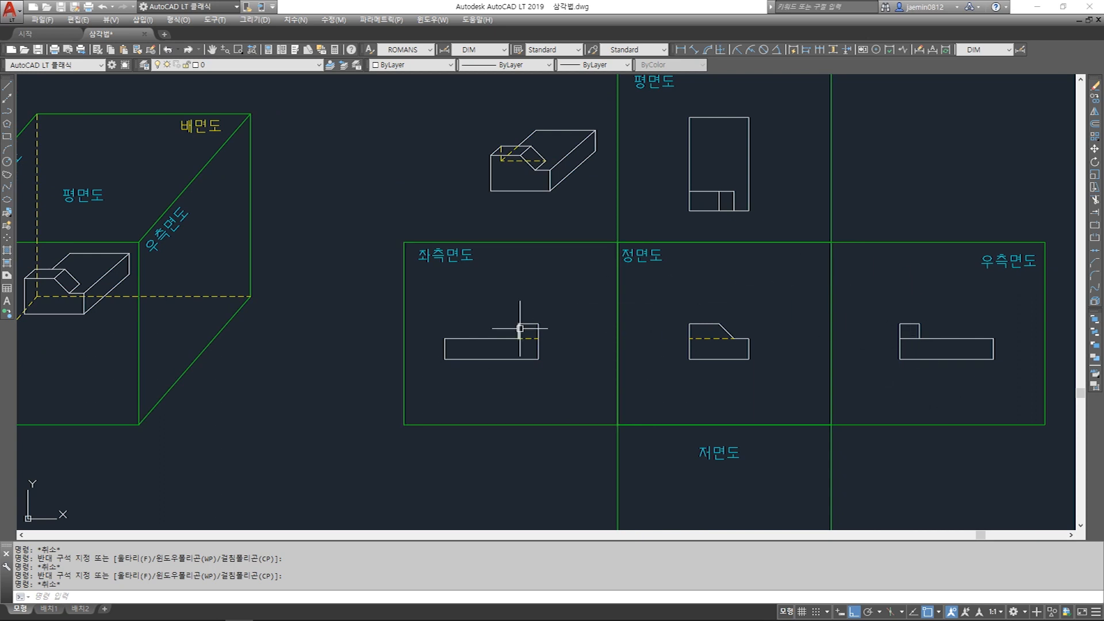
- Mirror the top view downward across the horizontal centreline of the front view panel, keeping the original
{"action": "scroll", "coordinate": [598, 355], "scroll_direction": "down", "scroll_amount": 4}
{"action": "scroll", "coordinate": [633, 434], "scroll_direction": "up", "scroll_amount": 4}
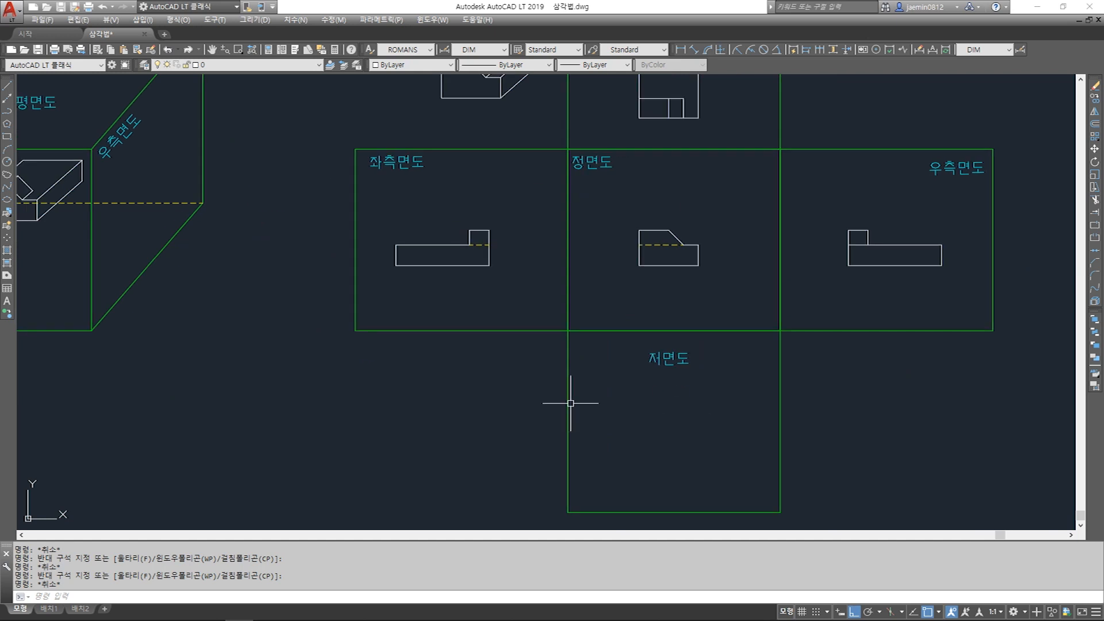
{"action": "middle_click_drag", "start_coordinate": [620, 225], "coordinate": [581, 286]}
{"action": "key", "text": "Escape"}
{"action": "middle_click_drag", "start_coordinate": [666, 211], "coordinate": [657, 241]}
{"action": "type", "text": "3"}
{"action": "key", "text": "space"}
{"action": "left_click", "coordinate": [636, 96]}
{"action": "left_click", "coordinate": [773, 255]}
{"action": "key", "text": "space"}
{"action": "left_click", "coordinate": [787, 331]}
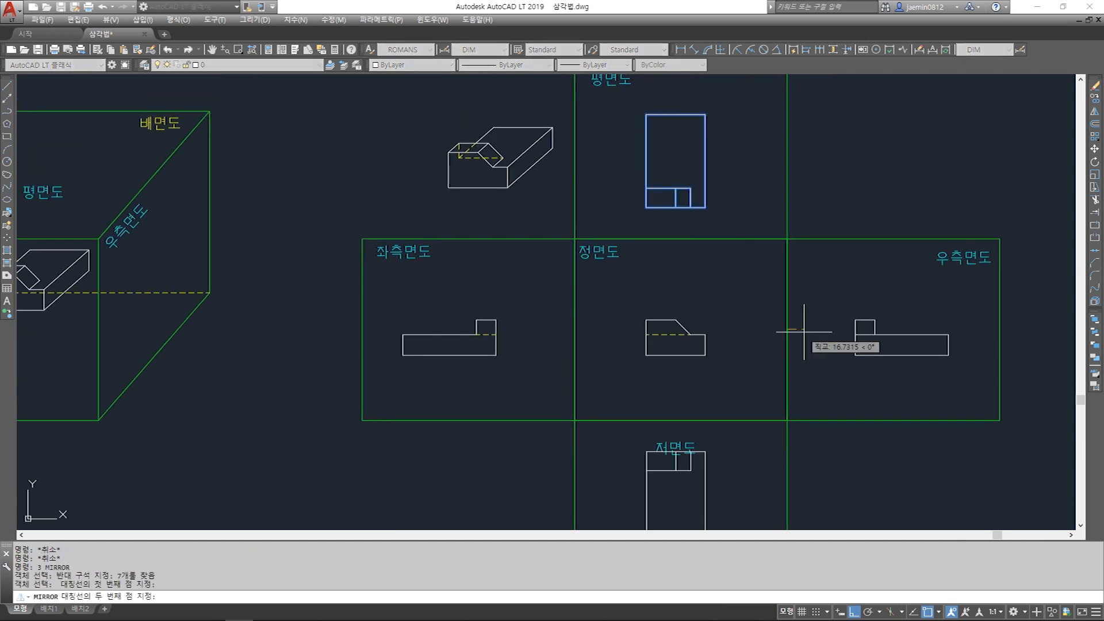
{"action": "left_click", "coordinate": [785, 339]}
{"action": "key", "text": "space"}
- Move the mirrored copy straight down so it sits beneath the 저면도 label in the bottom view panel
{"action": "middle_click_drag", "start_coordinate": [617, 437], "coordinate": [624, 327]}
{"action": "type", "text": "m"}
{"action": "key", "text": "space"}
{"action": "left_click", "coordinate": [633, 338]}
{"action": "left_click", "coordinate": [748, 452]}
{"action": "key", "text": "space"}
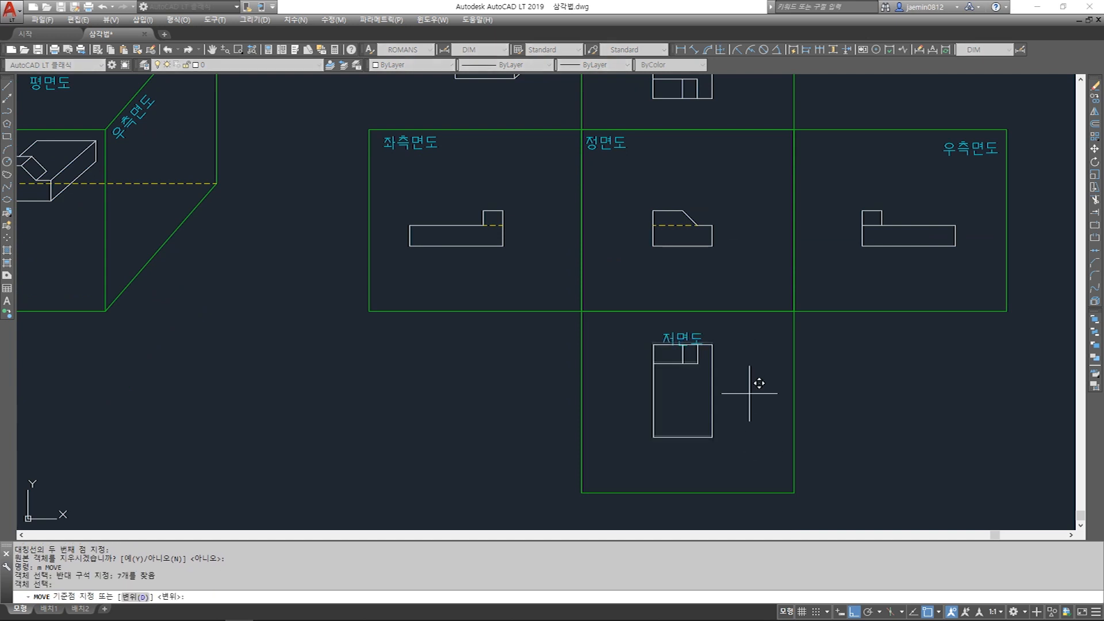
{"action": "left_click", "coordinate": [750, 388]}
{"action": "left_click", "coordinate": [742, 412]}
{"action": "key", "text": "Escape"}
- Put the three inner step edges of the bottom view on layer 002 as hidden lines
{"action": "scroll", "coordinate": [693, 406], "scroll_direction": "up", "scroll_amount": 4}
{"action": "key", "text": "e"}
{"action": "key", "text": "space"}
{"action": "key", "text": "Escape"}
{"action": "left_click", "coordinate": [715, 373]}
{"action": "left_click", "coordinate": [635, 338]}
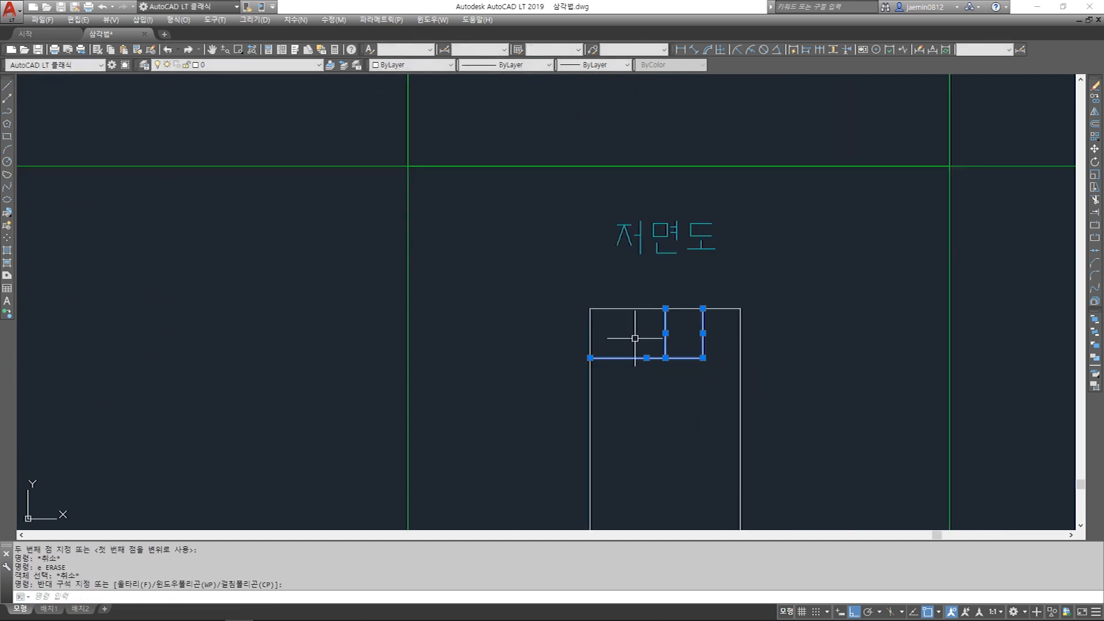
{"action": "left_click", "coordinate": [257, 64]}
{"action": "left_click", "coordinate": [246, 92]}
{"action": "key", "text": "Escape"}
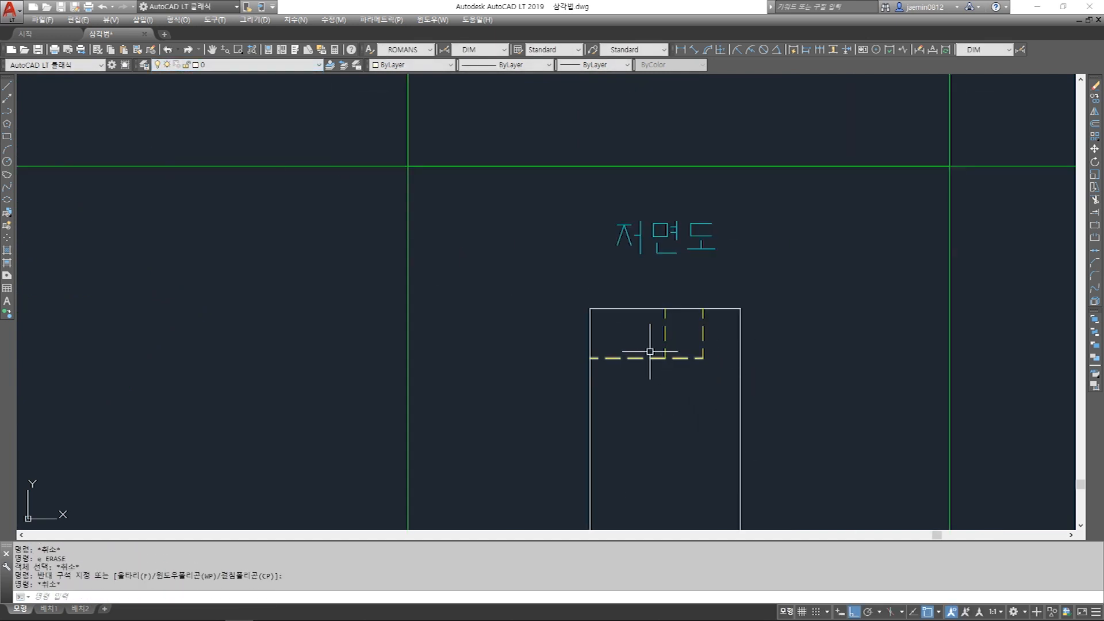
- Highlight the raised step's top and sloped-face edges on the pictorial solid inside the projection box
{"action": "scroll", "coordinate": [660, 374], "scroll_direction": "down", "scroll_amount": 5}
{"action": "scroll", "coordinate": [282, 280], "scroll_direction": "up", "scroll_amount": 6}
{"action": "middle_click_drag", "start_coordinate": [282, 280], "coordinate": [369, 430]}
{"action": "left_click", "coordinate": [141, 207]}
{"action": "left_click", "coordinate": [302, 284]}
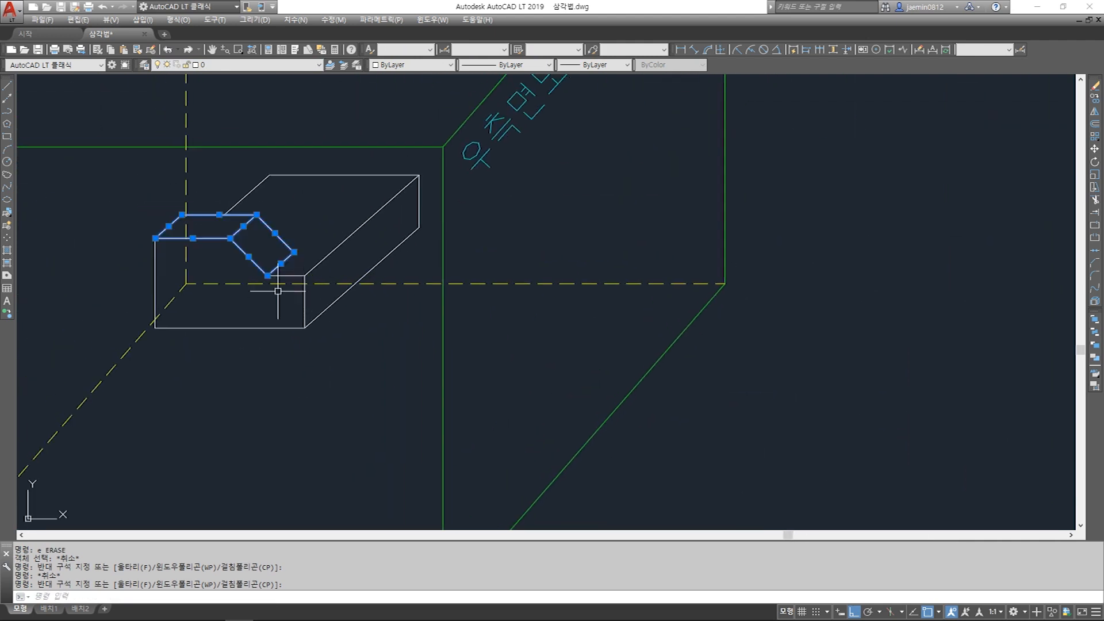
{"action": "left_click", "coordinate": [142, 185]}
{"action": "left_click", "coordinate": [298, 290]}
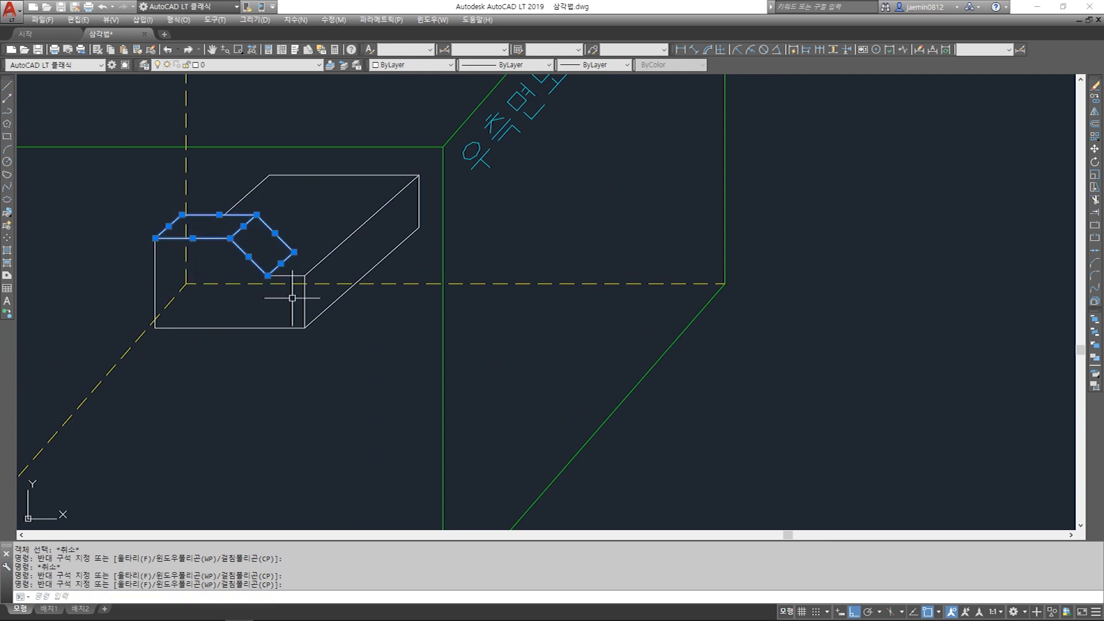
{"action": "key", "text": "Escape"}
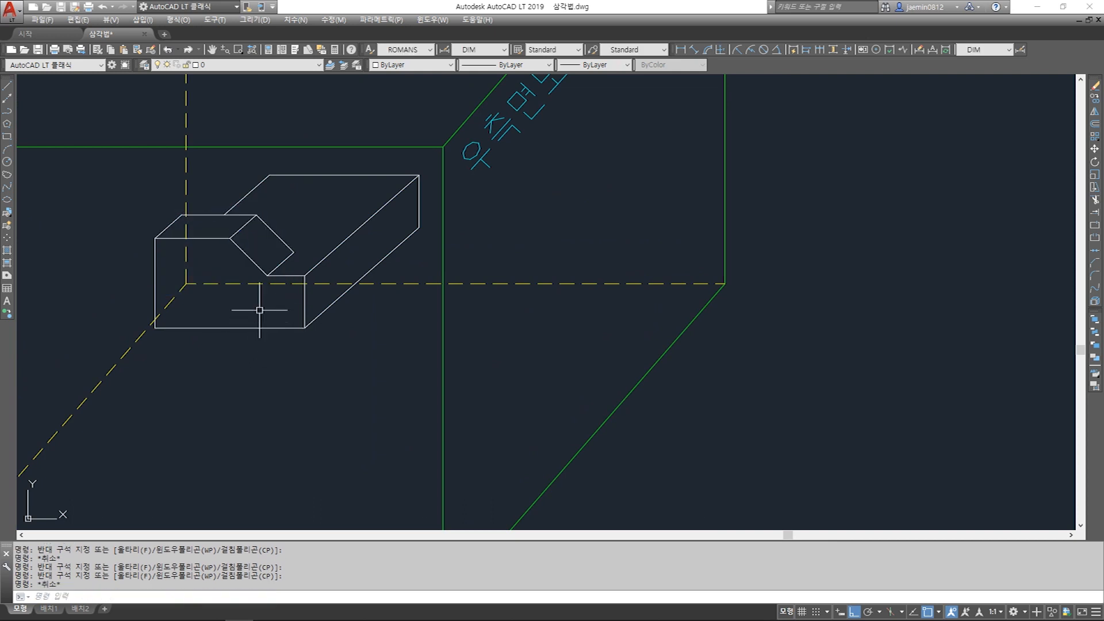
- Compare the bottom view's hidden lines with the raised step in the pictorial solid and the front view
{"action": "scroll", "coordinate": [282, 284], "scroll_direction": "down", "scroll_amount": 5}
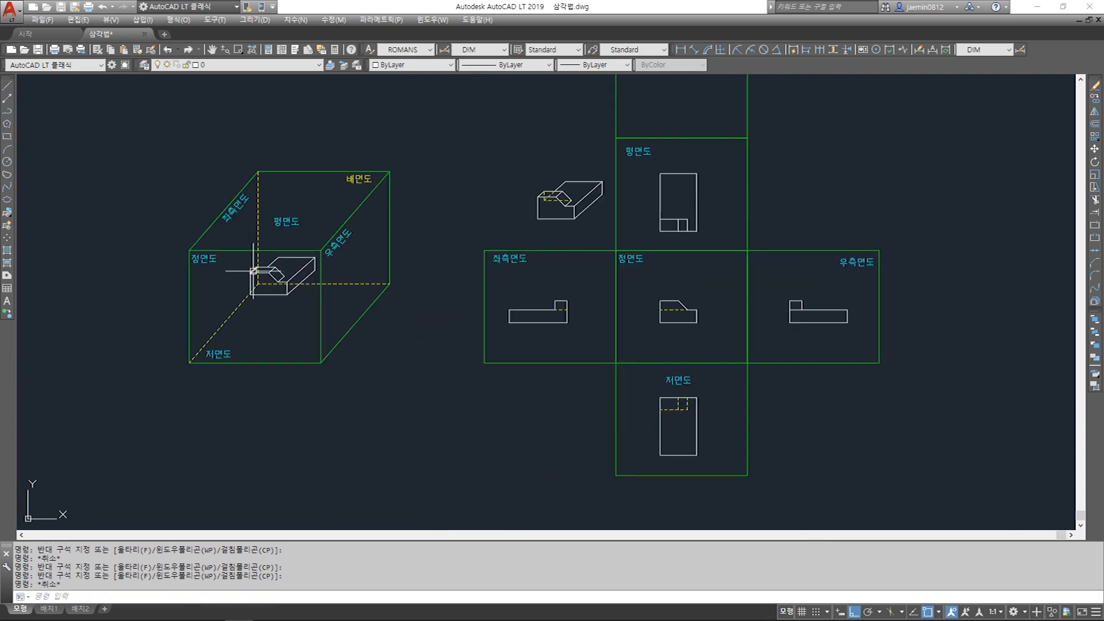
{"action": "scroll", "coordinate": [306, 276], "scroll_direction": "up", "scroll_amount": 5}
{"action": "scroll", "coordinate": [187, 326], "scroll_direction": "down", "scroll_amount": 5}
{"action": "scroll", "coordinate": [660, 387], "scroll_direction": "up", "scroll_amount": 5}
{"action": "scroll", "coordinate": [703, 428], "scroll_direction": "up", "scroll_amount": 2}
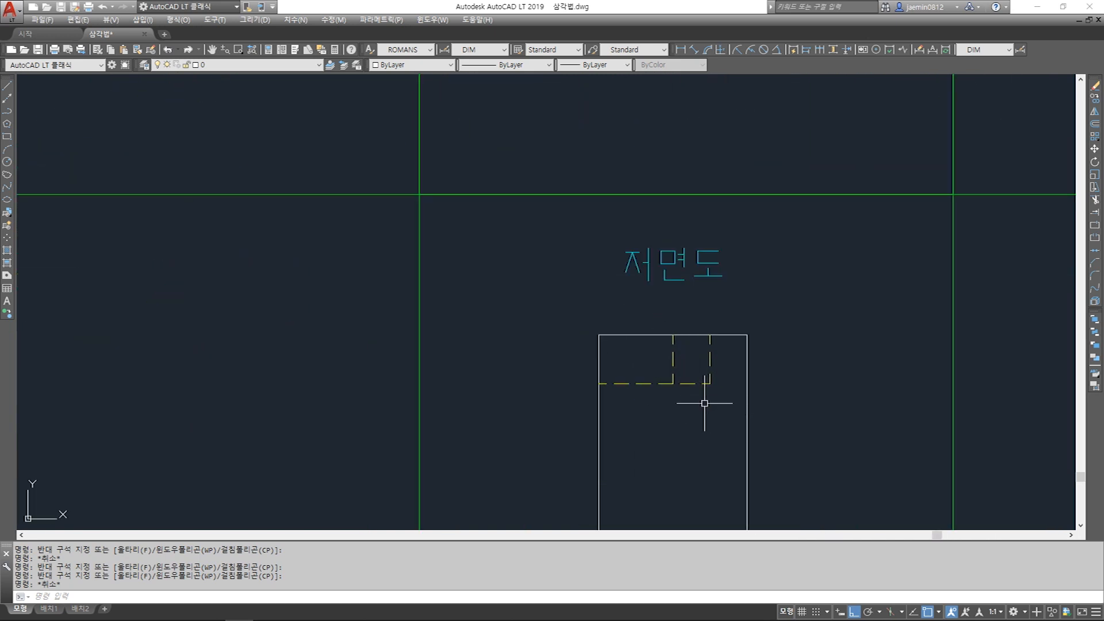
{"action": "scroll", "coordinate": [710, 337], "scroll_direction": "down", "scroll_amount": 2}
{"action": "left_click", "coordinate": [624, 182]}
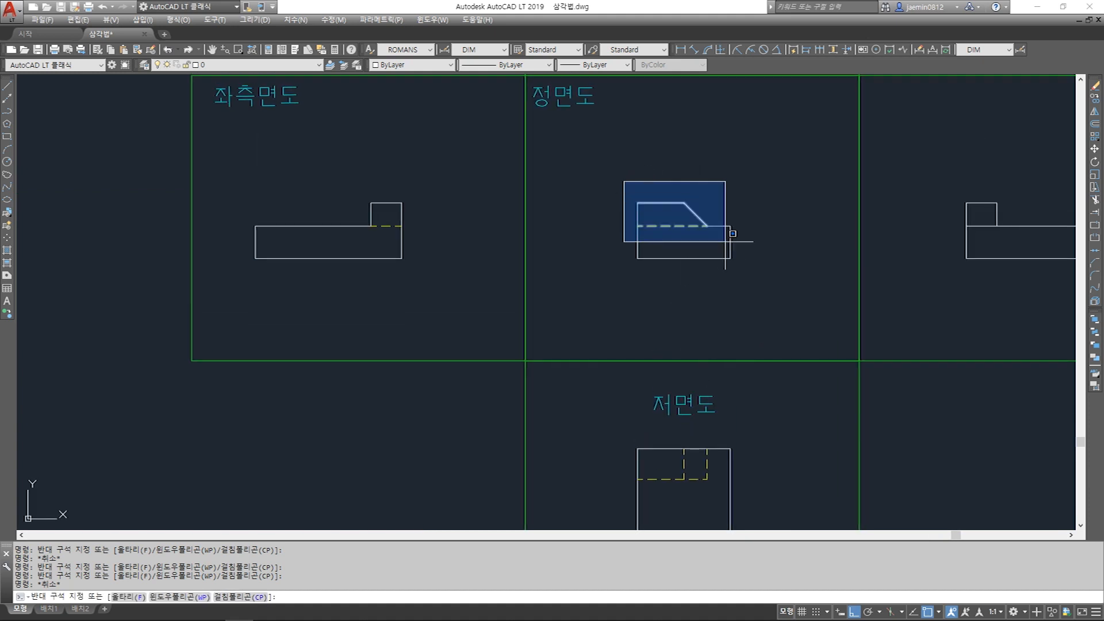
{"action": "left_click", "coordinate": [733, 233]}
{"action": "key", "text": "Escape"}
{"action": "middle_click_drag", "start_coordinate": [689, 470], "coordinate": [693, 365]}
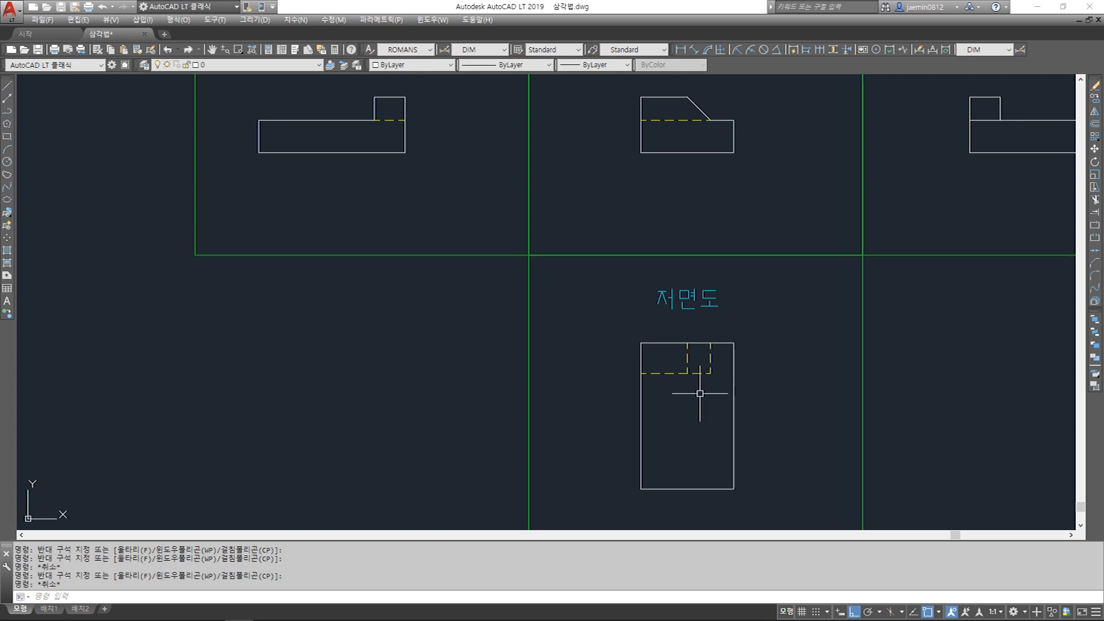
{"action": "scroll", "coordinate": [700, 394], "scroll_direction": "down", "scroll_amount": 5}
{"action": "scroll", "coordinate": [735, 313], "scroll_direction": "up", "scroll_amount": 3}
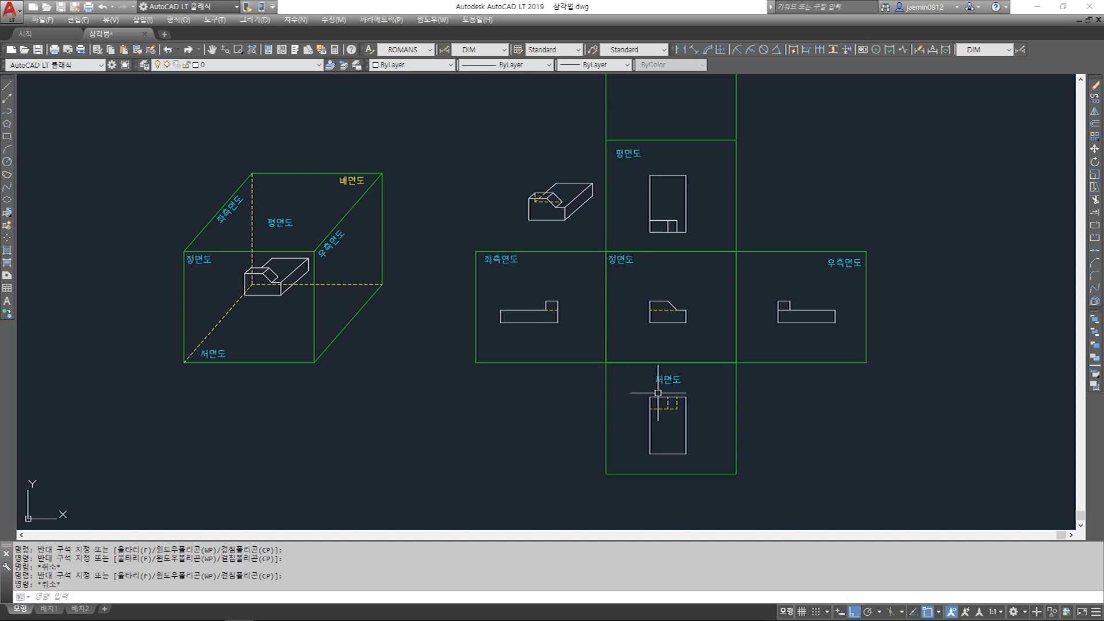
{"action": "scroll", "coordinate": [685, 419], "scroll_direction": "up", "scroll_amount": 4}
- Highlight the hidden lines in the bottom view and the left side view together, and clear the selection
{"action": "left_click", "coordinate": [683, 414]}
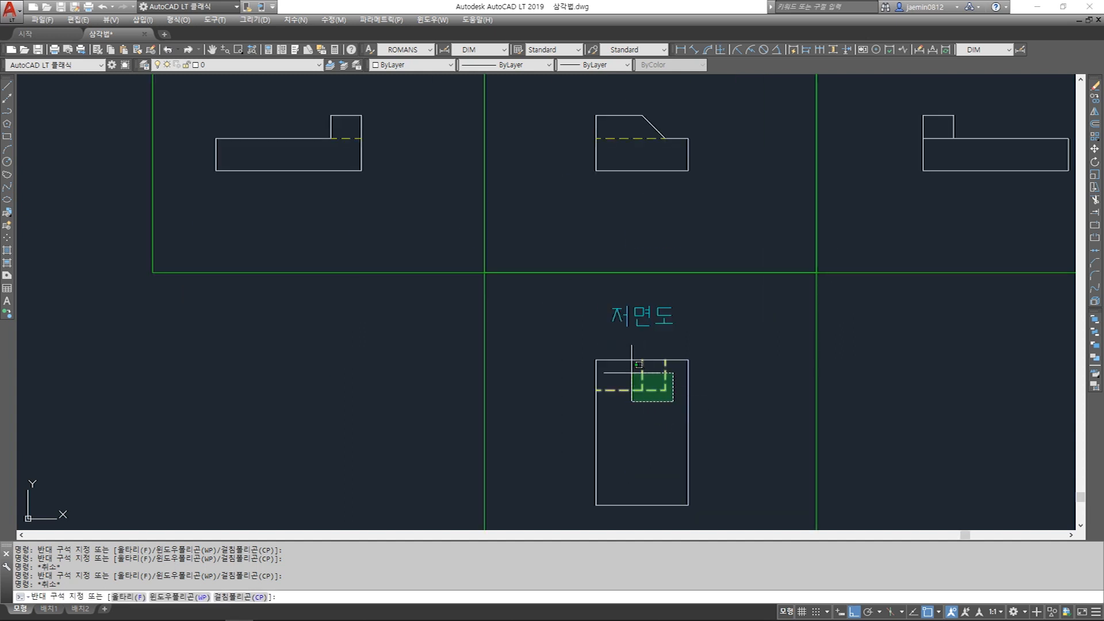
{"action": "left_click", "coordinate": [635, 372]}
{"action": "left_click", "coordinate": [348, 132]}
{"action": "left_click", "coordinate": [340, 149]}
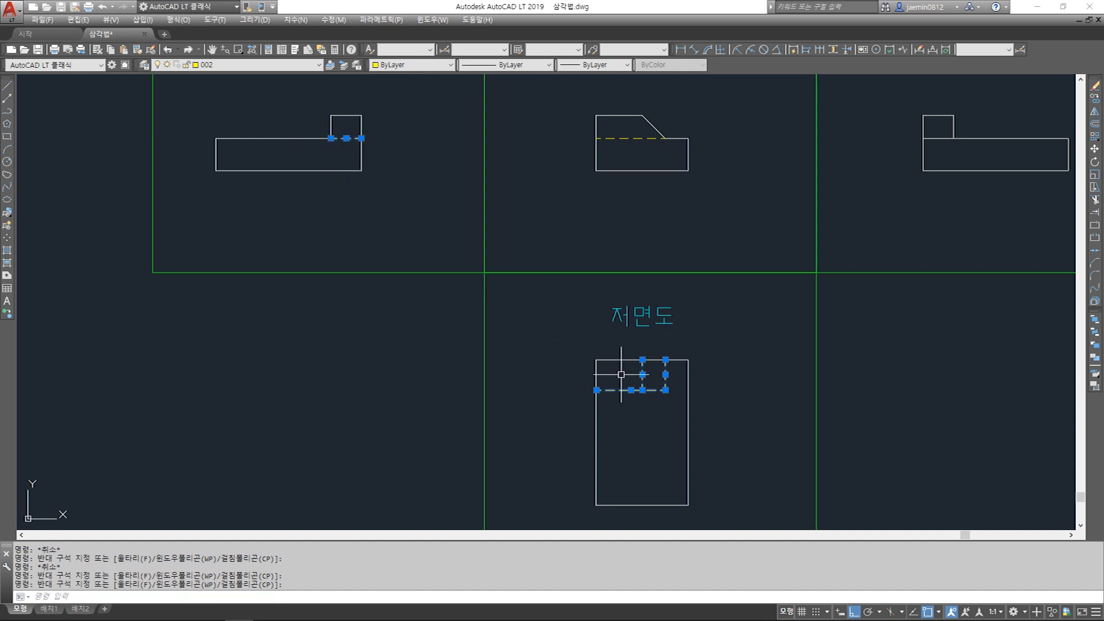
{"action": "left_click", "coordinate": [664, 408]}
{"action": "left_click", "coordinate": [577, 356]}
{"action": "left_click", "coordinate": [672, 397]}
{"action": "left_click", "coordinate": [639, 384]}
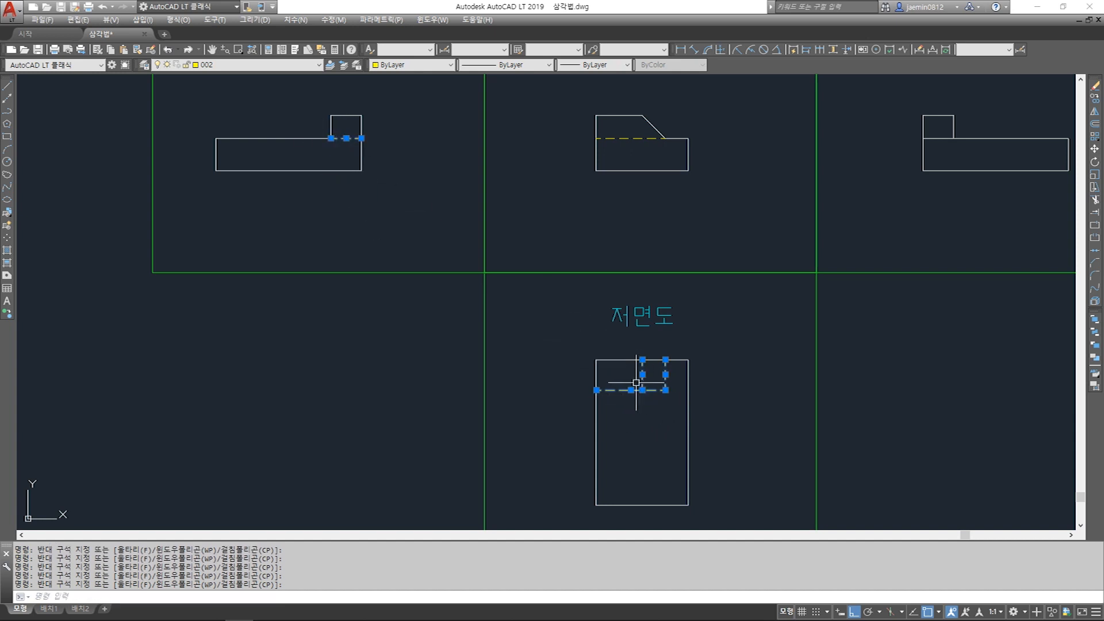
{"action": "key", "text": "Escape"}
- Highlight the four edges of the projection box's rear face, labelled 배면도, and clear the selection
{"action": "scroll", "coordinate": [537, 285], "scroll_direction": "down", "scroll_amount": 4}
{"action": "middle_click_drag", "start_coordinate": [547, 215], "coordinate": [542, 279]}
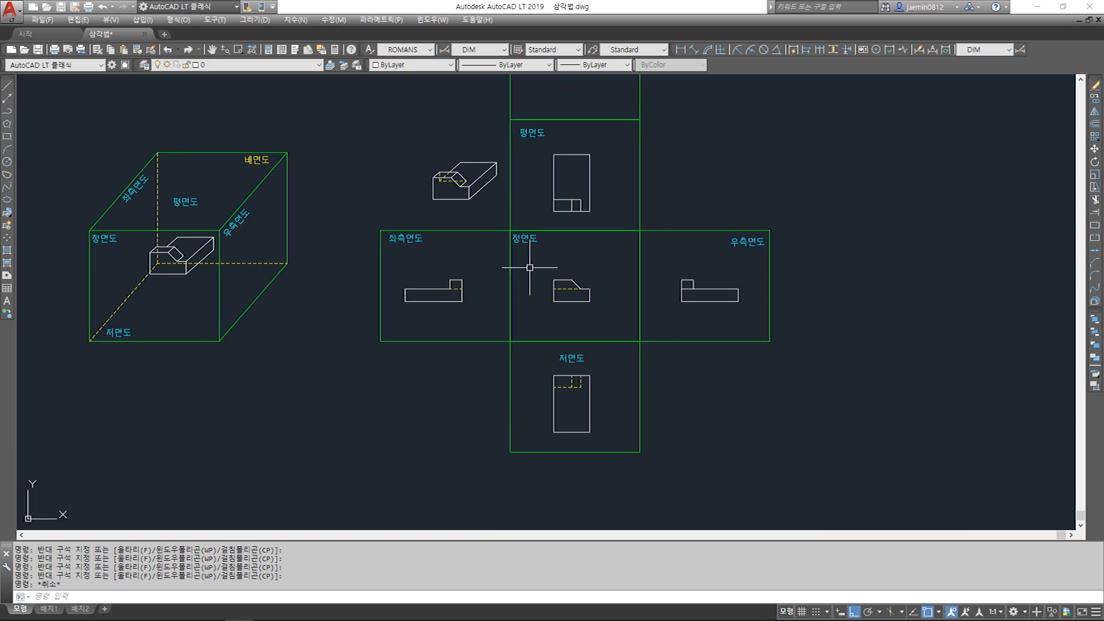
{"action": "middle_click_drag", "start_coordinate": [566, 188], "coordinate": [559, 278]}
{"action": "mouse_move", "coordinate": [226, 336]}
{"action": "middle_mouse_down"}
{"action": "mouse_move", "coordinate": [417, 253]}
{"action": "mouse_move", "coordinate": [382, 283]}
{"action": "mouse_move", "coordinate": [402, 309]}
{"action": "middle_mouse_up"}
{"action": "scroll", "coordinate": [417, 253], "scroll_direction": "up", "scroll_amount": 4}
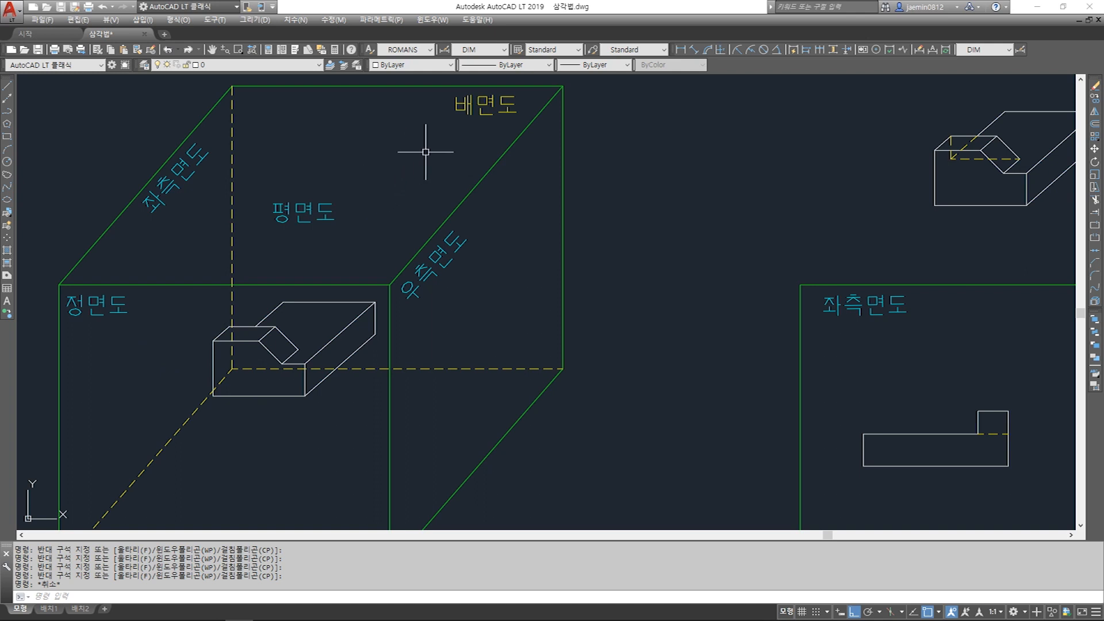
{"action": "left_click", "coordinate": [242, 86]}
{"action": "left_click", "coordinate": [241, 121]}
{"action": "left_click", "coordinate": [225, 136]}
{"action": "left_click", "coordinate": [577, 189]}
{"action": "left_click", "coordinate": [543, 217]}
{"action": "left_click", "coordinate": [504, 335]}
{"action": "left_click", "coordinate": [481, 379]}
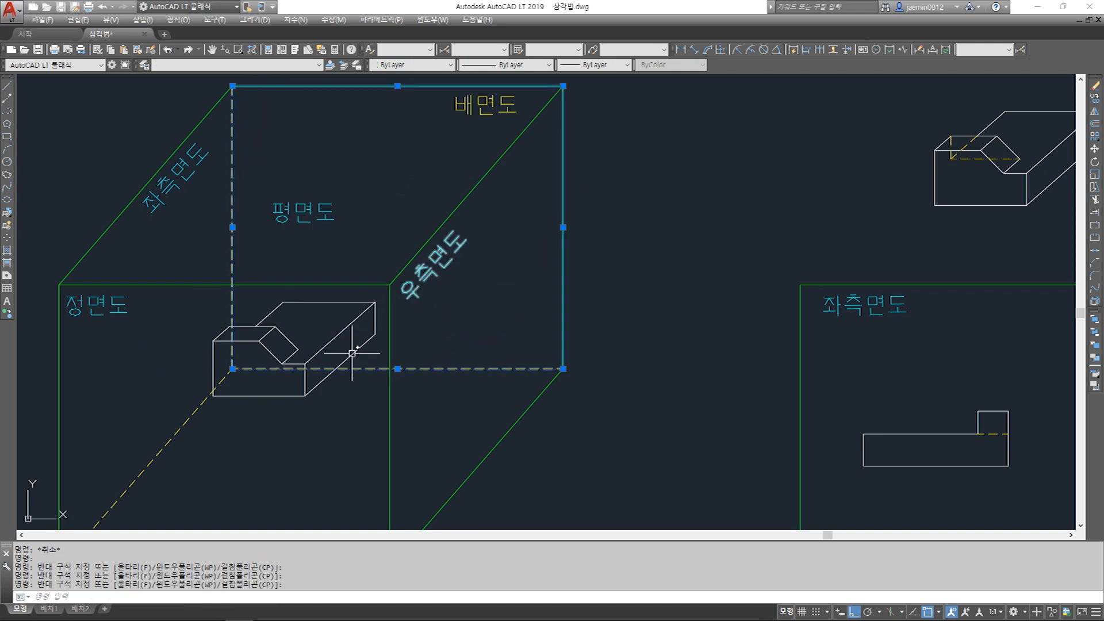
{"action": "key", "text": "Escape"}
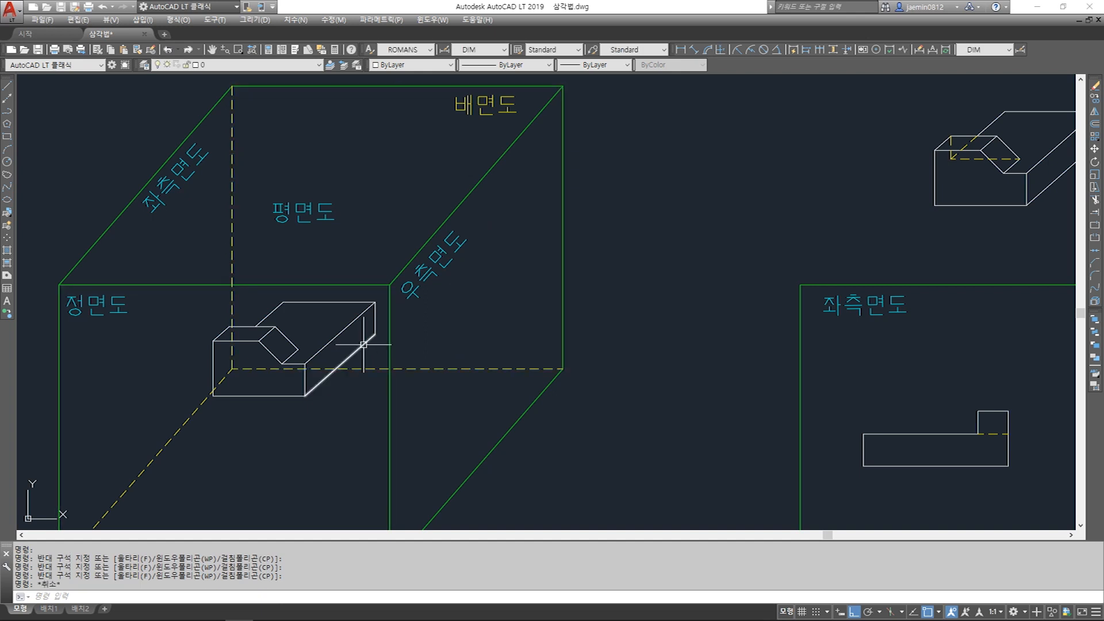
- Move the whole projection box with its solid and labels horizontally left, away from the unfolded views
{"action": "scroll", "coordinate": [423, 316], "scroll_direction": "down", "scroll_amount": 5}
{"action": "scroll", "coordinate": [461, 387], "scroll_direction": "up", "scroll_amount": 1}
{"action": "scroll", "coordinate": [557, 328], "scroll_direction": "up", "scroll_amount": 3}
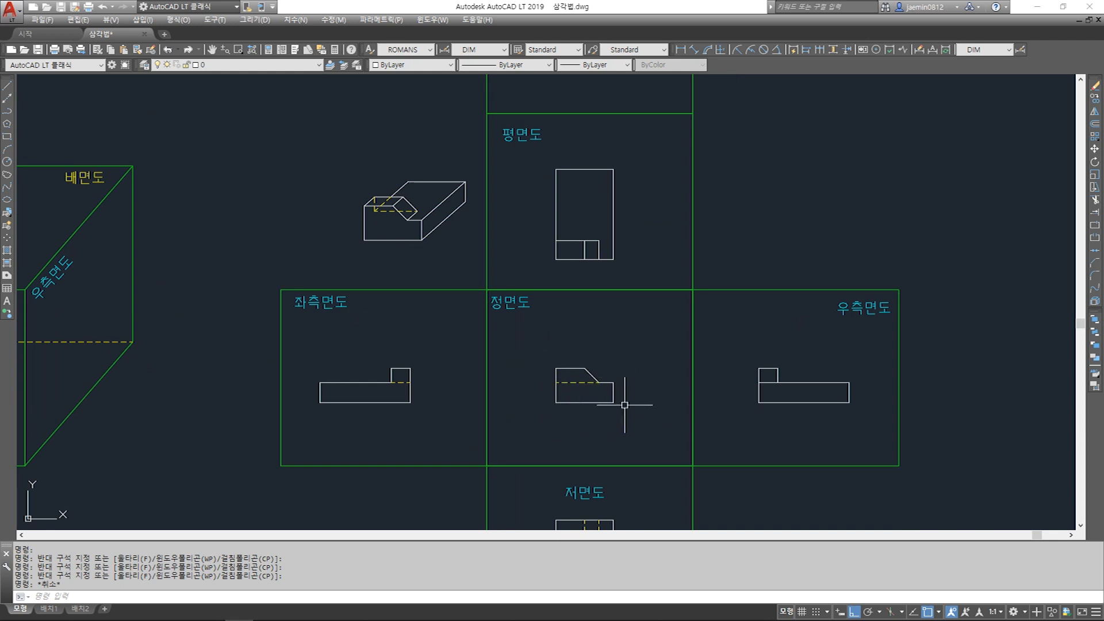
{"action": "scroll", "coordinate": [578, 399], "scroll_direction": "down", "scroll_amount": 2}
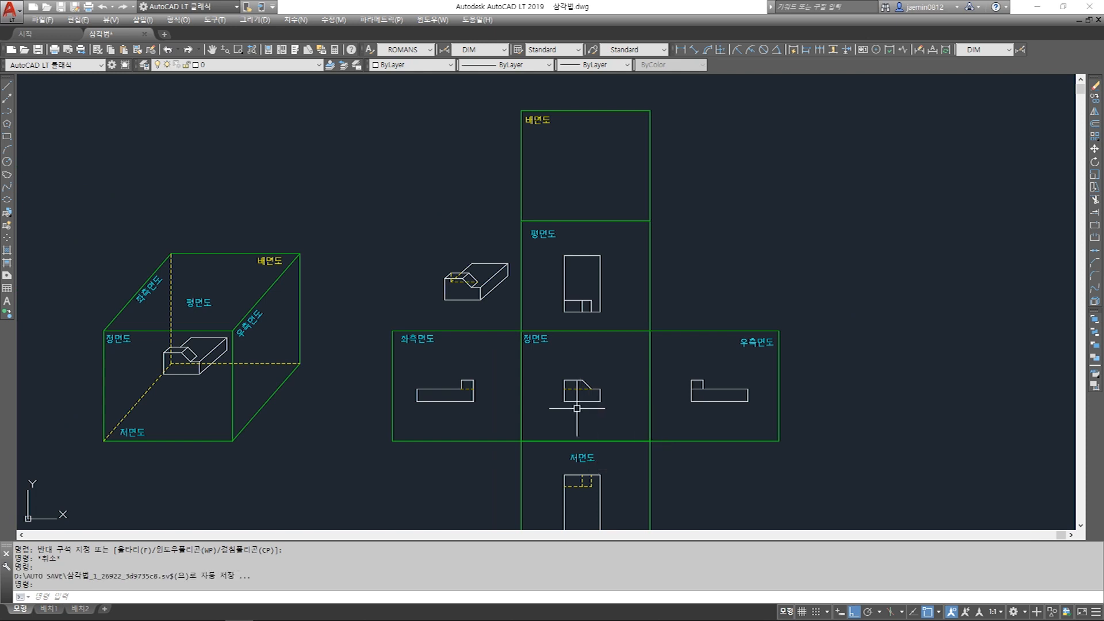
{"action": "middle_click_drag", "start_coordinate": [527, 335], "coordinate": [568, 338]}
{"action": "middle_click_drag", "start_coordinate": [478, 297], "coordinate": [567, 281]}
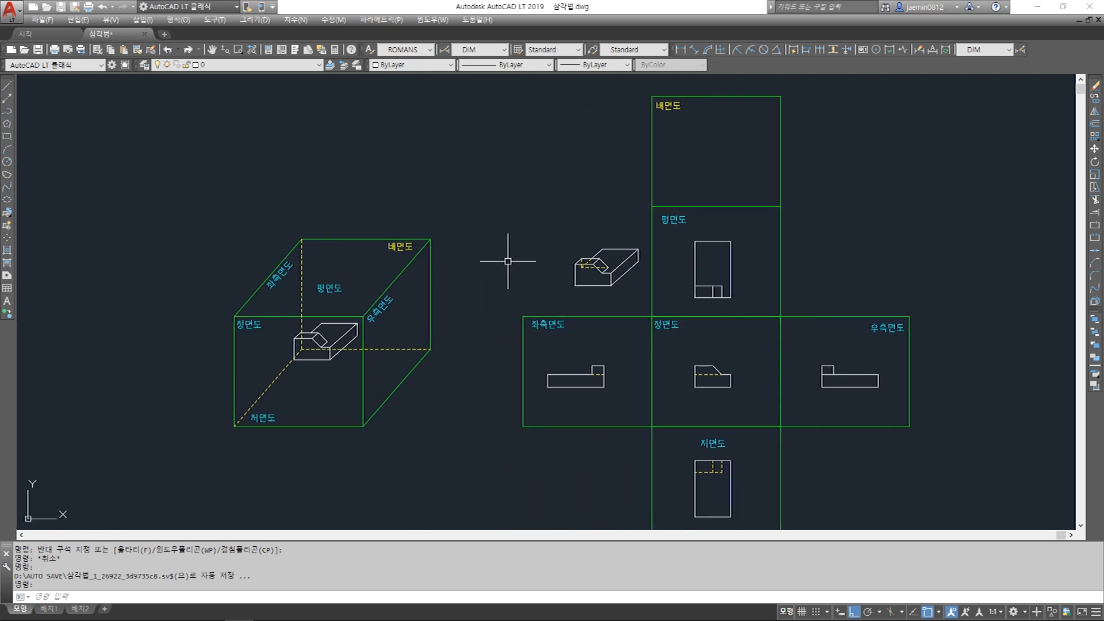
{"action": "type", "text": "m"}
{"action": "key", "text": "space"}
{"action": "left_click", "coordinate": [487, 208]}
{"action": "left_click", "coordinate": [241, 423]}
{"action": "key", "text": "space"}
{"action": "left_click", "coordinate": [447, 481]}
{"action": "left_click", "coordinate": [359, 466]}
{"action": "key", "text": "Escape"}
- Move the 배면도 panel and its label from above the top view to the left edge of the left side view panel
{"action": "type", "text": "m"}
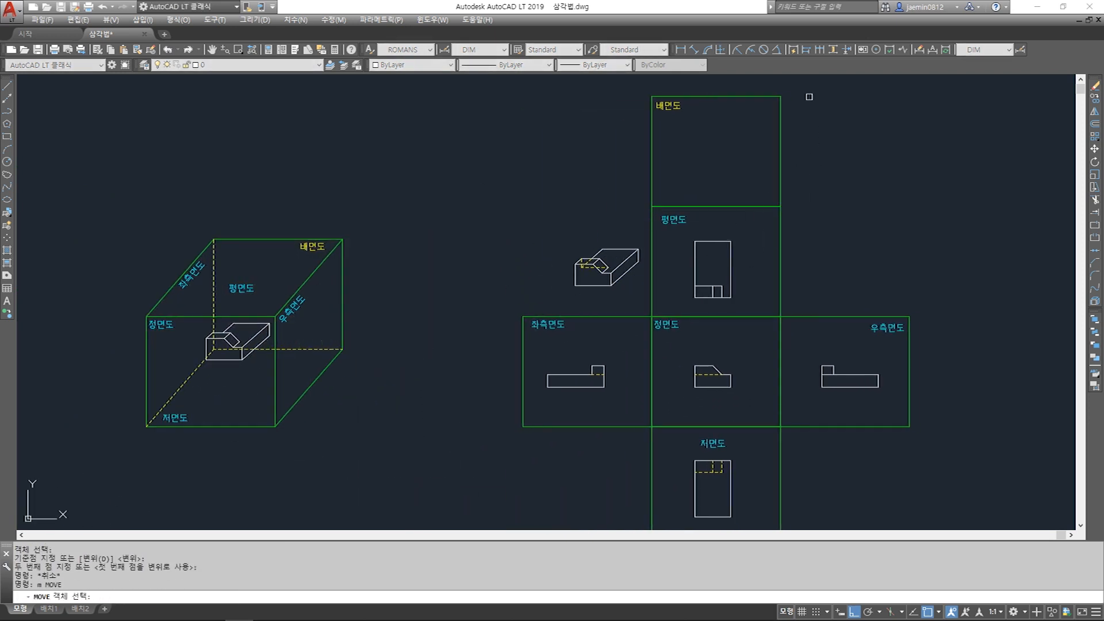
{"action": "left_click", "coordinate": [809, 80]}
{"action": "left_click", "coordinate": [621, 143]}
{"action": "key", "text": "space"}
{"action": "left_click", "coordinate": [781, 151]}
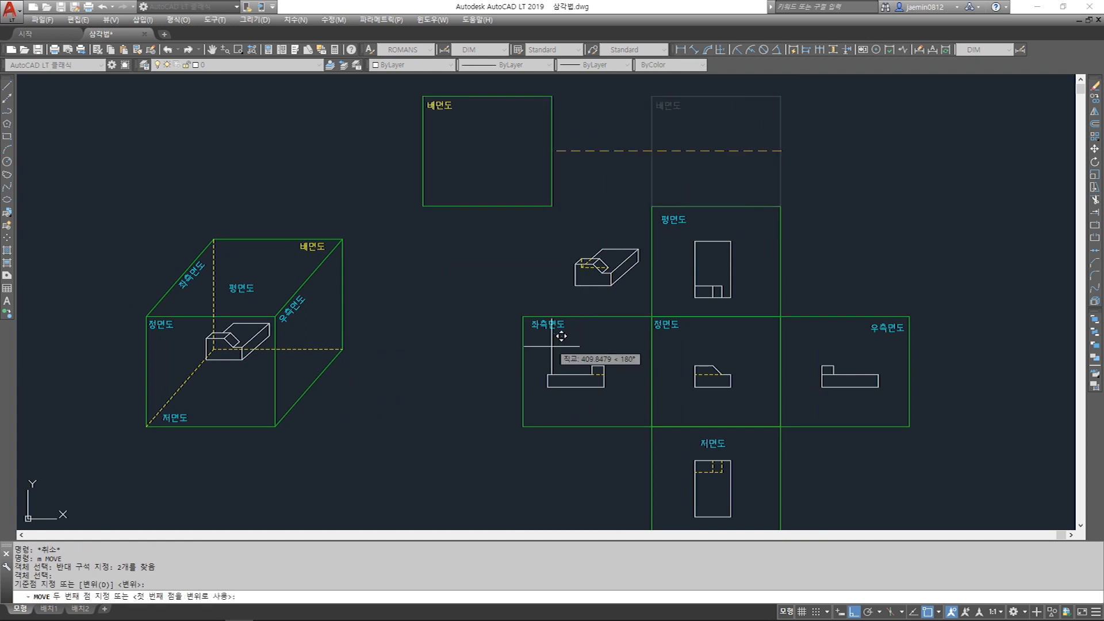
{"action": "left_click", "coordinate": [522, 371]}
{"action": "scroll", "coordinate": [569, 403], "scroll_direction": "up", "scroll_amount": 3}
{"action": "key", "text": "Escape"}
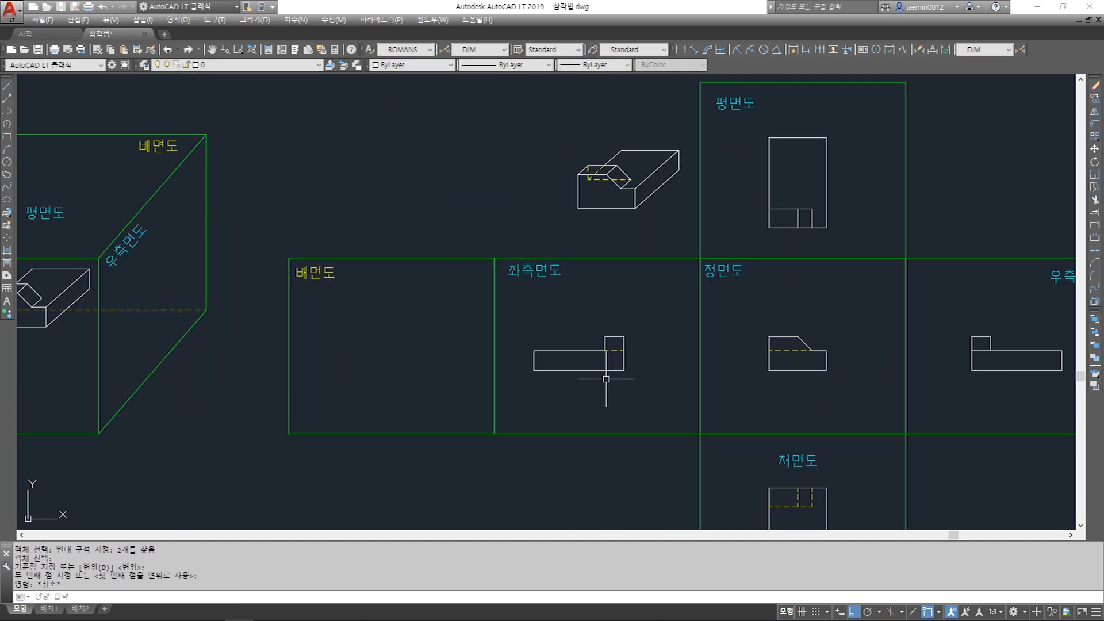
- Mirror the front view across a vertical axis through the left side view's base midpoint, keeping the original
{"action": "scroll", "coordinate": [411, 305], "scroll_direction": "down", "scroll_amount": 2}
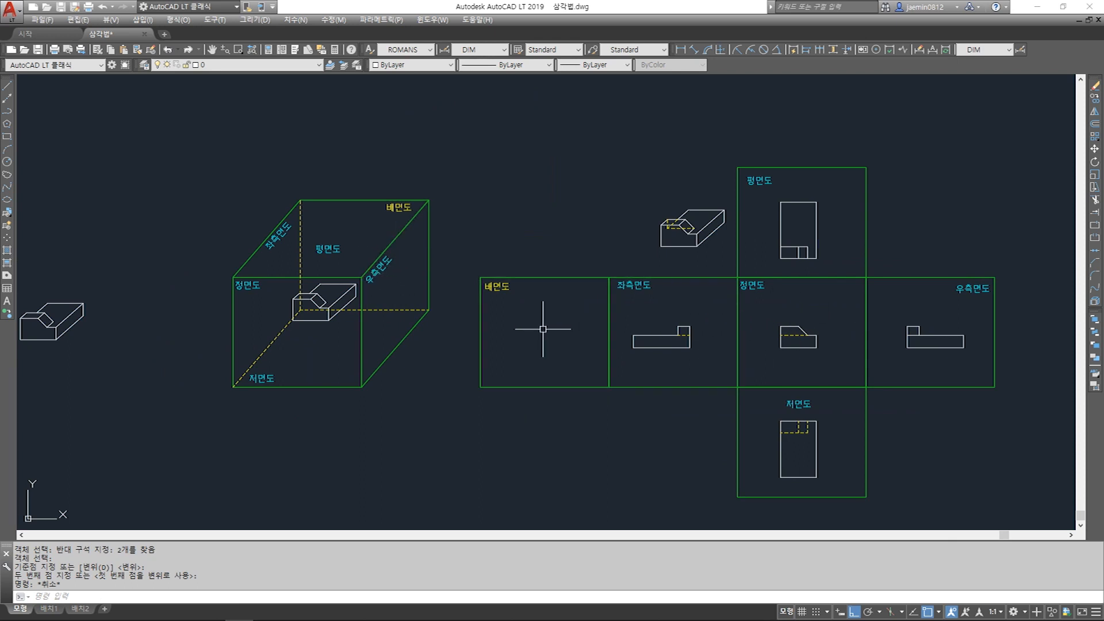
{"action": "scroll", "coordinate": [748, 357], "scroll_direction": "up", "scroll_amount": 2}
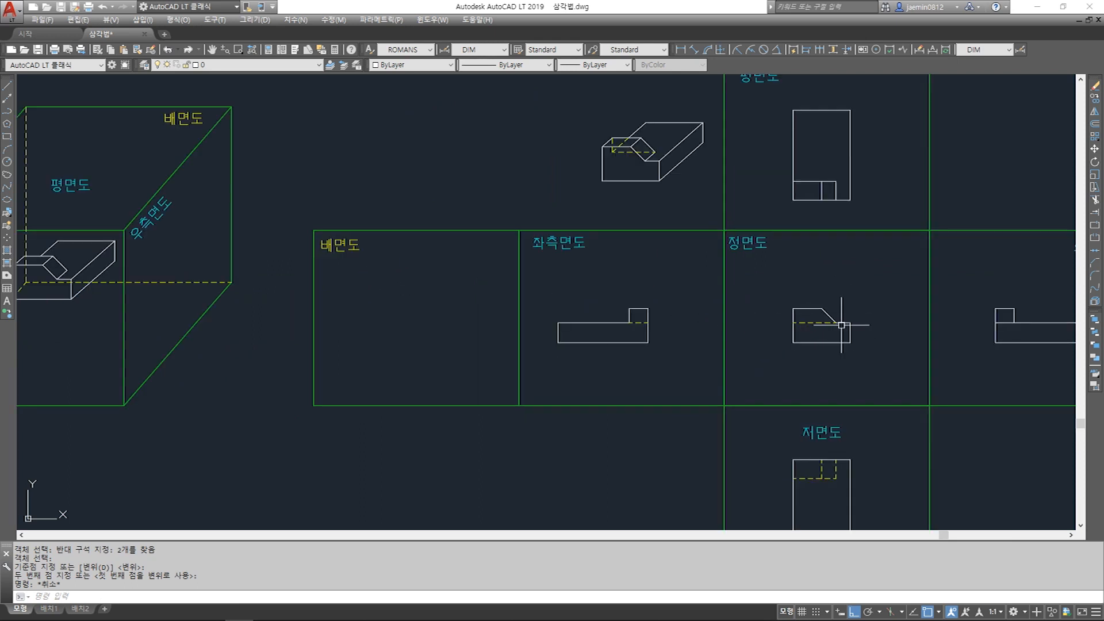
{"action": "middle_click_drag", "start_coordinate": [906, 334], "coordinate": [775, 326]}
{"action": "key", "text": "Escape"}
{"action": "key", "text": "Escape"}
{"action": "key", "text": "Escape"}
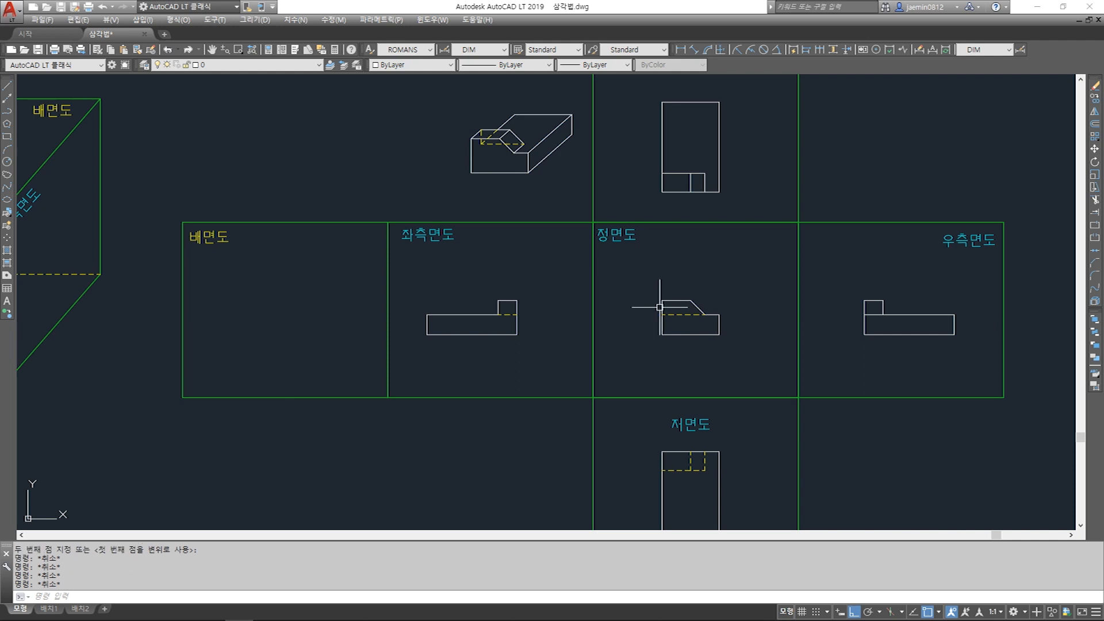
{"action": "key", "text": "Escape"}
{"action": "type", "text": "3"}
{"action": "key", "text": "space"}
{"action": "left_click", "coordinate": [640, 284]}
{"action": "left_click", "coordinate": [752, 362]}
{"action": "key", "text": "space"}
{"action": "left_click", "coordinate": [476, 333]}
{"action": "left_click", "coordinate": [479, 433]}
{"action": "key", "text": "space"}
- Move the mirrored front view horizontally right toward the middle of the 배면도 panel
{"action": "middle_click_drag", "start_coordinate": [277, 334], "coordinate": [346, 340]}
{"action": "type", "text": "m"}
{"action": "left_click", "coordinate": [276, 289]}
{"action": "left_click", "coordinate": [392, 380]}
{"action": "key", "text": "space"}
{"action": "left_click", "coordinate": [340, 375]}
{"action": "left_click", "coordinate": [379, 375]}
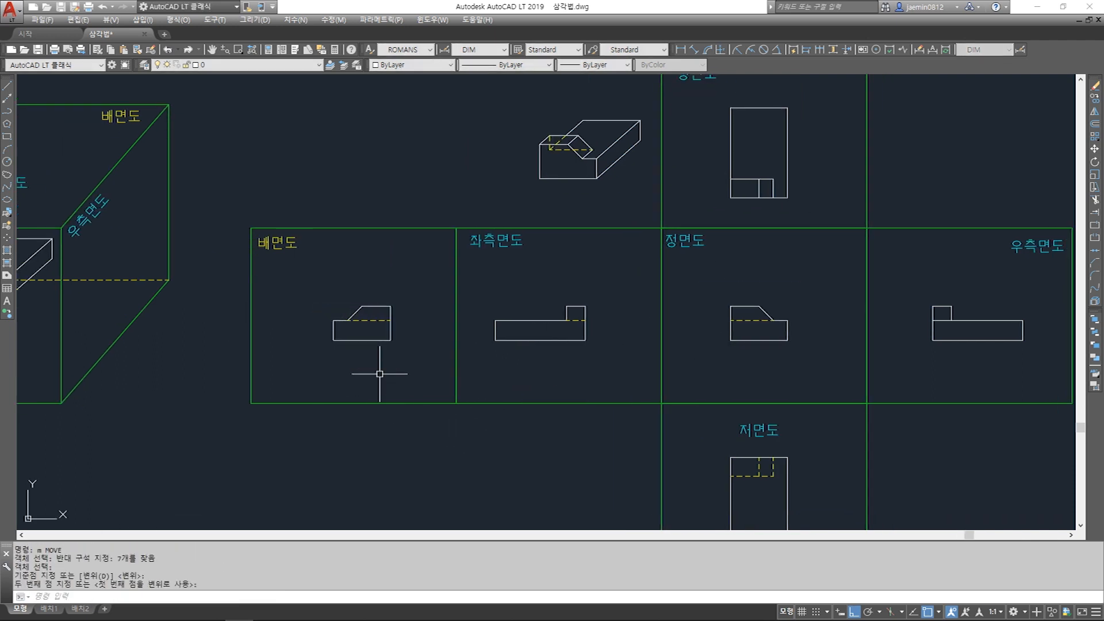
- Put the dashed line at the step's base in the rear view on layer 0
{"action": "scroll", "coordinate": [452, 318], "scroll_direction": "up", "scroll_amount": 4}
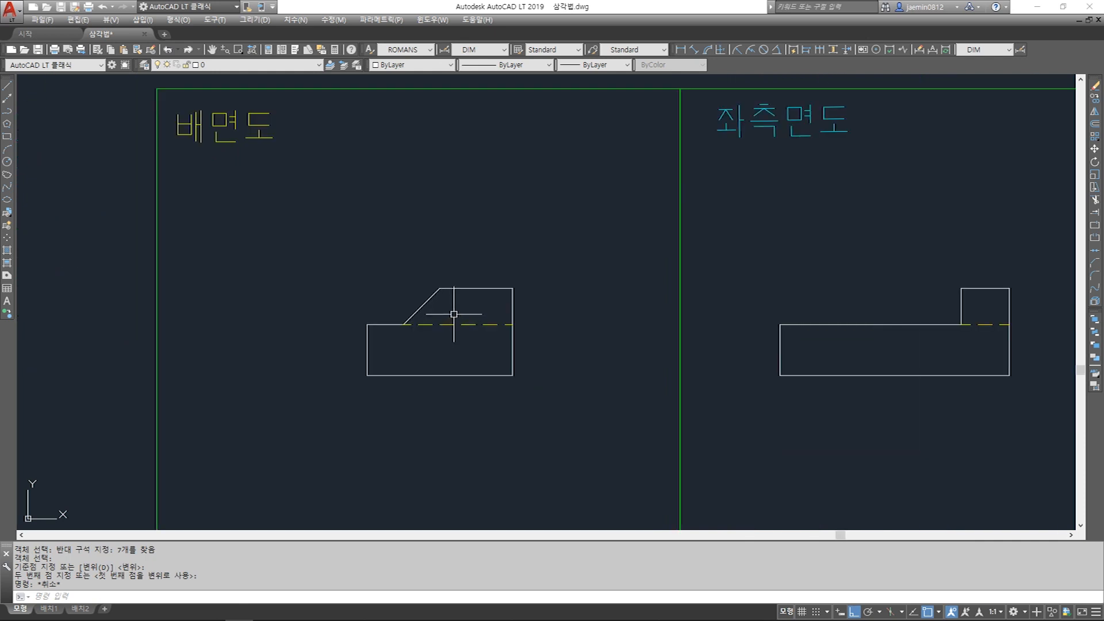
{"action": "left_click", "coordinate": [458, 324]}
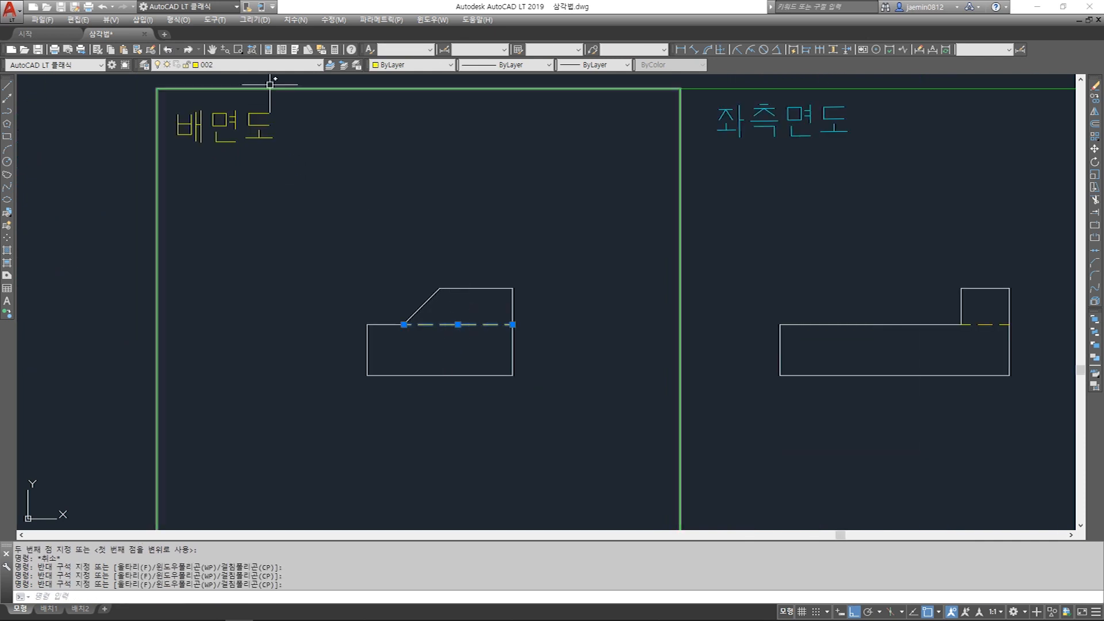
{"action": "left_click", "coordinate": [259, 64]}
{"action": "left_click", "coordinate": [252, 77]}
{"action": "key", "text": "Escape"}
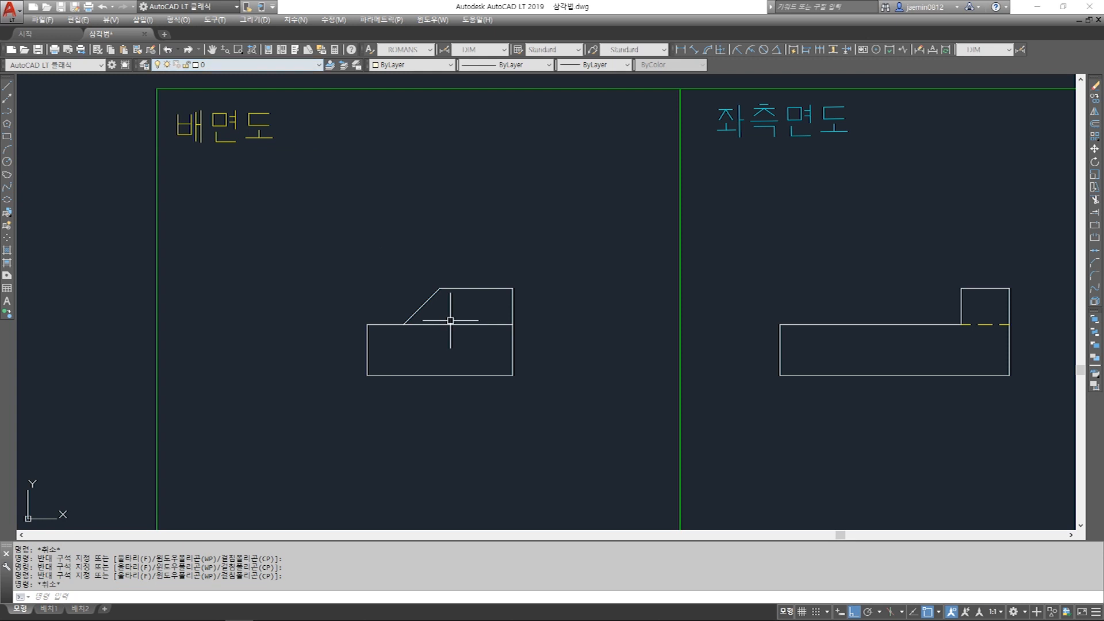
- Erase the separate line segment running along the step's base in the rear view
{"action": "type", "text": "e"}
{"action": "left_click", "coordinate": [452, 319]}
{"action": "left_click", "coordinate": [440, 352]}
{"action": "key", "text": "space"}
{"action": "key", "text": "Escape"}
- Extend the short horizontal edge beside the slope in the rear view to the right vertical edge
{"action": "type", "text": "eeex"}
{"action": "left_click", "coordinate": [555, 316]}
{"action": "left_click", "coordinate": [500, 337]}
{"action": "key", "text": "space"}
{"action": "double_click", "coordinate": [385, 324]}
{"action": "key", "text": "Escape"}
{"action": "left_click", "coordinate": [457, 310]}
{"action": "left_click", "coordinate": [444, 346]}
{"action": "key", "text": "Escape"}
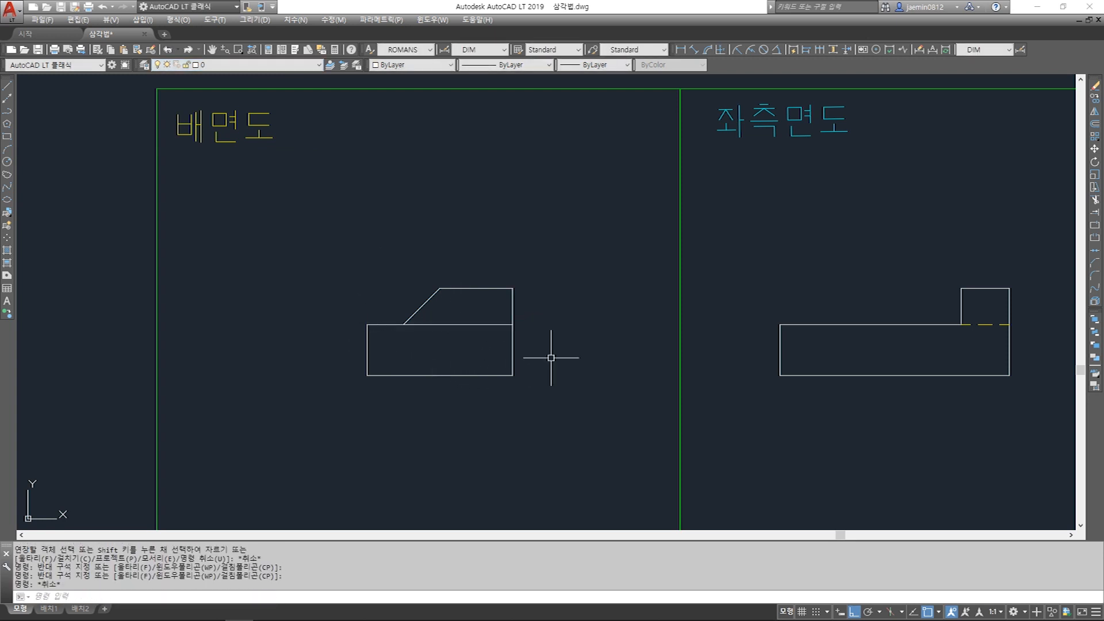
{"action": "scroll", "coordinate": [524, 353], "scroll_direction": "down", "scroll_amount": 5}
{"action": "scroll", "coordinate": [416, 380], "scroll_direction": "up", "scroll_amount": 2}
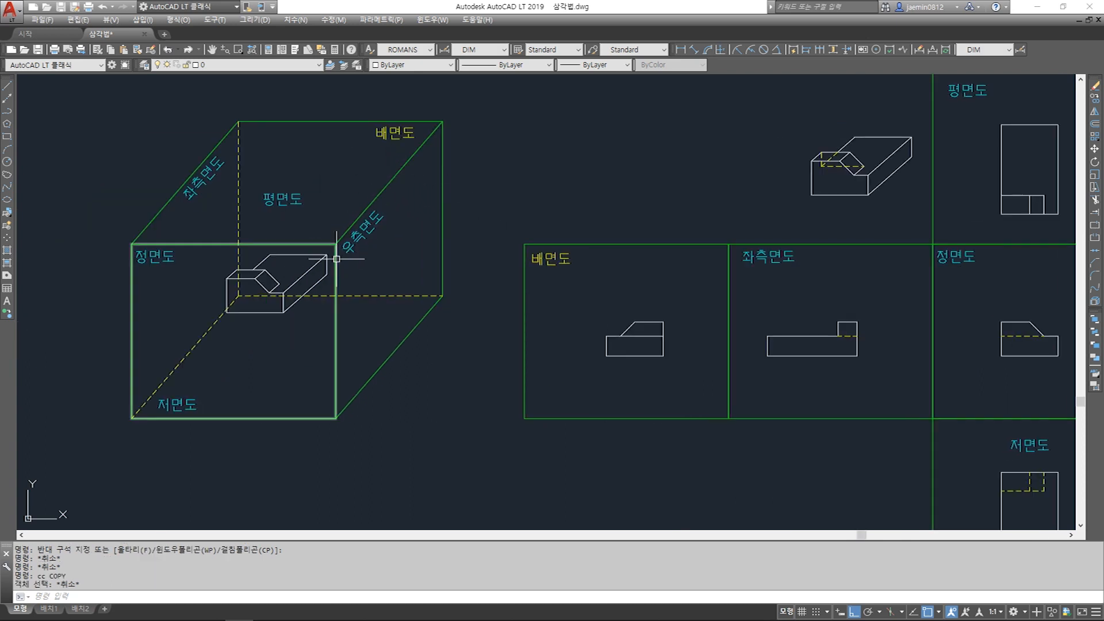
- Examine the rear view and the complete arrangement of the six unfolded views
{"action": "left_click", "coordinate": [602, 301]}
{"action": "left_click", "coordinate": [688, 369]}
{"action": "left_click", "coordinate": [590, 304]}
{"action": "left_click", "coordinate": [659, 380]}
{"action": "key", "text": "Escape"}
{"action": "left_click", "coordinate": [594, 309]}
{"action": "left_click", "coordinate": [667, 382]}
{"action": "key", "text": "Escape"}
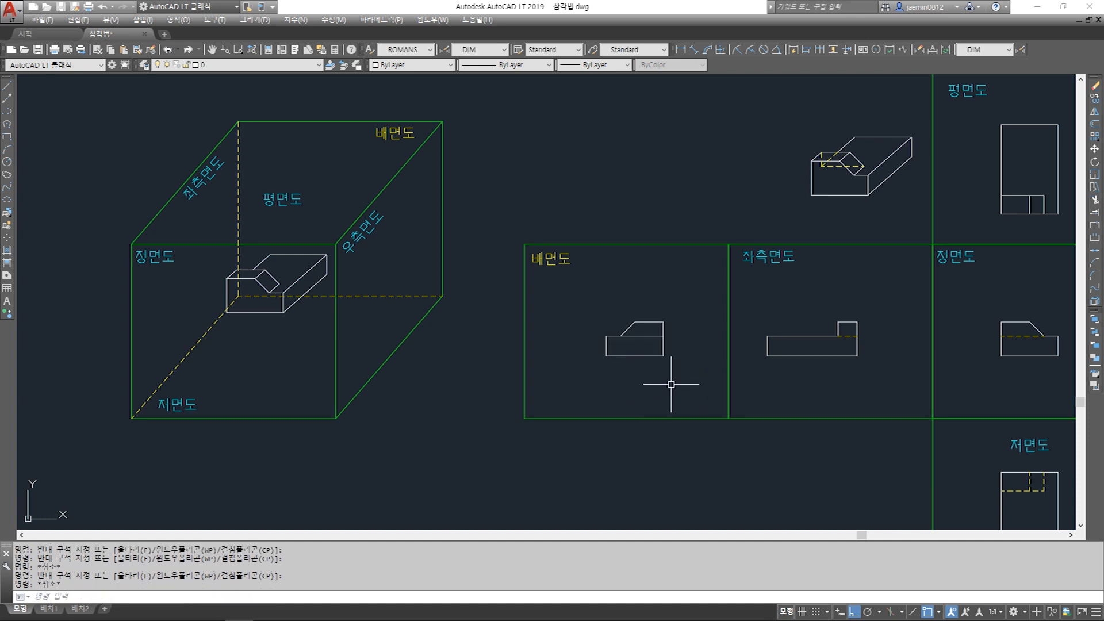
{"action": "scroll", "coordinate": [634, 366], "scroll_direction": "down", "scroll_amount": 3}
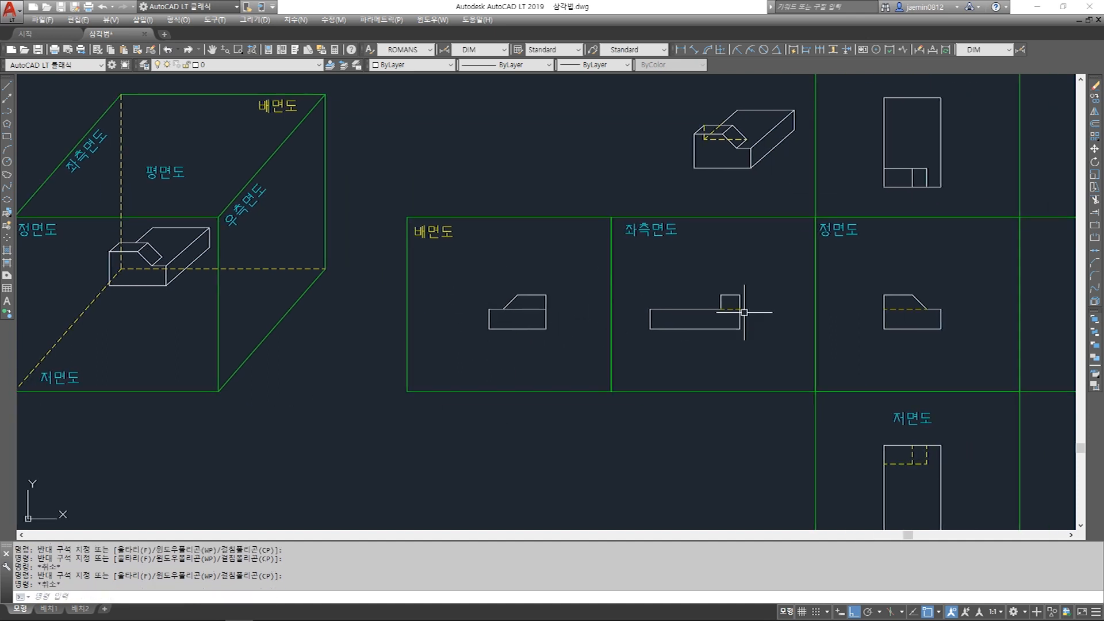
{"action": "middle_click_drag", "start_coordinate": [709, 320], "coordinate": [678, 321]}
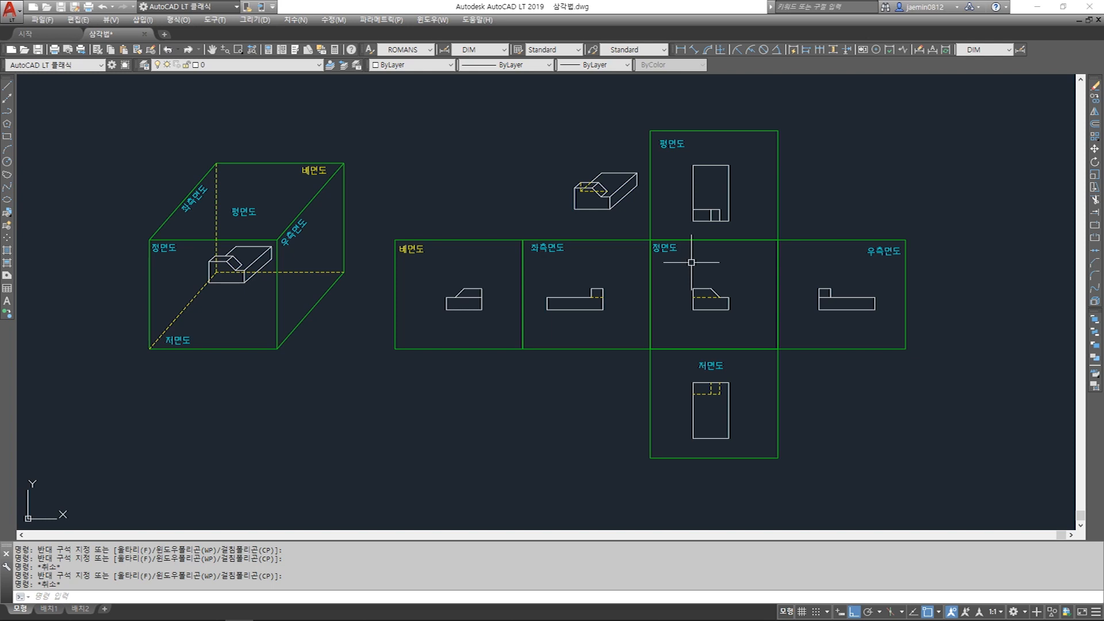
{"action": "scroll", "coordinate": [691, 262], "scroll_direction": "down", "scroll_amount": 4}
{"action": "scroll", "coordinate": [584, 338], "scroll_direction": "up", "scroll_amount": 6}
{"action": "scroll", "coordinate": [430, 308], "scroll_direction": "down", "scroll_amount": 5}
{"action": "scroll", "coordinate": [447, 192], "scroll_direction": "up", "scroll_amount": 5}
{"action": "scroll", "coordinate": [594, 266], "scroll_direction": "down", "scroll_amount": 5}
{"action": "scroll", "coordinate": [653, 326], "scroll_direction": "up", "scroll_amount": 7}
{"action": "scroll", "coordinate": [836, 318], "scroll_direction": "up", "scroll_amount": 6}
{"action": "left_click", "coordinate": [833, 163]}
{"action": "left_click", "coordinate": [646, 305]}
{"action": "key", "text": "Escape"}
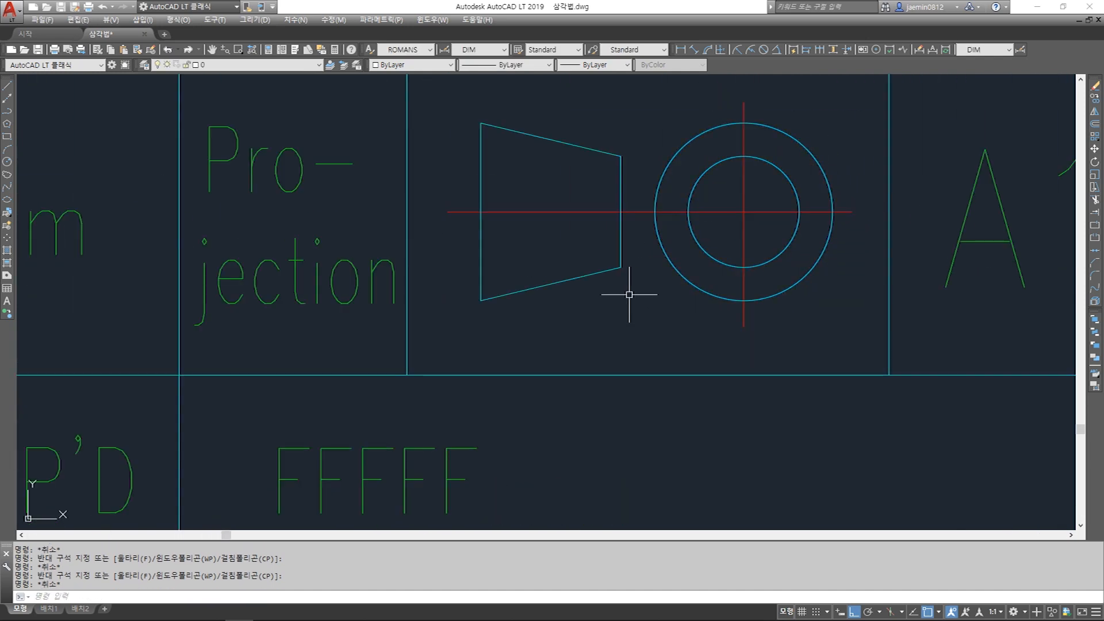
{"action": "key", "text": "space"}
{"action": "scroll", "coordinate": [648, 282], "scroll_direction": "down", "scroll_amount": 2}
{"action": "left_click", "coordinate": [739, 173]}
{"action": "left_click", "coordinate": [557, 294]}
{"action": "key", "text": "space"}
{"action": "left_click", "coordinate": [583, 223]}
{"action": "scroll", "coordinate": [583, 222], "scroll_direction": "down", "scroll_amount": 12}
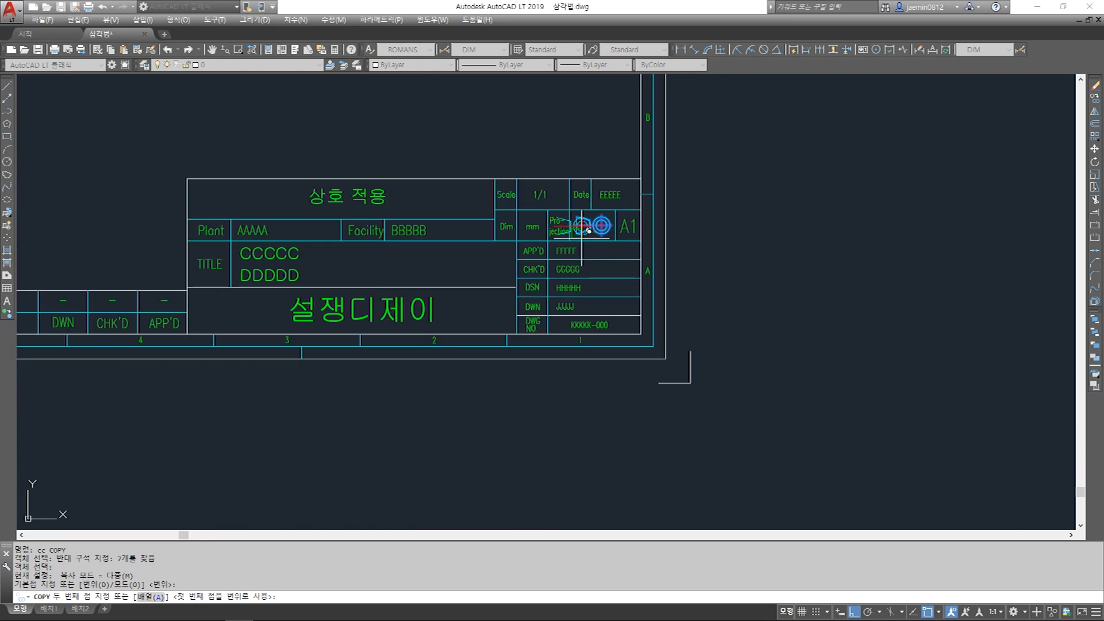
{"action": "key", "text": "F8"}
{"action": "scroll", "coordinate": [444, 225], "scroll_direction": "up", "scroll_amount": 8}
{"action": "key", "text": "Escape"}
{"action": "key", "text": "Escape"}
- Copy the projection symbol from the title block into the empty area above the unfolded 배면도 panel
{"action": "type", "text": "cc"}
{"action": "key", "text": "space"}
{"action": "left_click", "coordinate": [451, 239]}
{"action": "left_click", "coordinate": [347, 298]}
{"action": "key", "text": "space"}
{"action": "left_click", "coordinate": [421, 268]}
{"action": "scroll", "coordinate": [421, 269], "scroll_direction": "down", "scroll_amount": 10}
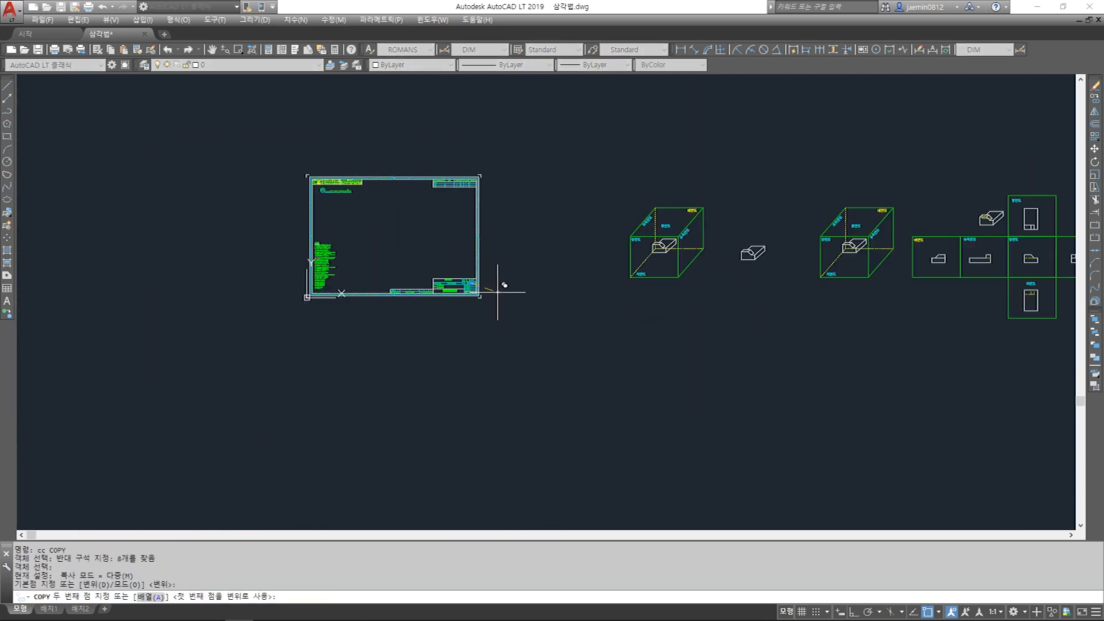
{"action": "middle_click_drag", "start_coordinate": [738, 291], "coordinate": [540, 291]}
{"action": "scroll", "coordinate": [655, 202], "scroll_direction": "up", "scroll_amount": 8}
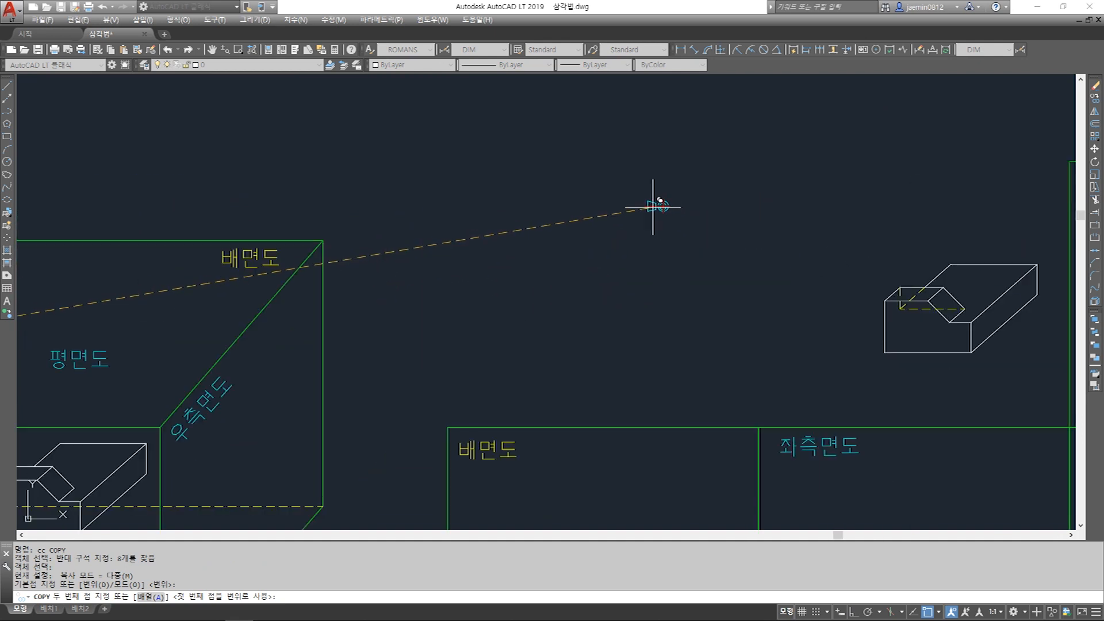
{"action": "left_click", "coordinate": [684, 225]}
{"action": "key", "text": "Escape"}
{"action": "scroll", "coordinate": [690, 221], "scroll_direction": "up", "scroll_amount": 10}
{"action": "middle_click_drag", "start_coordinate": [531, 219], "coordinate": [605, 305]}
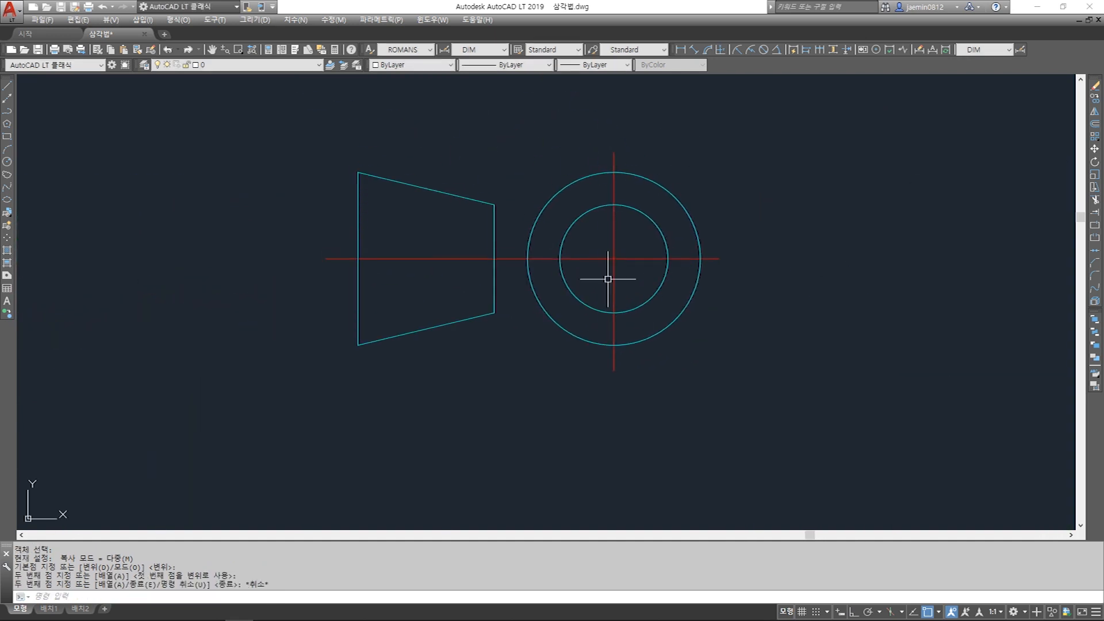
- Examine the projection symbol by comparing the trapezoid's short and long vertical edges with its inner and outer circles
{"action": "scroll", "coordinate": [616, 261], "scroll_direction": "down", "scroll_amount": 3}
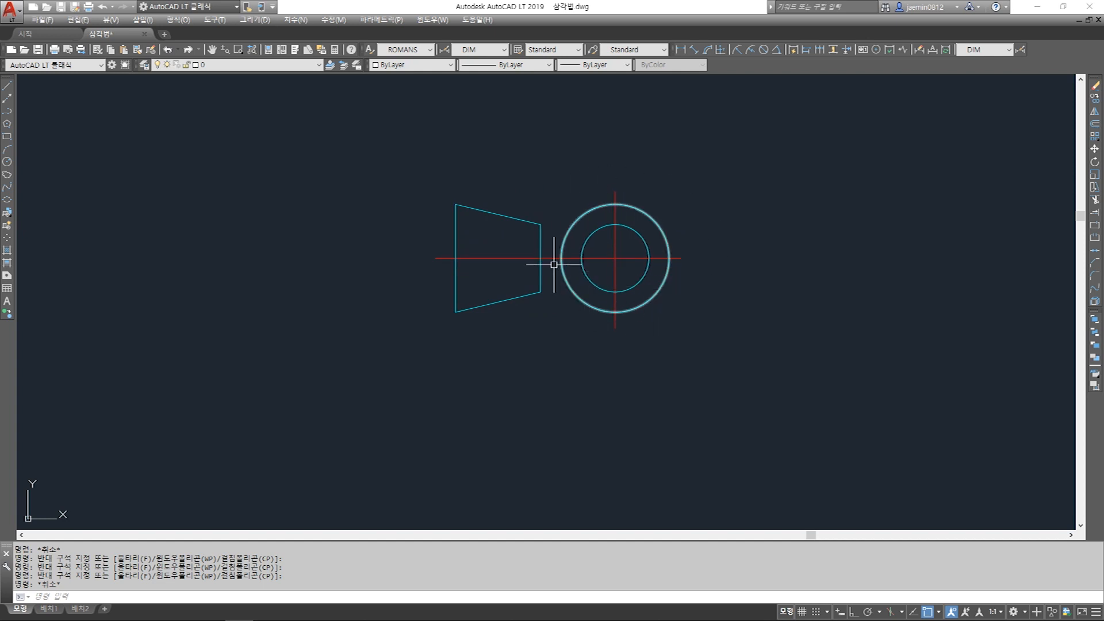
{"action": "left_click", "coordinate": [539, 233]}
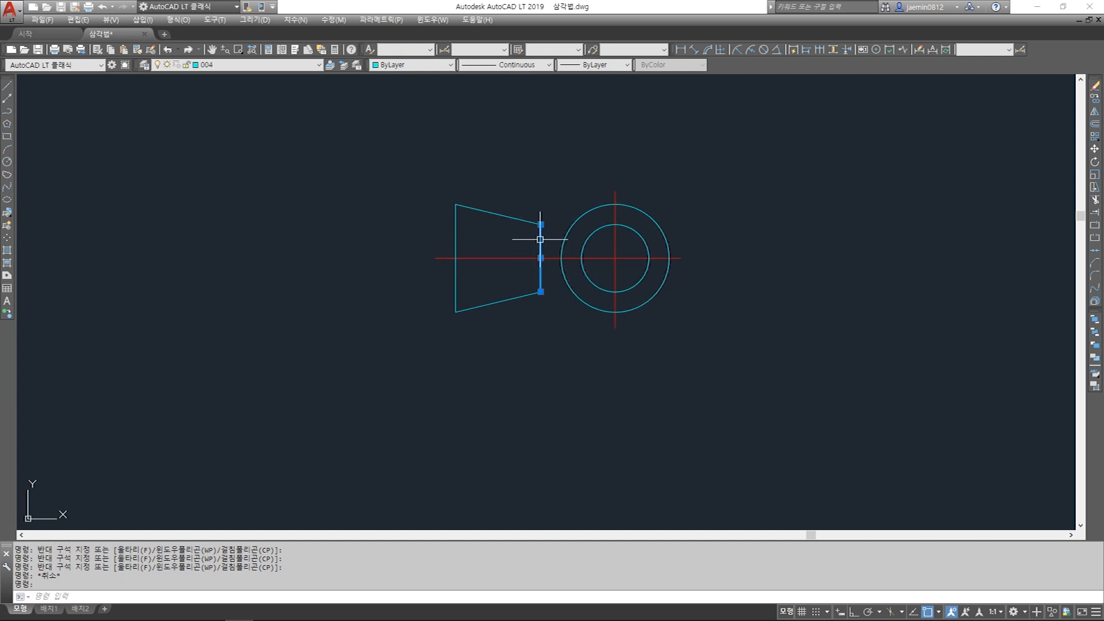
{"action": "key", "text": "Escape"}
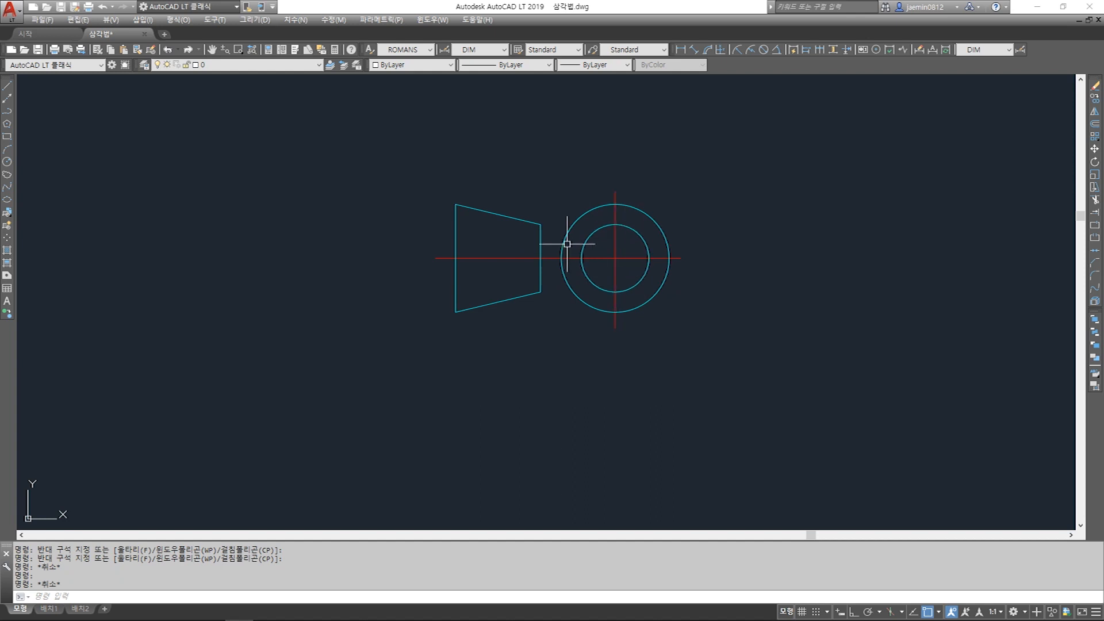
{"action": "left_click", "coordinate": [460, 220]}
{"action": "left_click", "coordinate": [451, 222]}
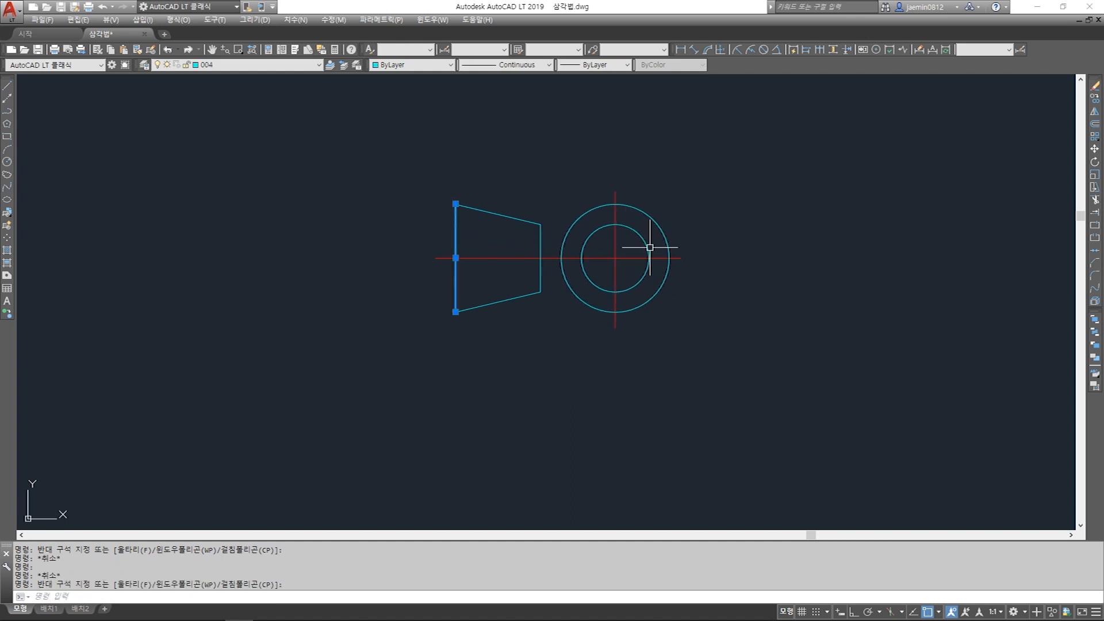
{"action": "key", "text": "Escape"}
{"action": "left_click", "coordinate": [648, 216]}
{"action": "key", "text": "Escape"}
{"action": "left_click", "coordinate": [630, 230]}
{"action": "key", "text": "Escape"}
{"action": "left_click", "coordinate": [639, 213]}
{"action": "key", "text": "Escape"}
{"action": "left_click", "coordinate": [640, 215]}
{"action": "key", "text": "Escape"}
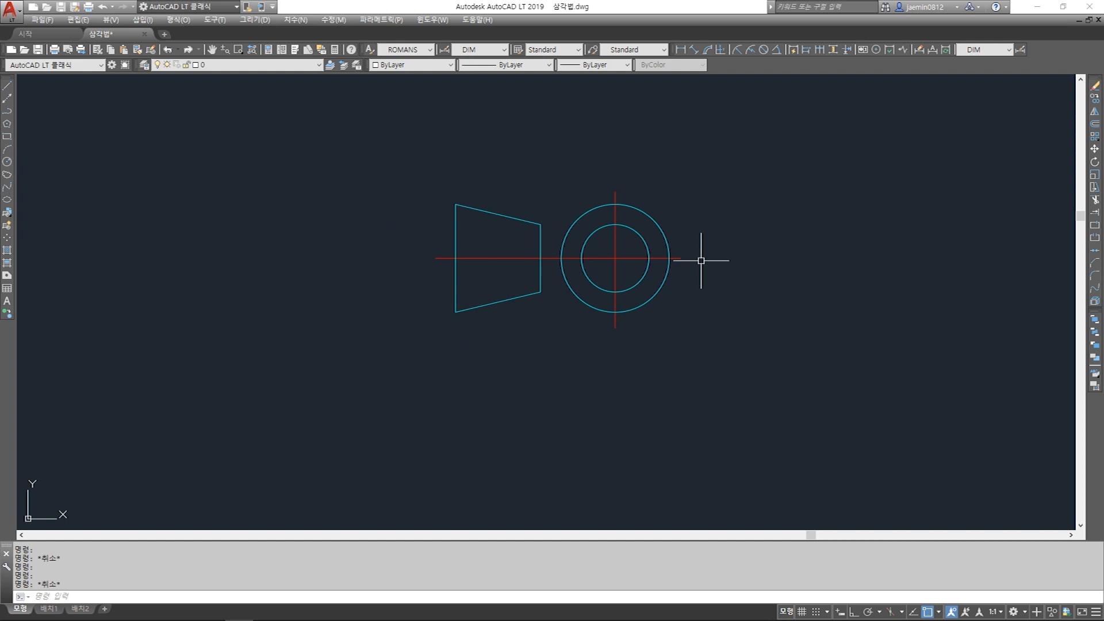
- Try to copy the projection symbol a short distance below the original with a freehand displacement
{"action": "scroll", "coordinate": [605, 255], "scroll_direction": "down", "scroll_amount": 4}
{"action": "key", "text": "Escape"}
{"action": "type", "text": "cc"}
{"action": "key", "text": "space"}
{"action": "left_click", "coordinate": [662, 221]}
{"action": "left_click", "coordinate": [512, 305]}
{"action": "key", "text": "space"}
{"action": "left_click", "coordinate": [663, 293]}
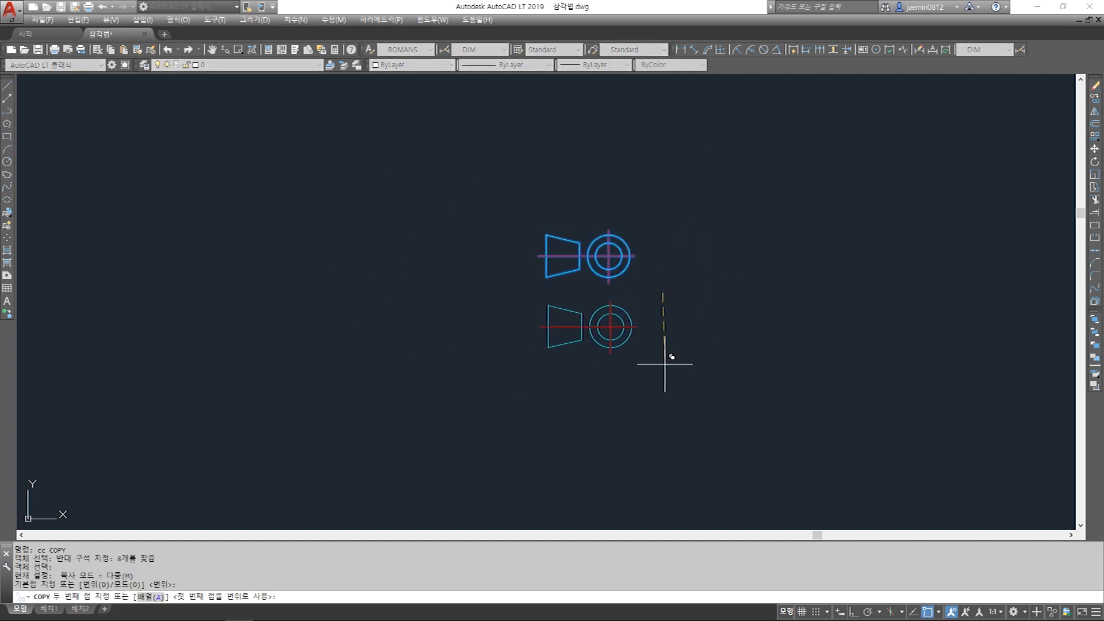
{"action": "left_click", "coordinate": [663, 365]}
{"action": "key", "text": "Escape"}
- Erase the lower copy of the projection symbol
{"action": "type", "text": "e"}
{"action": "key", "text": "space"}
{"action": "left_click", "coordinate": [652, 346]}
{"action": "left_click", "coordinate": [535, 308]}
{"action": "key", "text": "space"}
{"action": "key", "text": "Escape"}
- Copy the projection symbol about 15 units straight down with ortho mode on
{"action": "type", "text": "cc"}
{"action": "key", "text": "space"}
{"action": "left_click", "coordinate": [645, 223]}
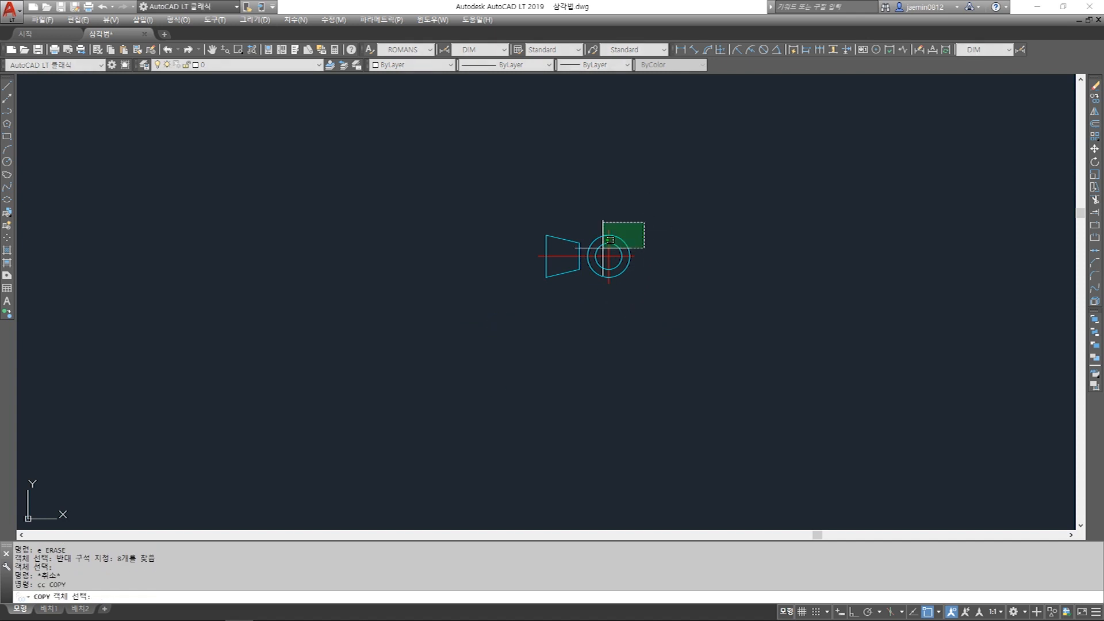
{"action": "left_click", "coordinate": [538, 284]}
{"action": "key", "text": "space"}
{"action": "left_click", "coordinate": [650, 332]}
{"action": "key", "text": "F8"}
{"action": "left_click", "coordinate": [653, 411]}
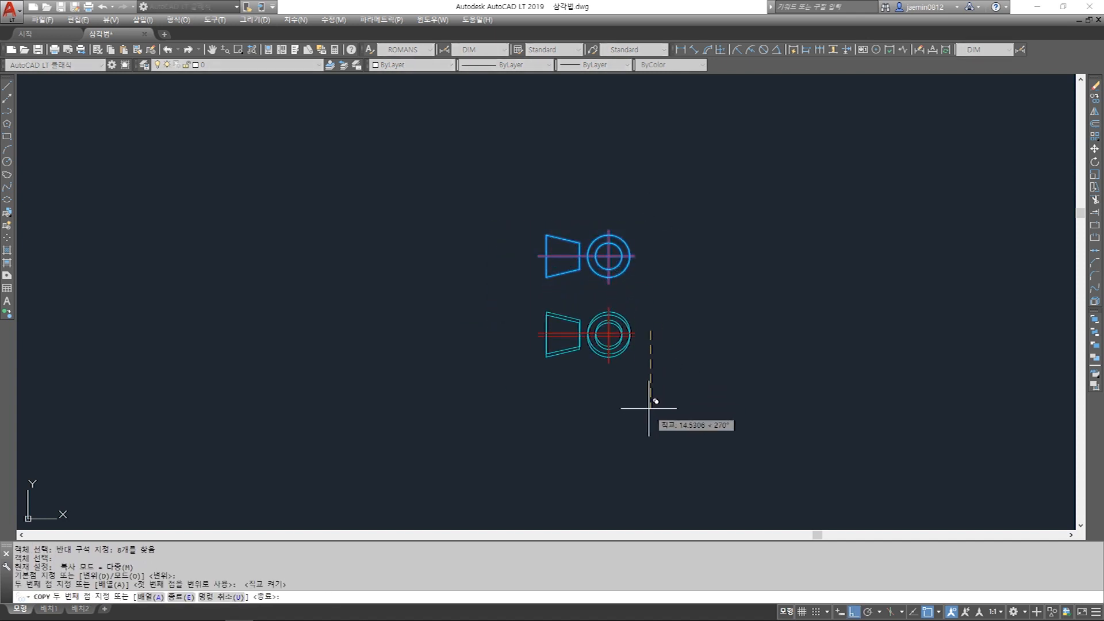
{"action": "key", "text": "Escape"}
{"action": "type", "text": "m"}
{"action": "key", "text": "Escape"}
{"action": "scroll", "coordinate": [632, 313], "scroll_direction": "up", "scroll_amount": 4}
{"action": "type", "text": "m"}
{"action": "key", "text": "space"}
{"action": "left_click", "coordinate": [633, 306]}
{"action": "left_click", "coordinate": [574, 390]}
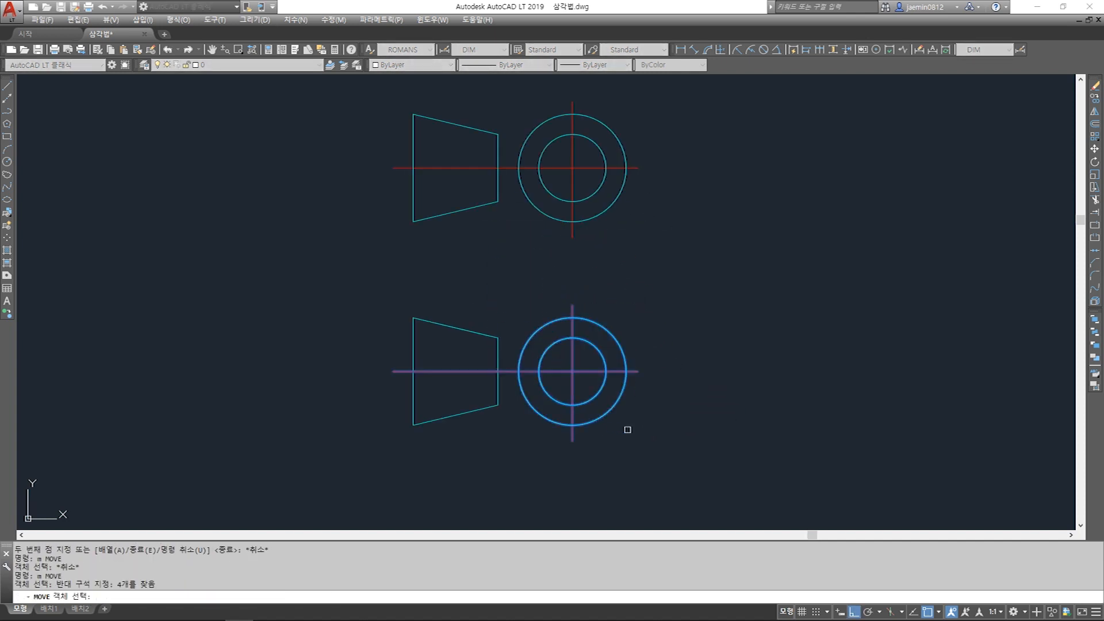
{"action": "key", "text": "Escape"}
{"action": "type", "text": "m"}
{"action": "key", "text": "space"}
{"action": "left_click", "coordinate": [616, 301]}
{"action": "left_click", "coordinate": [567, 368]}
{"action": "key", "text": "space"}
{"action": "key", "text": "Escape"}
- Move the lower symbol's two circles and centre lines horizontally to the left side of its trapezoid
{"action": "type", "text": "m"}
{"action": "left_click", "coordinate": [621, 305]}
{"action": "left_click", "coordinate": [567, 391]}
{"action": "key", "text": "space"}
{"action": "left_click", "coordinate": [604, 377]}
{"action": "left_click", "coordinate": [353, 384]}
{"action": "middle_click_drag", "start_coordinate": [419, 423], "coordinate": [615, 379]}
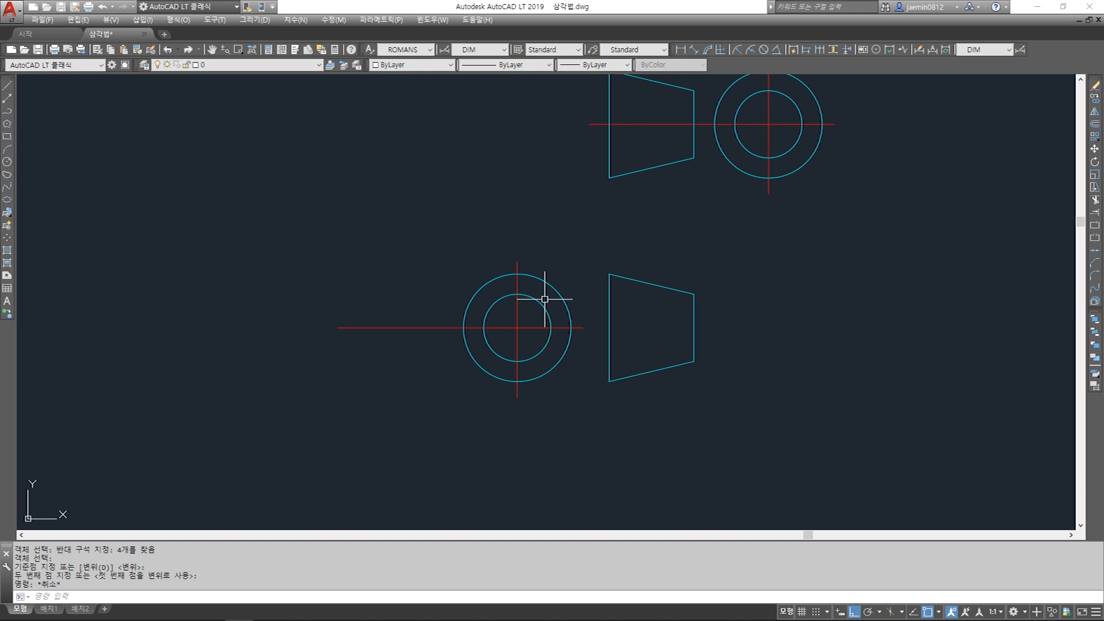
{"action": "middle_click_drag", "start_coordinate": [622, 143], "coordinate": [609, 211]}
{"action": "middle_click_drag", "start_coordinate": [643, 368], "coordinate": [679, 278]}
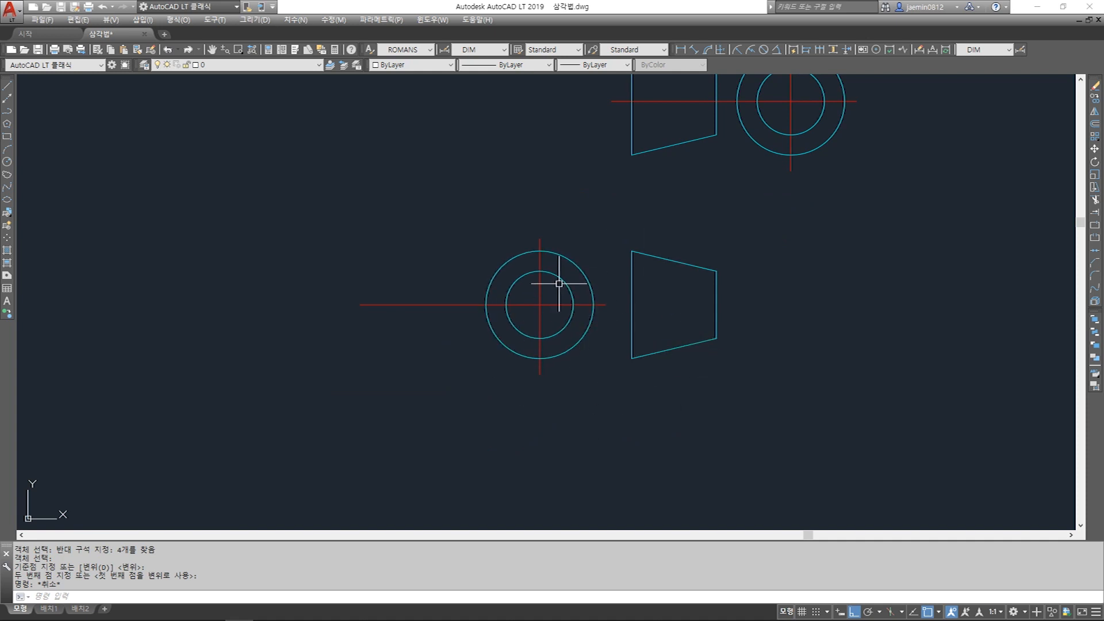
- Check the lower trapezoid's short edge, and erase the symbol's inner circle and undo the erasure
{"action": "left_click", "coordinate": [717, 280]}
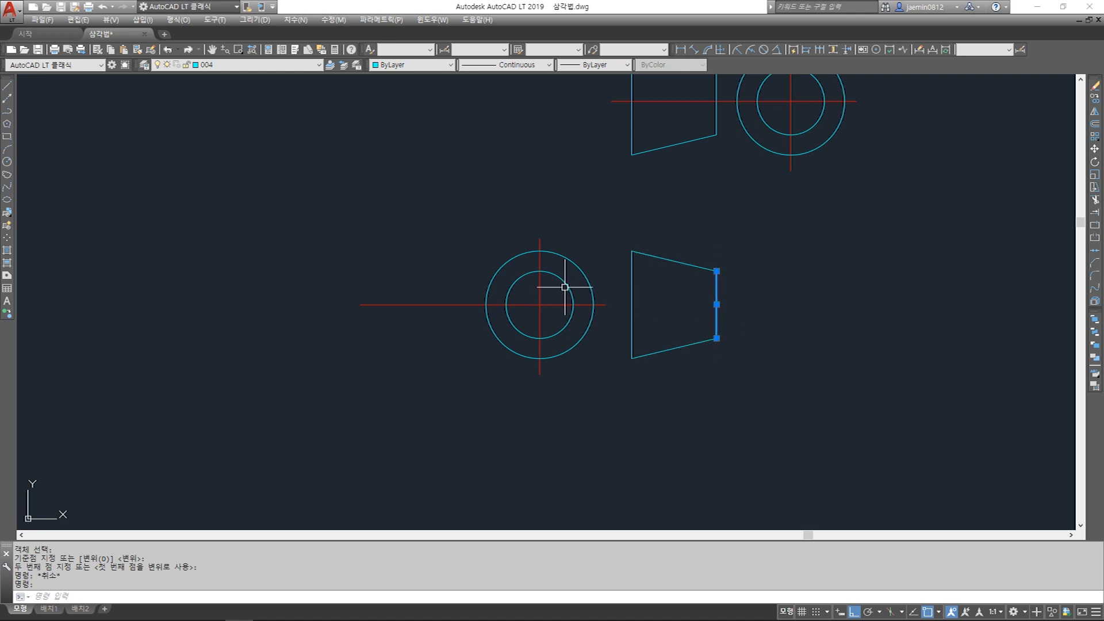
{"action": "key", "text": "Escape"}
{"action": "key", "text": "Escape"}
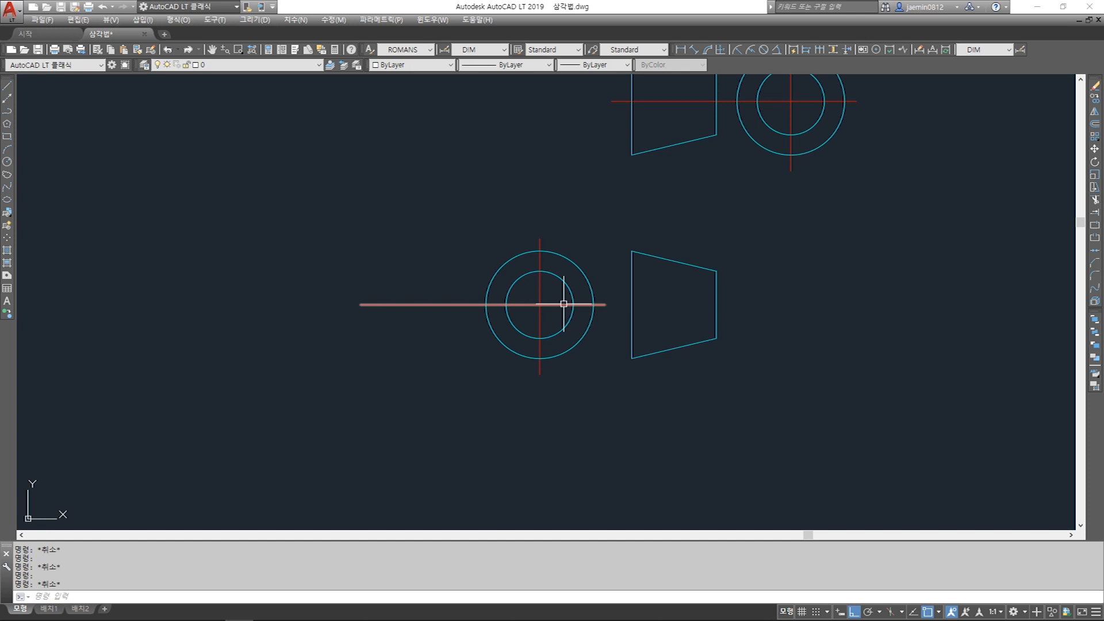
{"action": "left_click", "coordinate": [563, 282]}
{"action": "key", "text": "Delete"}
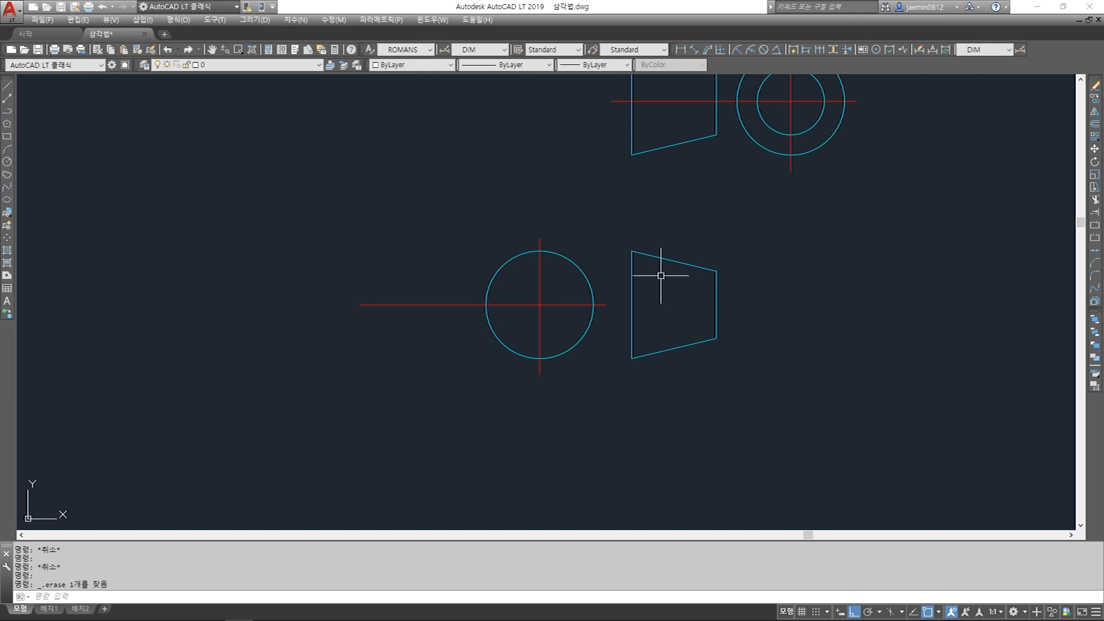
{"action": "key", "text": "Return"}
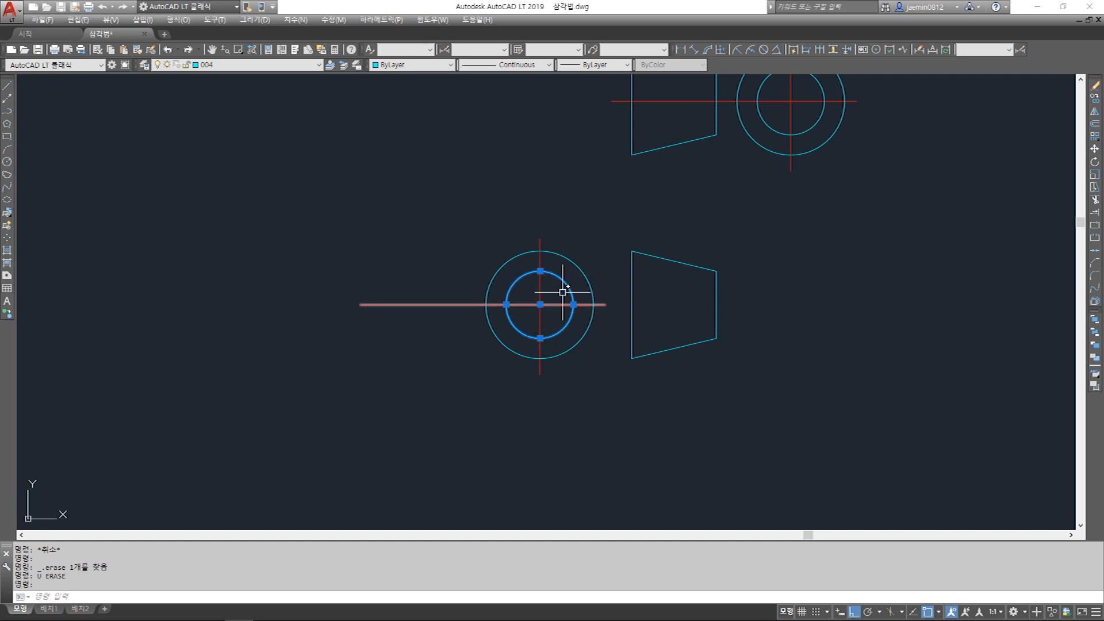
{"action": "key", "text": "Escape"}
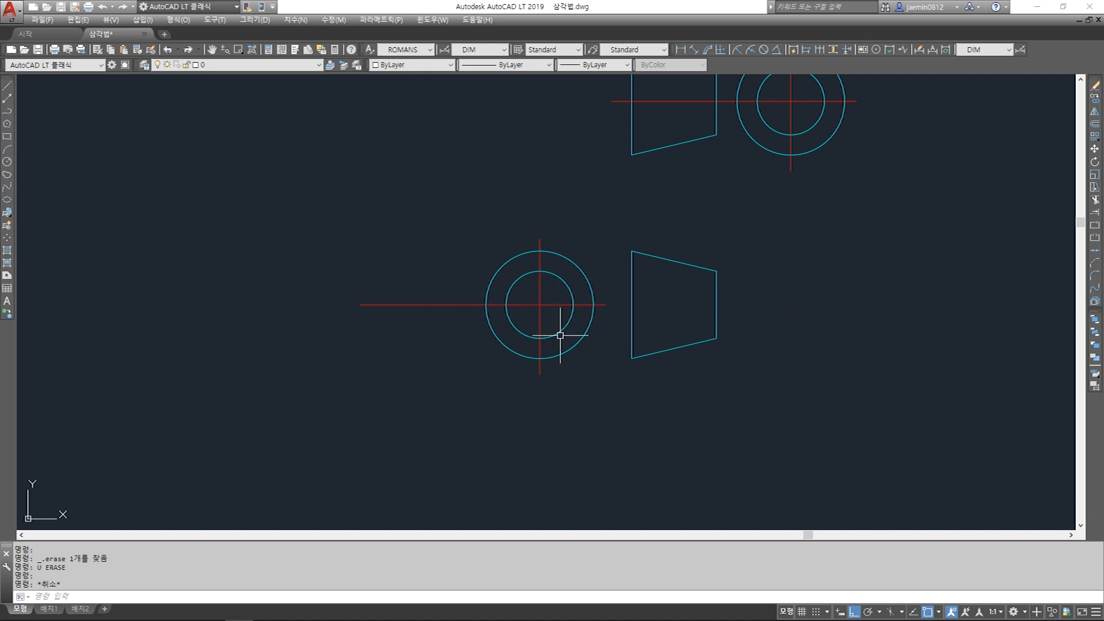
- Copy the whole unfolded view layout, with its isometric solid and projection symbols, horizontally to the right
{"action": "scroll", "coordinate": [558, 311], "scroll_direction": "down", "scroll_amount": 10}
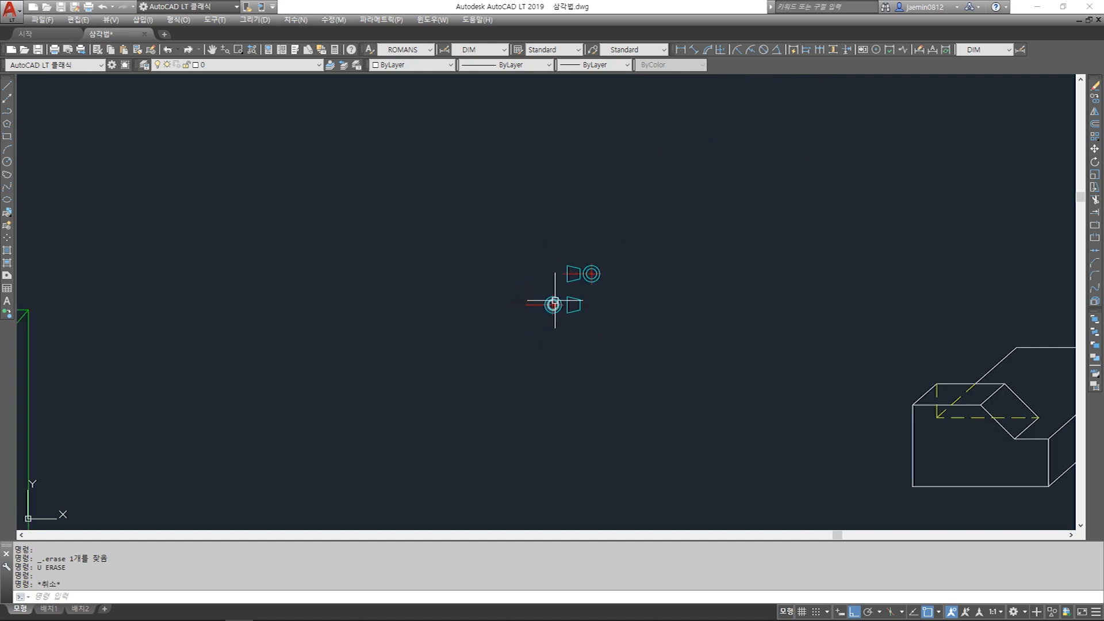
{"action": "scroll", "coordinate": [623, 358], "scroll_direction": "down", "scroll_amount": 5}
{"action": "key", "text": "Escape"}
{"action": "type", "text": "cc"}
{"action": "key", "text": "Return"}
{"action": "left_click", "coordinate": [779, 211]}
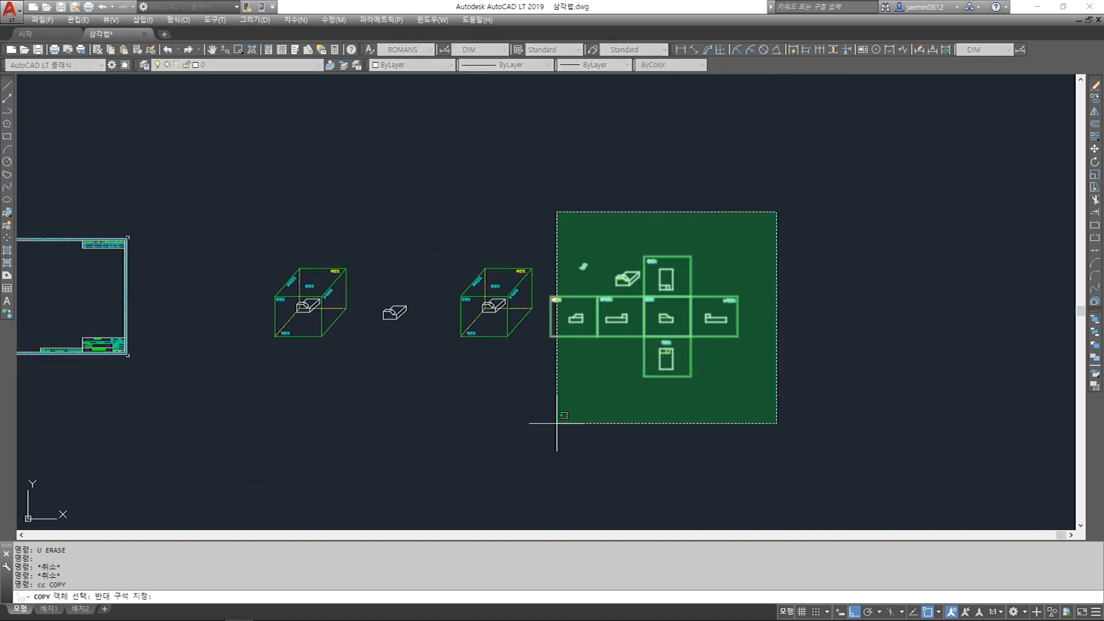
{"action": "left_click", "coordinate": [516, 461]}
{"action": "key", "text": "space"}
{"action": "left_click", "coordinate": [620, 402]}
{"action": "middle_click_drag", "start_coordinate": [781, 409], "coordinate": [601, 404]}
{"action": "left_click", "coordinate": [659, 406]}
{"action": "key", "text": "Escape"}
{"action": "key", "text": "Escape"}
- Erase the 배면도 panel with its label and rear view from the copied layout
{"action": "scroll", "coordinate": [685, 302], "scroll_direction": "up", "scroll_amount": 6}
{"action": "type", "text": "e"}
{"action": "key", "text": "space"}
{"action": "left_click", "coordinate": [448, 203]}
{"action": "left_click", "coordinate": [283, 430]}
{"action": "key", "text": "space"}
{"action": "middle_click_drag", "start_coordinate": [543, 267], "coordinate": [445, 316]}
{"action": "key", "text": "Escape"}
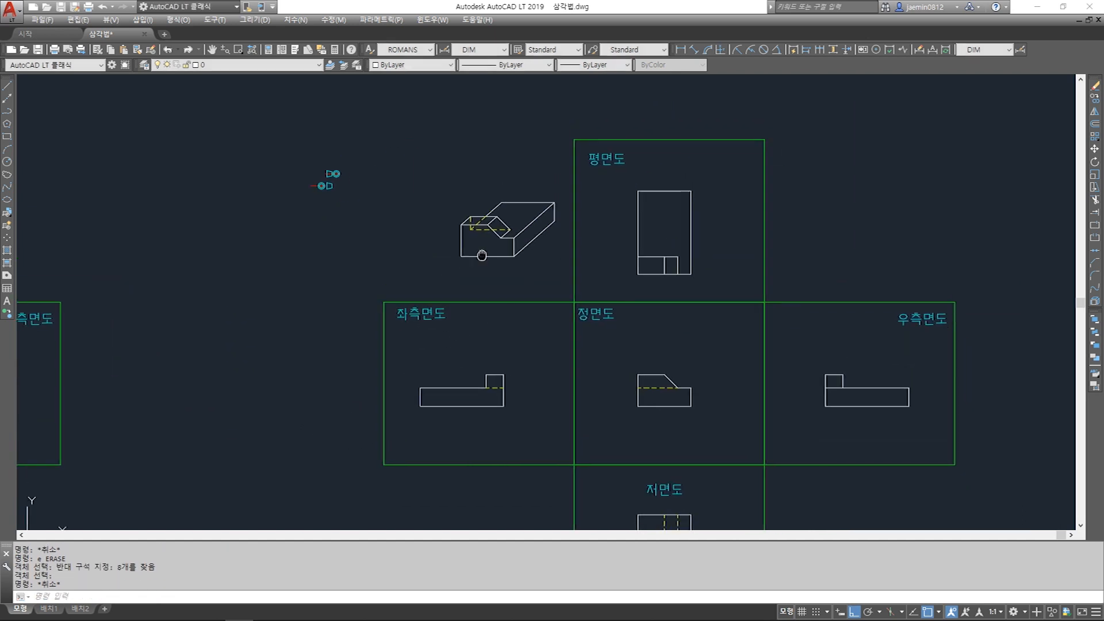
- Erase the isometric solid with its hidden lines from the copied layout
{"action": "type", "text": "e"}
{"action": "key", "text": "space"}
{"action": "left_click", "coordinate": [429, 169]}
{"action": "left_click", "coordinate": [580, 296]}
{"action": "key", "text": "space"}
{"action": "scroll", "coordinate": [553, 237], "scroll_direction": "up", "scroll_amount": 3}
{"action": "scroll", "coordinate": [585, 256], "scroll_direction": "down", "scroll_amount": 3}
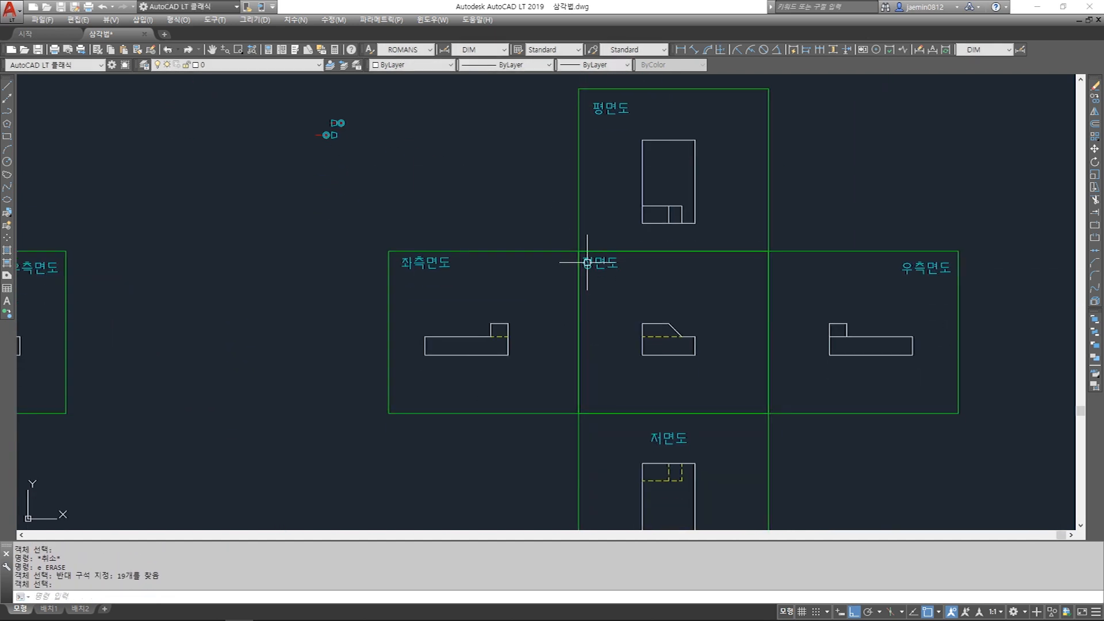
{"action": "middle_click_drag", "start_coordinate": [611, 301], "coordinate": [589, 287]}
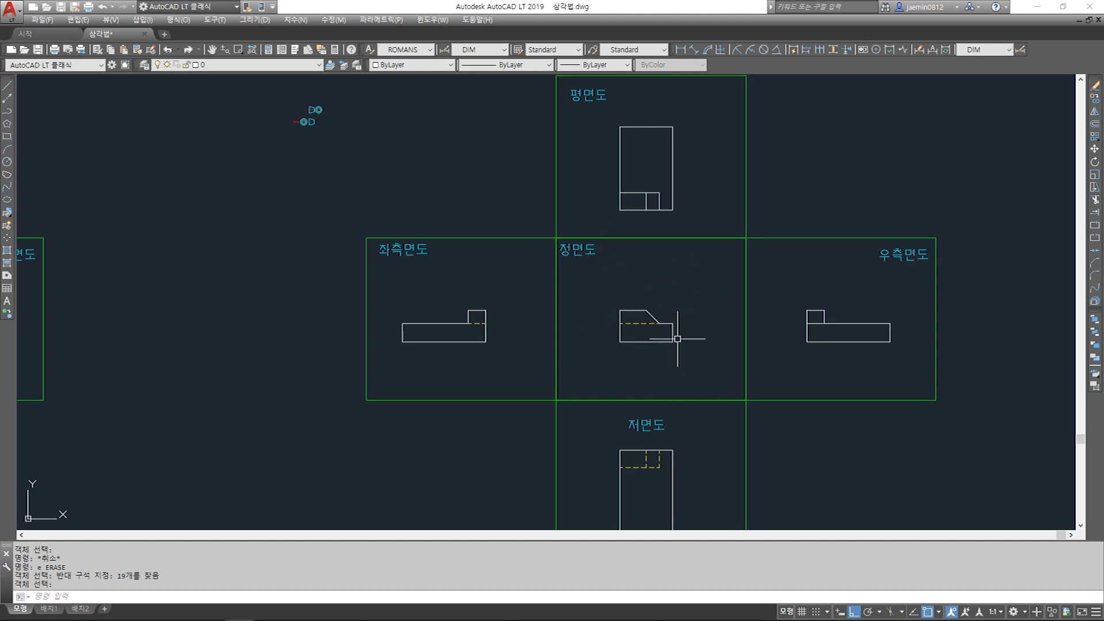
- Move the right side view from the 우측면도 panel horizontally to just outside the left edge of the 좌측면도 panel
{"action": "key", "text": "Escape"}
{"action": "type", "text": "m"}
{"action": "key", "text": "space"}
{"action": "left_click", "coordinate": [797, 283]}
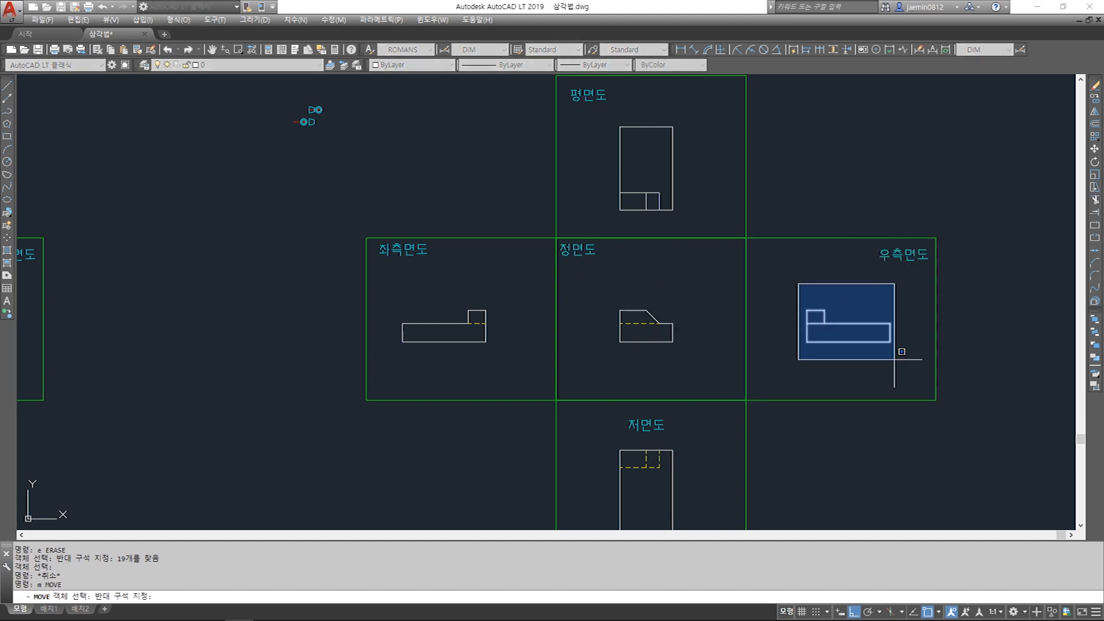
{"action": "left_click", "coordinate": [894, 359]}
{"action": "key", "text": "space"}
{"action": "left_click", "coordinate": [860, 289]}
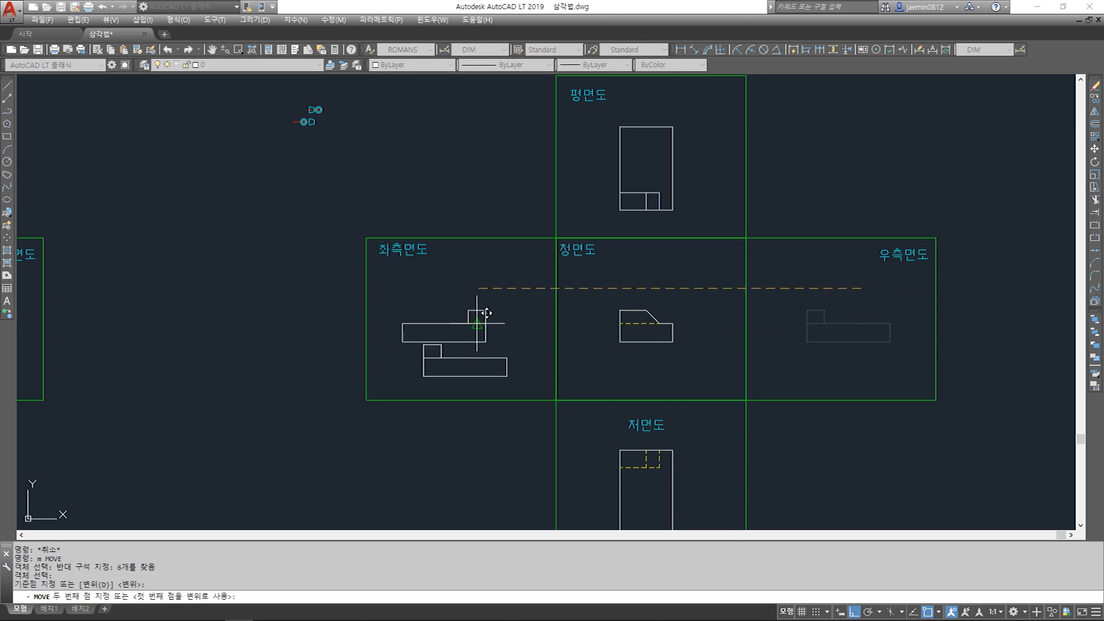
{"action": "left_click", "coordinate": [310, 325]}
- Move the left side view from the 좌측면도 panel horizontally to an empty spot farther left, beyond the relocated right side view
{"action": "key", "text": "Escape"}
{"action": "key", "text": "m"}
{"action": "key", "text": "space"}
{"action": "left_click", "coordinate": [391, 297]}
{"action": "left_click", "coordinate": [513, 360]}
{"action": "key", "text": "space"}
{"action": "left_click", "coordinate": [443, 331]}
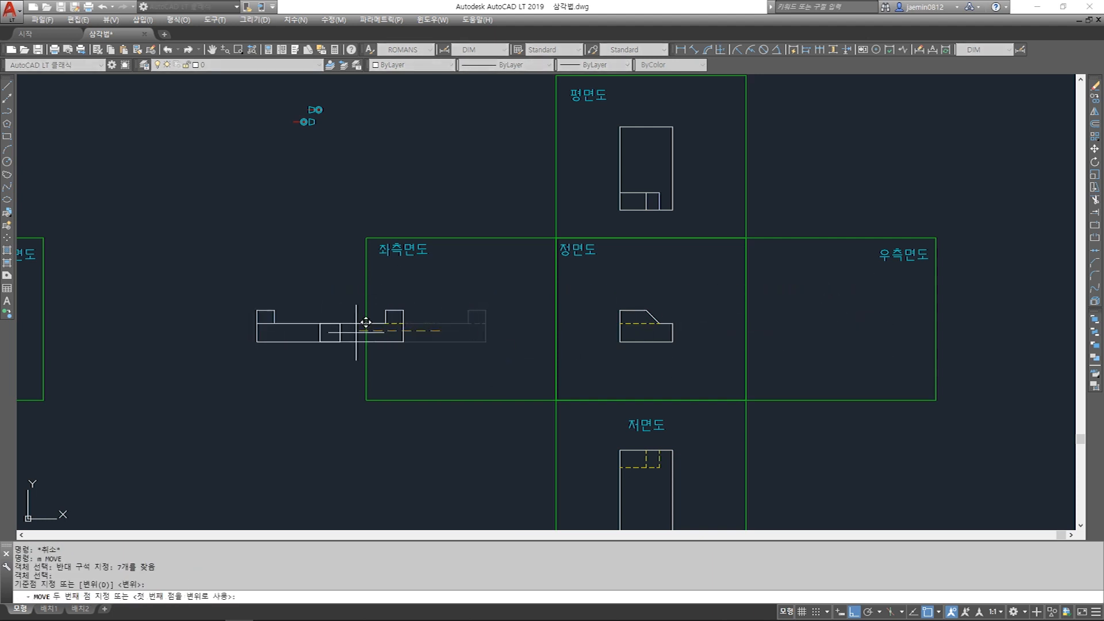
{"action": "left_click", "coordinate": [176, 328]}
- Move the right side view from outside the layout horizontally into the middle of the 좌측면도 panel
{"action": "key", "text": "Escape"}
{"action": "key", "text": "m"}
{"action": "key", "text": "space"}
{"action": "left_click", "coordinate": [243, 292]}
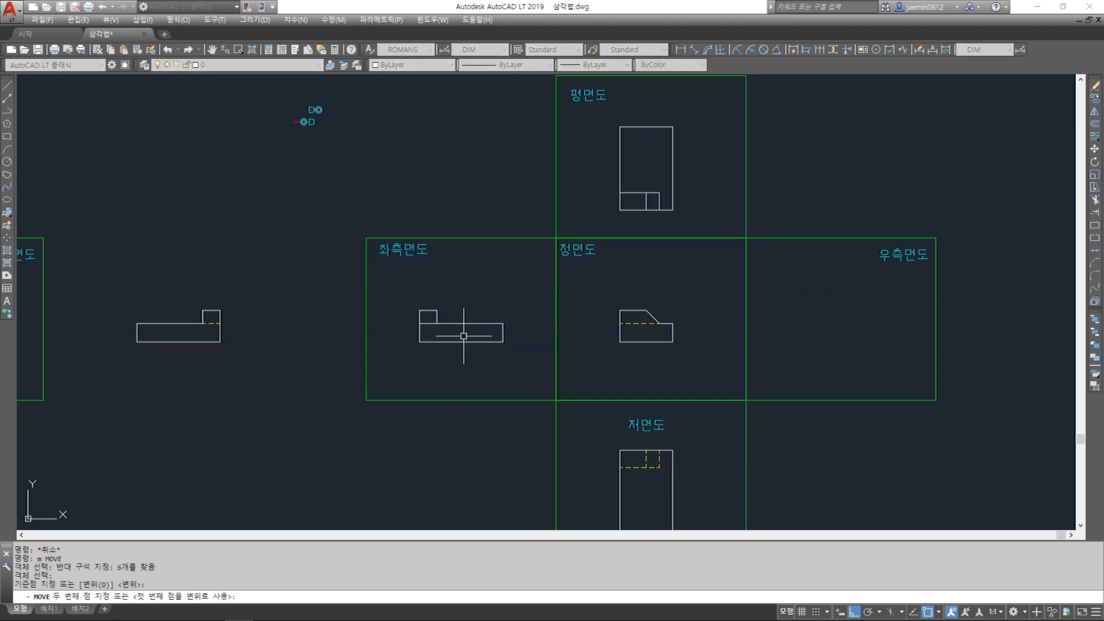
{"action": "left_click", "coordinate": [463, 335]}
- Move the left side view from outside the layout horizontally into the middle of the 우측면도 panel
{"action": "key", "text": "Escape"}
{"action": "type", "text": "m"}
{"action": "key", "text": "space"}
{"action": "left_click", "coordinate": [79, 271]}
{"action": "left_click", "coordinate": [230, 359]}
{"action": "key", "text": "space"}
{"action": "left_click", "coordinate": [221, 343]}
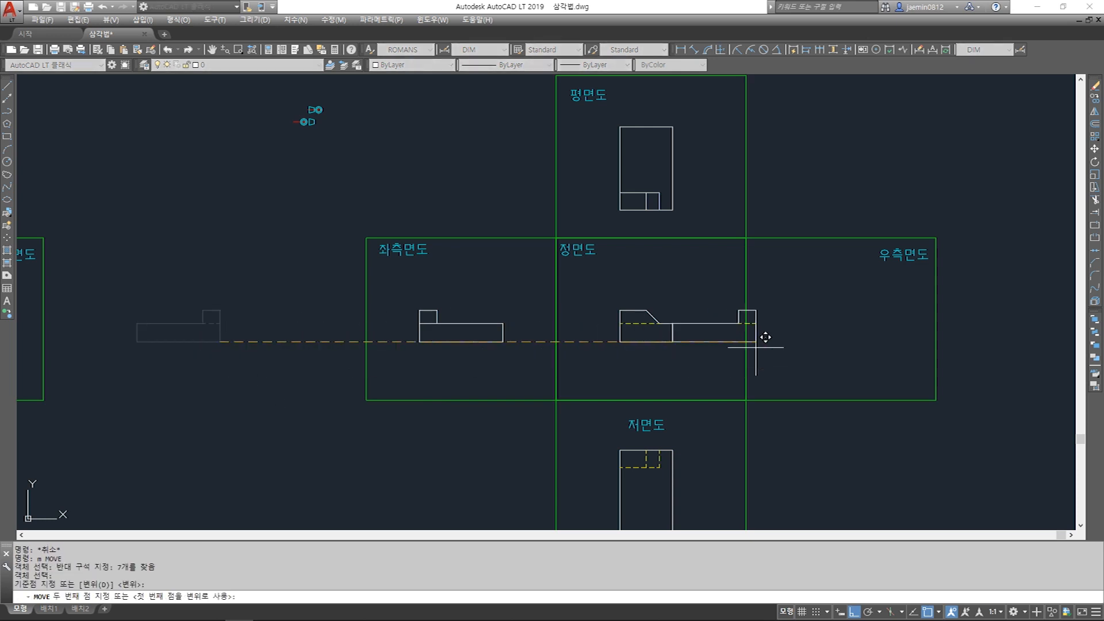
{"action": "left_click", "coordinate": [879, 347]}
{"action": "key", "text": "Escape"}
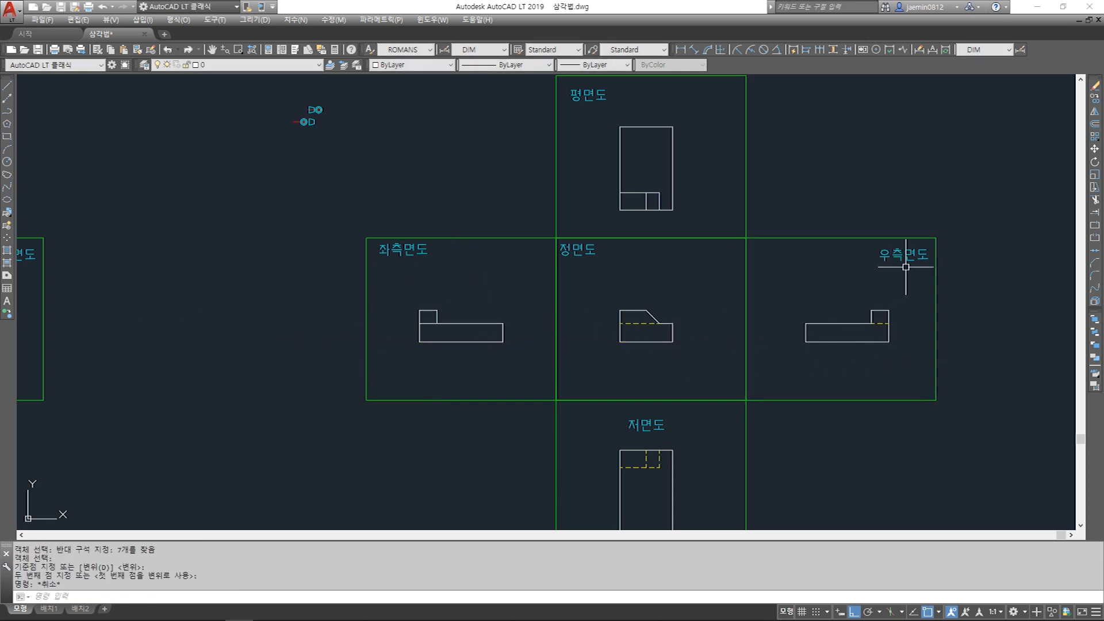
- Move the top view from the copied layout's 평면도 panel straight down to just below the 저면도 panel
{"action": "scroll", "coordinate": [845, 271], "scroll_direction": "down", "scroll_amount": 2}
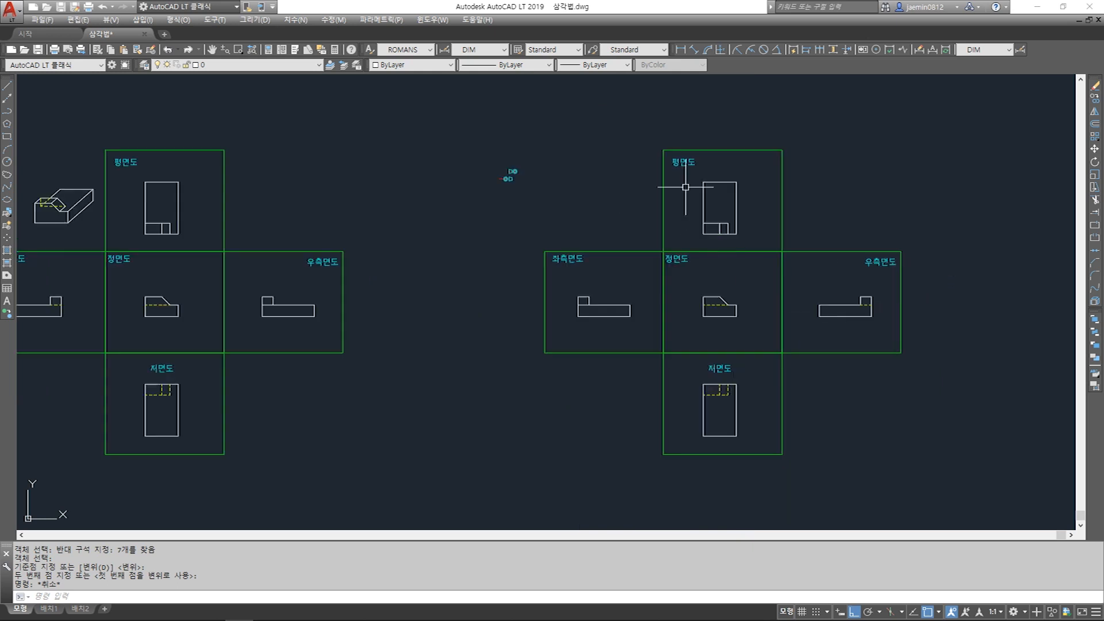
{"action": "key", "text": "Escape"}
{"action": "type", "text": "m"}
{"action": "key", "text": "space"}
{"action": "left_click", "coordinate": [697, 174]}
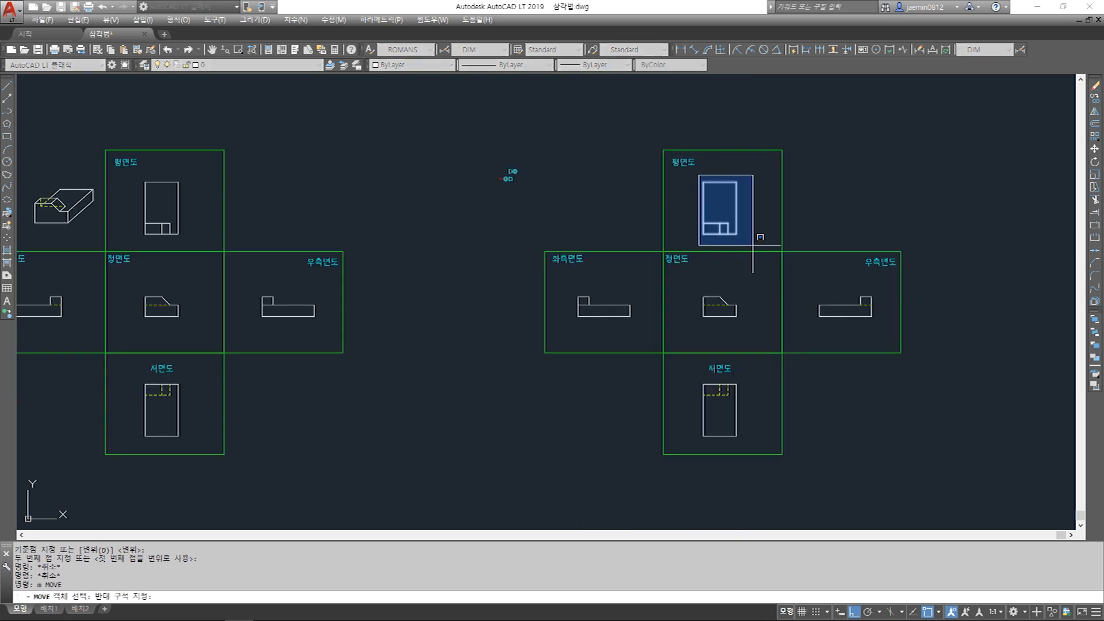
{"action": "left_click", "coordinate": [754, 244]}
{"action": "key", "text": "space"}
{"action": "left_click", "coordinate": [725, 217]}
{"action": "middle_click_drag", "start_coordinate": [734, 416], "coordinate": [732, 347]}
{"action": "left_click", "coordinate": [738, 420]}
- Move the bottom view with its hidden lines from the copied layout's 저면도 panel straight up into the 평면도 panel
{"action": "key", "text": "space"}
{"action": "left_click", "coordinate": [681, 298]}
{"action": "left_click", "coordinate": [744, 374]}
{"action": "key", "text": "space"}
{"action": "left_click", "coordinate": [745, 372]}
{"action": "left_click", "coordinate": [744, 166]}
{"action": "key", "text": "Escape"}
{"action": "key", "text": "Escape"}
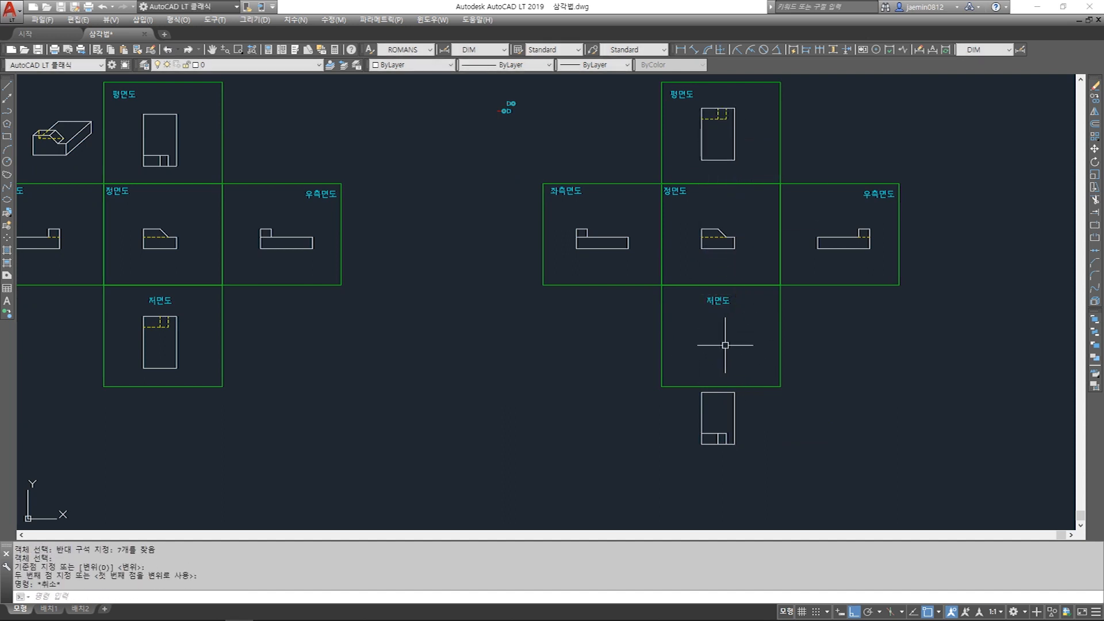
- Move the top view from below the copied layout straight up into the 저면도 panel
{"action": "type", "text": "m"}
{"action": "key", "text": "space"}
{"action": "left_click", "coordinate": [693, 345]}
{"action": "left_click", "coordinate": [757, 448]}
{"action": "key", "text": "space"}
{"action": "left_click", "coordinate": [845, 432]}
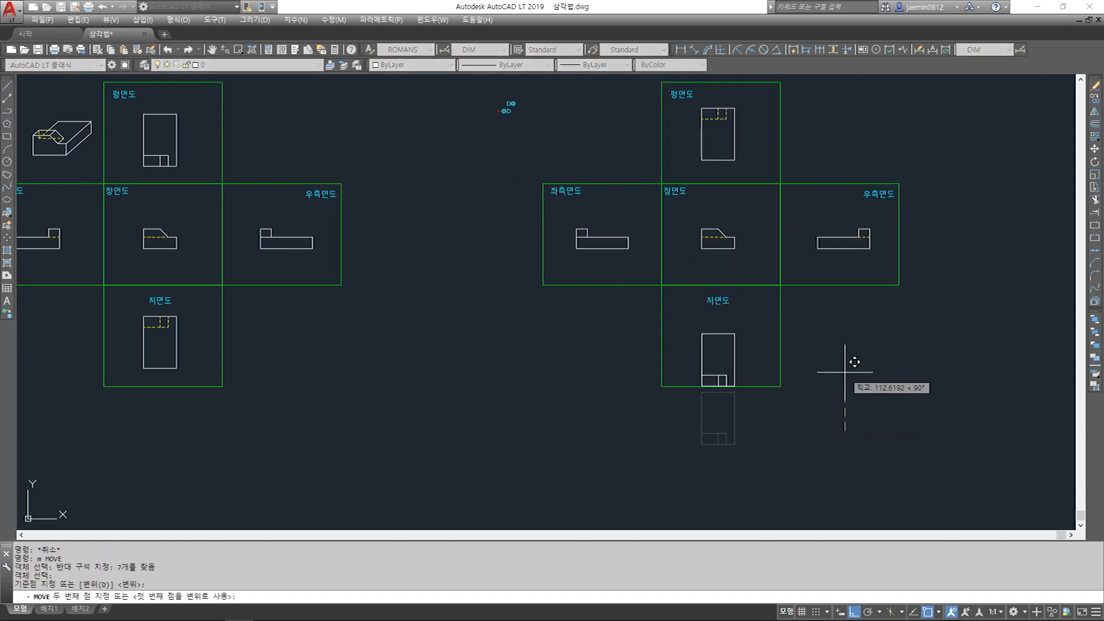
{"action": "left_click", "coordinate": [828, 356]}
{"action": "key", "text": "Escape"}
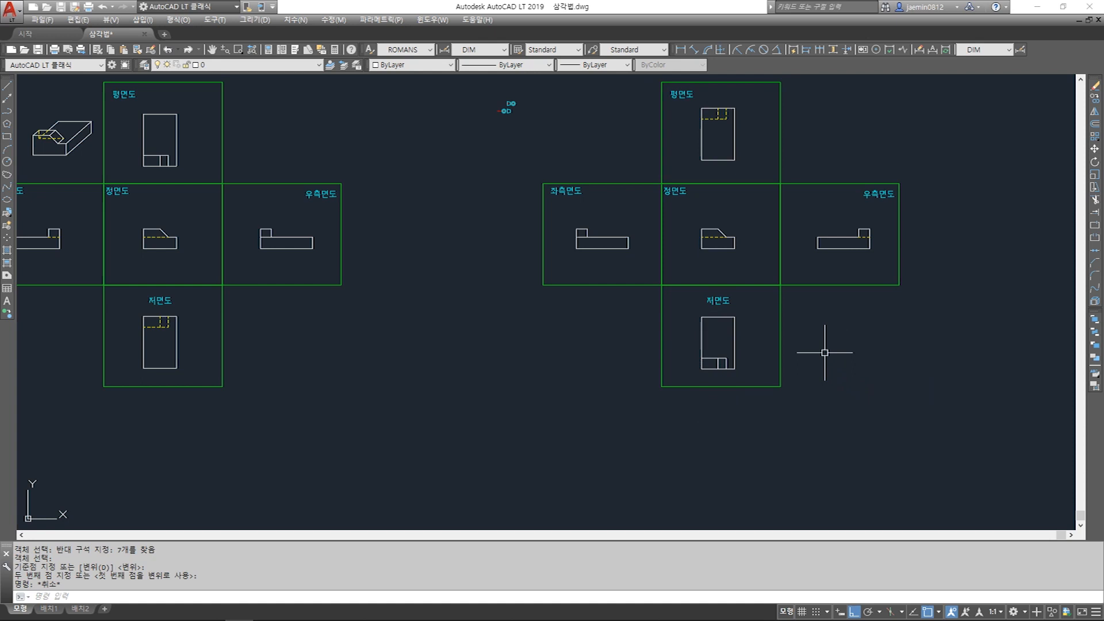
- Examine the swapped view positions around the front view in the copied layout and compare them with the original unfolded layout
{"action": "scroll", "coordinate": [754, 304], "scroll_direction": "up", "scroll_amount": 4}
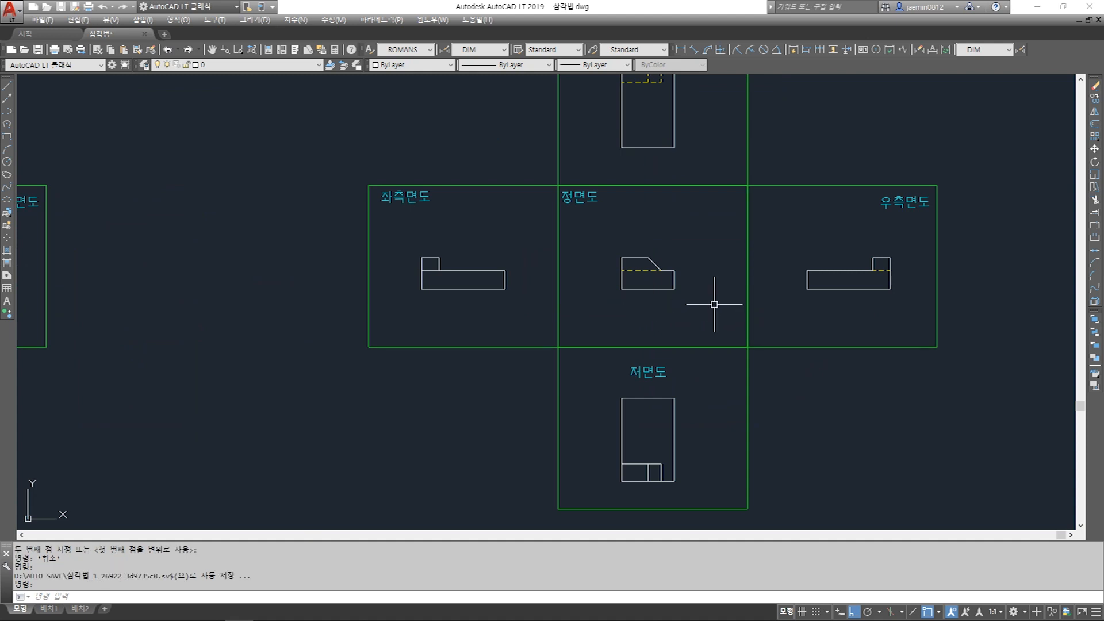
{"action": "middle_click_drag", "start_coordinate": [714, 304], "coordinate": [702, 339]}
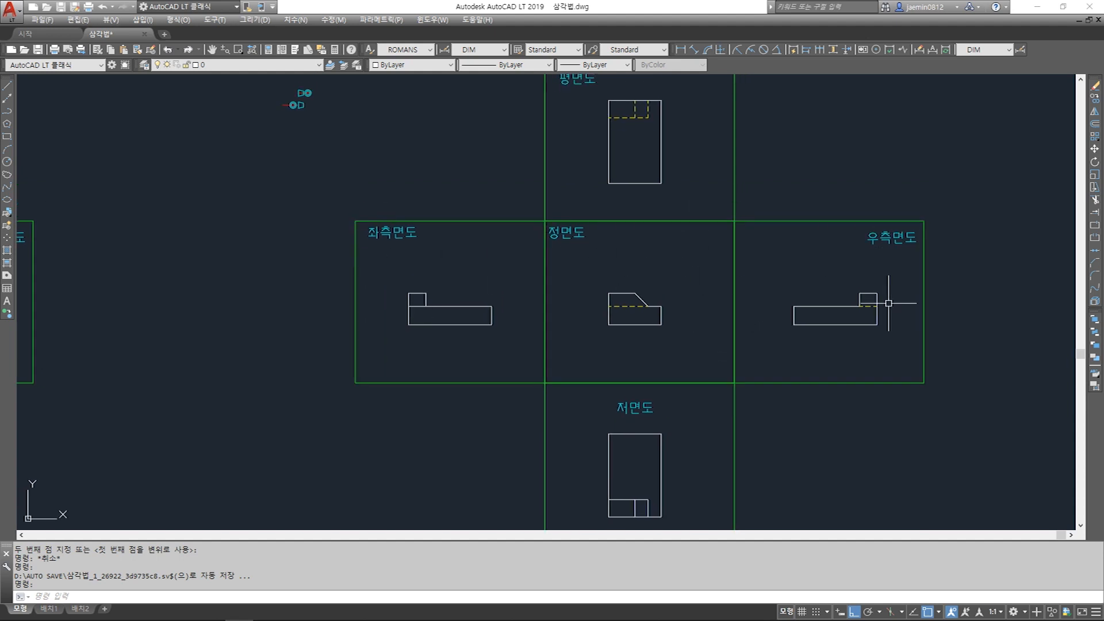
{"action": "middle_click_drag", "start_coordinate": [642, 428], "coordinate": [642, 372]}
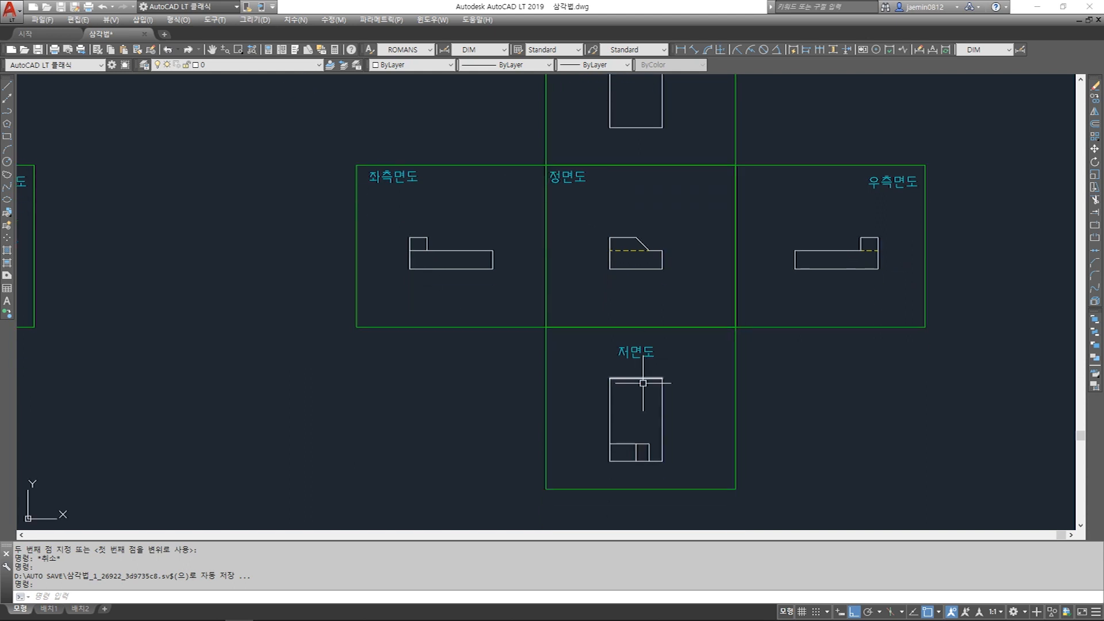
{"action": "middle_click_drag", "start_coordinate": [621, 137], "coordinate": [615, 224]}
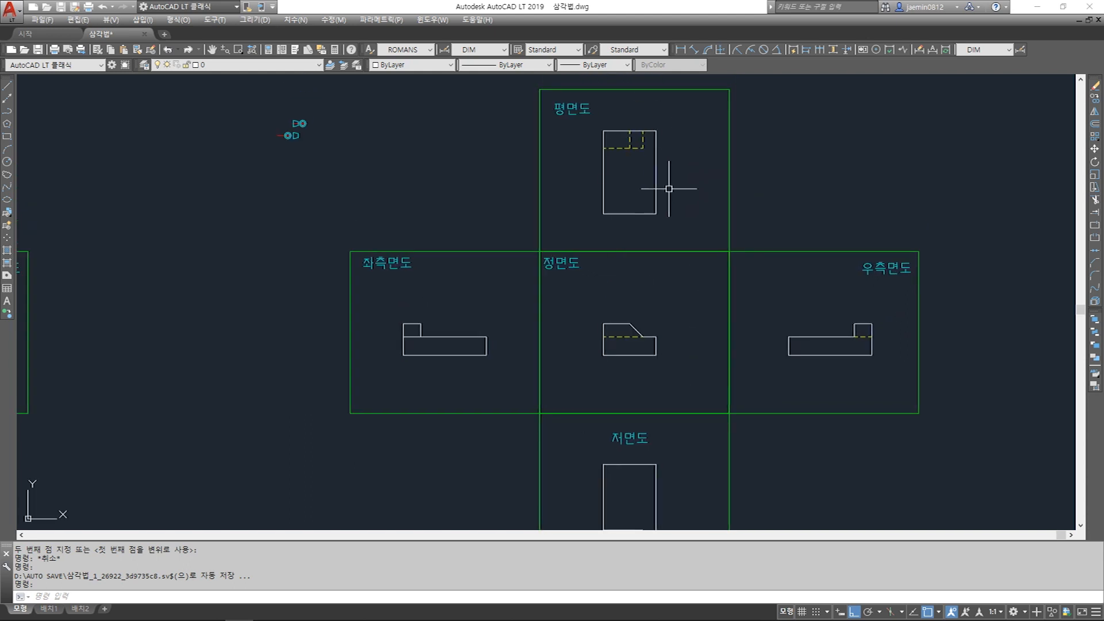
{"action": "middle_click_drag", "start_coordinate": [646, 264], "coordinate": [665, 157]}
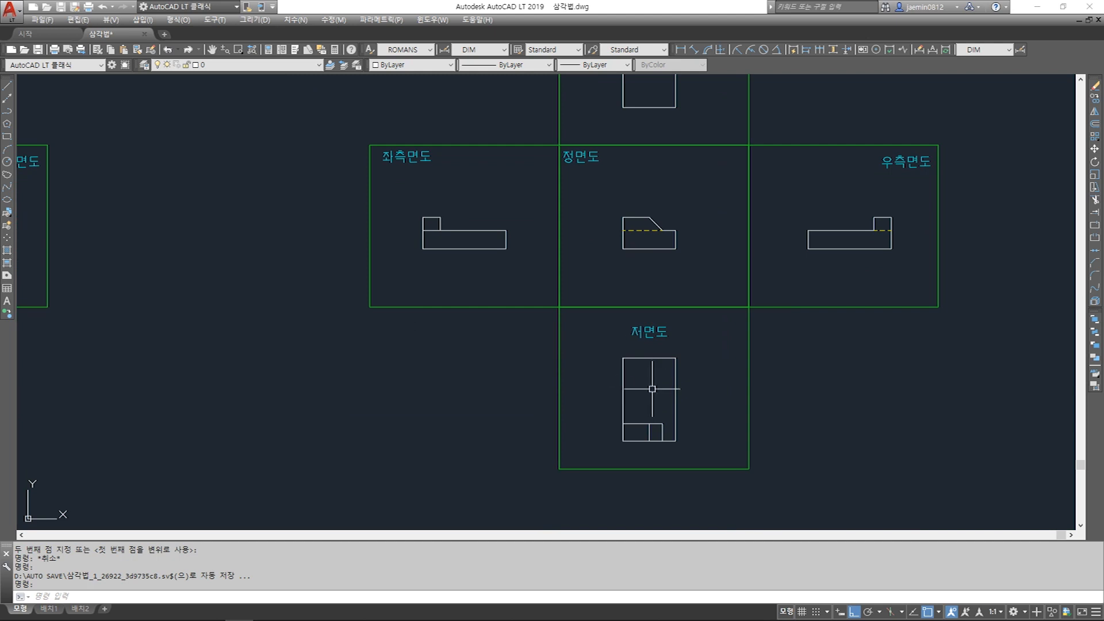
{"action": "scroll", "coordinate": [652, 389], "scroll_direction": "down", "scroll_amount": 2}
{"action": "middle_click_drag", "start_coordinate": [437, 332], "coordinate": [595, 333]}
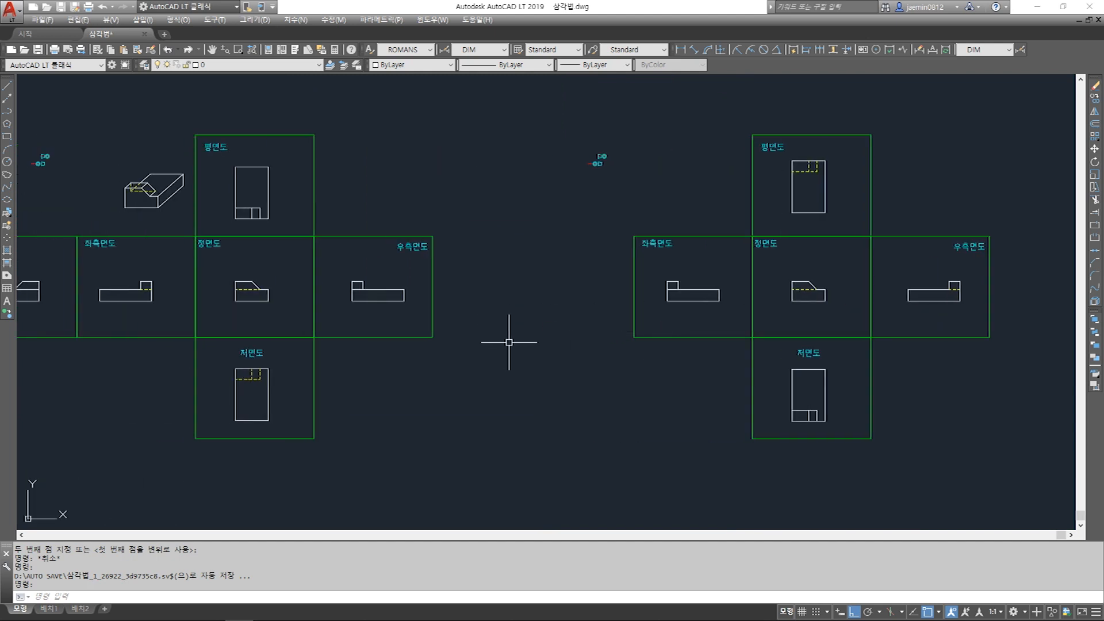
{"action": "middle_click_drag", "start_coordinate": [455, 327], "coordinate": [558, 327]}
{"action": "middle_click_drag", "start_coordinate": [725, 331], "coordinate": [822, 329]}
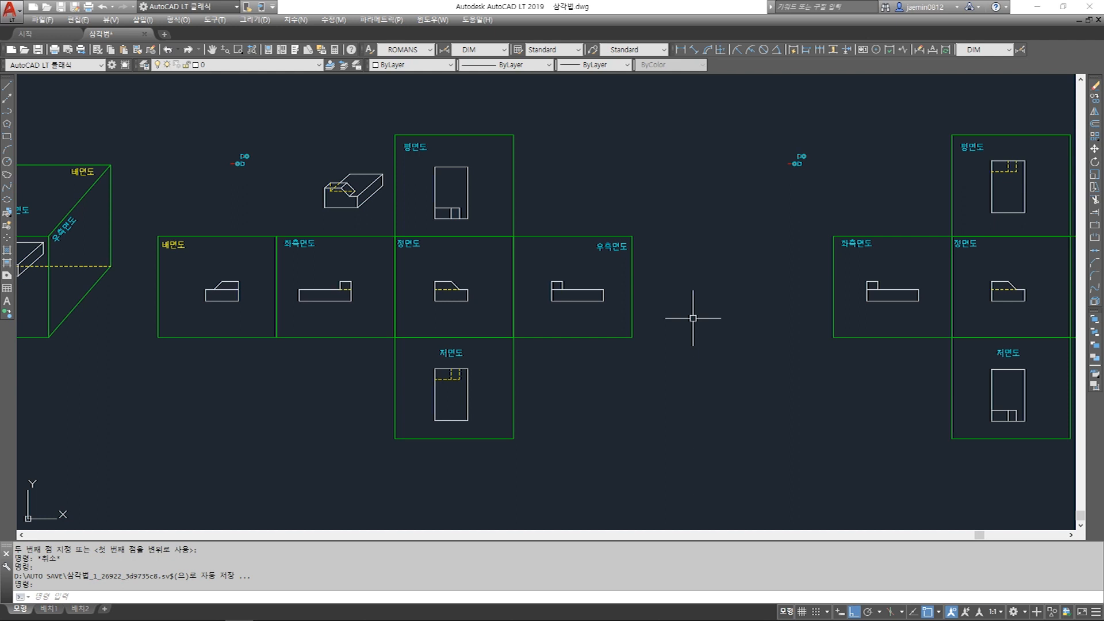
{"action": "middle_click_drag", "start_coordinate": [887, 294], "coordinate": [683, 311]}
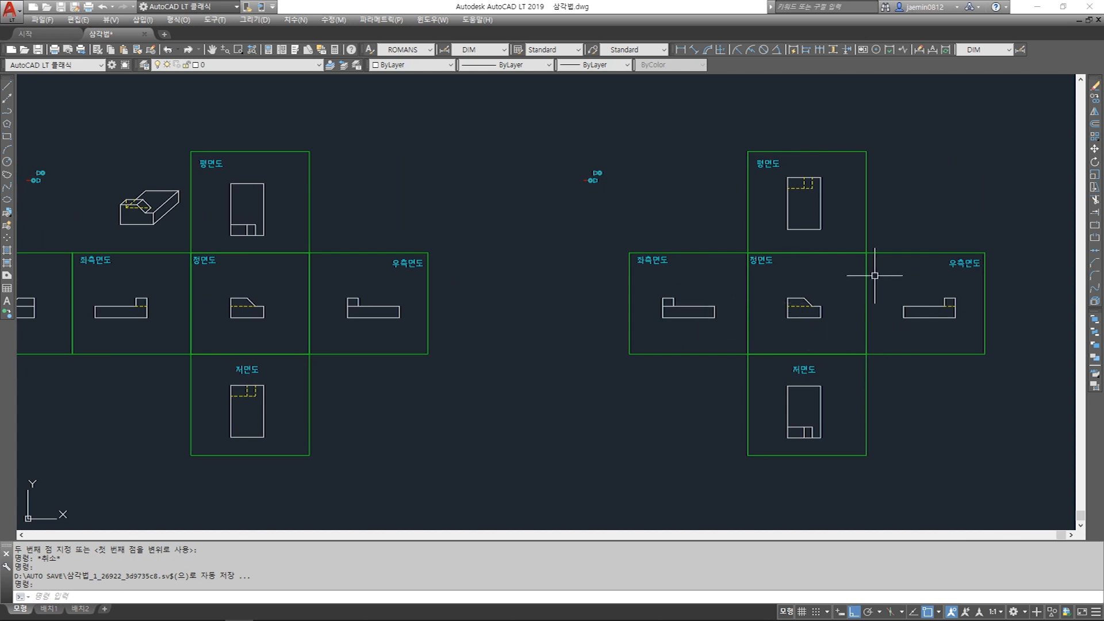
{"action": "middle_click_drag", "start_coordinate": [513, 328], "coordinate": [756, 329]}
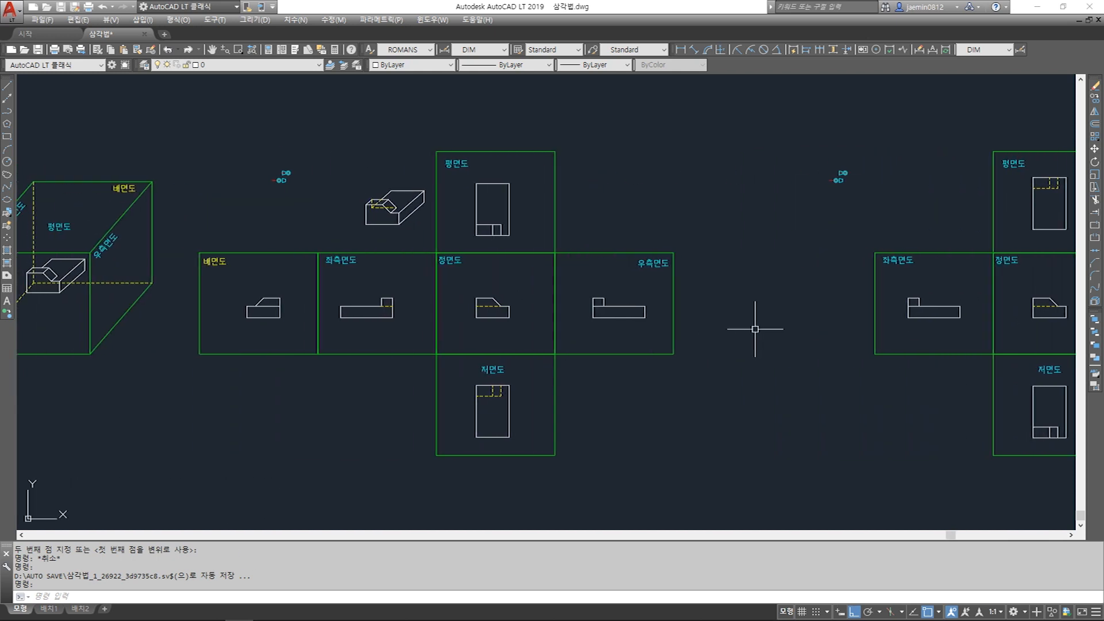
{"action": "scroll", "coordinate": [719, 315], "scroll_direction": "down", "scroll_amount": 1}
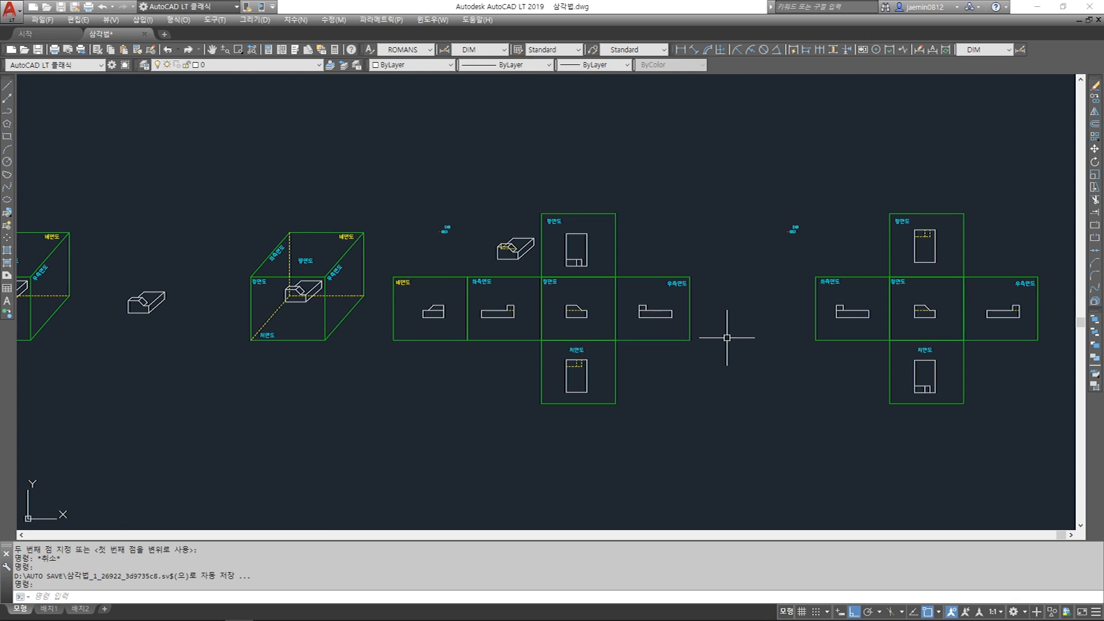